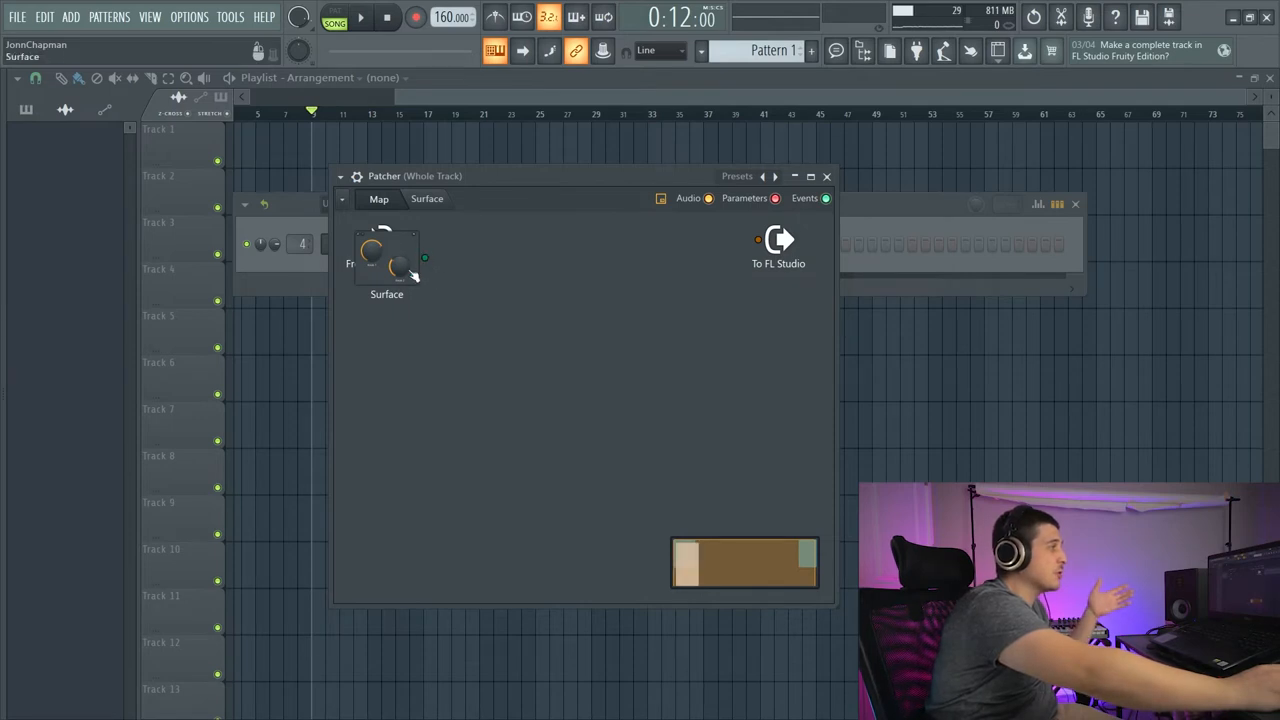
- Load the Plucker example patch, inspect its Surface and Map, then reach the patch options list
left_click(428, 199)
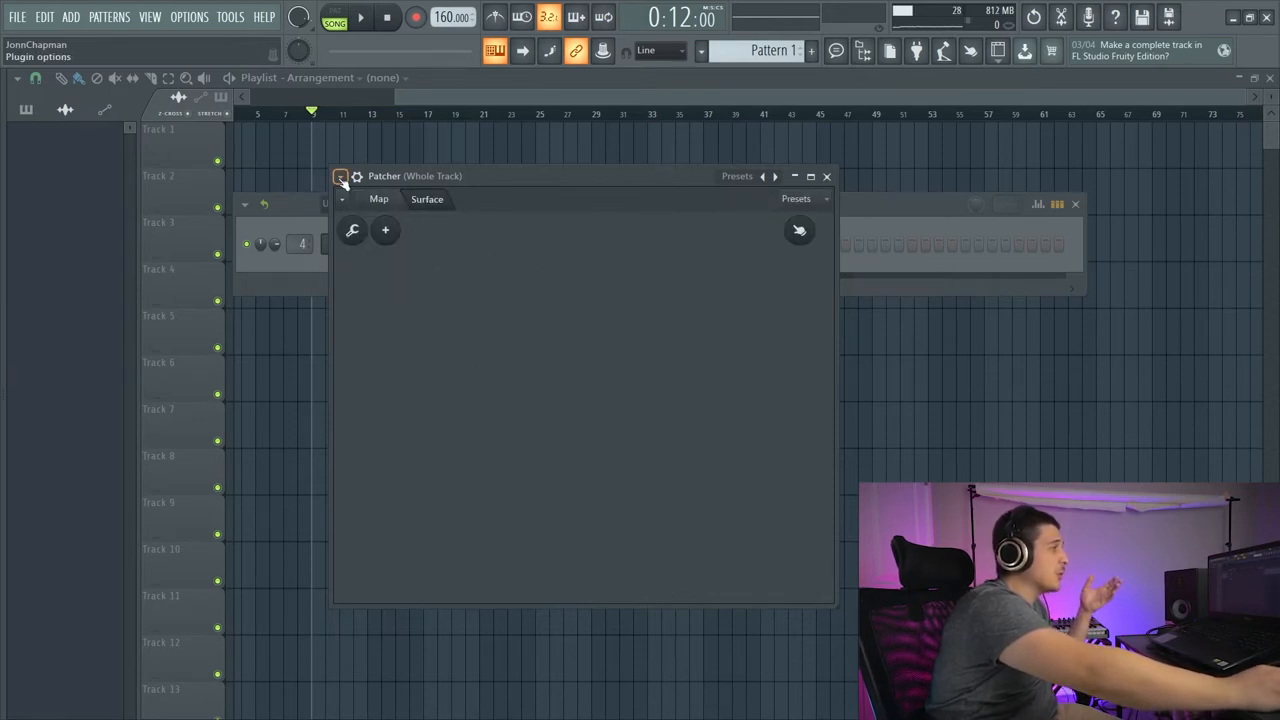
left_click(737, 176)
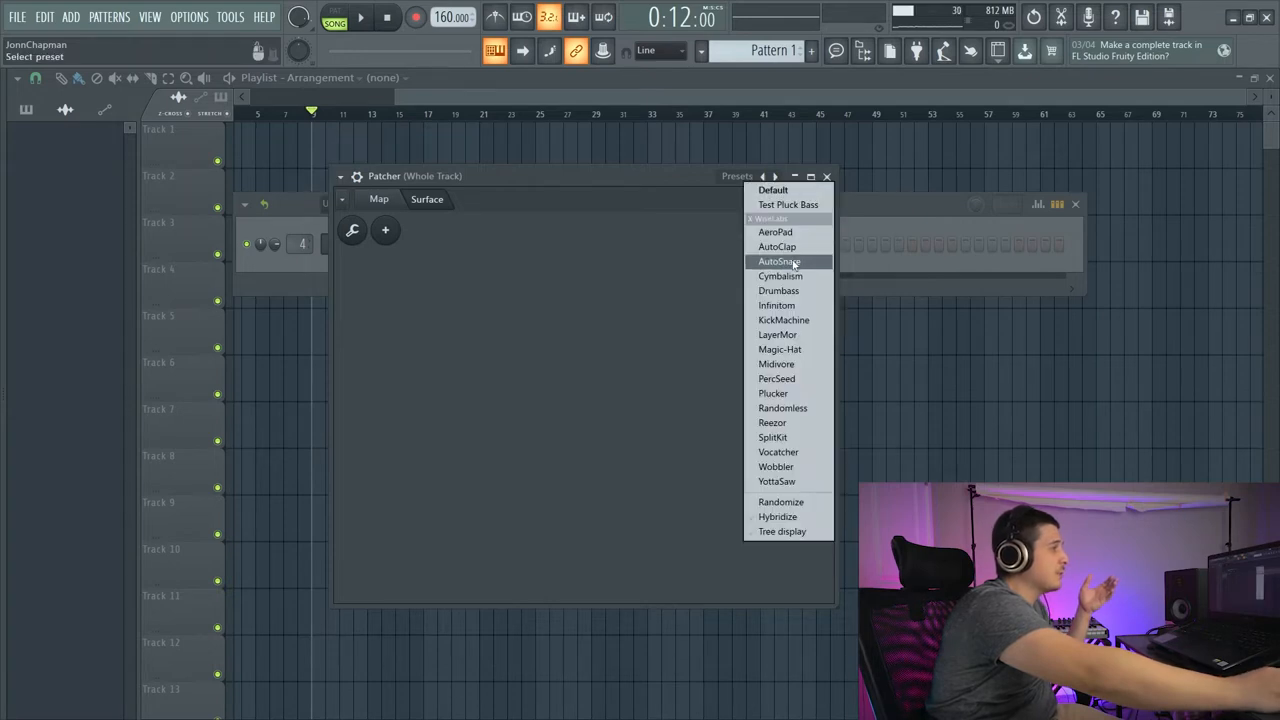
left_click(778, 253)
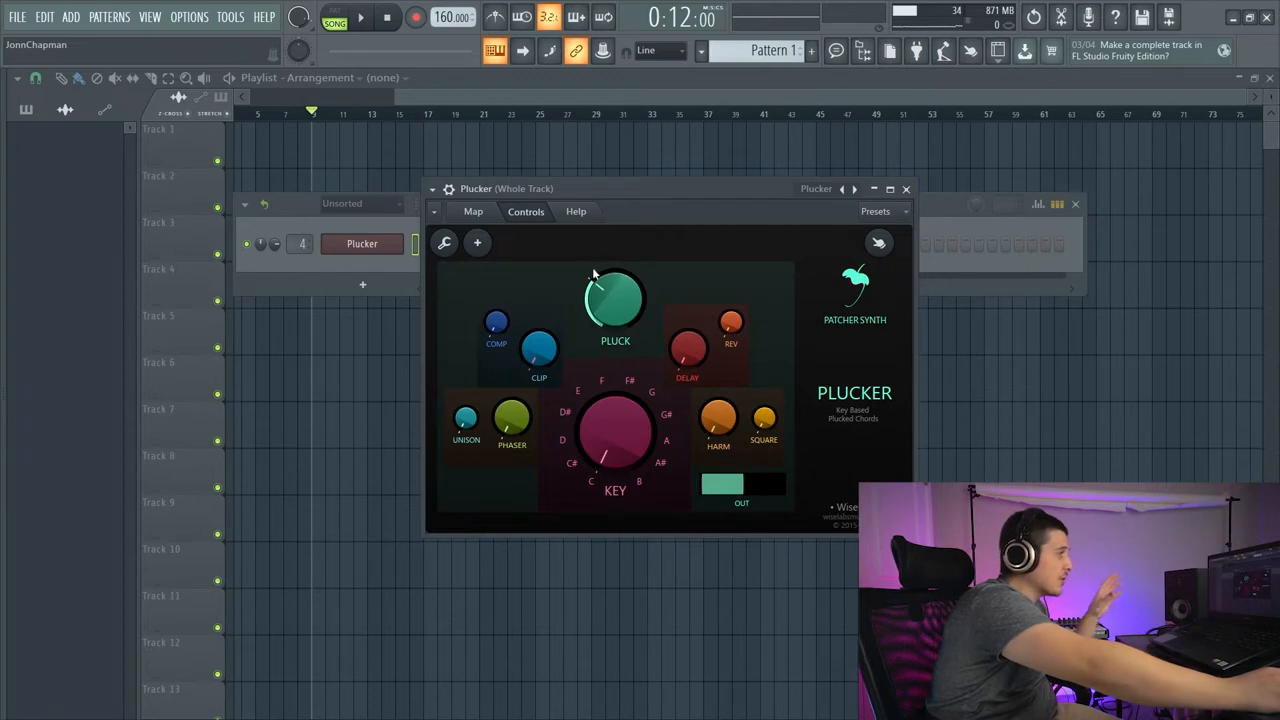
left_click(476, 212)
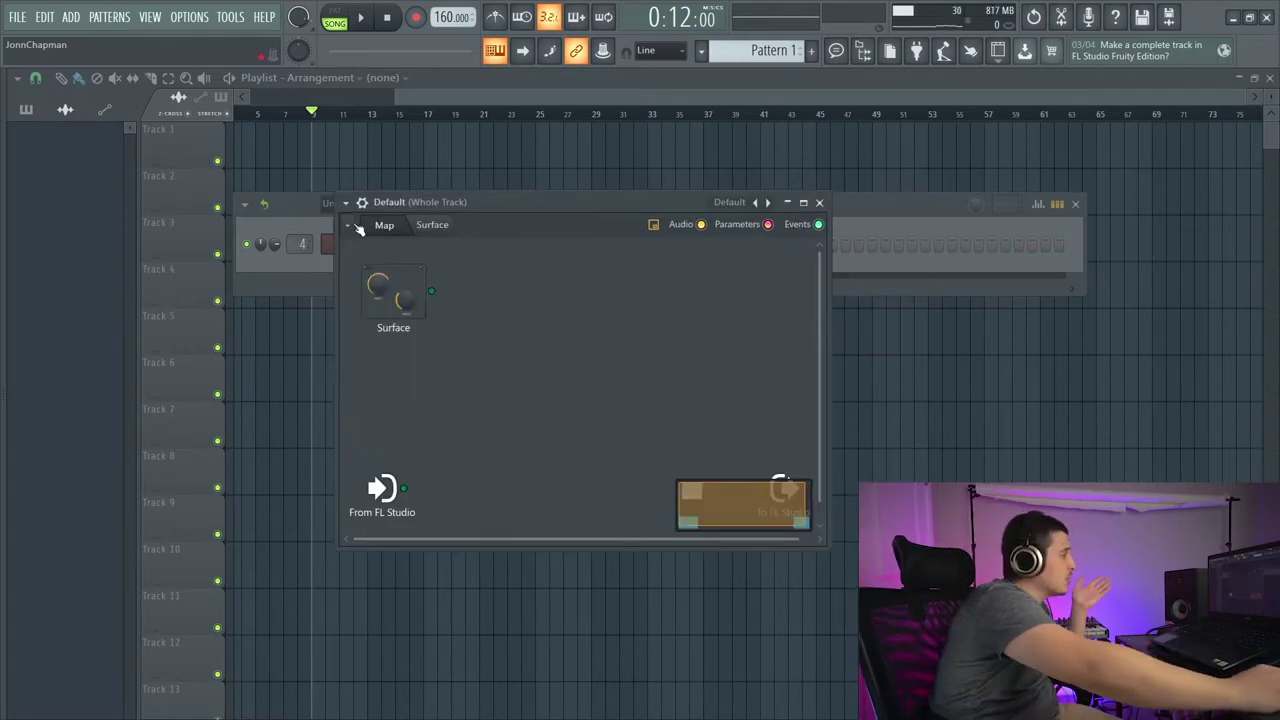
left_click(348, 225)
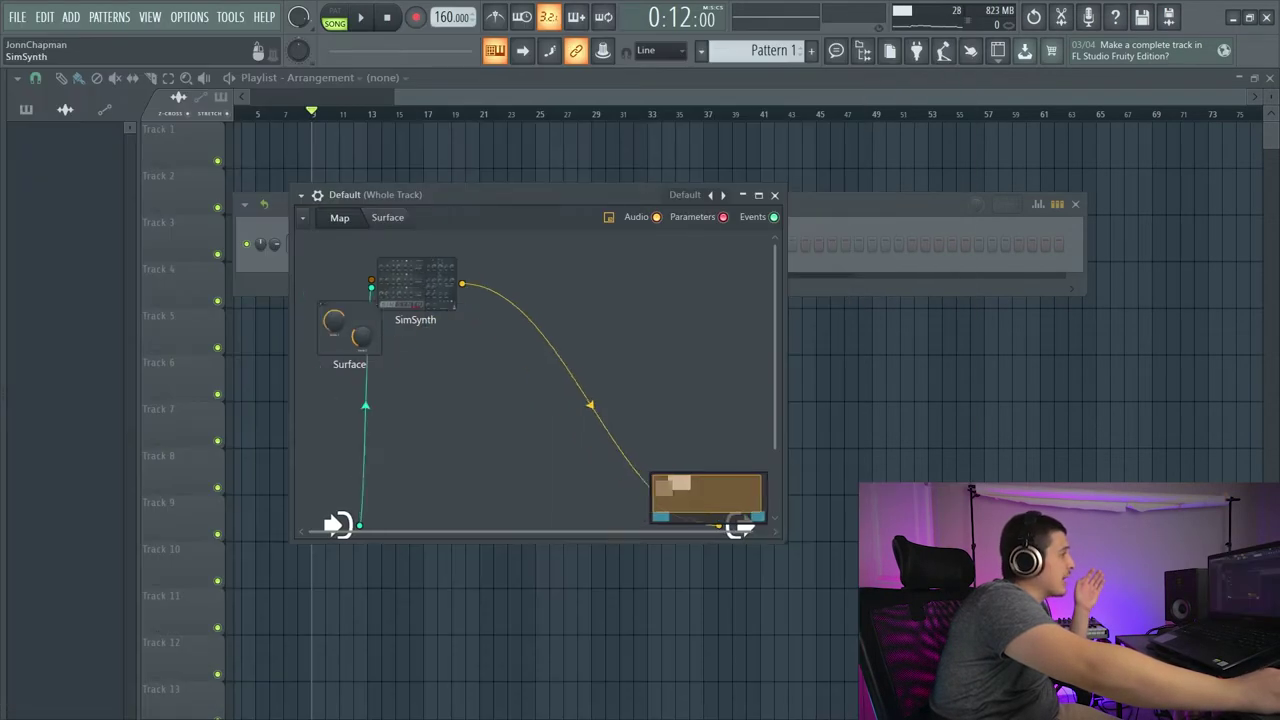
- Position the SimSynth module in the map and bring up its editor beside the map
left_click_drag(415, 290, 475, 382)
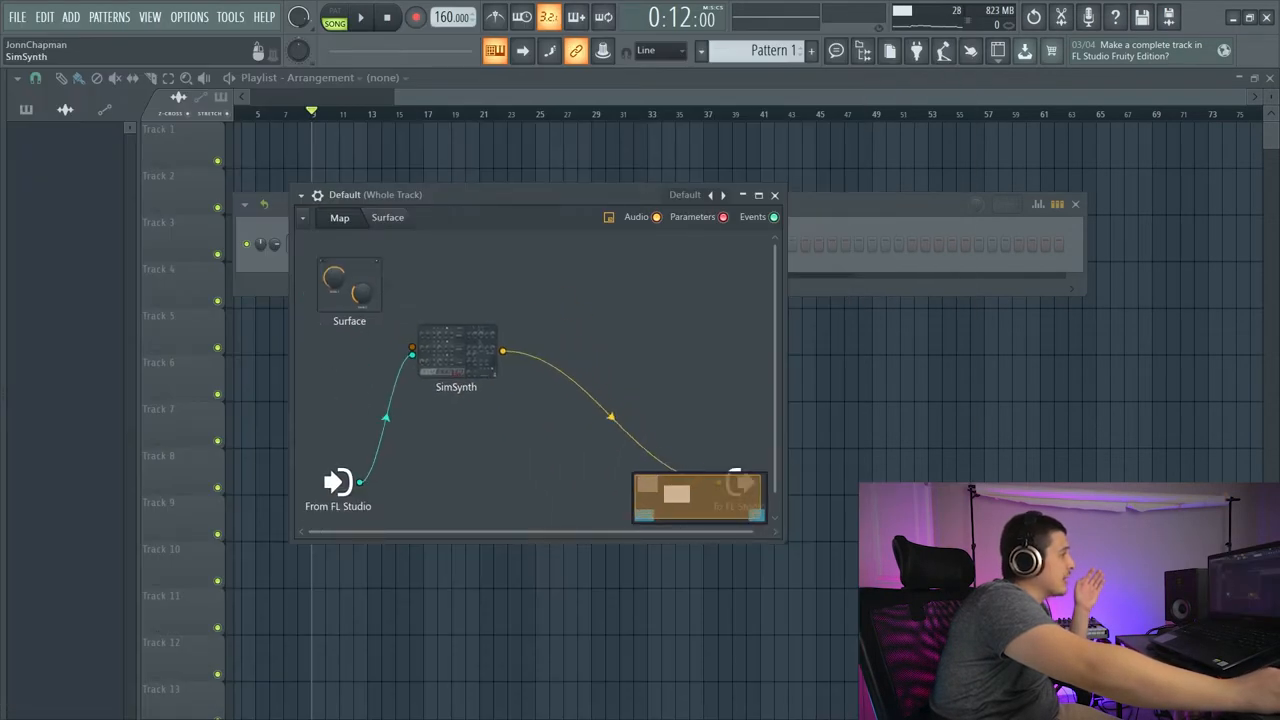
double_click(475, 382)
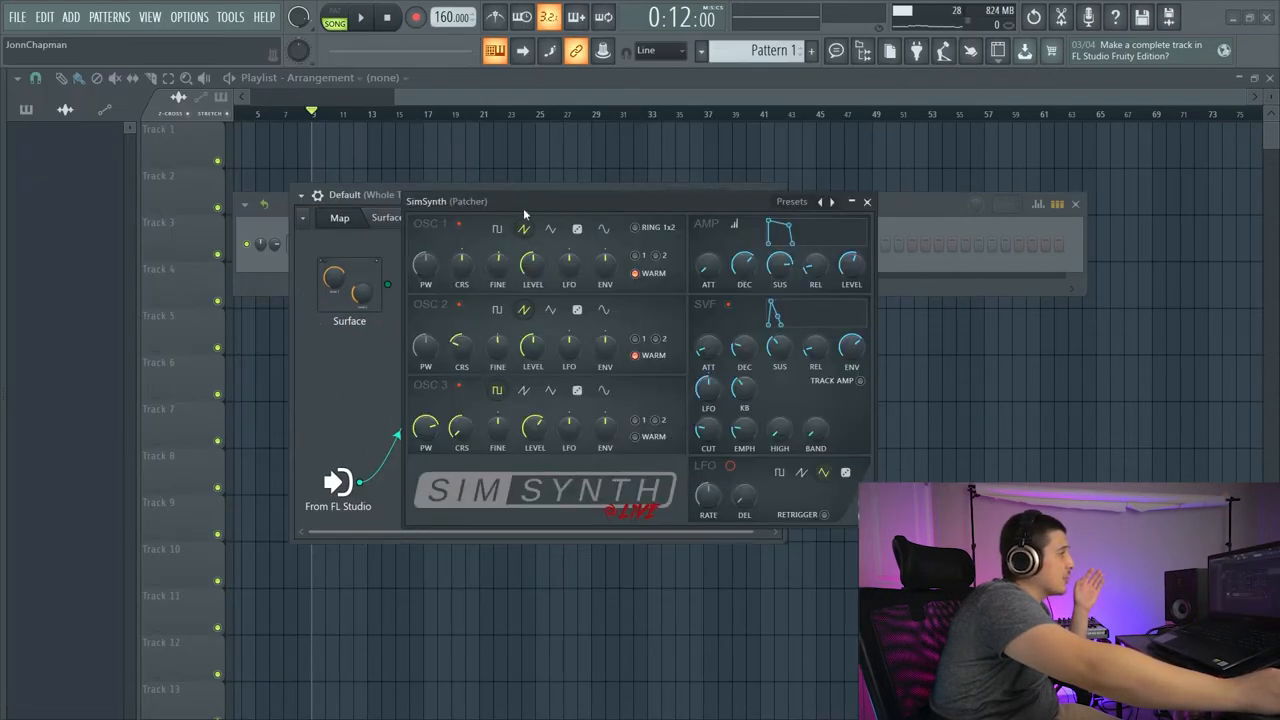
mouse_move(523, 208)
left_mouse_down()
mouse_move(418, 168)
mouse_move(750, 200)
left_mouse_up()
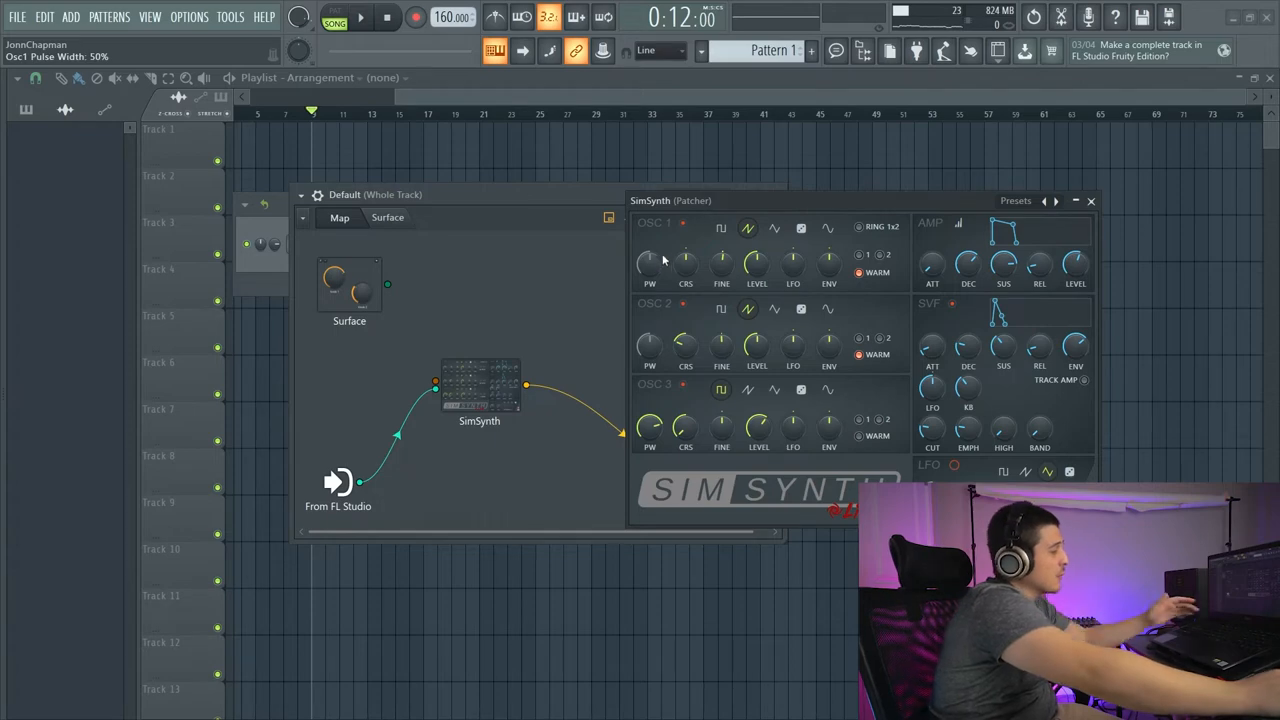
left_click_drag(770, 200, 655, 205)
- Load a Patcher effect into the first mixer insert slot and arrange its window beside SimSynth
key("F9")
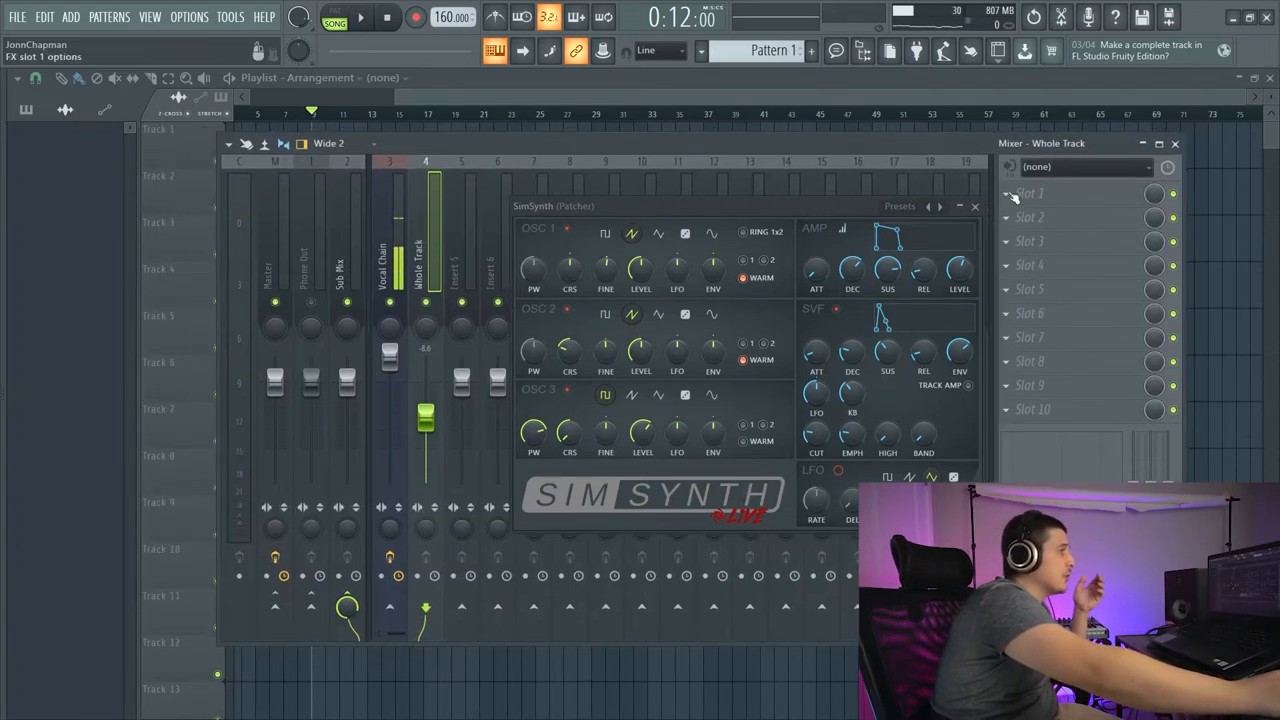
right_click(1005, 186)
left_click(660, 186)
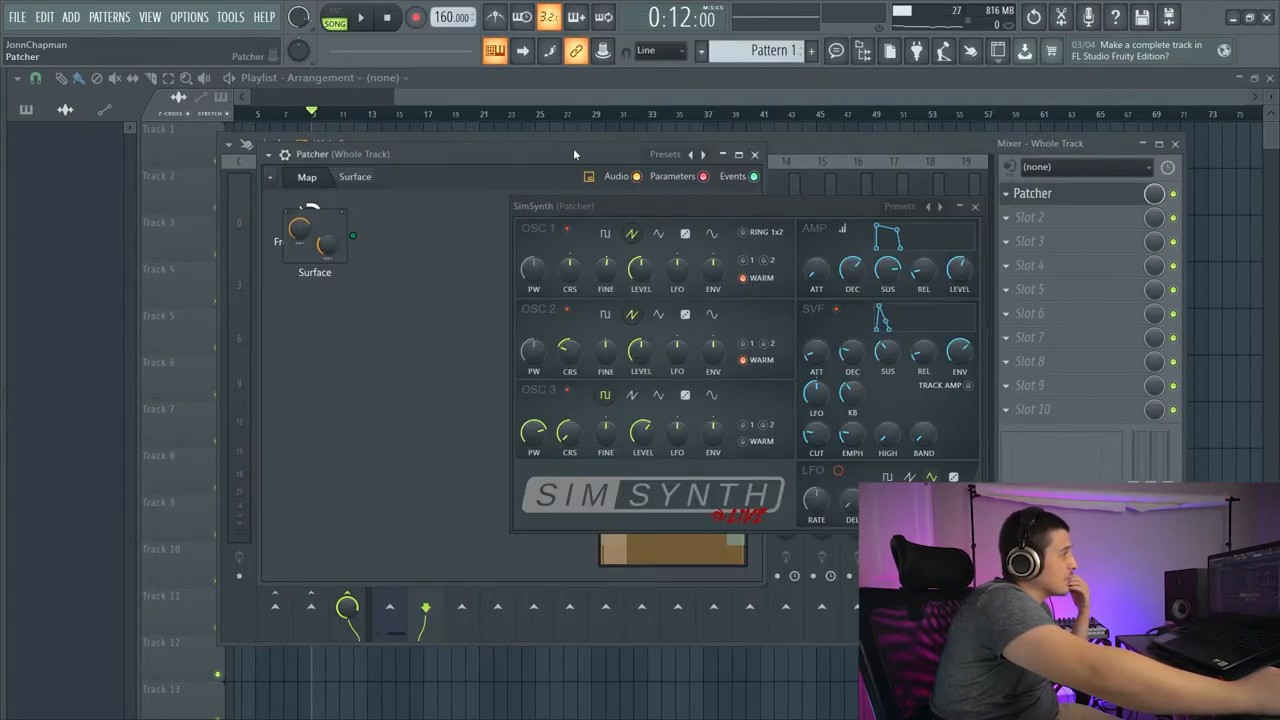
left_click_drag(573, 153, 1048, 245)
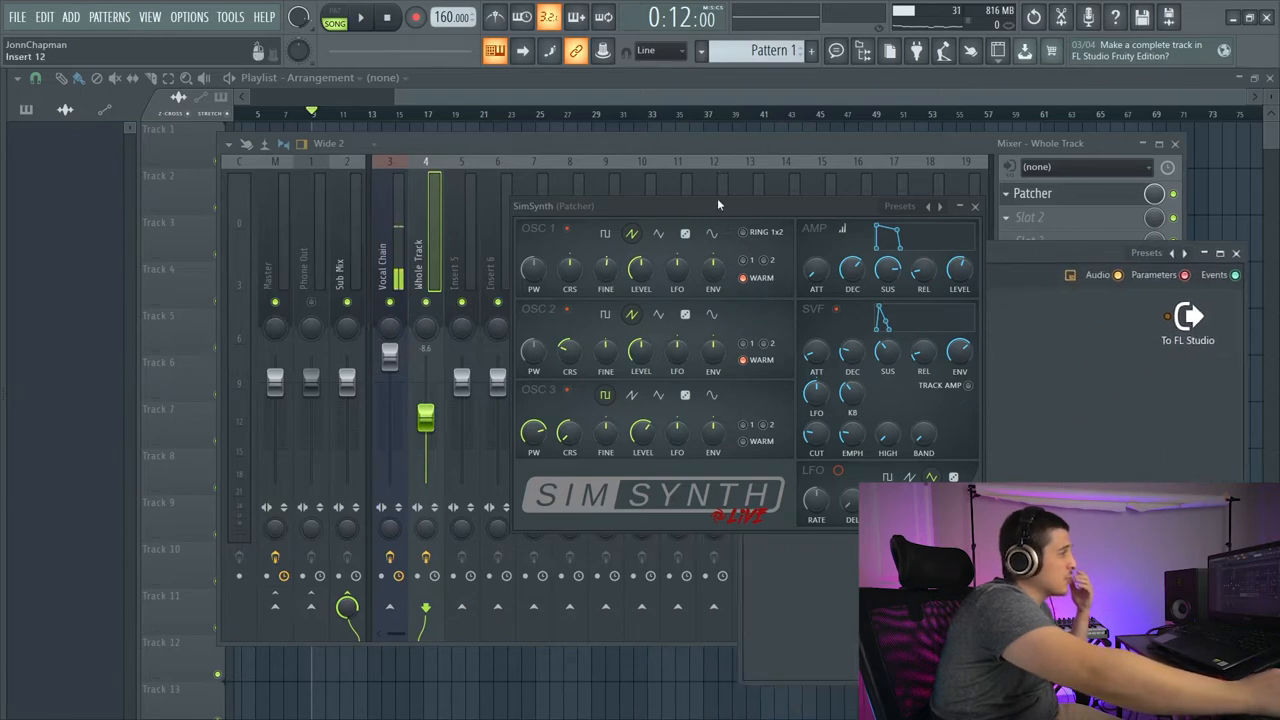
left_click_drag(717, 204, 511, 215)
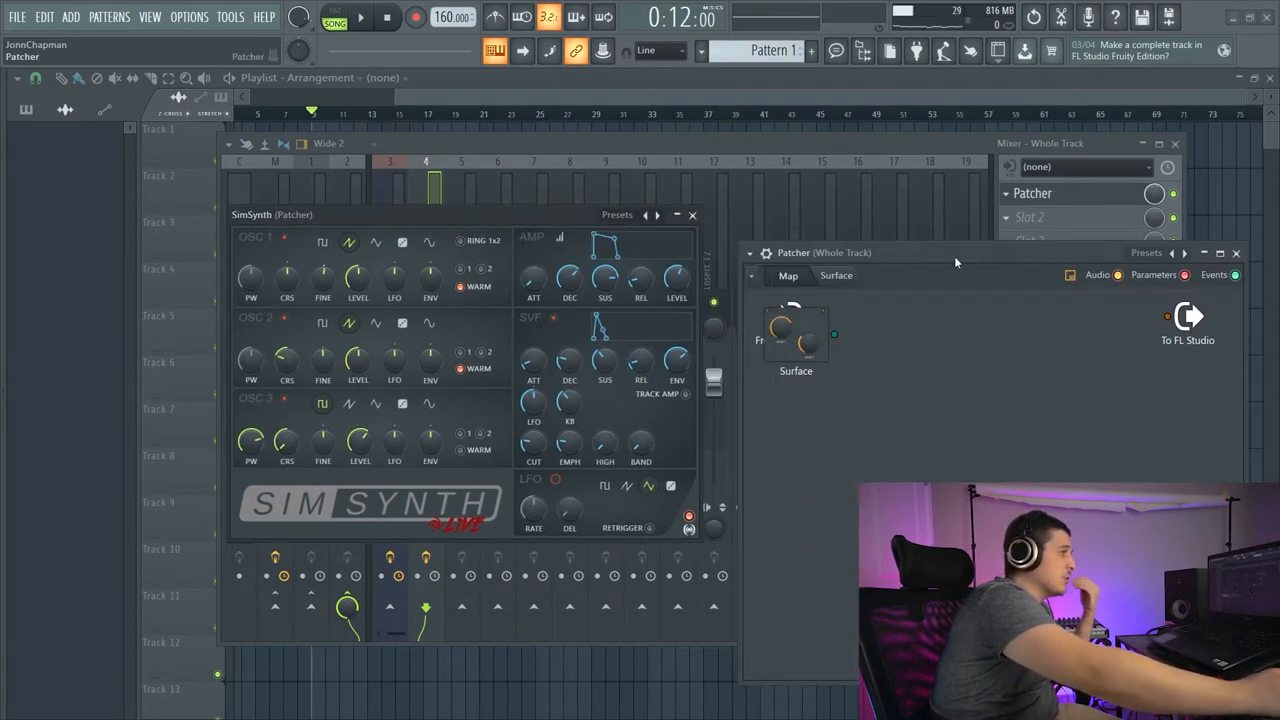
left_click_drag(954, 256, 1005, 250)
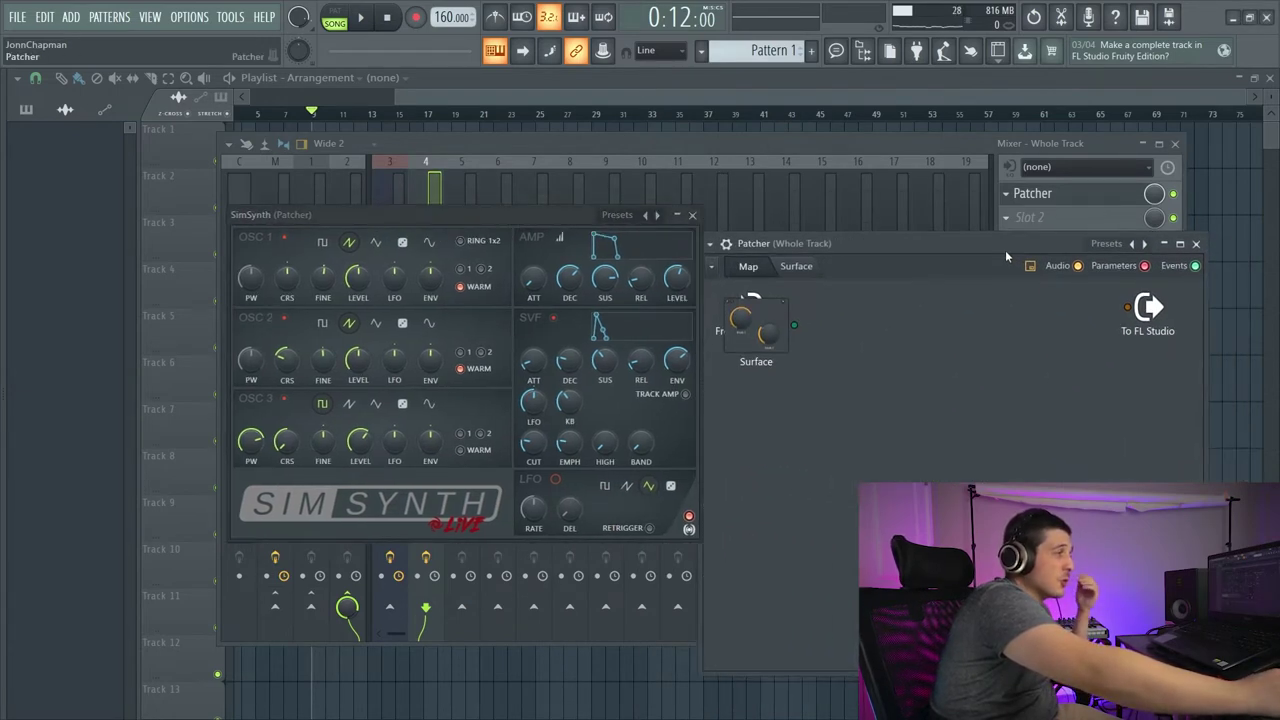
- Browse the Patcher preset list and dismiss it without choosing a preset
left_click(1110, 243)
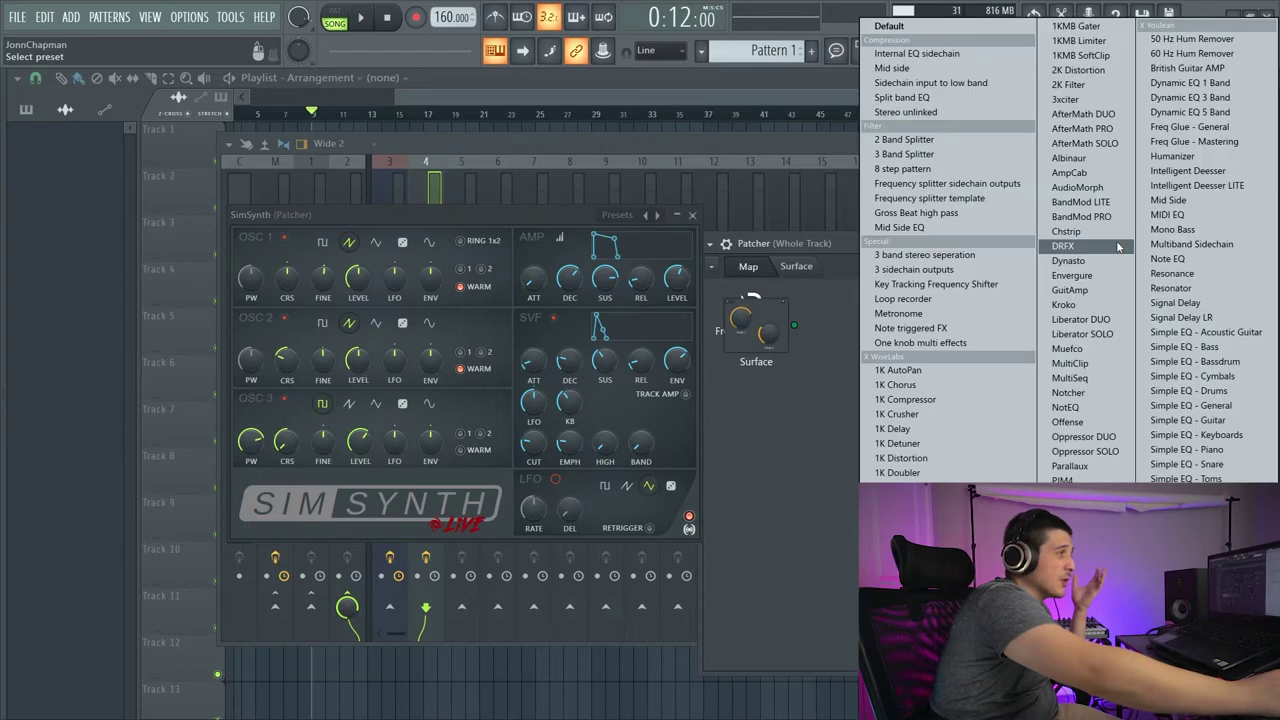
left_click(841, 212)
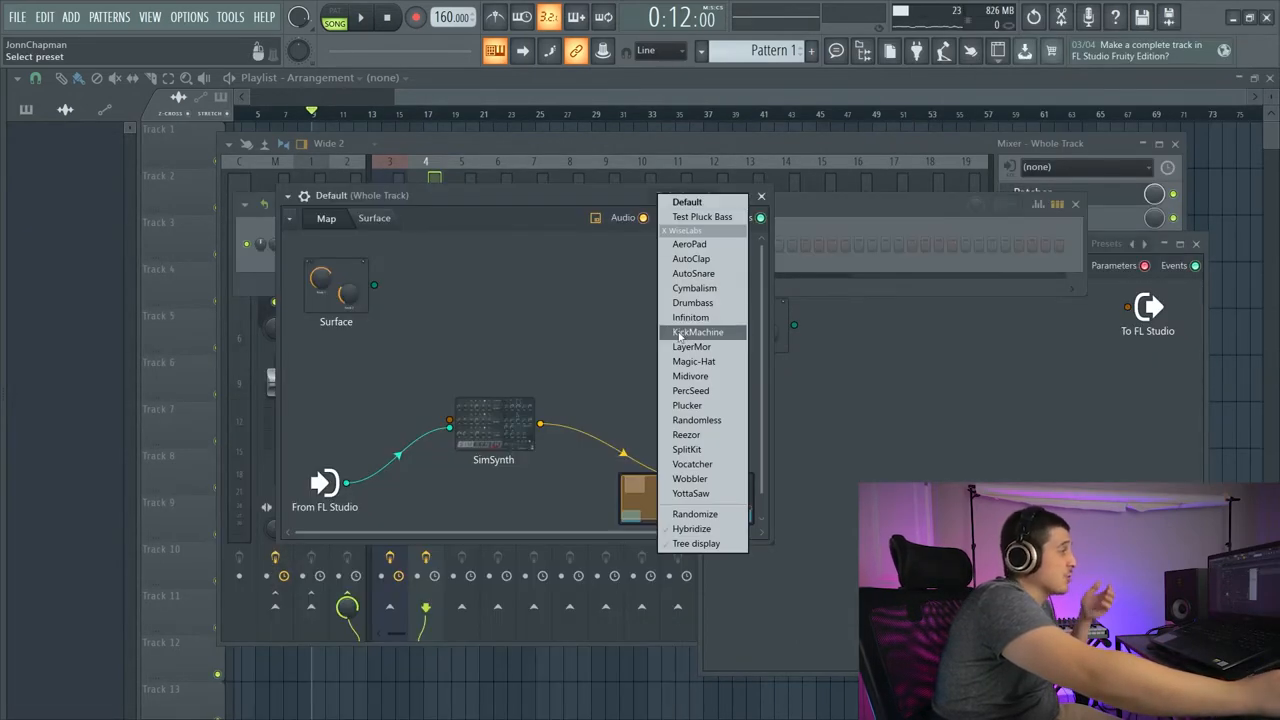
left_click(691, 346)
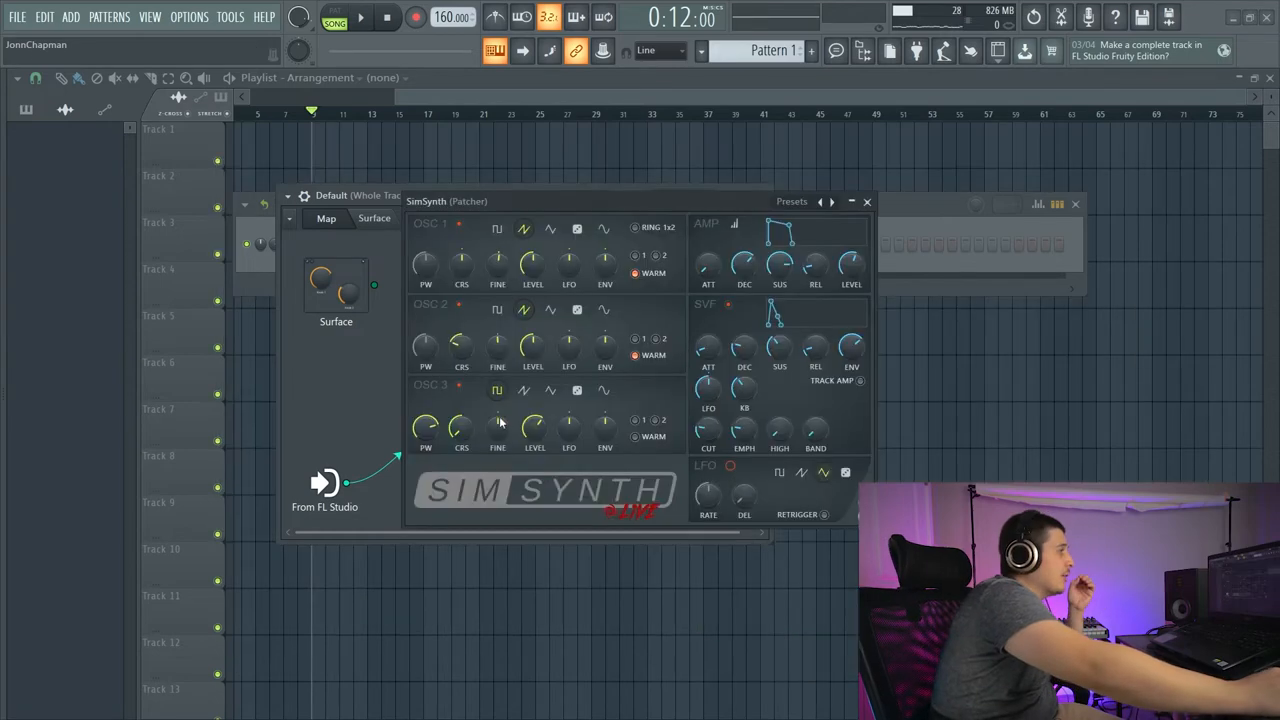
- Close the SimSynth editor and detach SimSynth's audio cable from the Patcher output
mouse_move(557, 205)
left_mouse_down()
mouse_move(640, 244)
mouse_move(581, 248)
left_mouse_up()
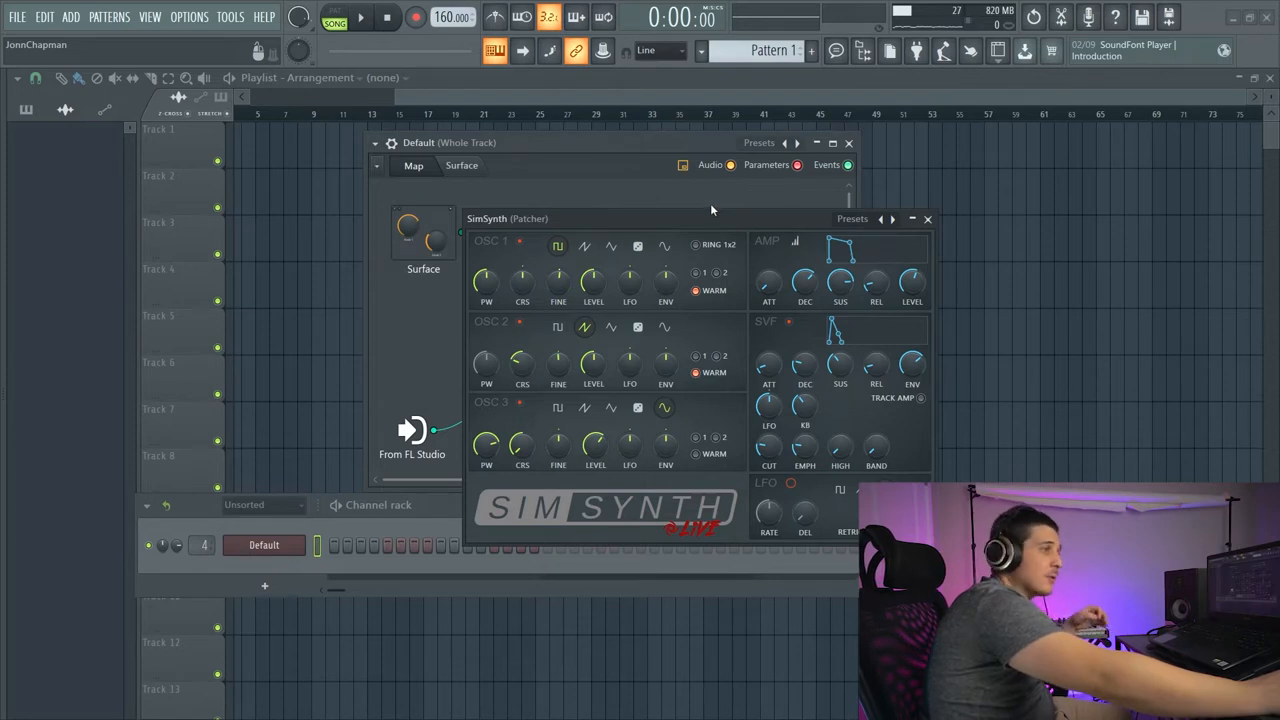
key("Escape")
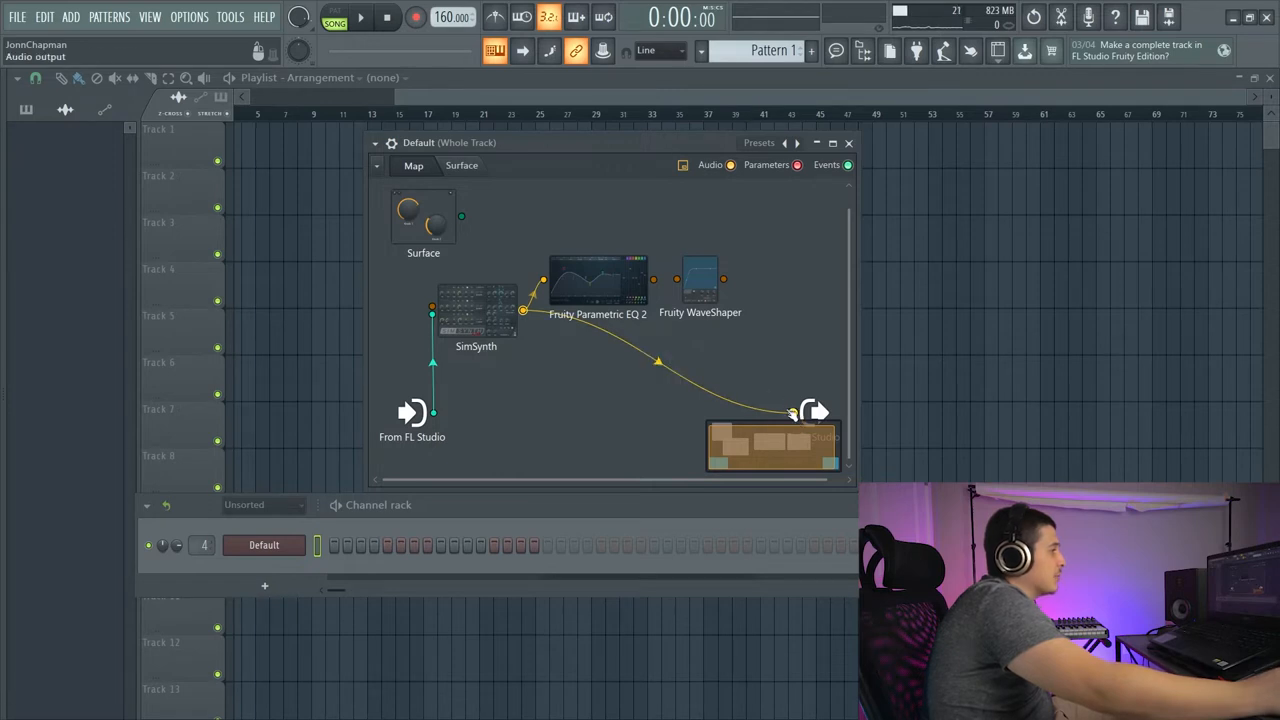
left_click_drag(793, 413, 657, 398)
- Bring up the Fruity Parametric EQ 2 editor and position it to keep the map visible
double_click(597, 284)
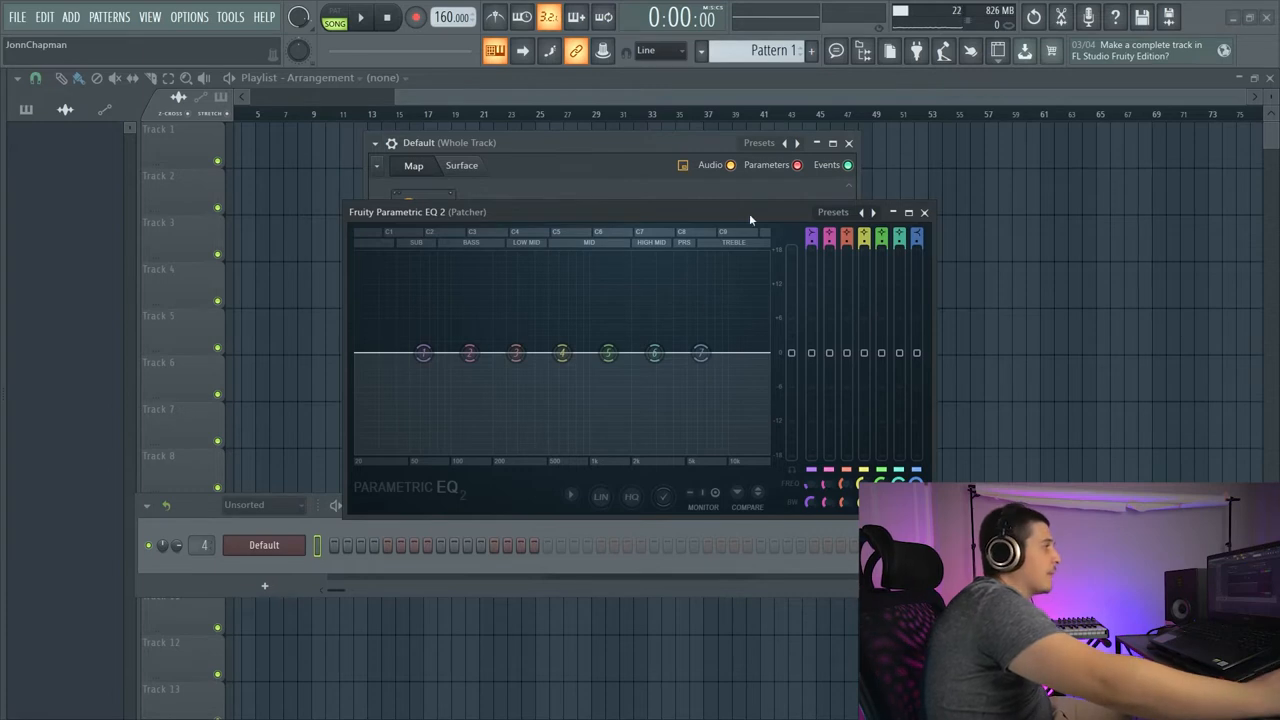
left_click_drag(749, 213, 820, 213)
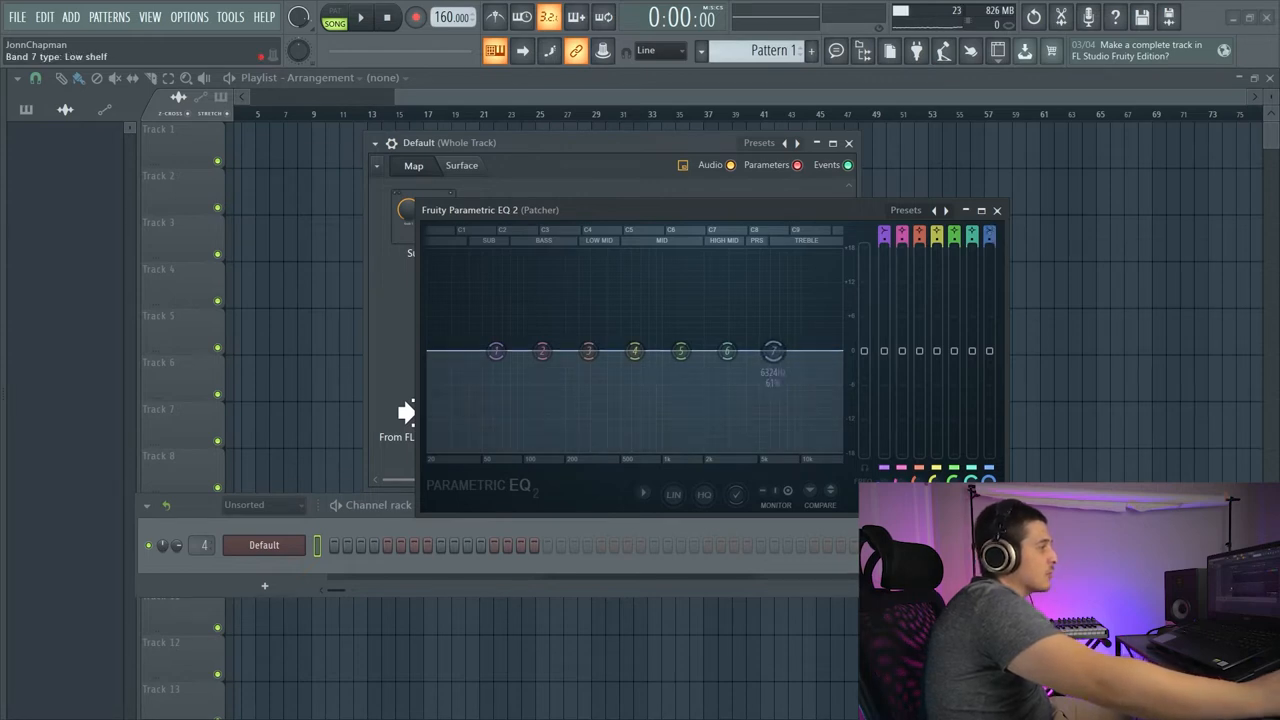
scroll(989, 237, "down", 1)
scroll(989, 237, "down", 1)
scroll(772, 352, "down", 1)
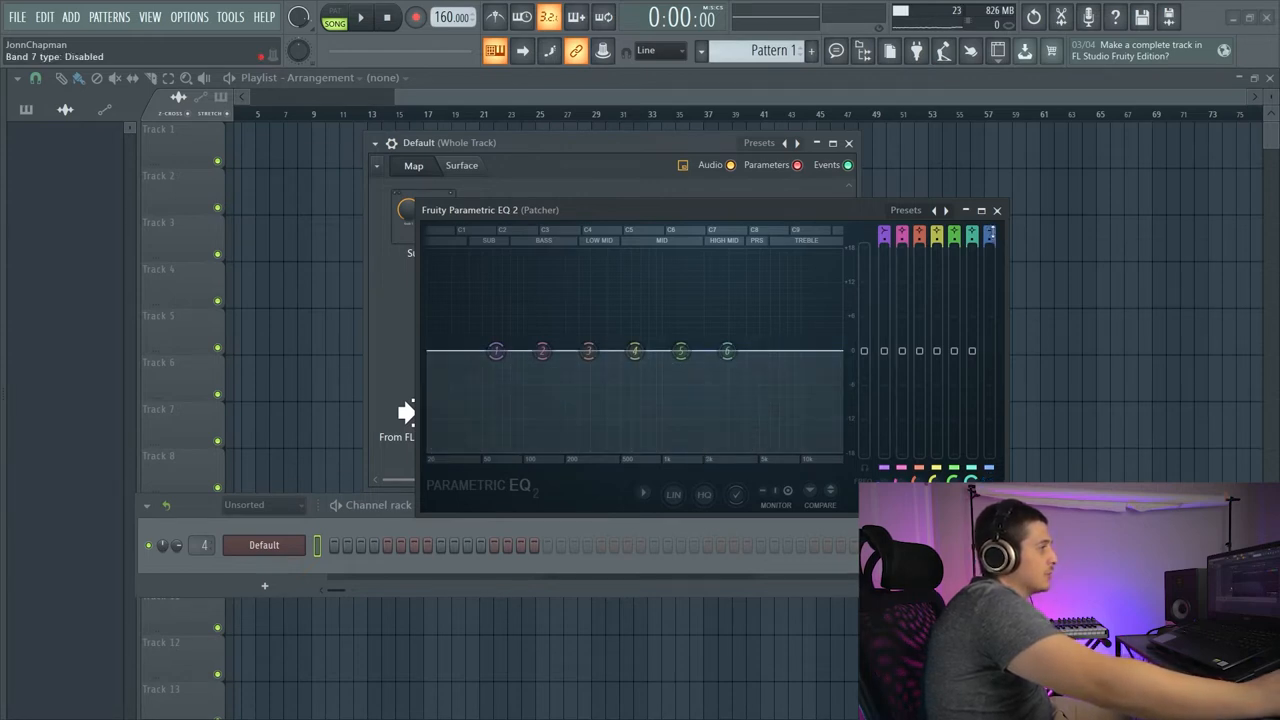
scroll(772, 352, "up", 1)
scroll(772, 352, "down", 3)
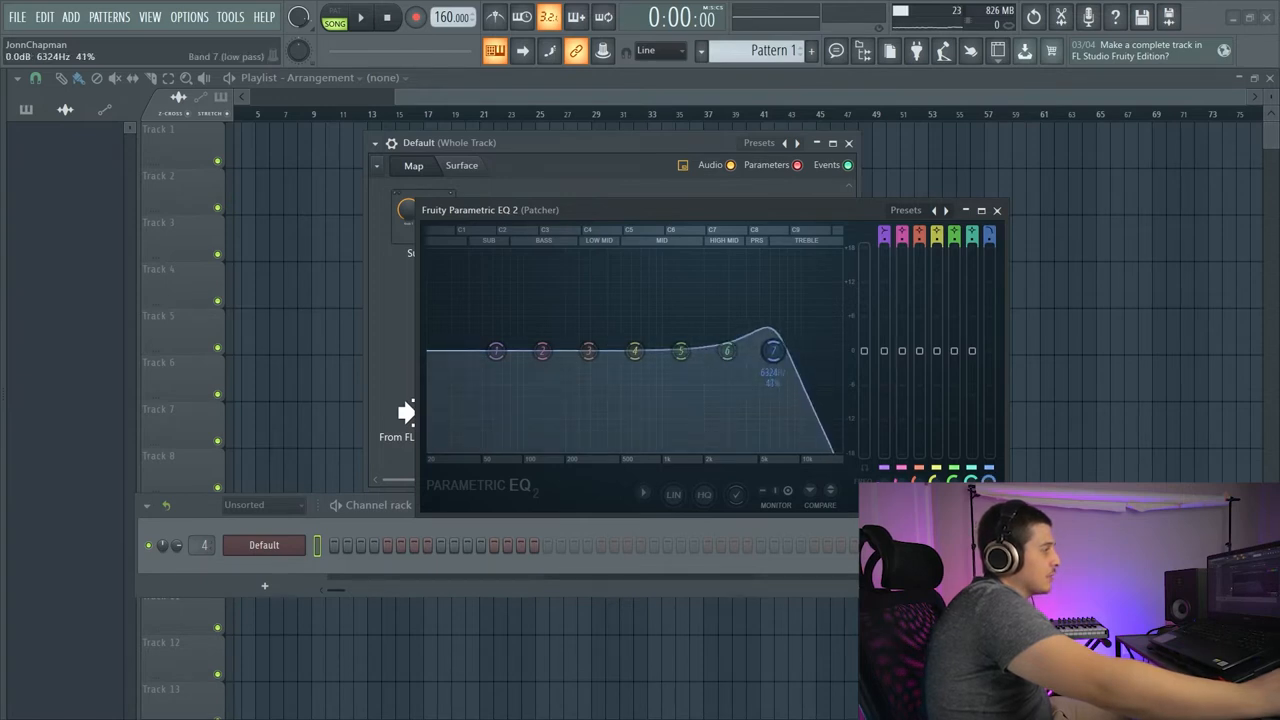
mouse_move(847, 206)
left_mouse_down()
mouse_move(688, 492)
mouse_move(636, 425)
left_mouse_up()
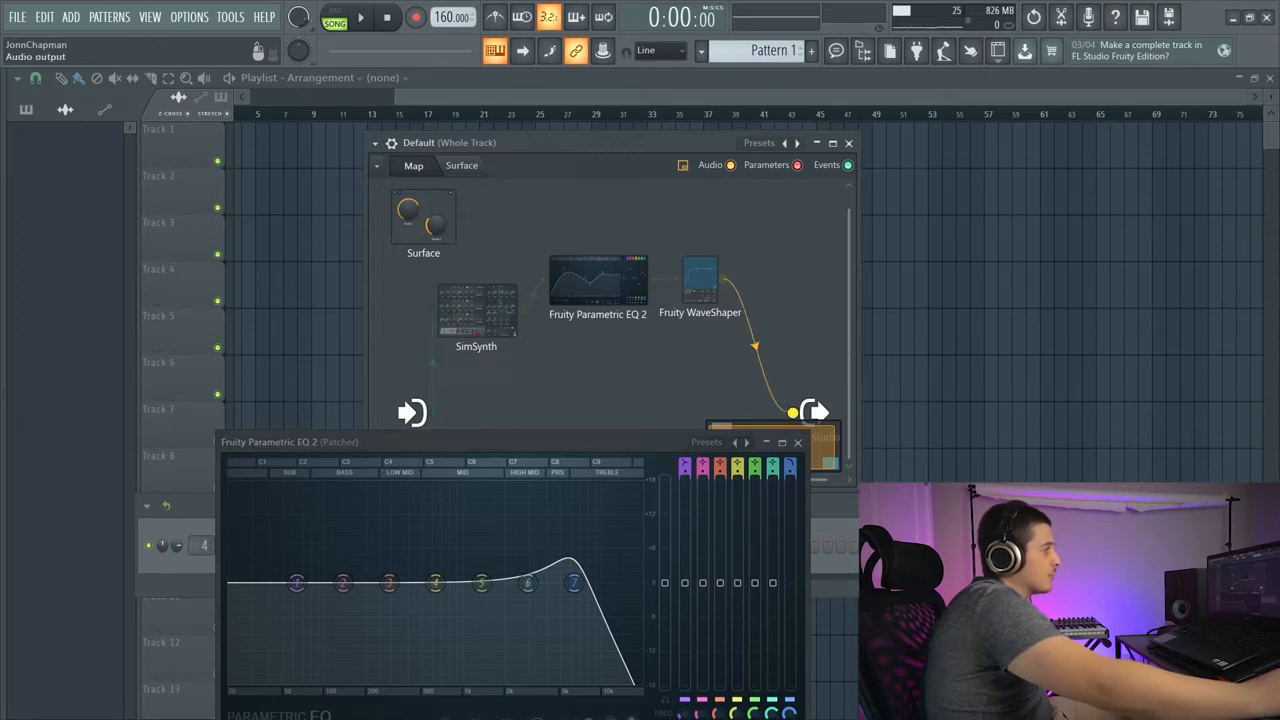
left_click_drag(640, 441, 765, 255)
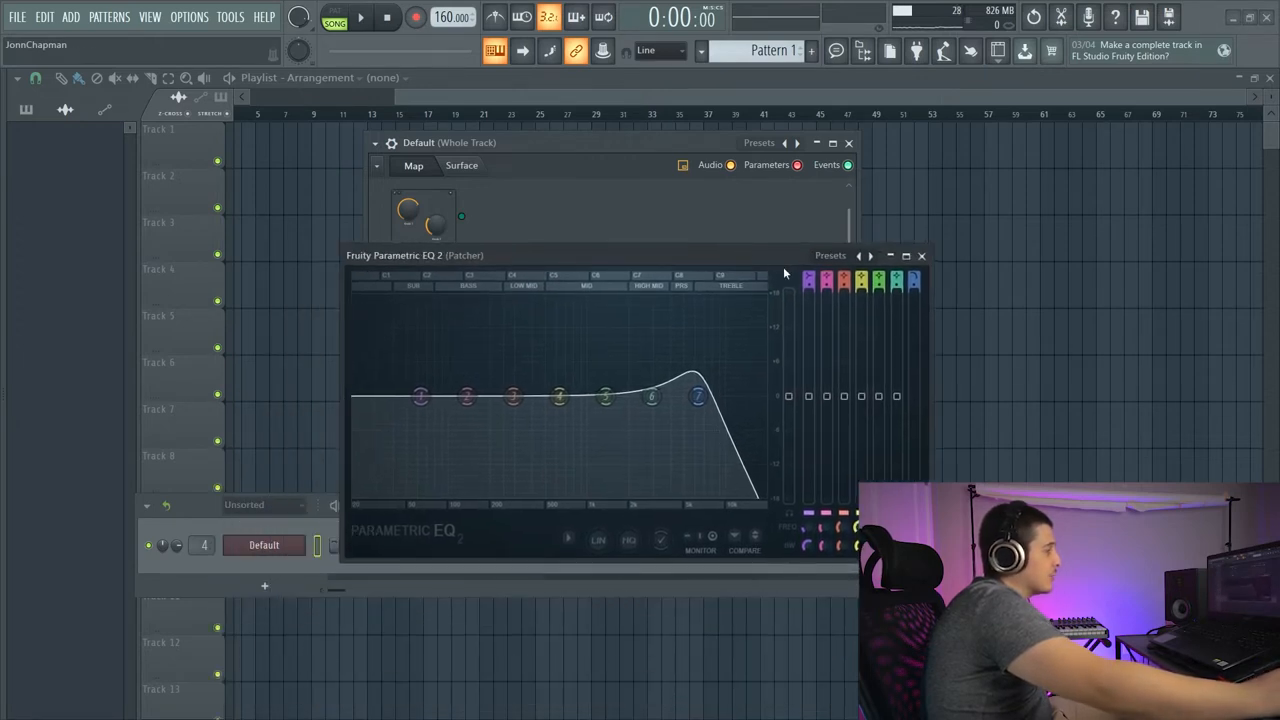
- Sweep the low-pass cutoff between roughly 439 Hz and 2318 Hz, settling near 339 Hz
left_click_drag(697, 398, 537, 397)
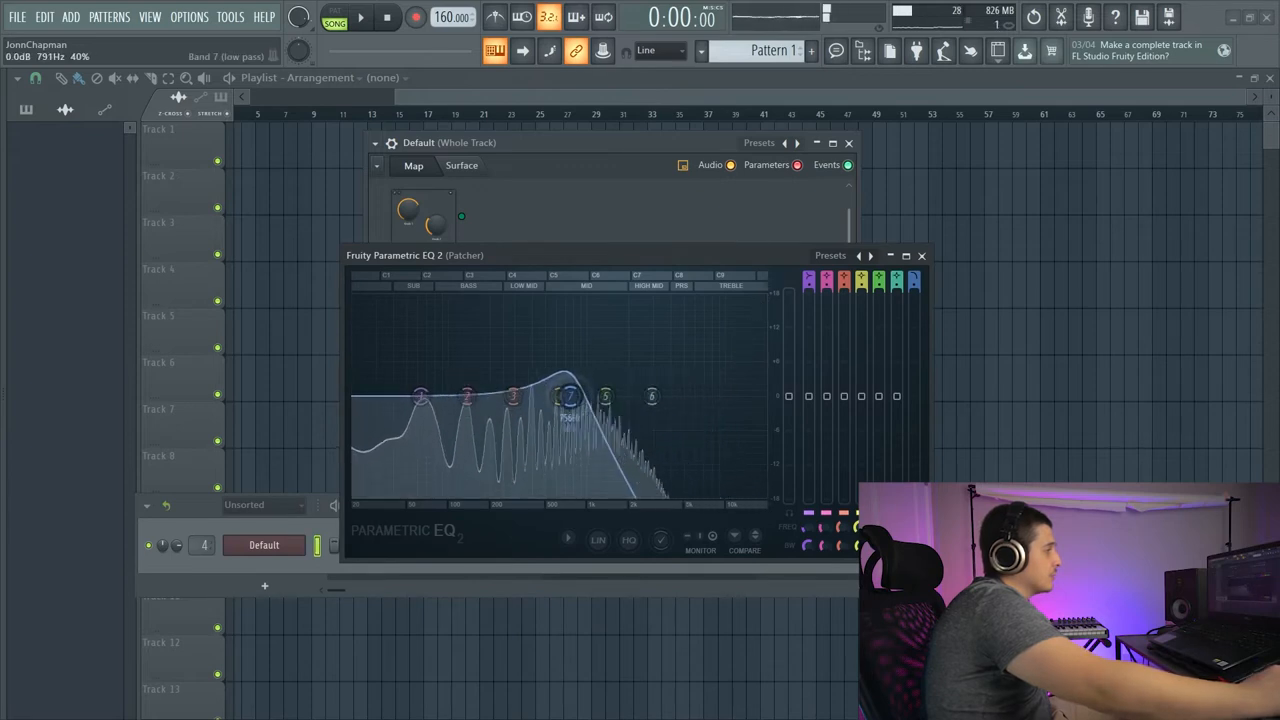
mouse_move(537, 397)
left_mouse_down()
mouse_move(645, 397)
mouse_move(558, 397)
mouse_move(601, 413)
left_mouse_up()
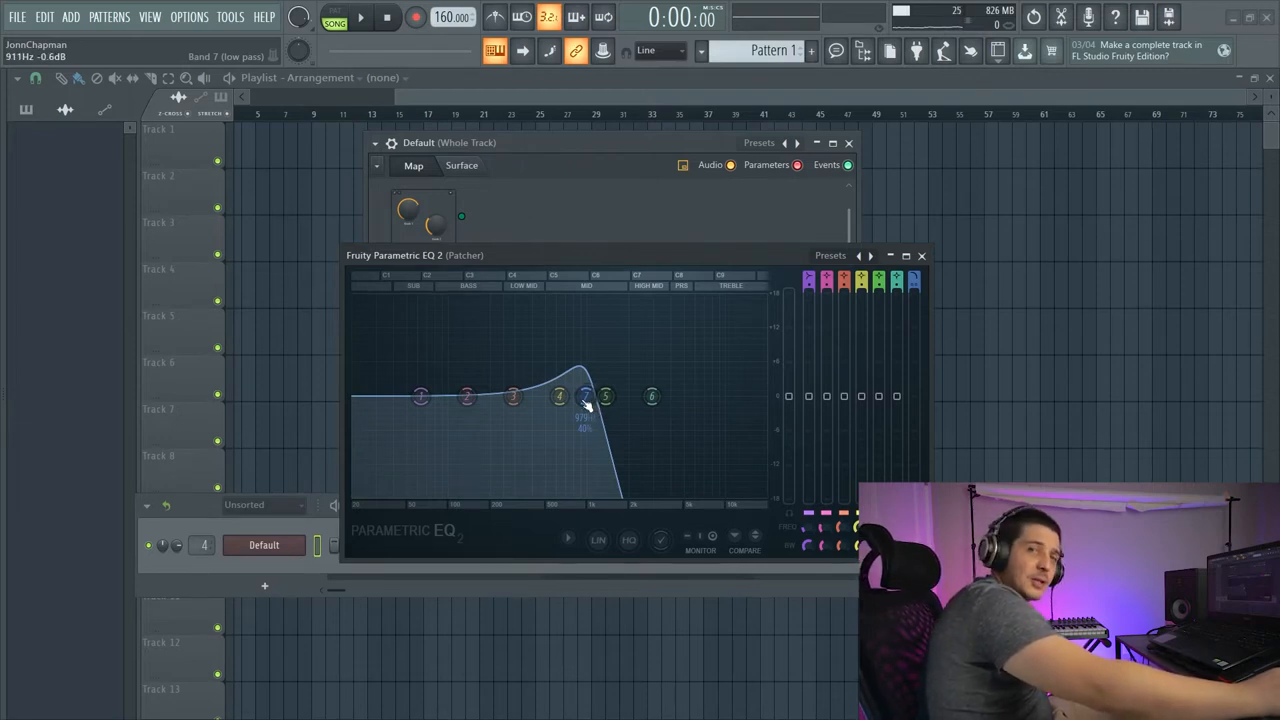
left_click_drag(585, 400, 637, 397)
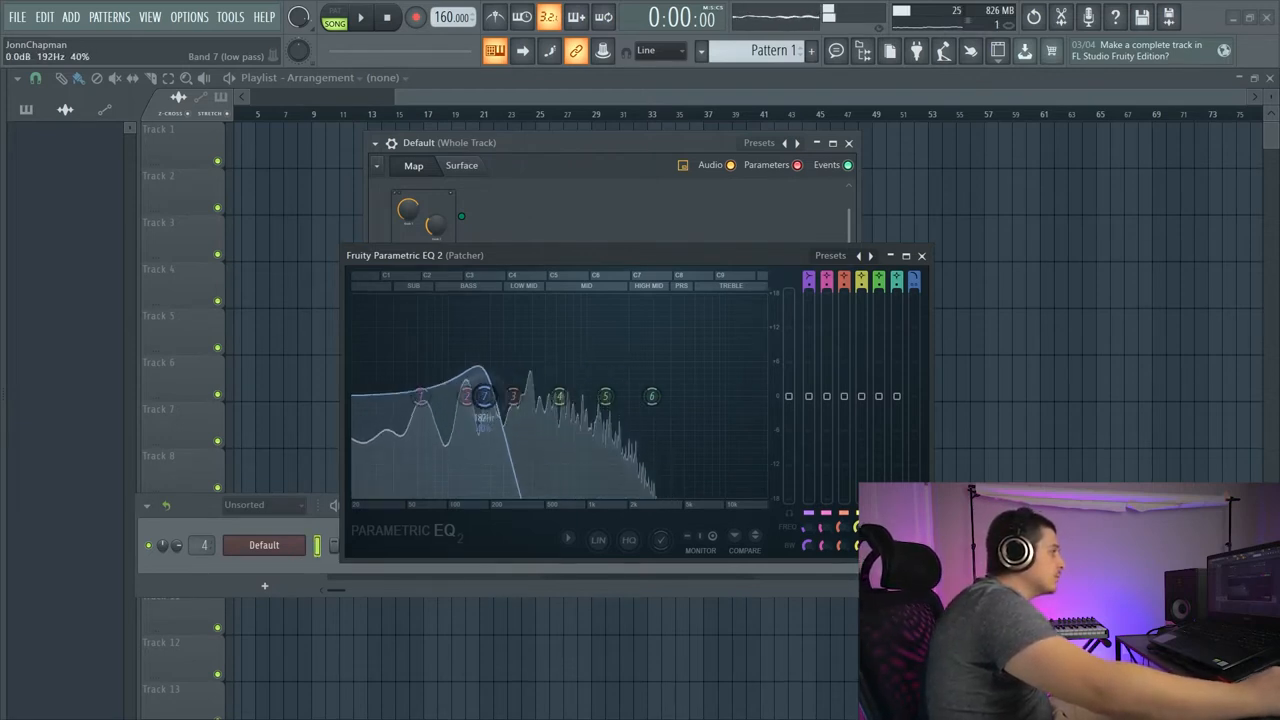
left_click_drag(637, 397, 610, 397)
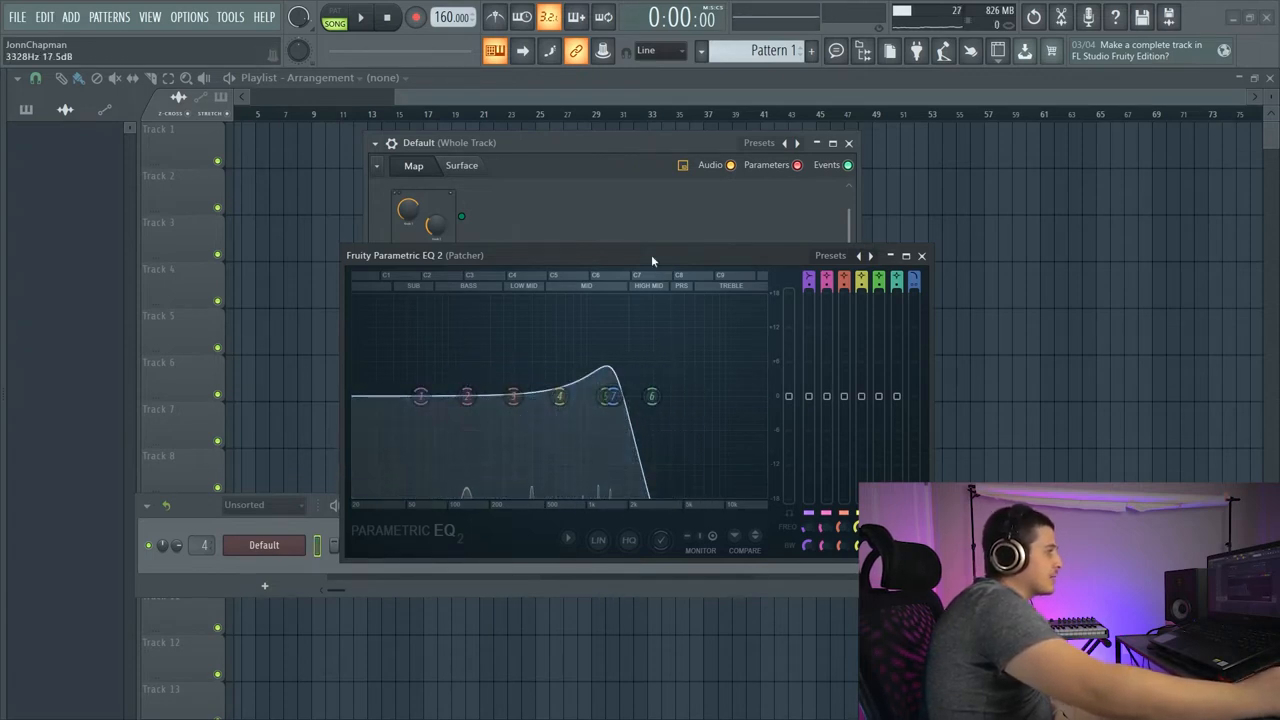
mouse_move(651, 255)
left_mouse_down()
mouse_move(676, 372)
mouse_move(751, 328)
left_mouse_up()
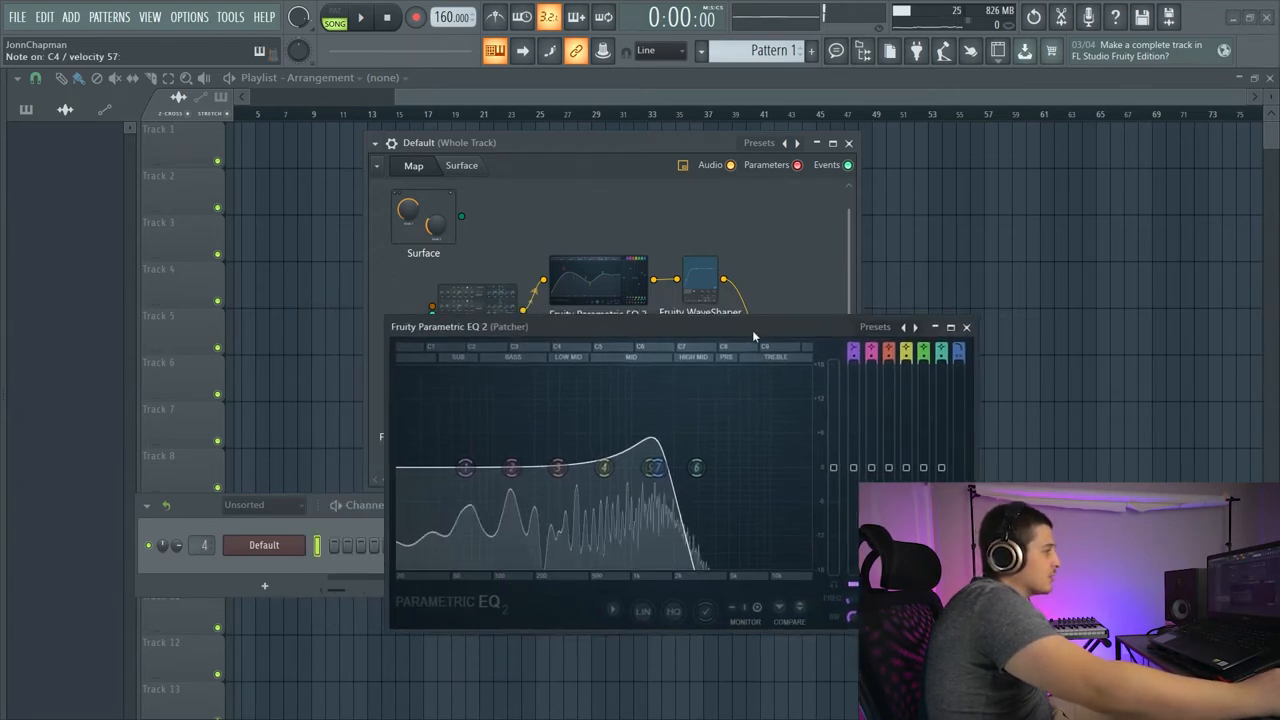
mouse_move(653, 469)
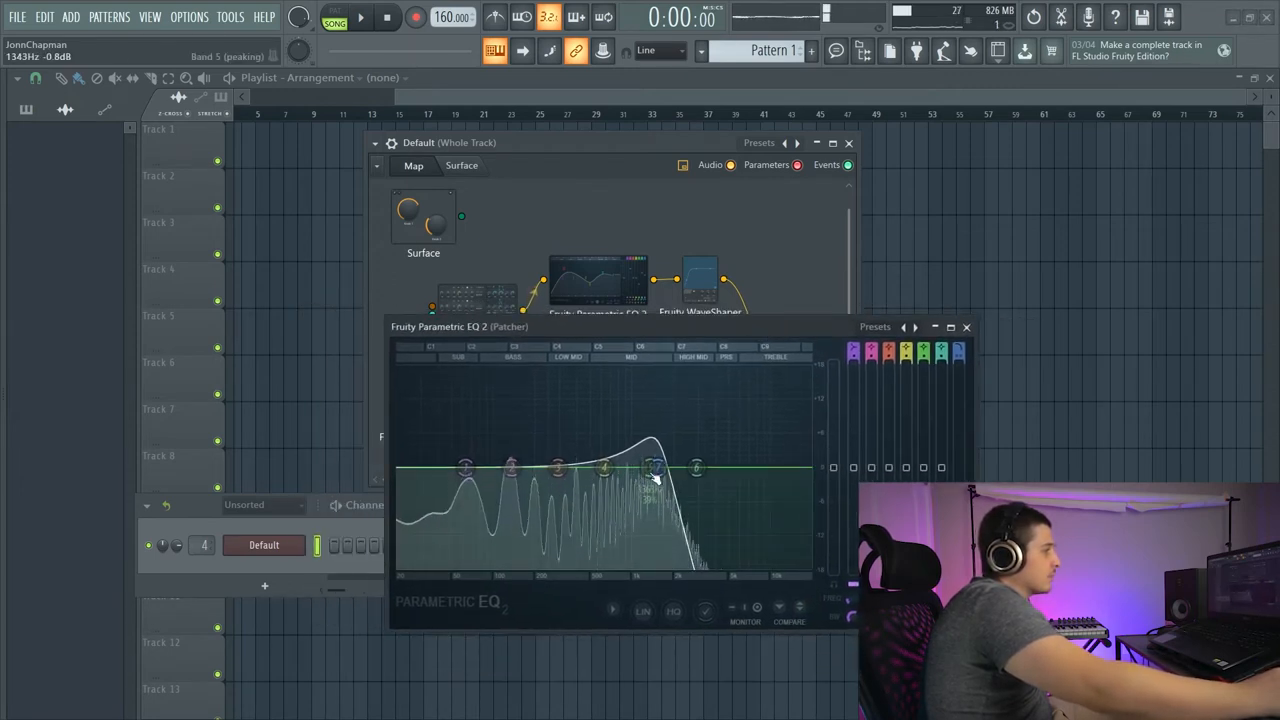
left_click_drag(655, 470, 612, 470)
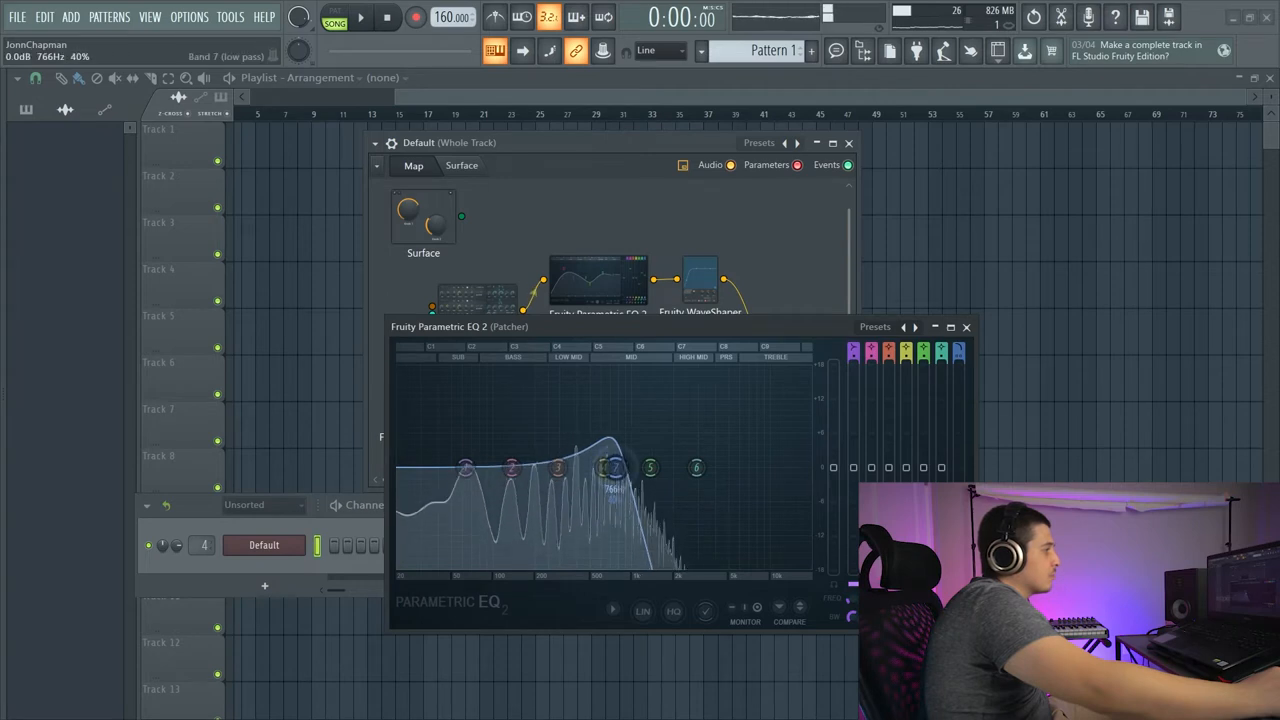
left_click_drag(612, 470, 572, 470)
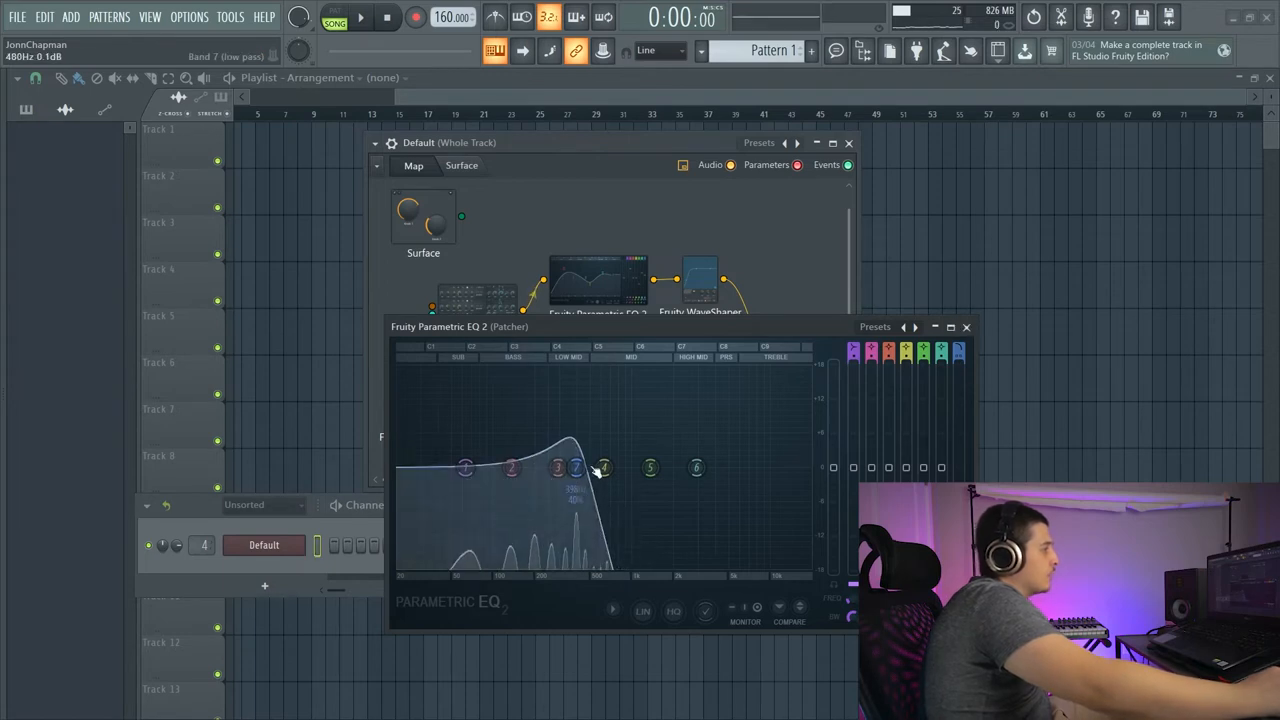
mouse_move(576, 468)
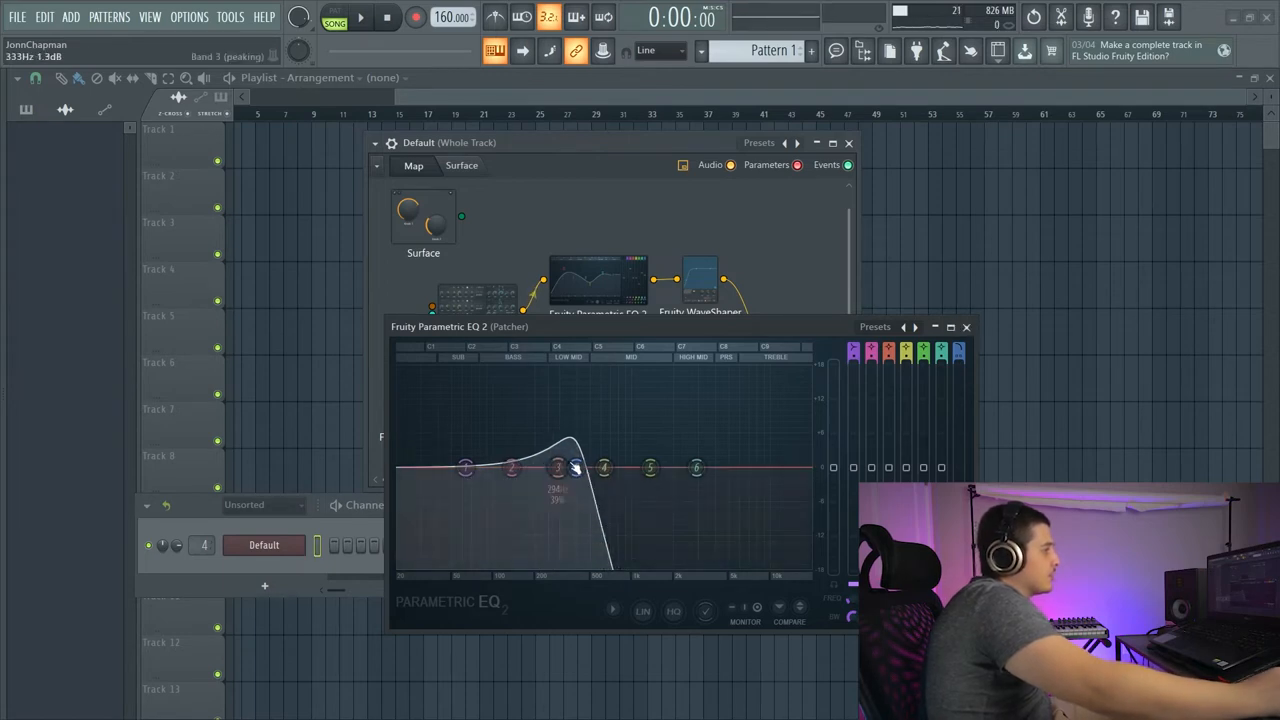
- Bring up the WaveShaper, add a curve point, try the unipolar/bipolar modes and start playback
left_click(968, 327)
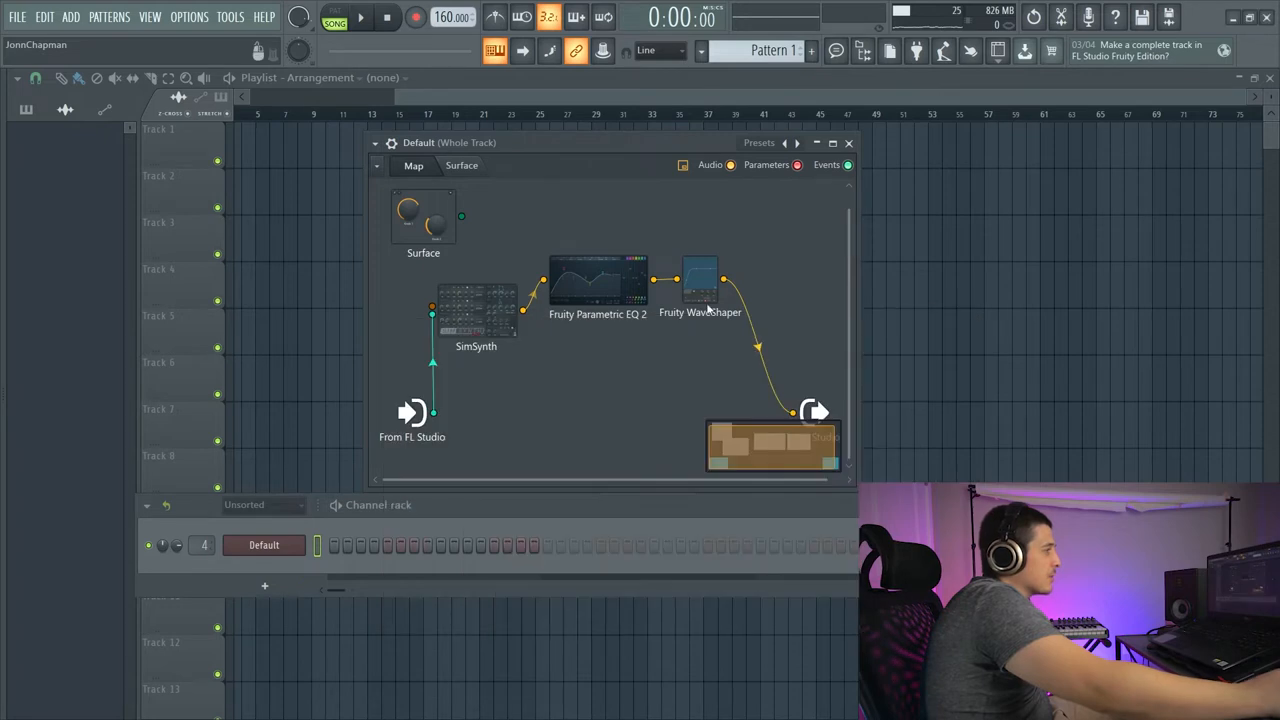
left_click(700, 290)
mouse_move(640, 210)
left_mouse_down()
mouse_move(692, 220)
mouse_move(746, 200)
left_mouse_up()
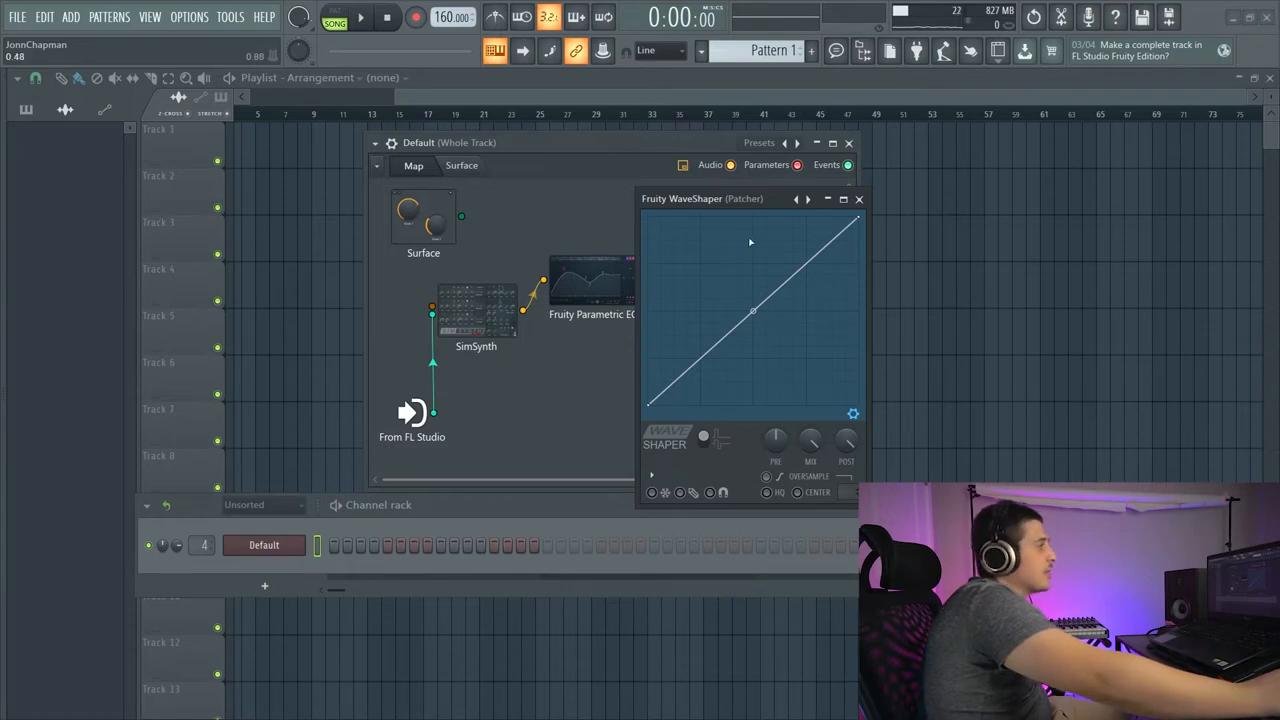
left_click_drag(750, 205, 738, 208)
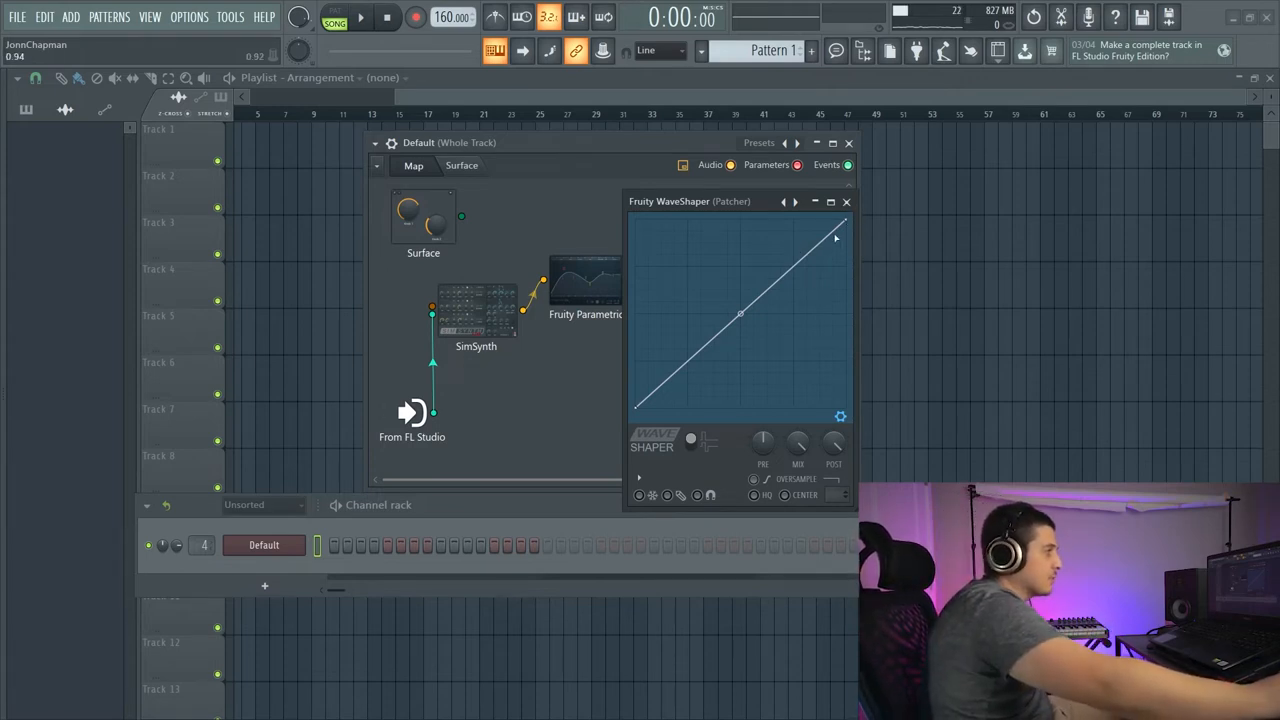
right_click(731, 328)
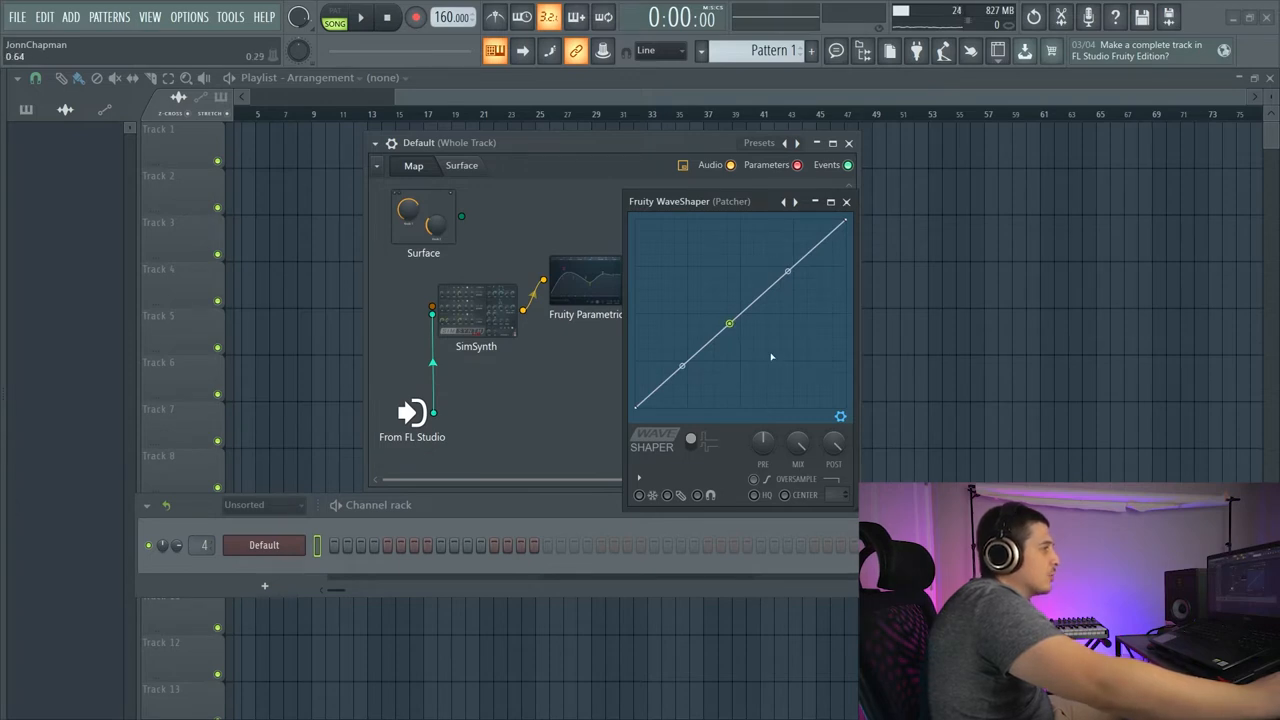
left_click(695, 445)
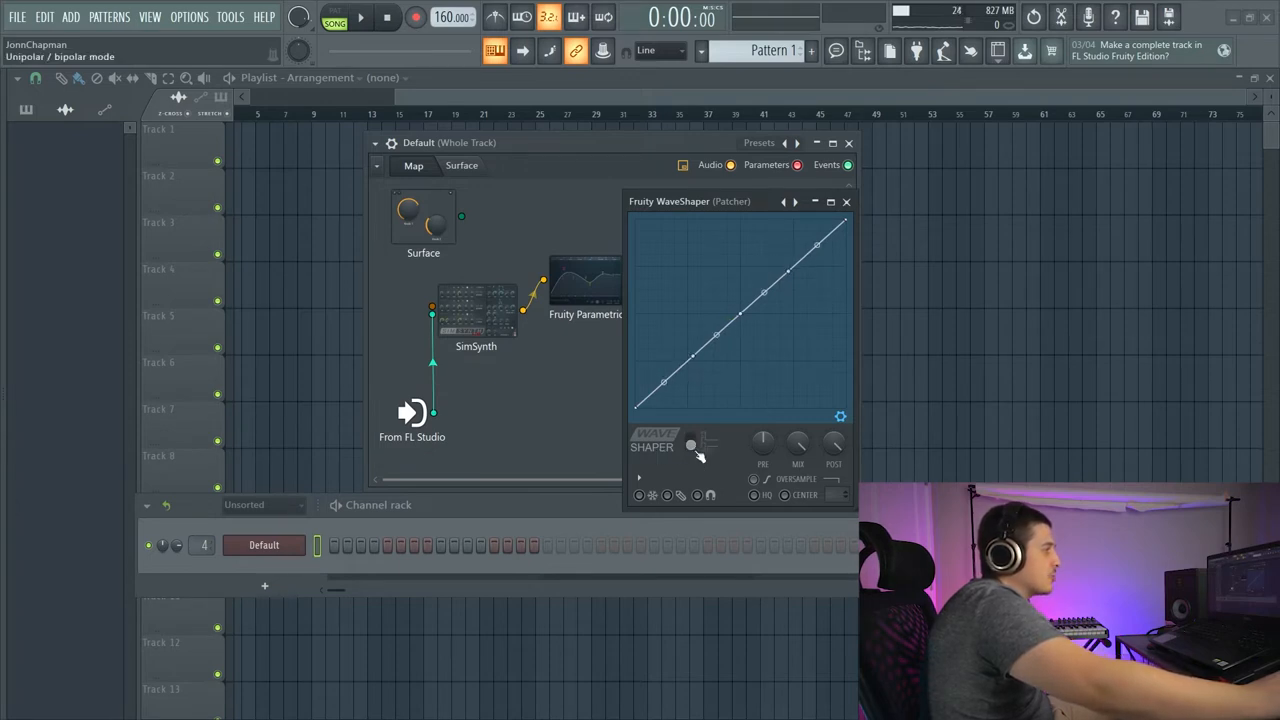
left_click(693, 445)
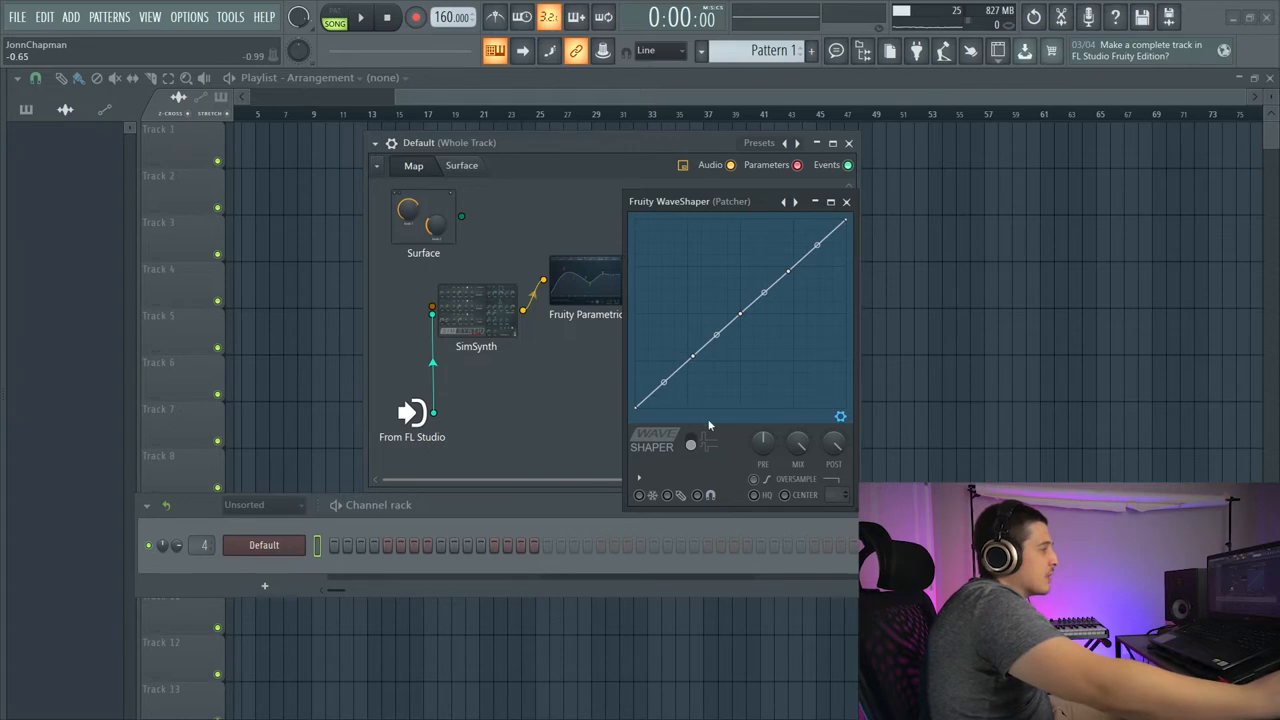
left_click(692, 444)
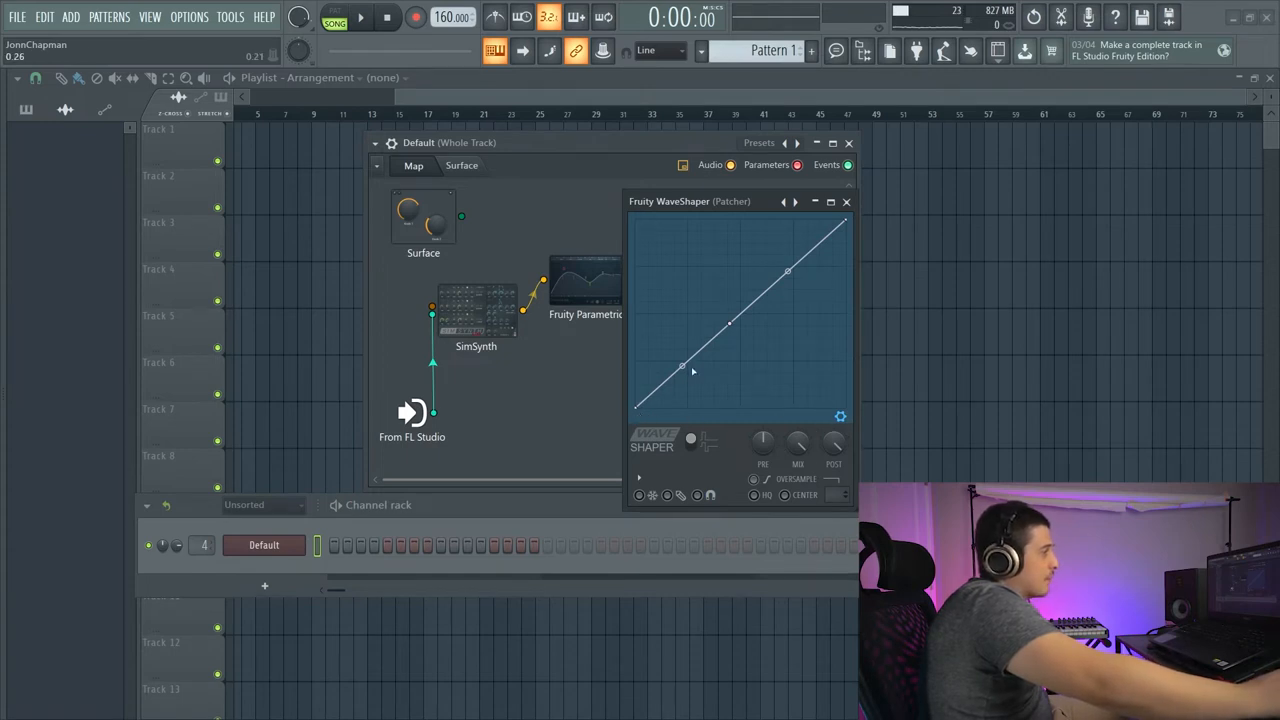
key("space")
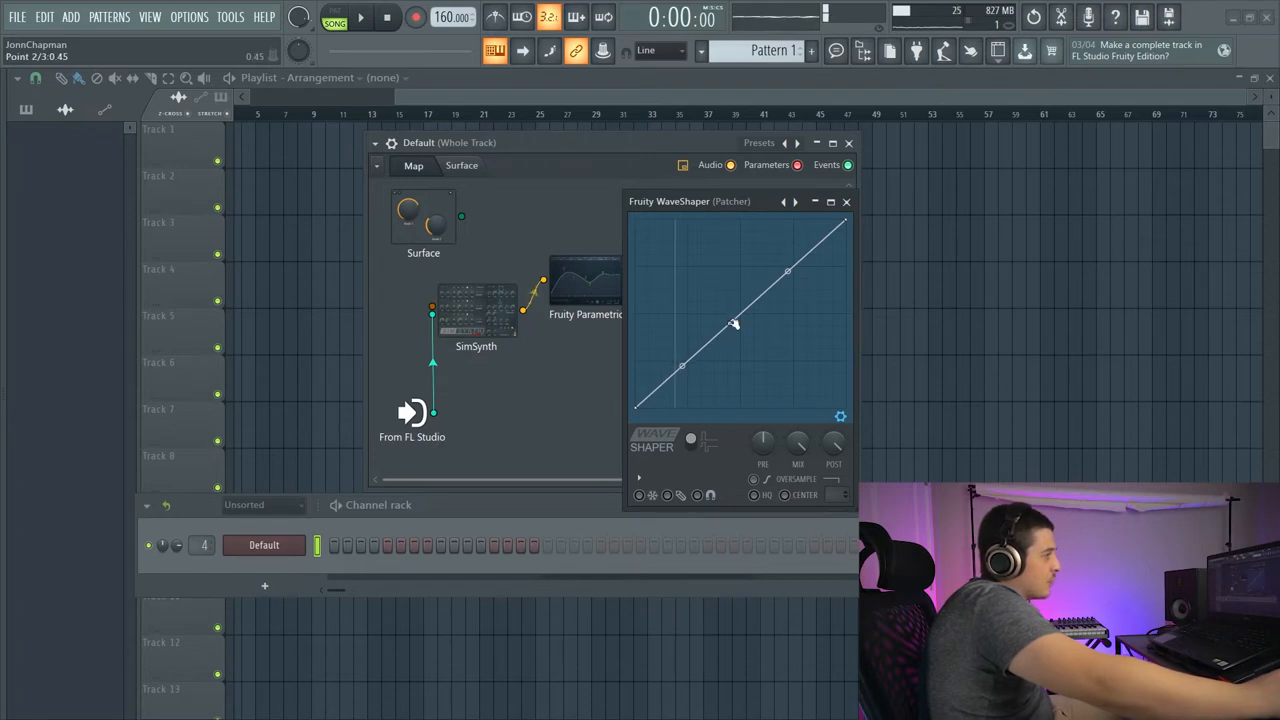
- Pull the middle point down-left and lower the right endpoint to mid-height while auditioning
left_click_drag(733, 323, 675, 372)
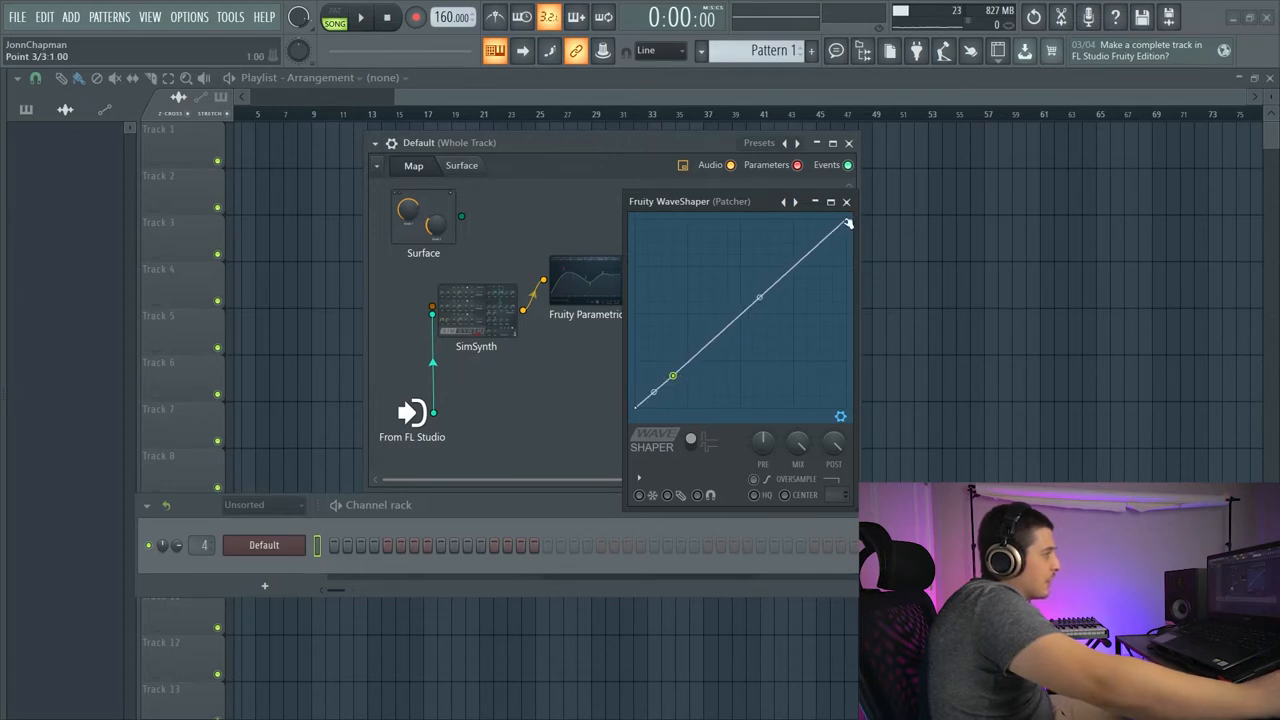
left_click_drag(849, 222, 879, 323)
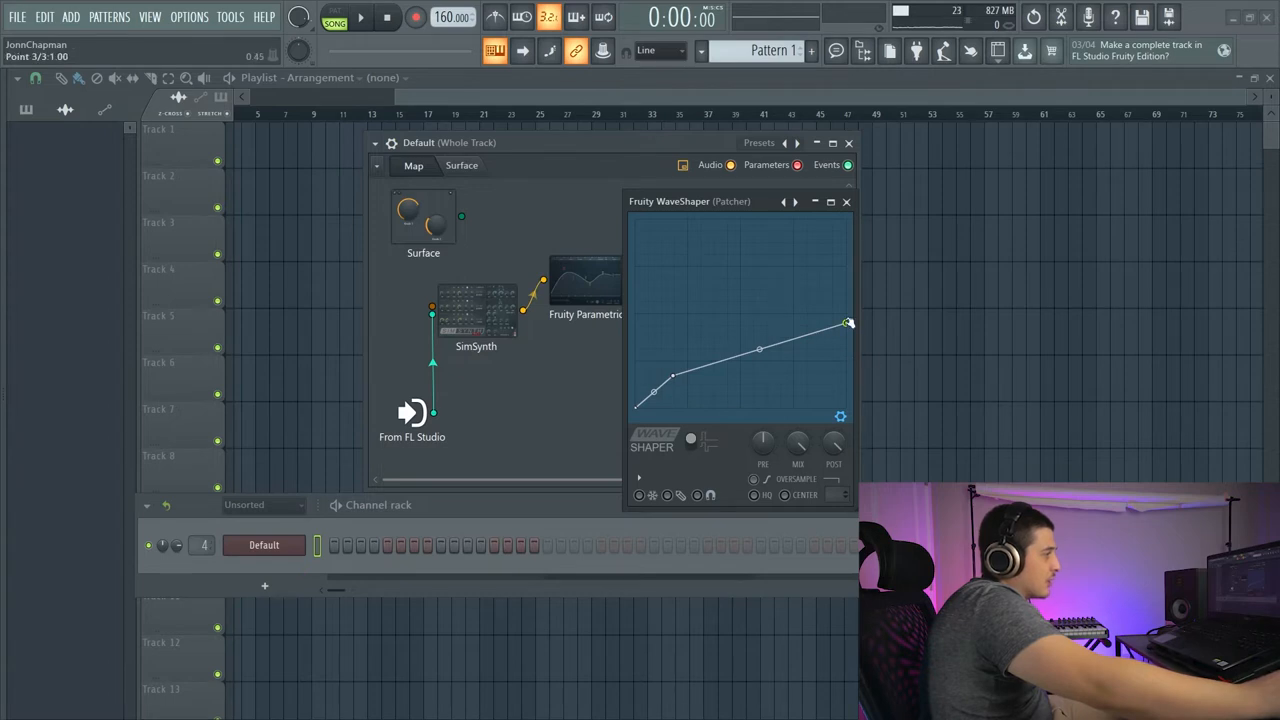
left_click_drag(849, 323, 850, 335)
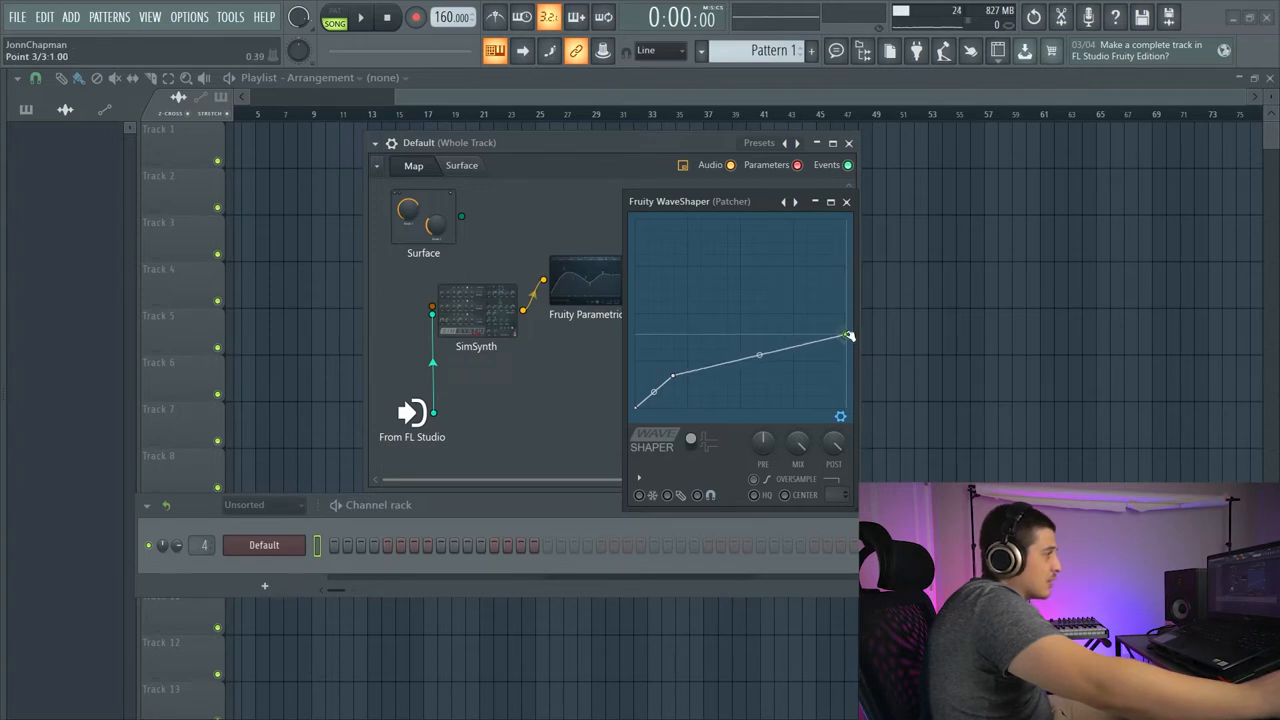
key("space")
left_click_drag(847, 338, 850, 329)
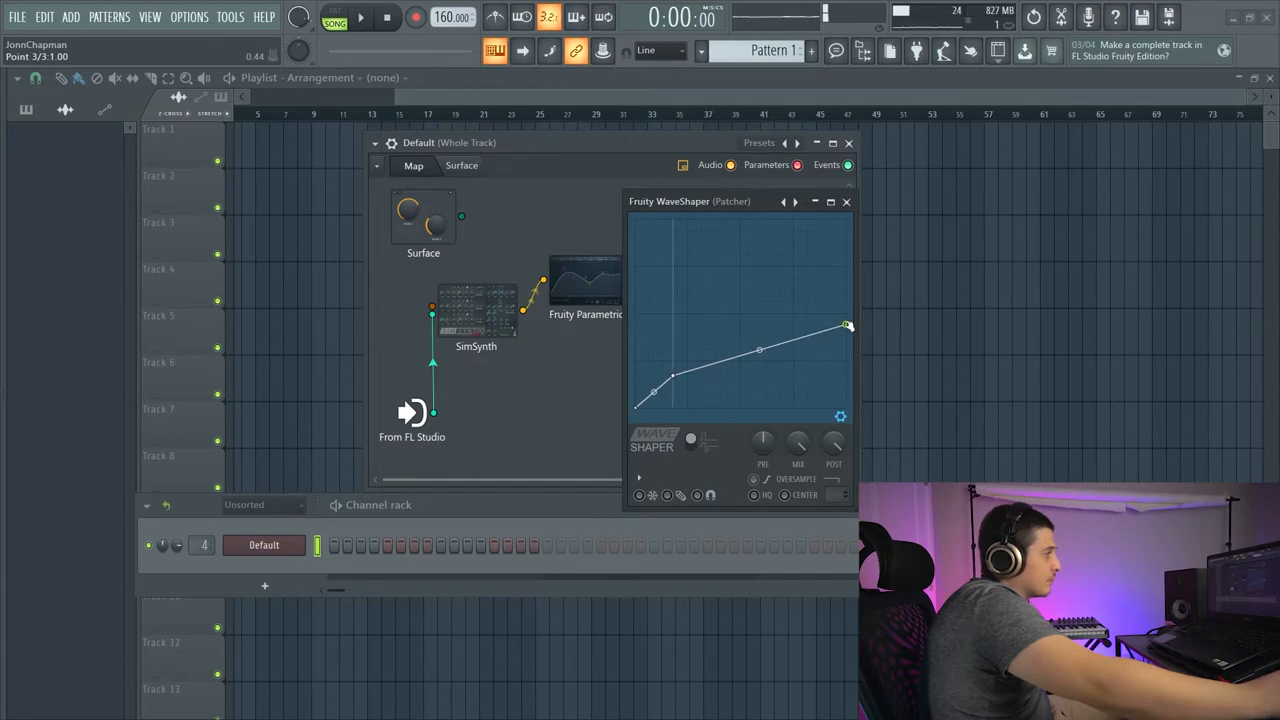
left_click_drag(849, 328, 849, 333)
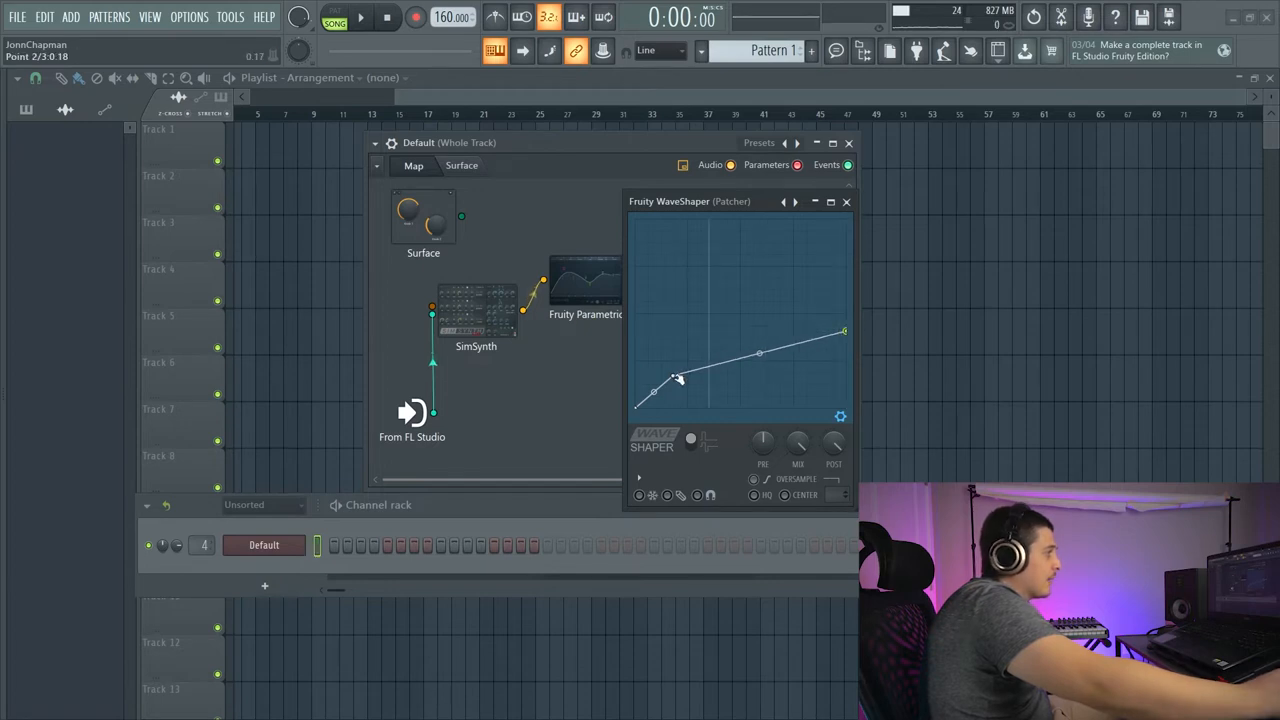
left_click_drag(673, 376, 673, 381)
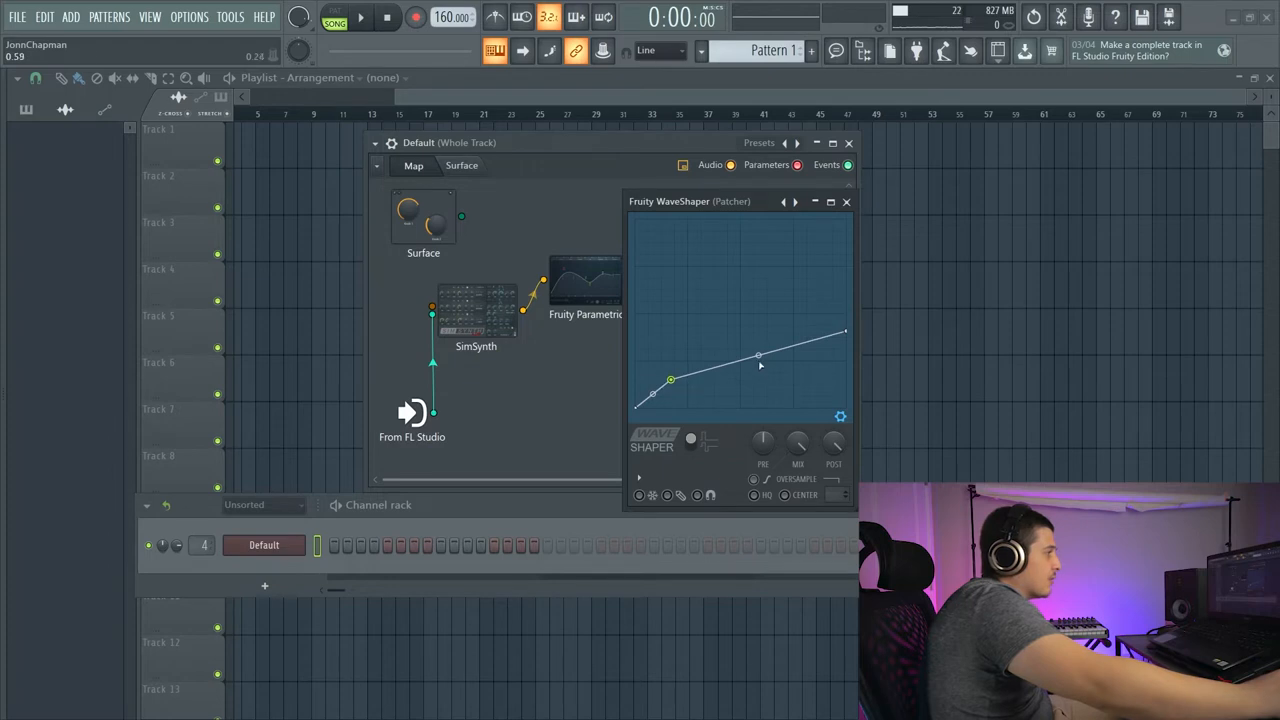
left_click_drag(758, 357, 758, 340)
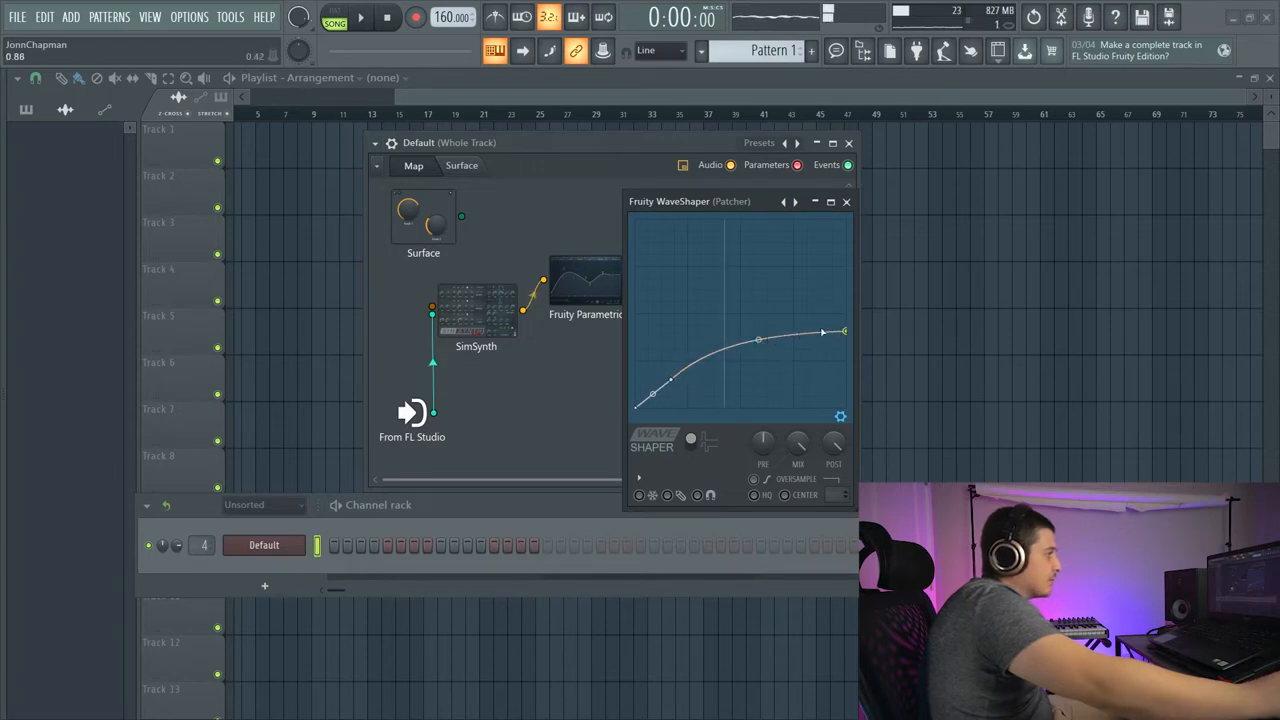
left_click_drag(845, 332, 853, 352)
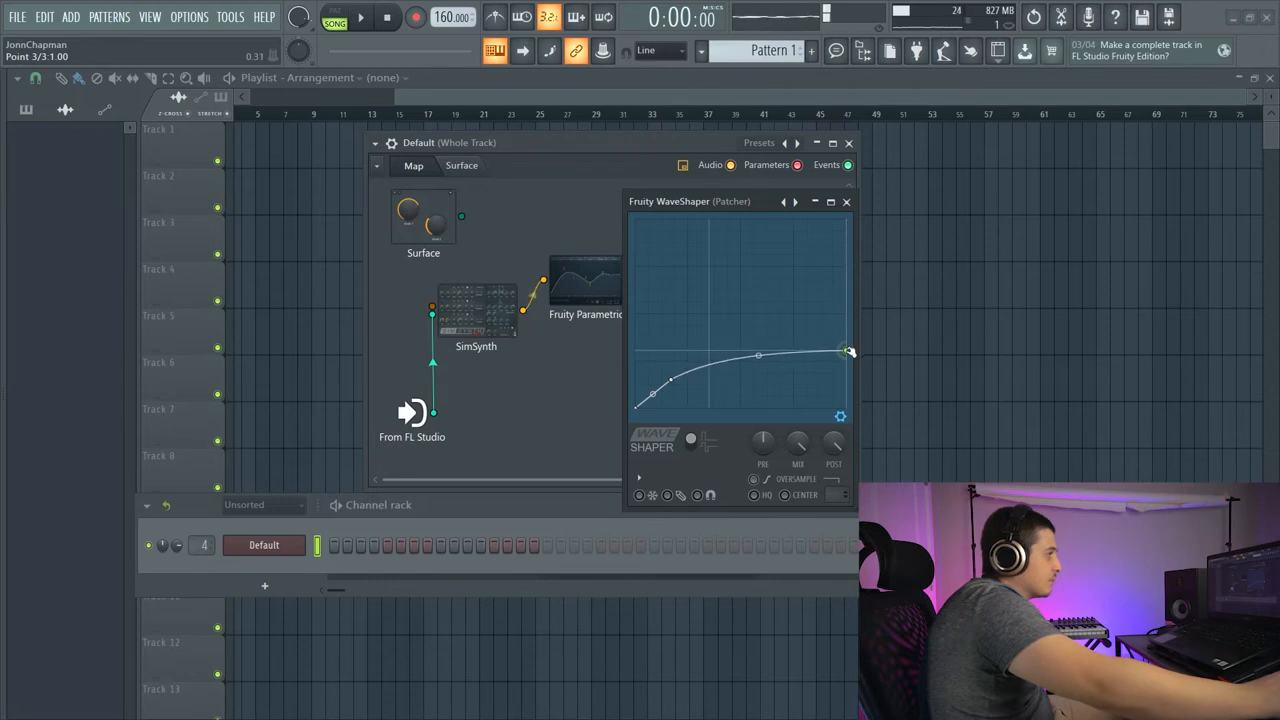
left_click_drag(672, 380, 676, 381)
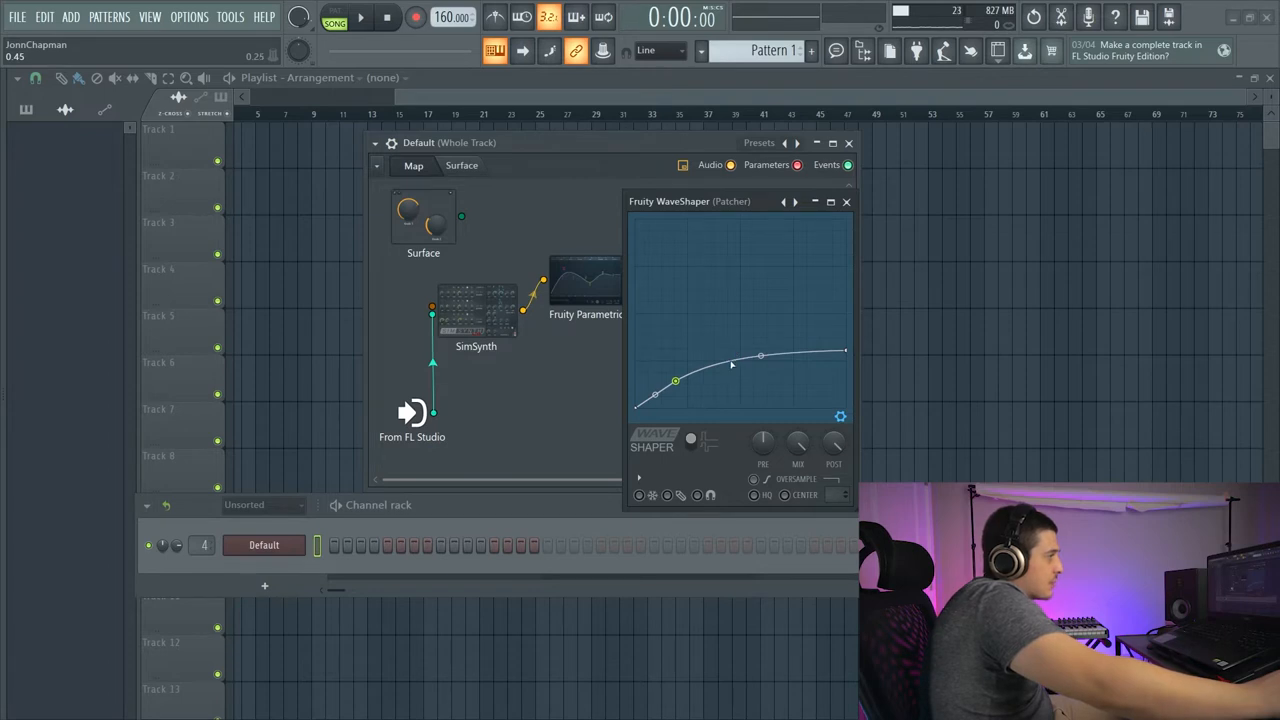
- Add another point, drop the right endpoint so the curve falls away, and set mix to about 4%
right_click(729, 365)
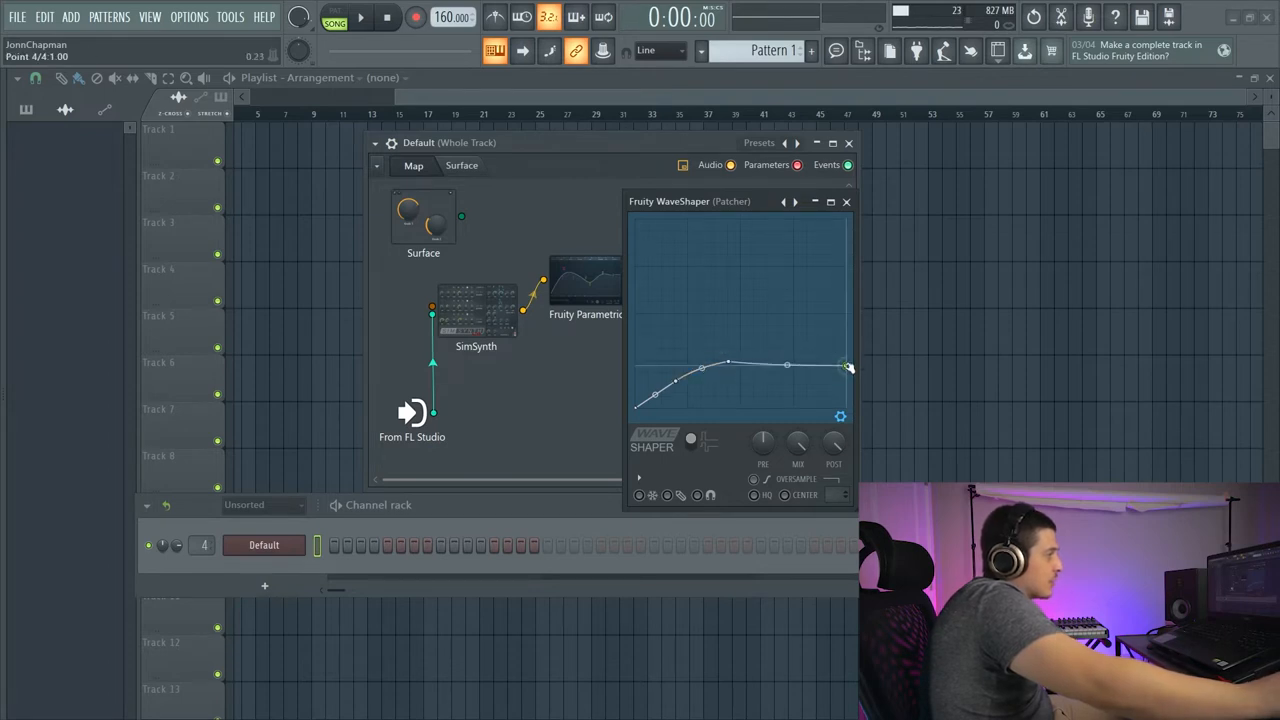
left_click_drag(846, 351, 850, 380)
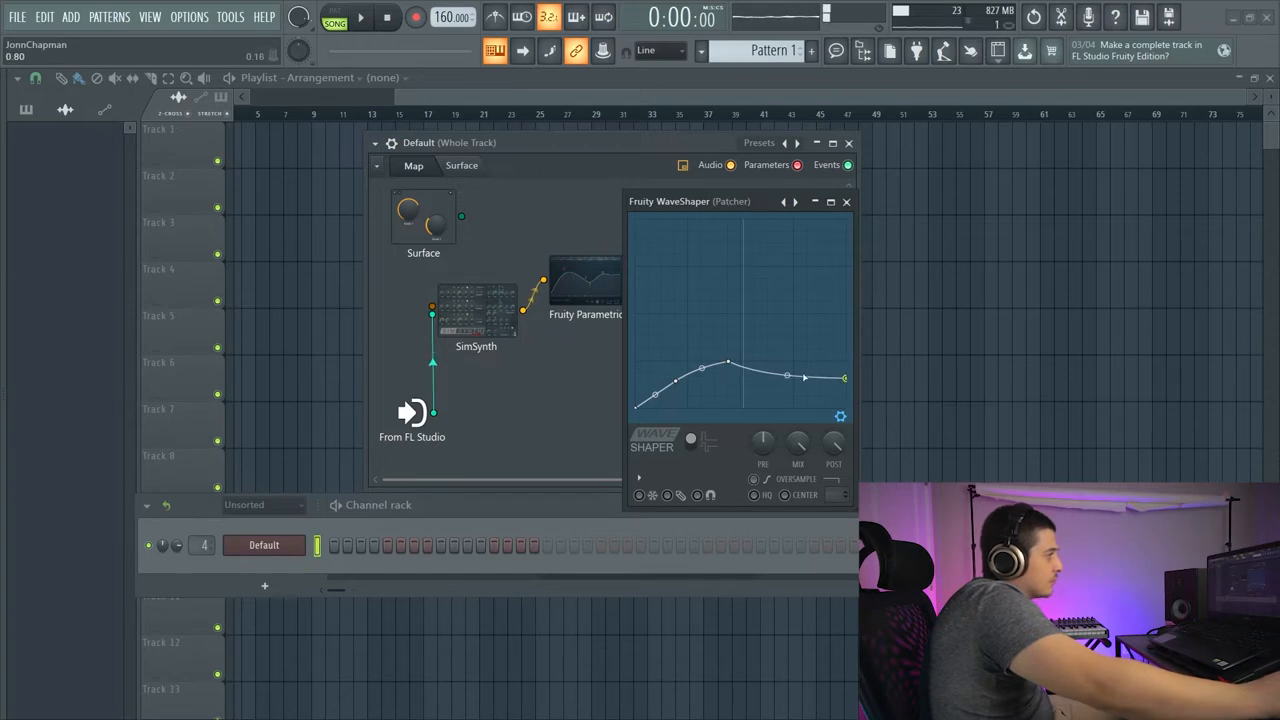
left_click_drag(850, 380, 787, 372)
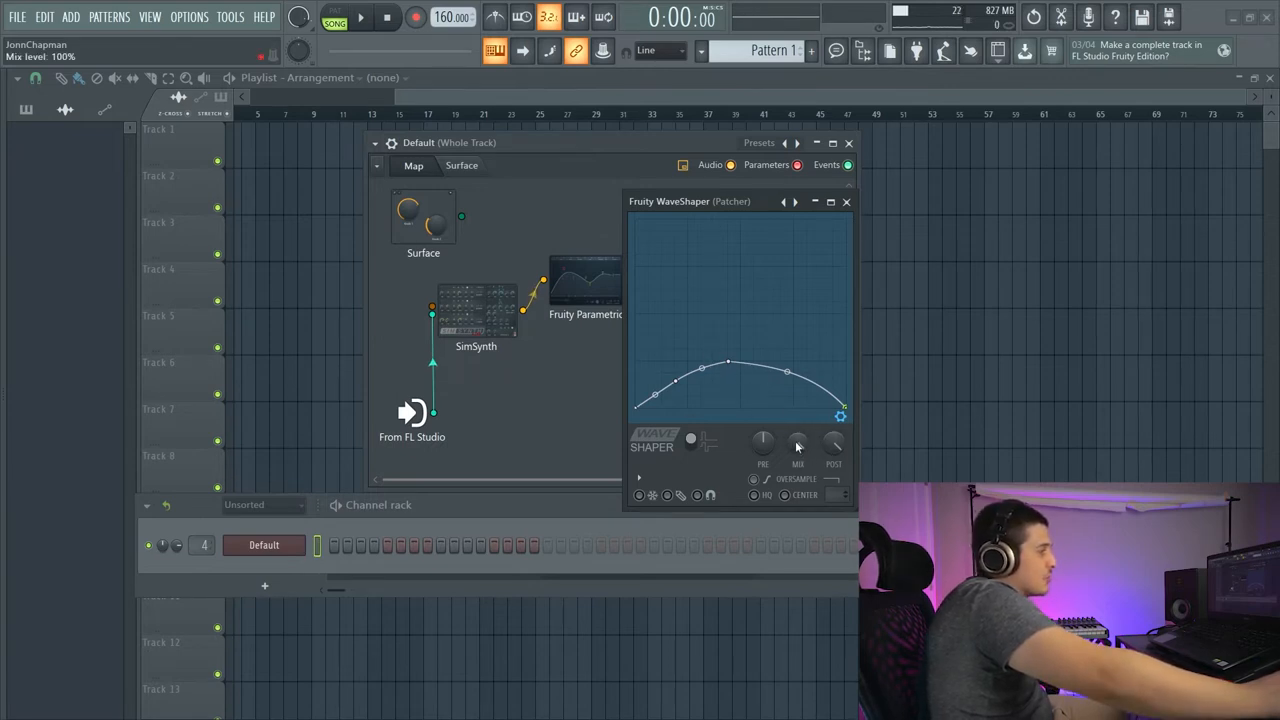
left_click_drag(797, 442, 797, 470)
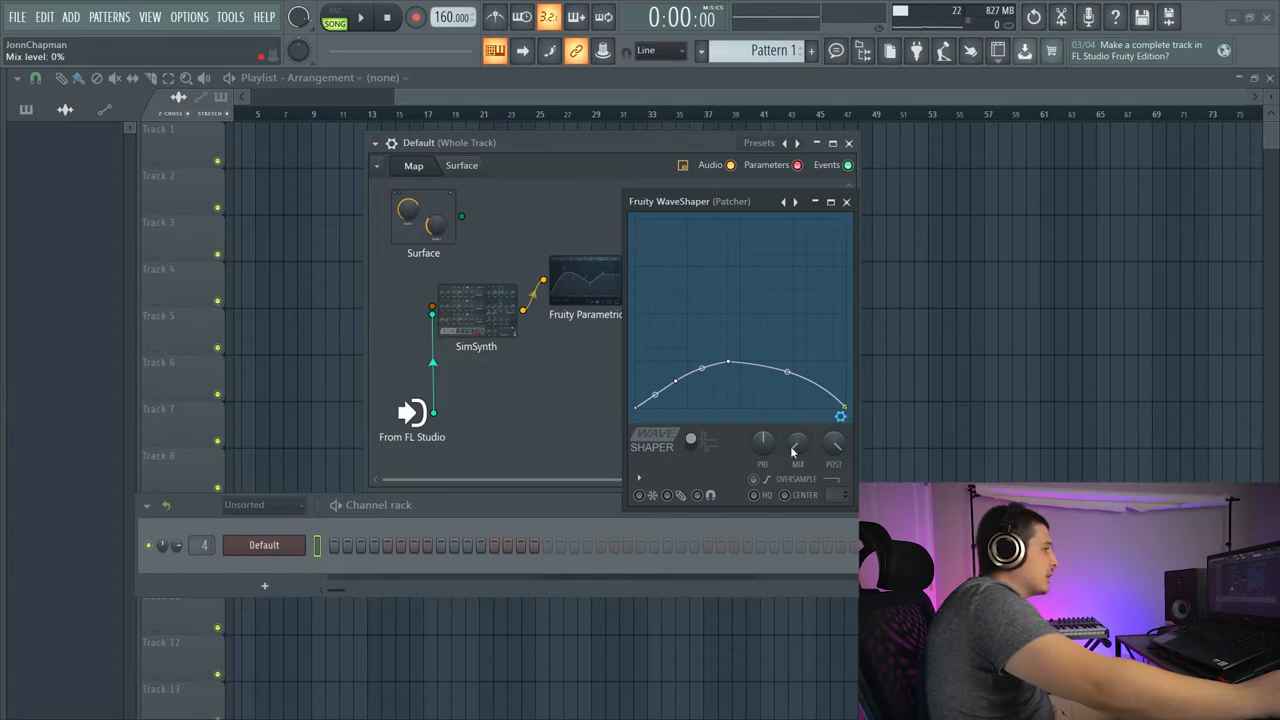
left_click_drag(797, 450, 797, 444)
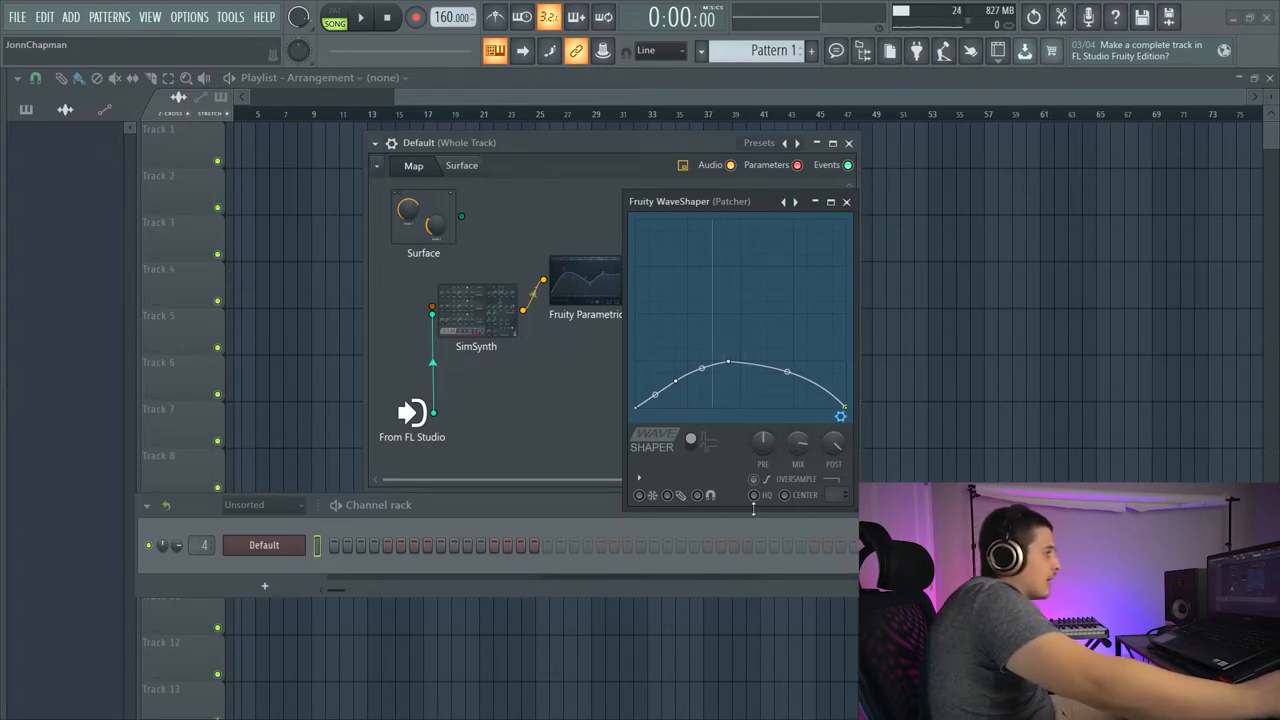
left_click(846, 201)
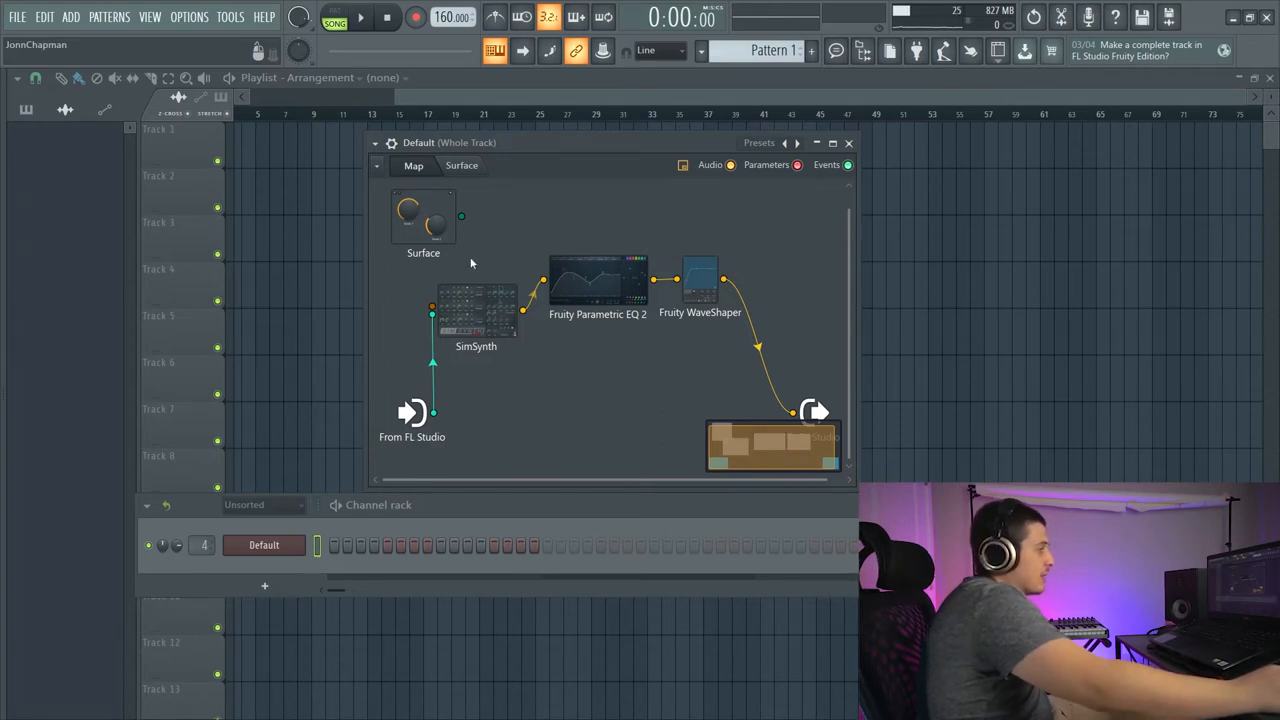
- Nudge the SimSynth node slightly up and left in the Patcher map
left_click_drag(483, 328, 480, 313)
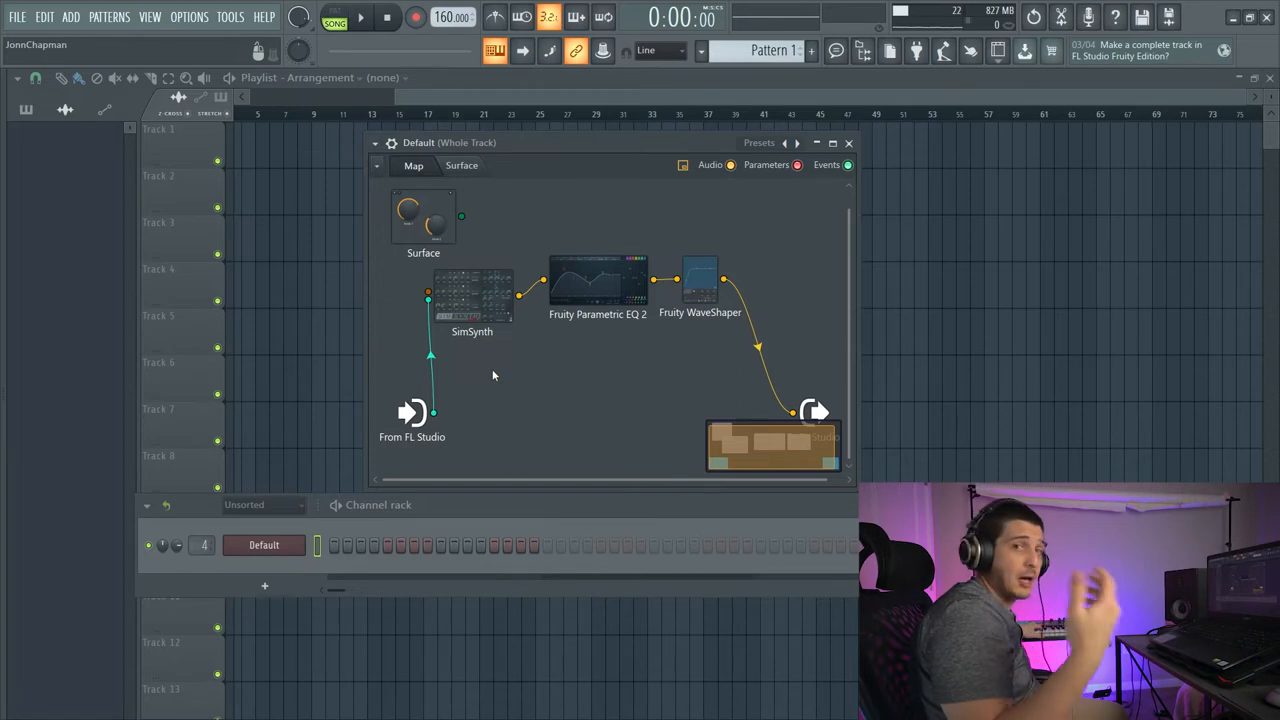
- Lower band 7's low-pass cutoff in Parametric EQ 2 to around 250 Hz
double_click(597, 285)
left_click_drag(609, 324, 609, 211)
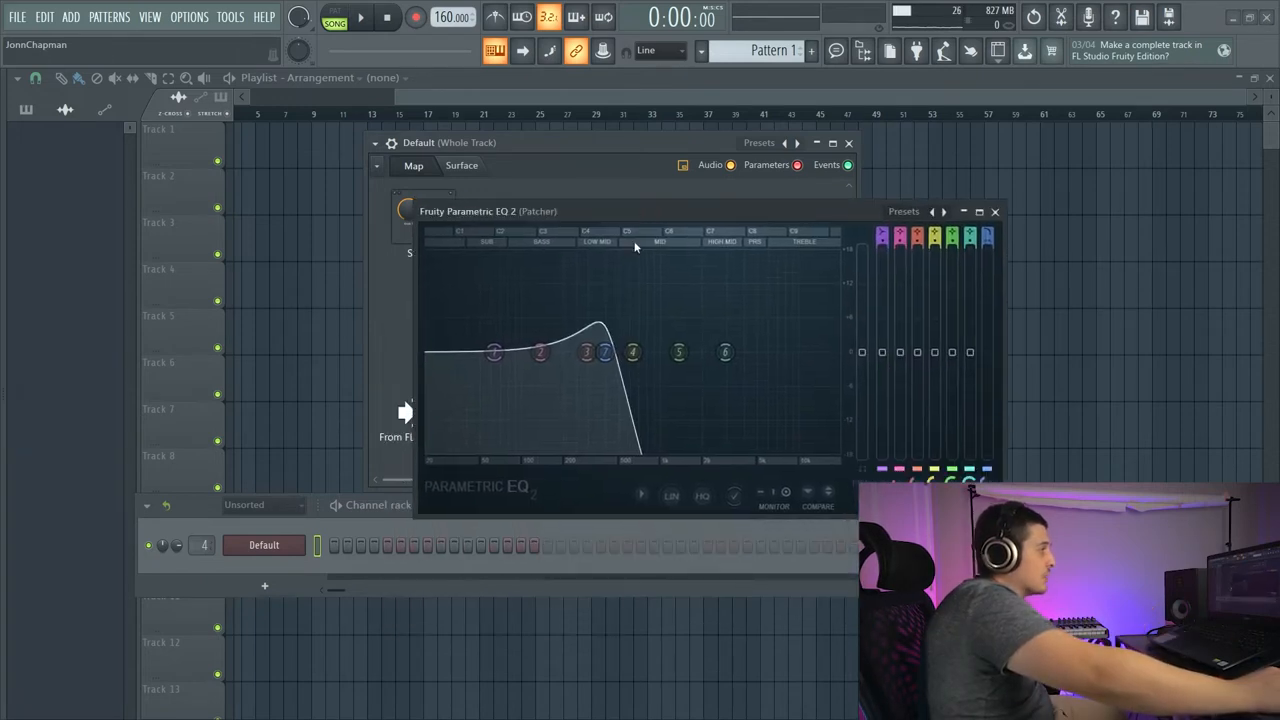
left_click_drag(604, 352, 598, 354)
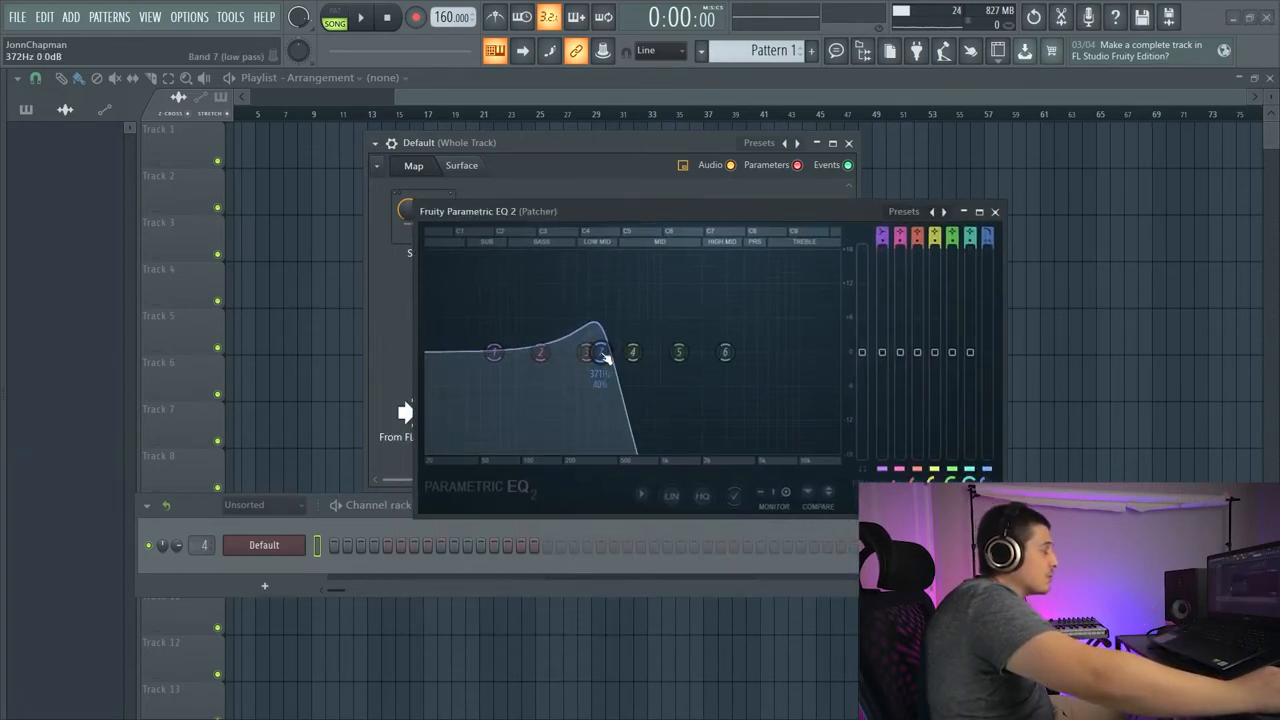
left_click_drag(599, 354, 577, 354)
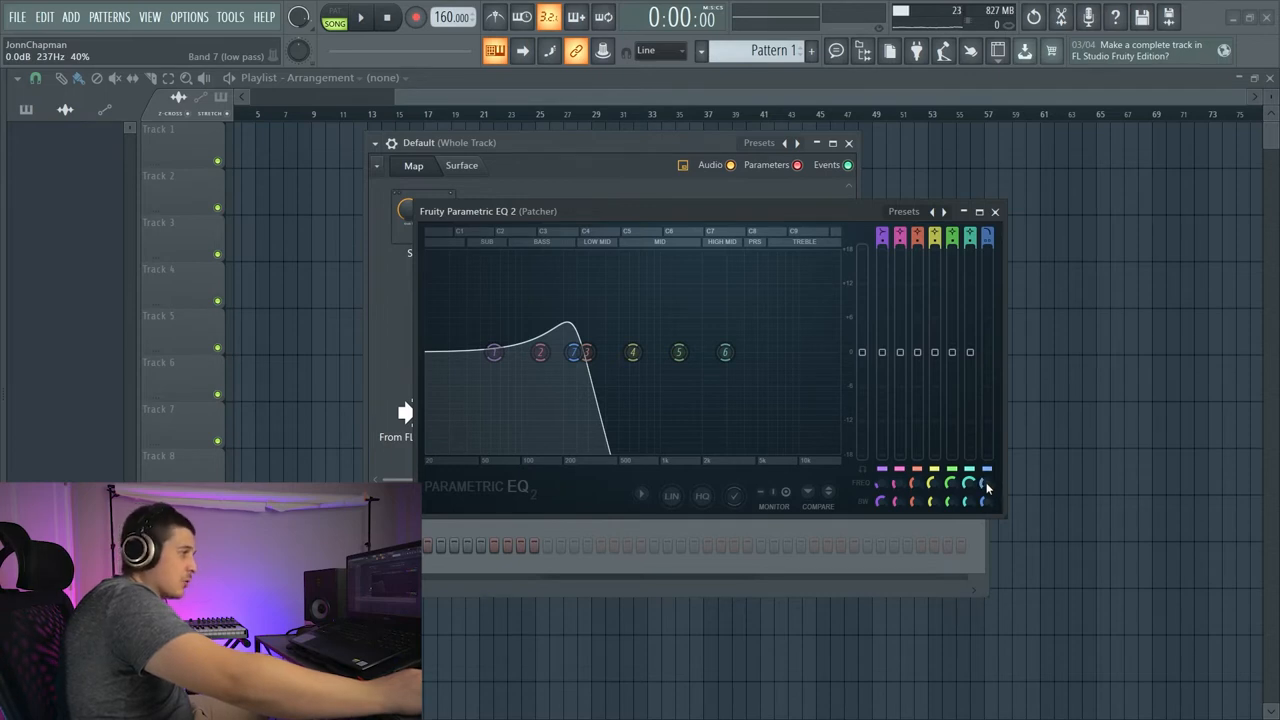
- Activate band 7 frequency as a Patcher parameter, close the EQ and shift its node up-left
right_click(987, 488)
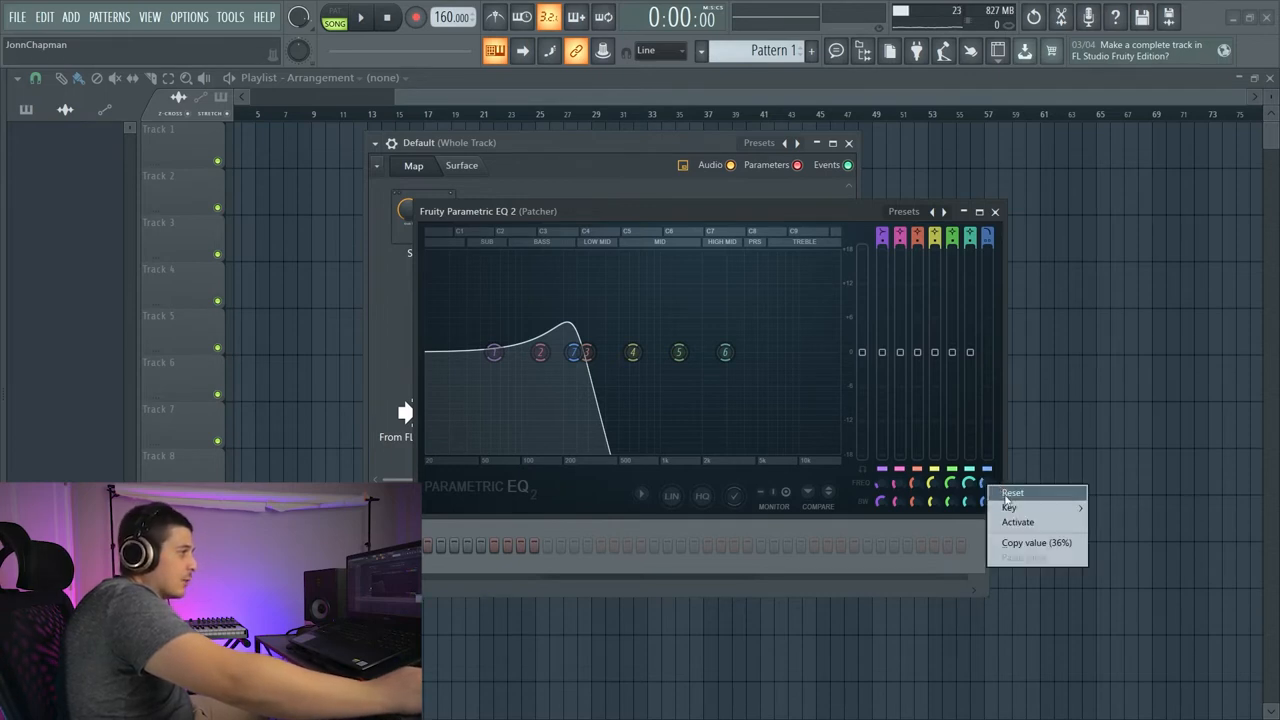
left_click(1020, 523)
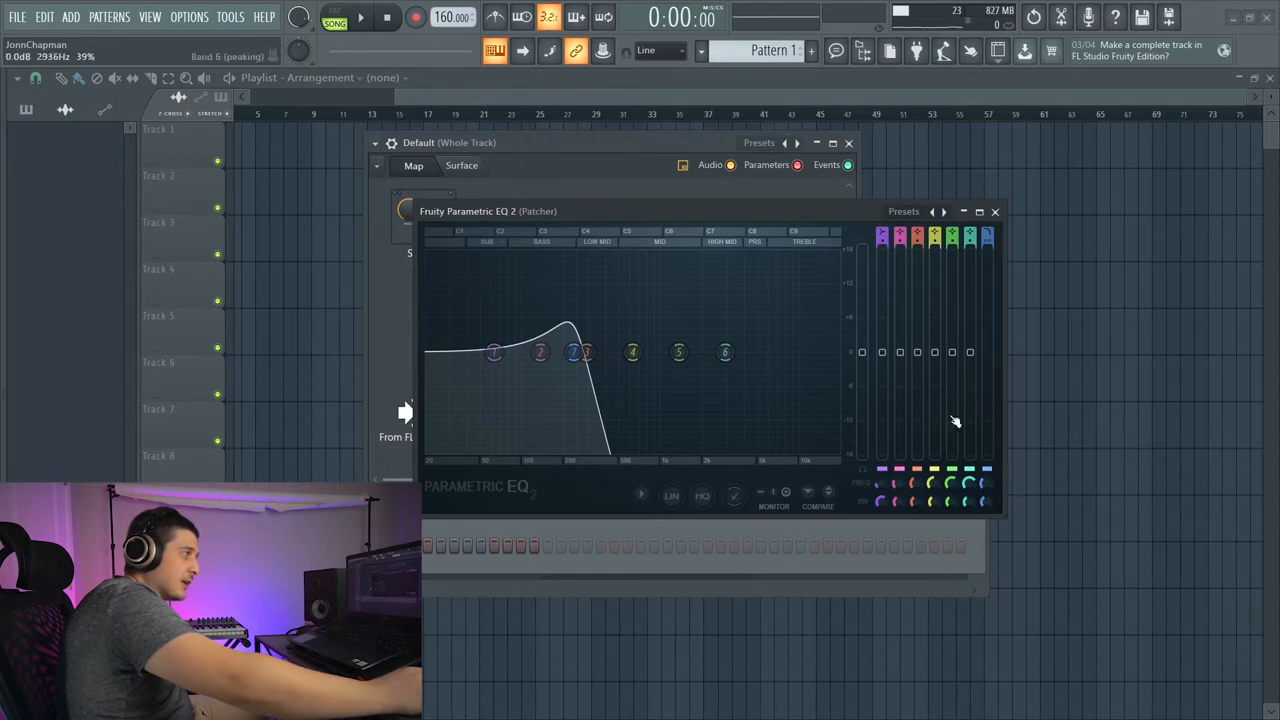
key("Escape")
left_click_drag(624, 318, 607, 292)
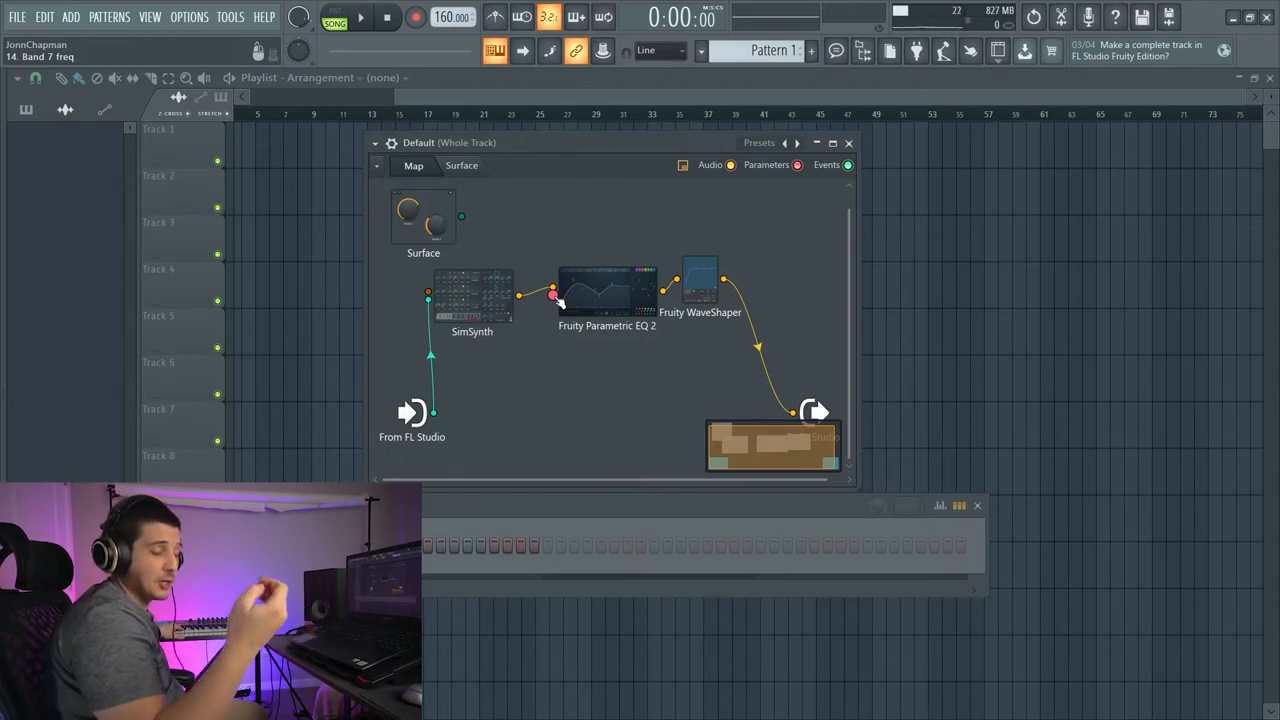
- Disconnect the WaveShaper from the output and bring up the lower SimSynth's editor
left_click(503, 395)
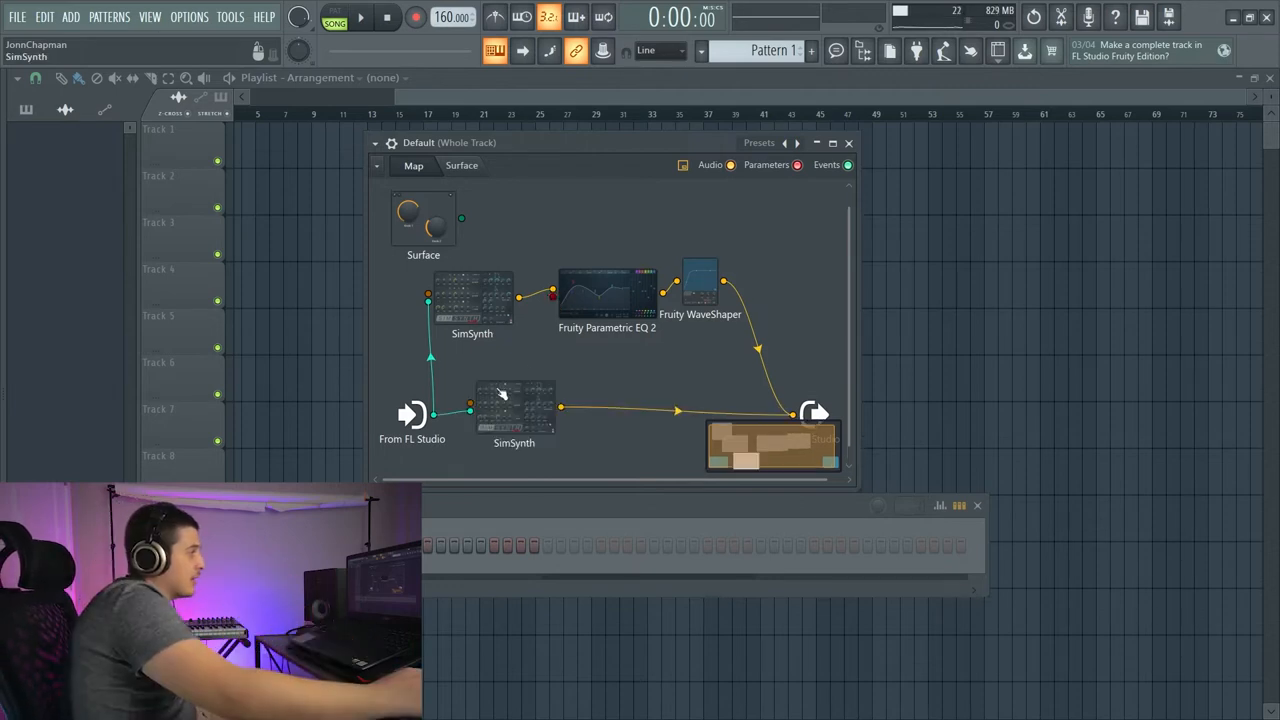
left_click_drag(503, 395, 512, 402)
left_click(795, 414)
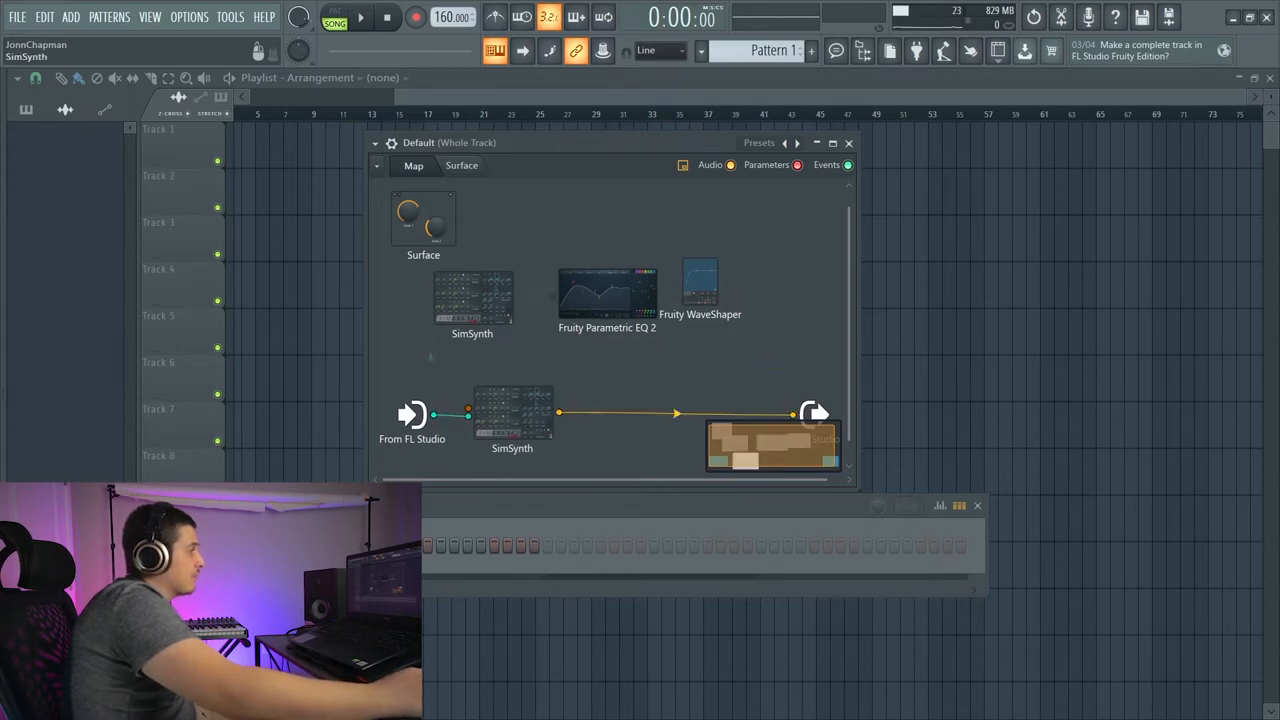
double_click(512, 412)
left_click_drag(512, 201, 545, 197)
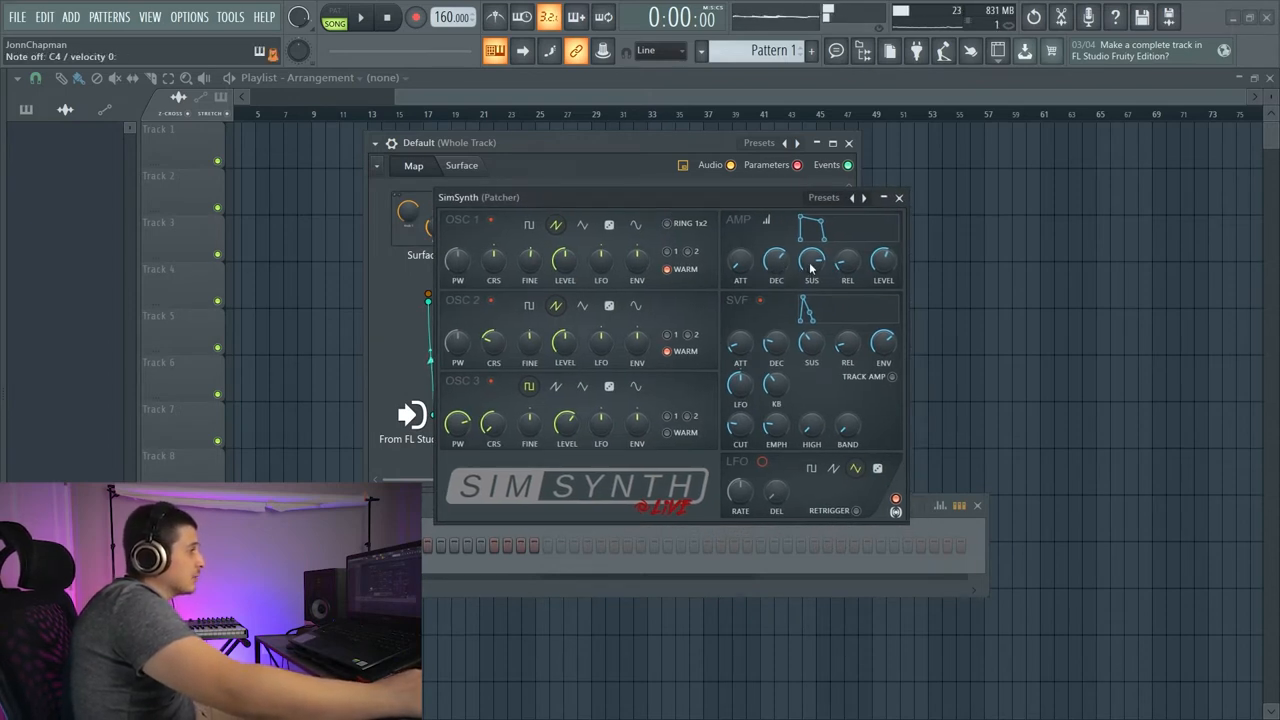
- Set the lower SimSynth amp envelope to 0% sustain and about 16% decay
left_click_drag(811, 264, 811, 300)
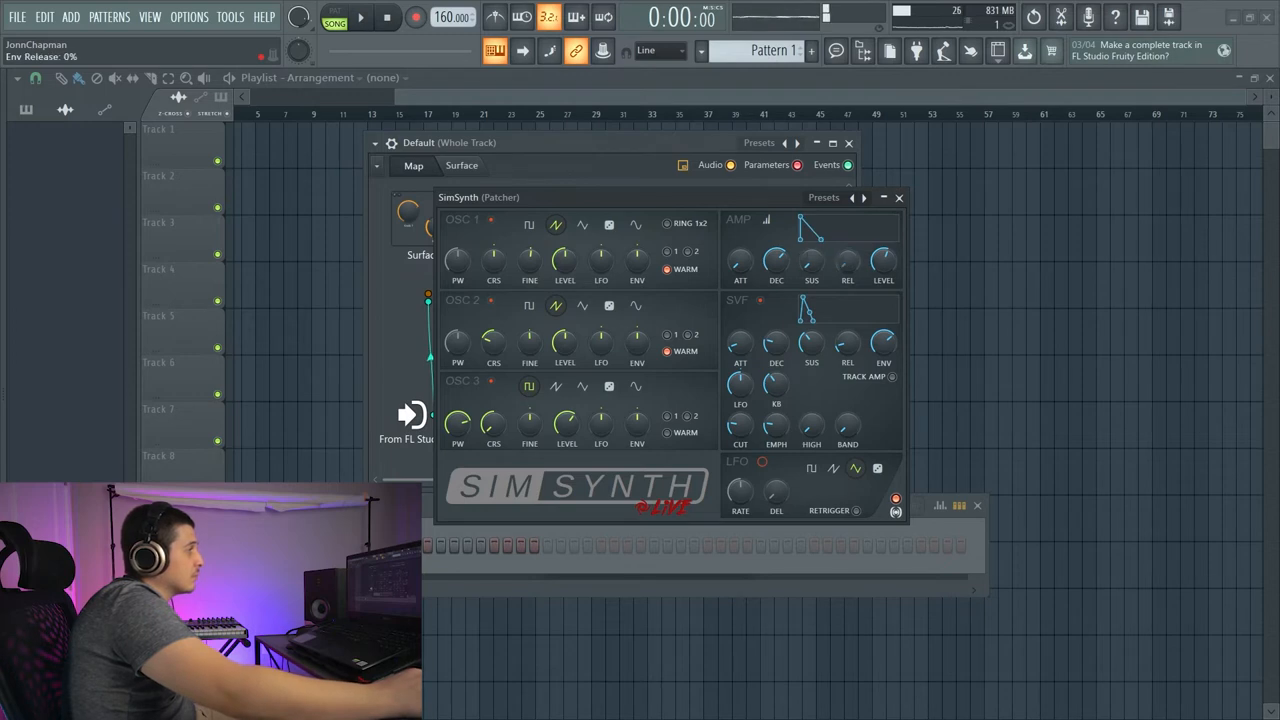
left_click_drag(776, 262, 776, 290)
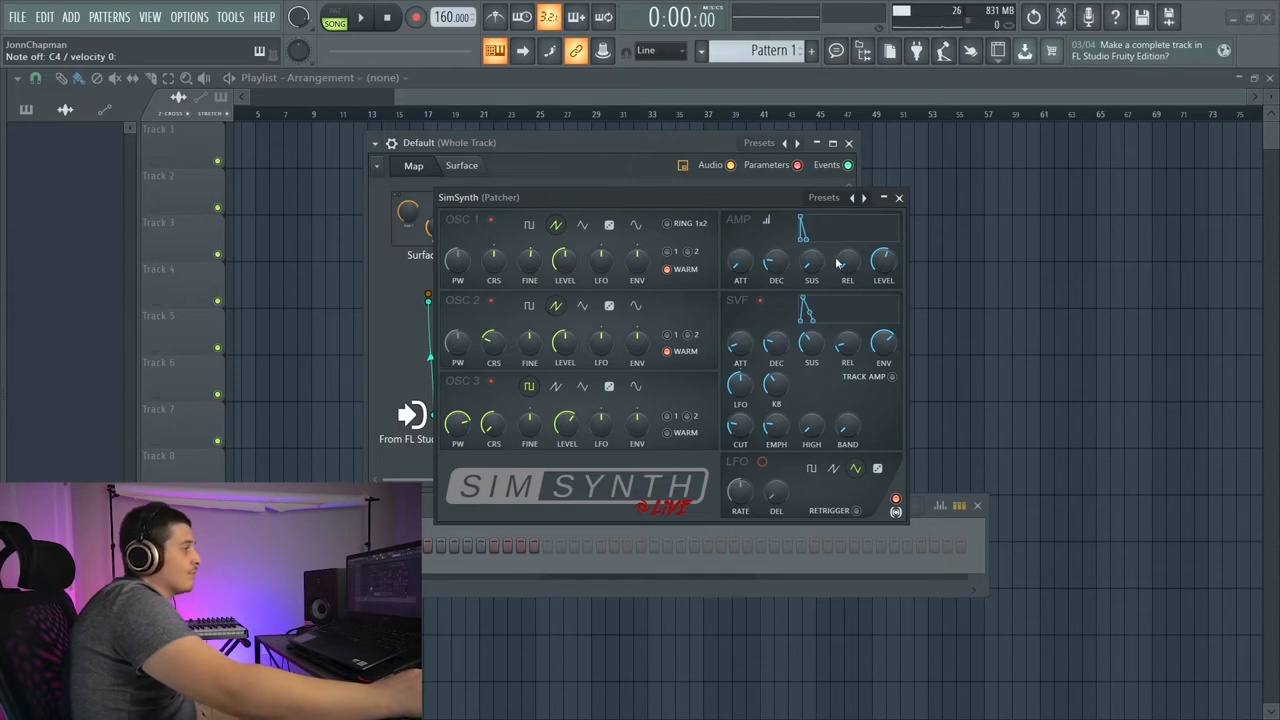
left_click(899, 197)
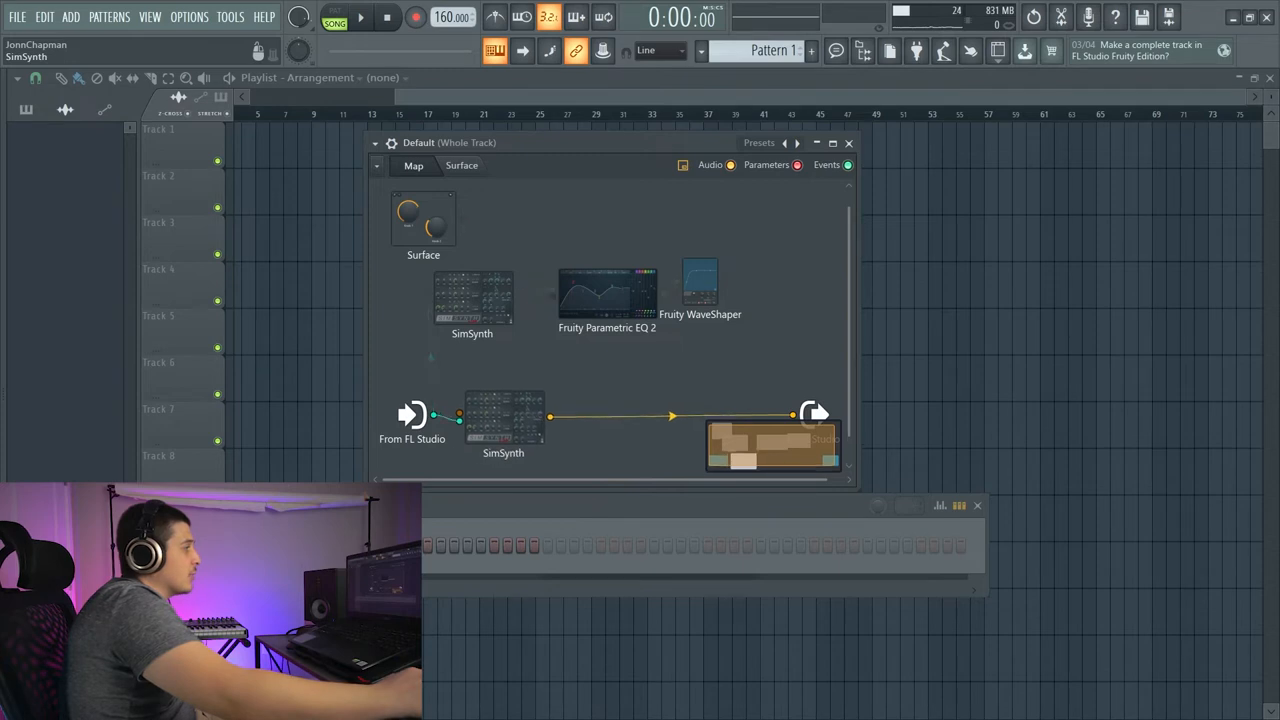
- Try routing the lower SimSynth into Parametric EQ 2, abandon it, and reach the Patcher options
left_click_drag(513, 410, 498, 407)
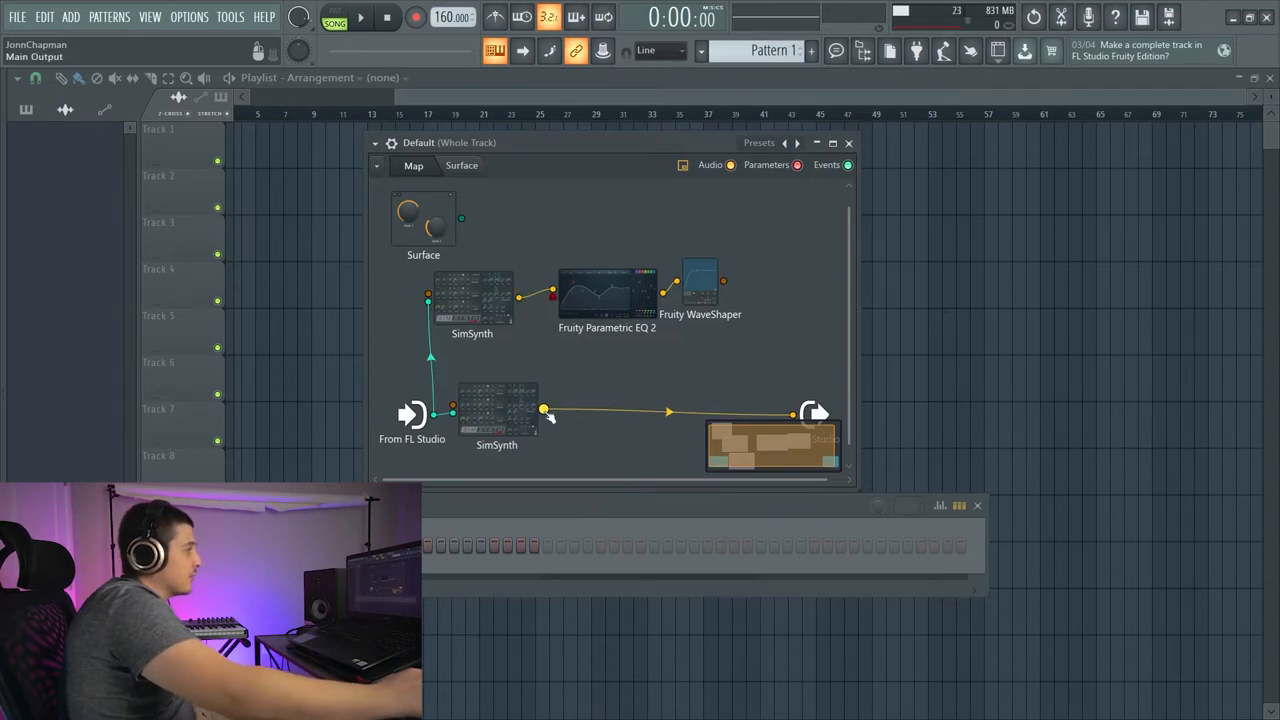
left_click_drag(544, 411, 552, 292)
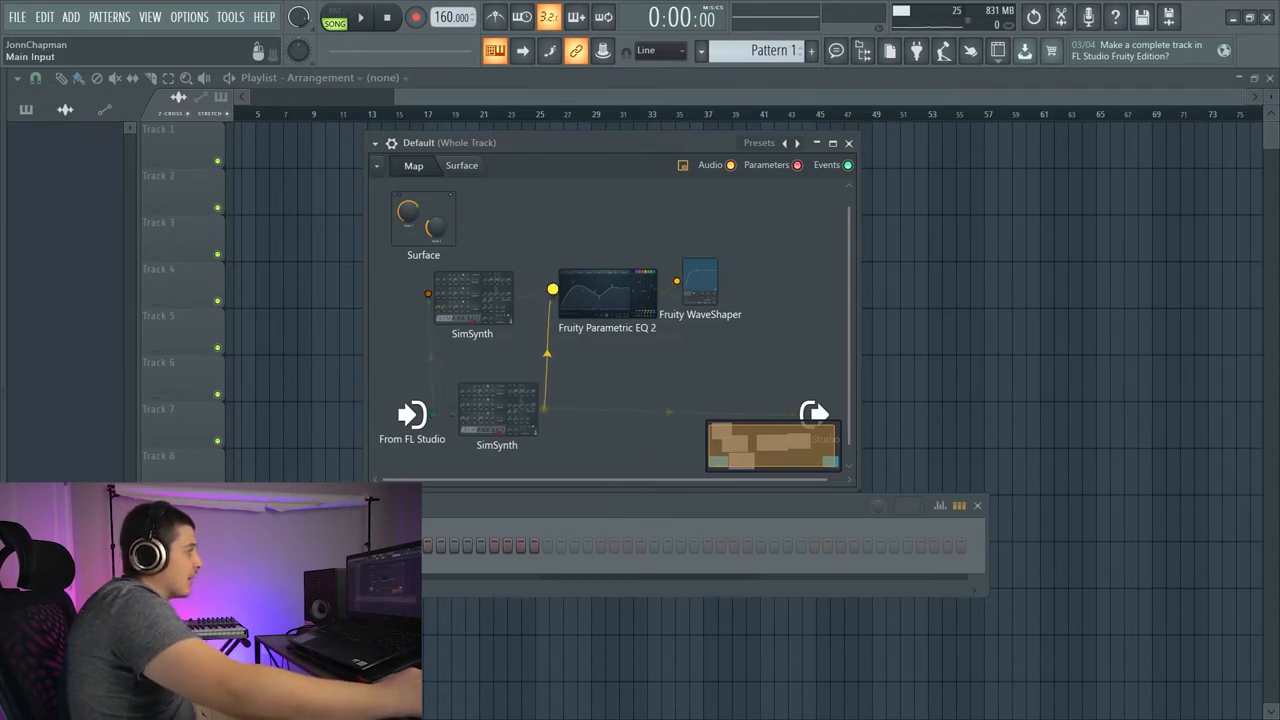
left_click_drag(545, 365, 552, 292)
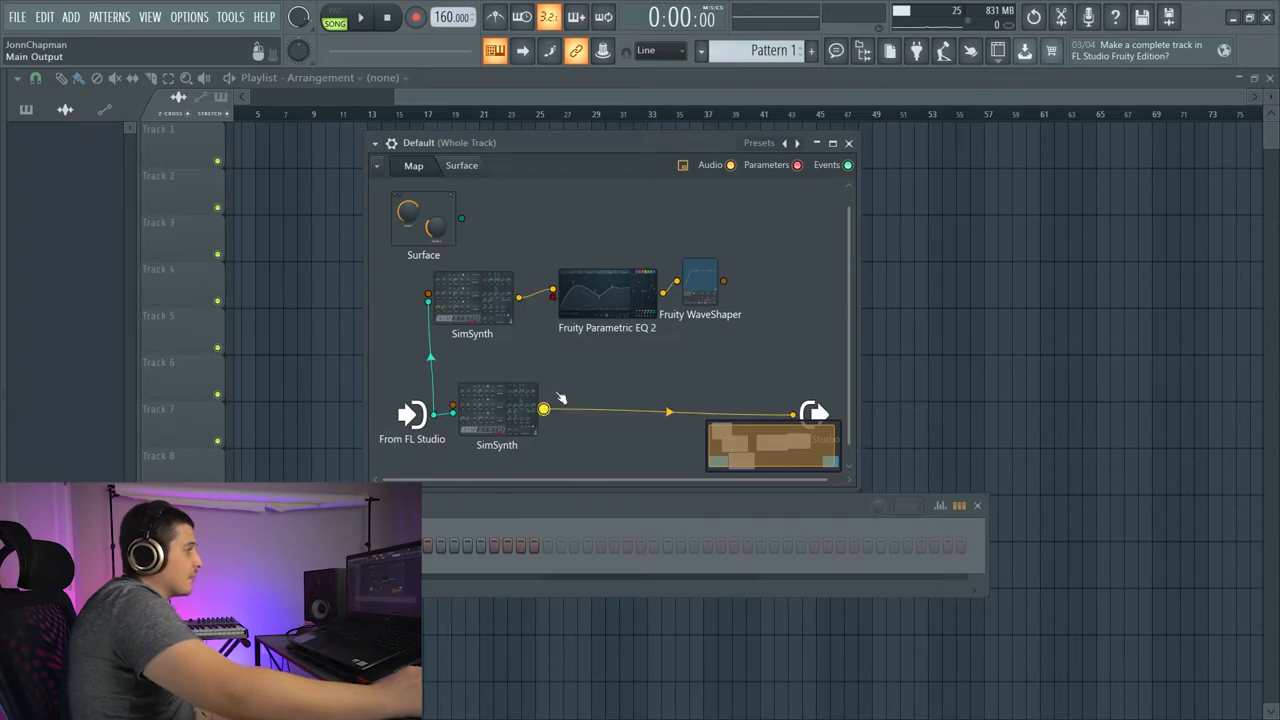
left_click(378, 166)
- Add a Fruity Peak Controller fed by the lower SimSynth's audio and glance at its editor
left_click(410, 204)
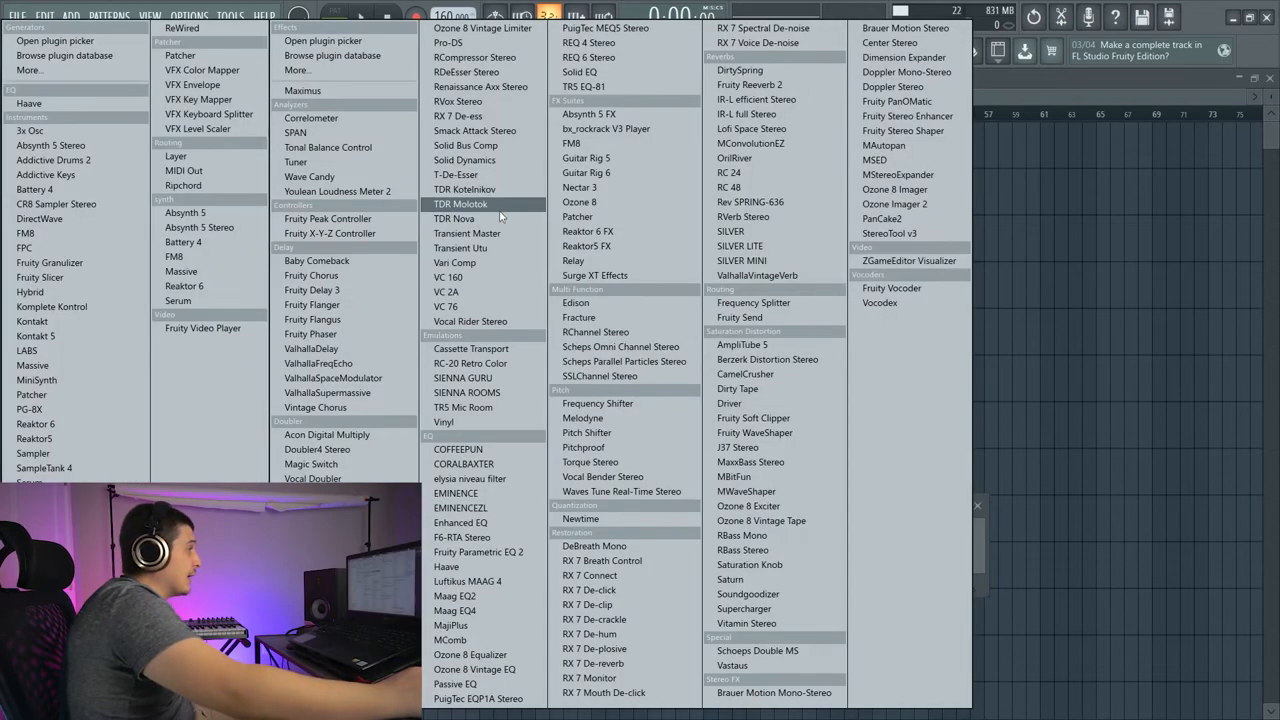
left_click(590, 210)
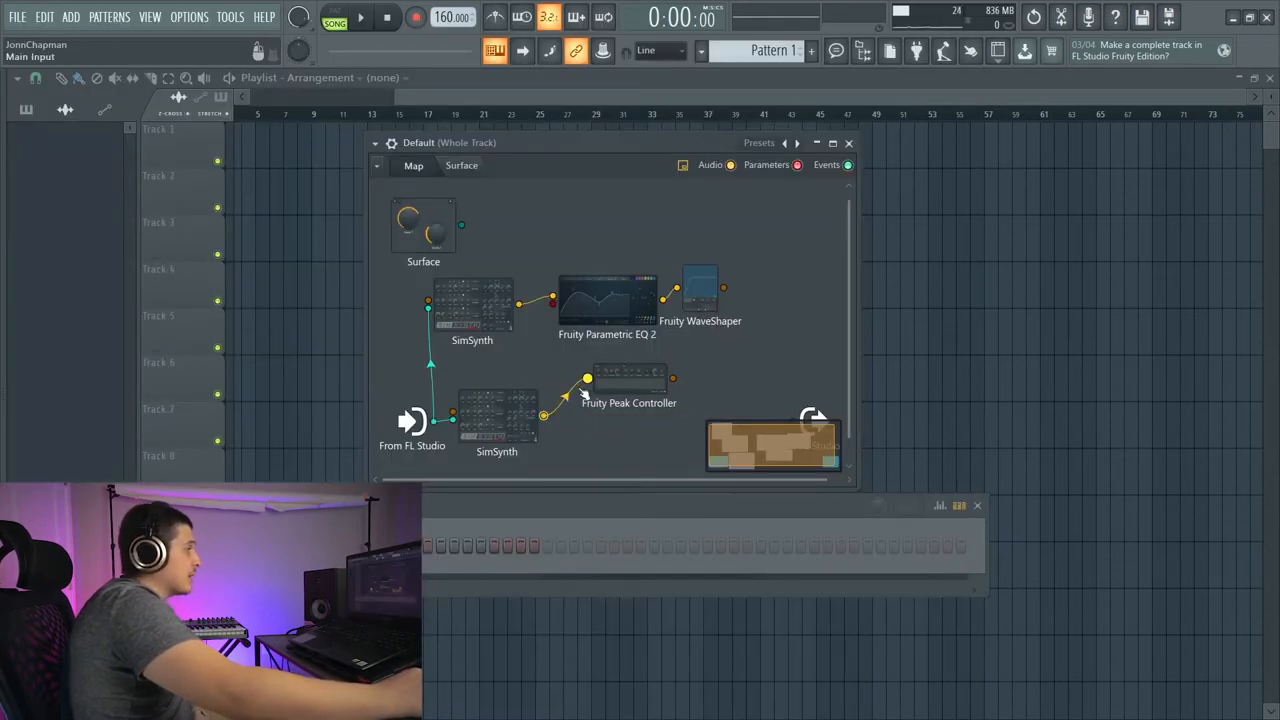
left_click_drag(628, 376, 610, 410)
double_click(610, 410)
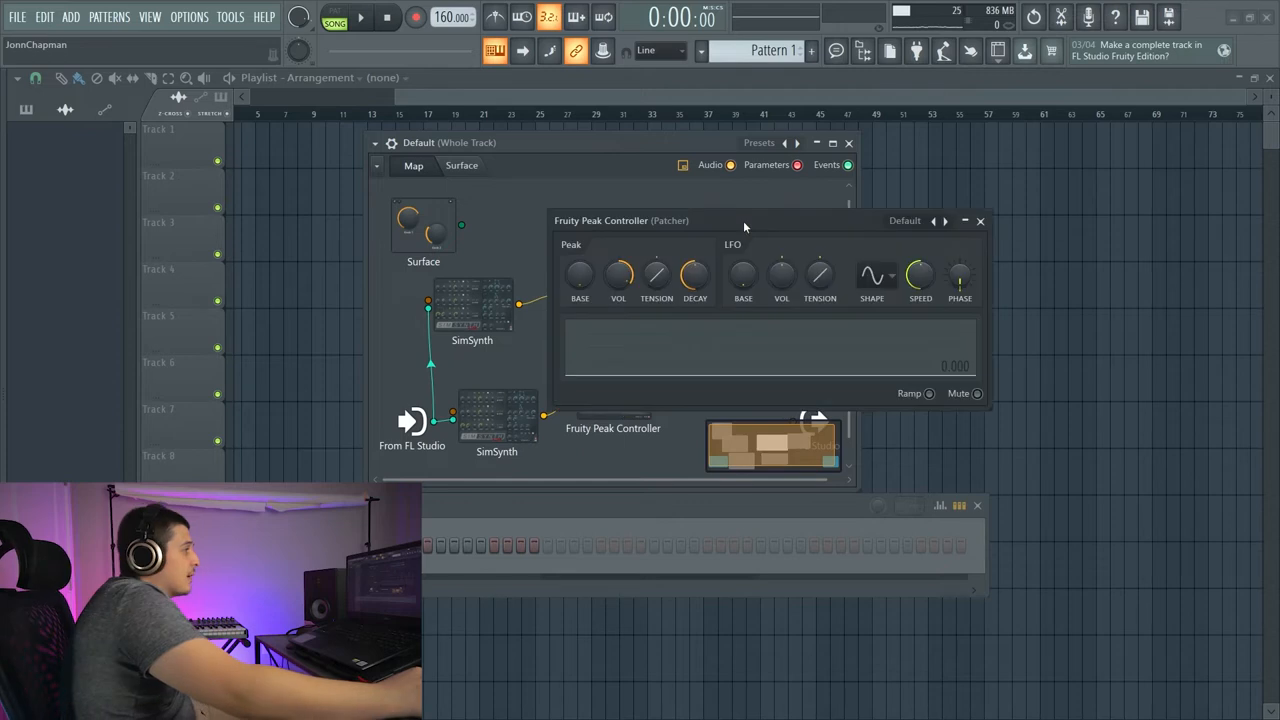
left_click_drag(743, 220, 753, 248)
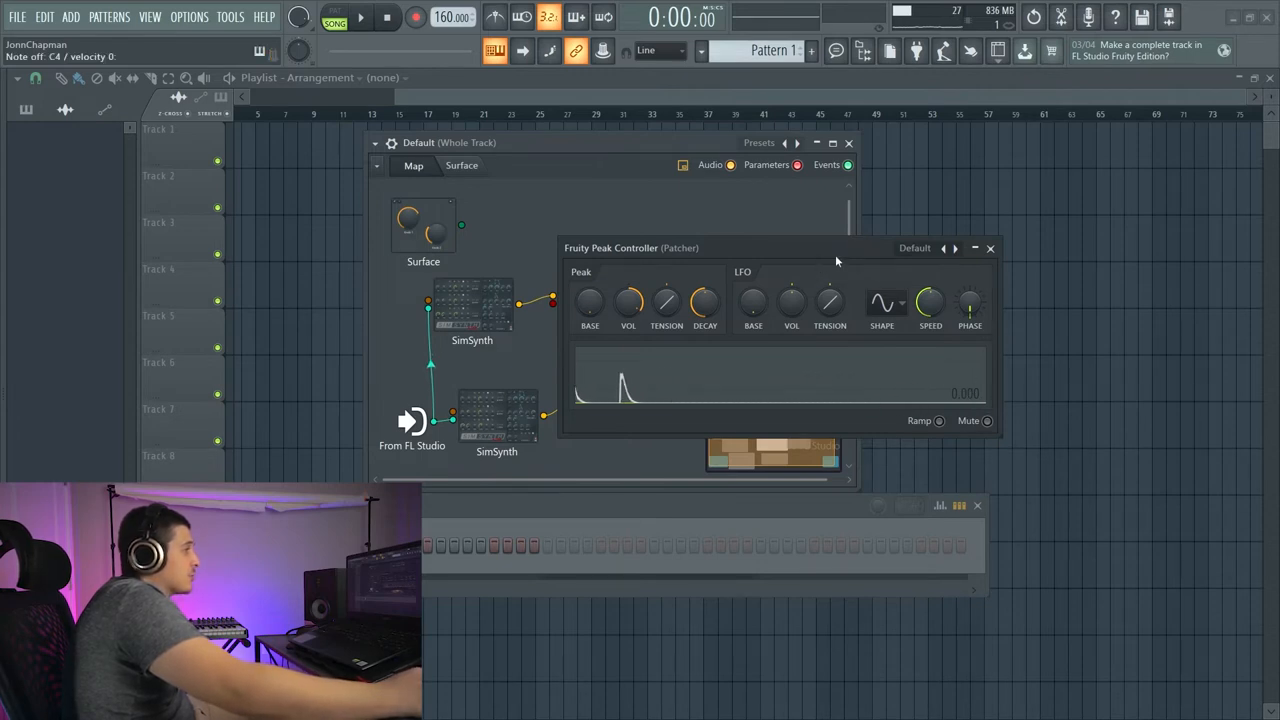
left_click_drag(835, 254, 655, 375)
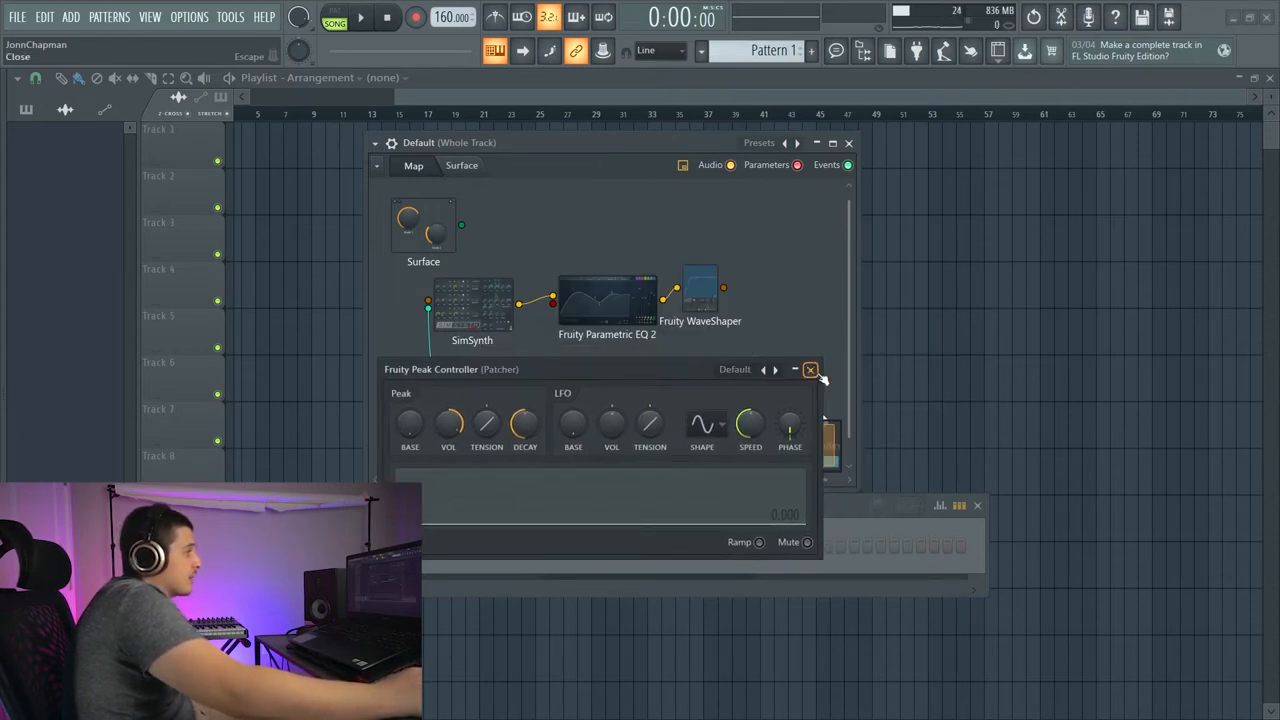
left_click(811, 370)
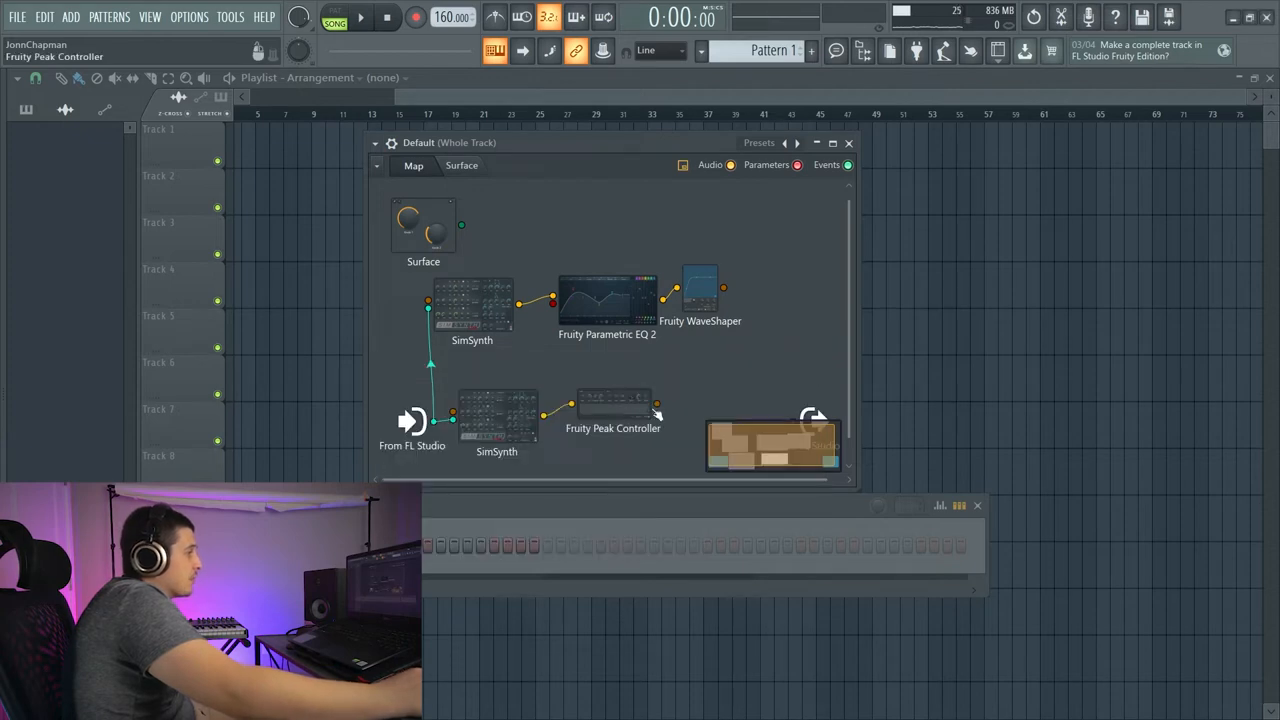
- Start a cable from the Peak Controller toward the output, cancel it, and nudge the node down-right
left_click_drag(657, 406, 690, 390)
left_click_drag(596, 370, 725, 410)
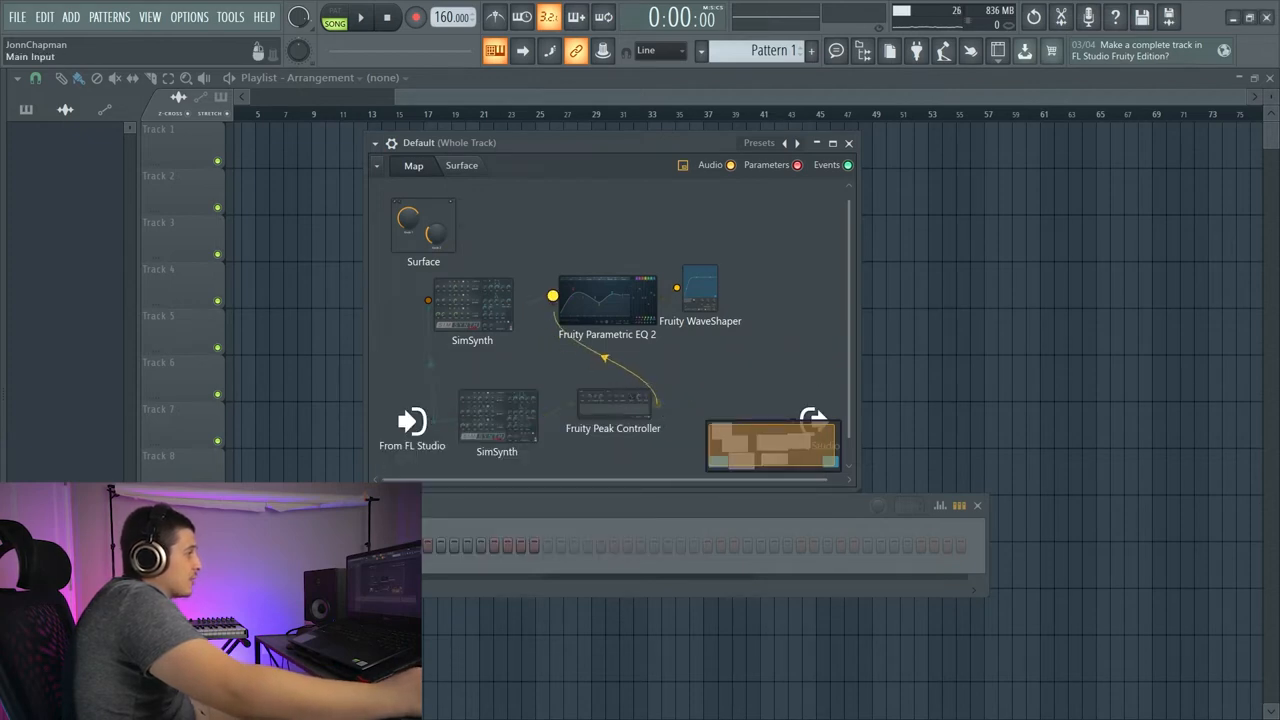
left_click(660, 404)
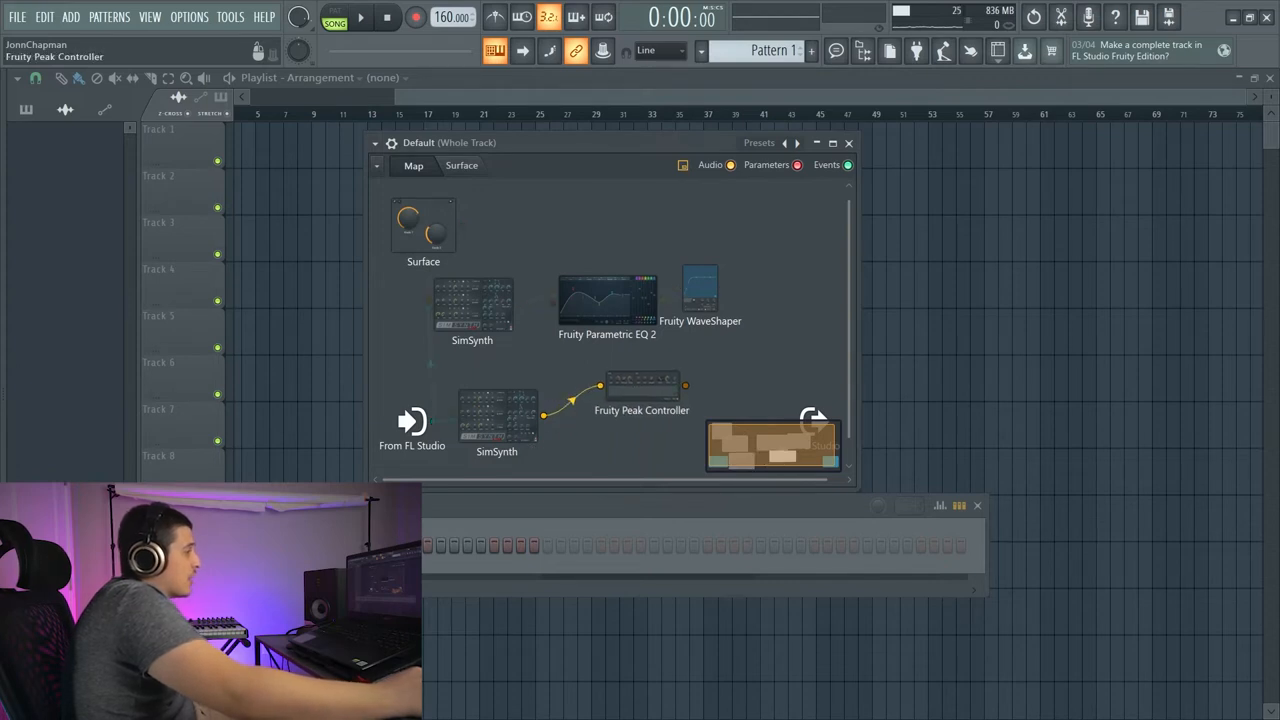
left_click_drag(588, 397, 615, 415)
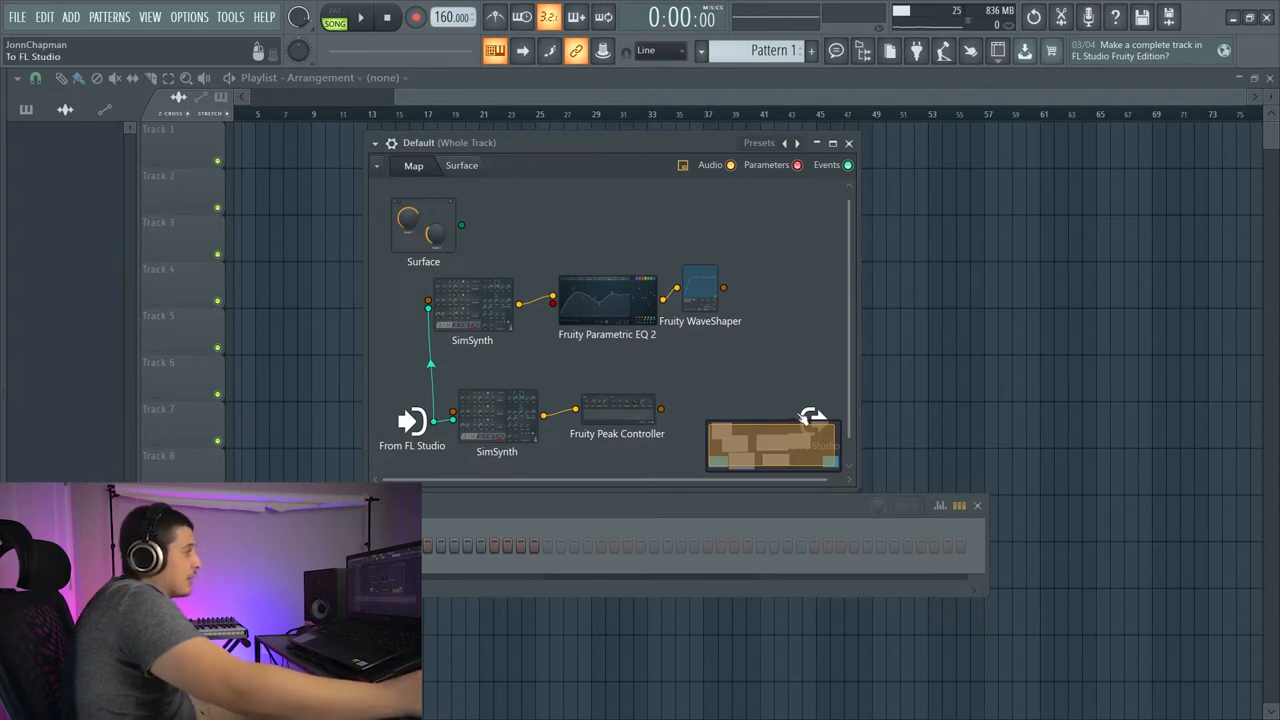
- Enable the Peak Controller's 2. Peak output and play notes to check its response
right_click(620, 415)
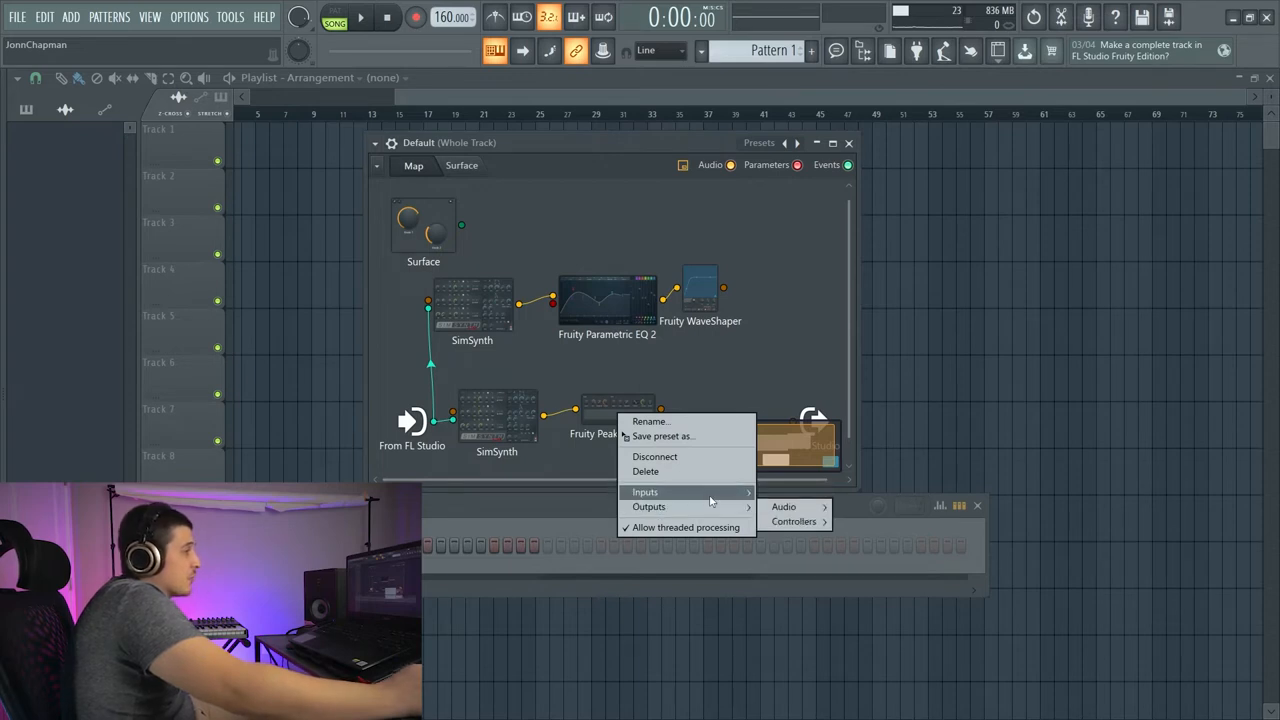
mouse_move(650, 507)
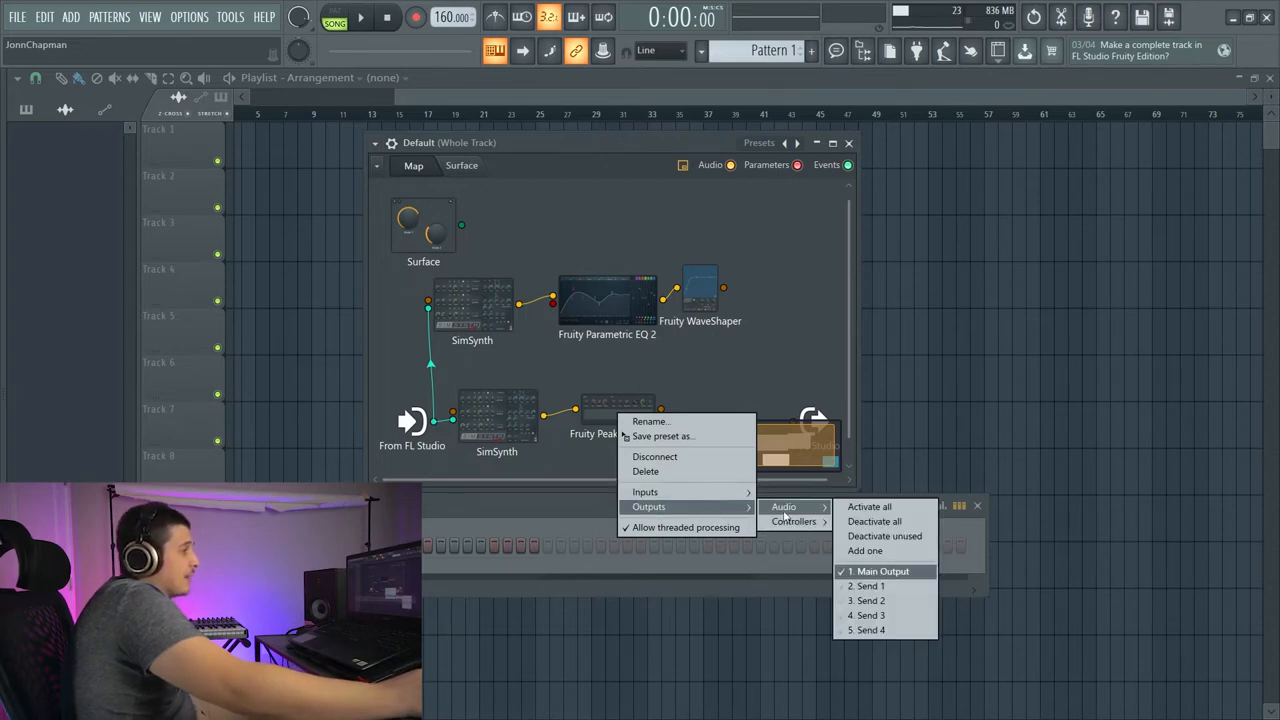
mouse_move(794, 521)
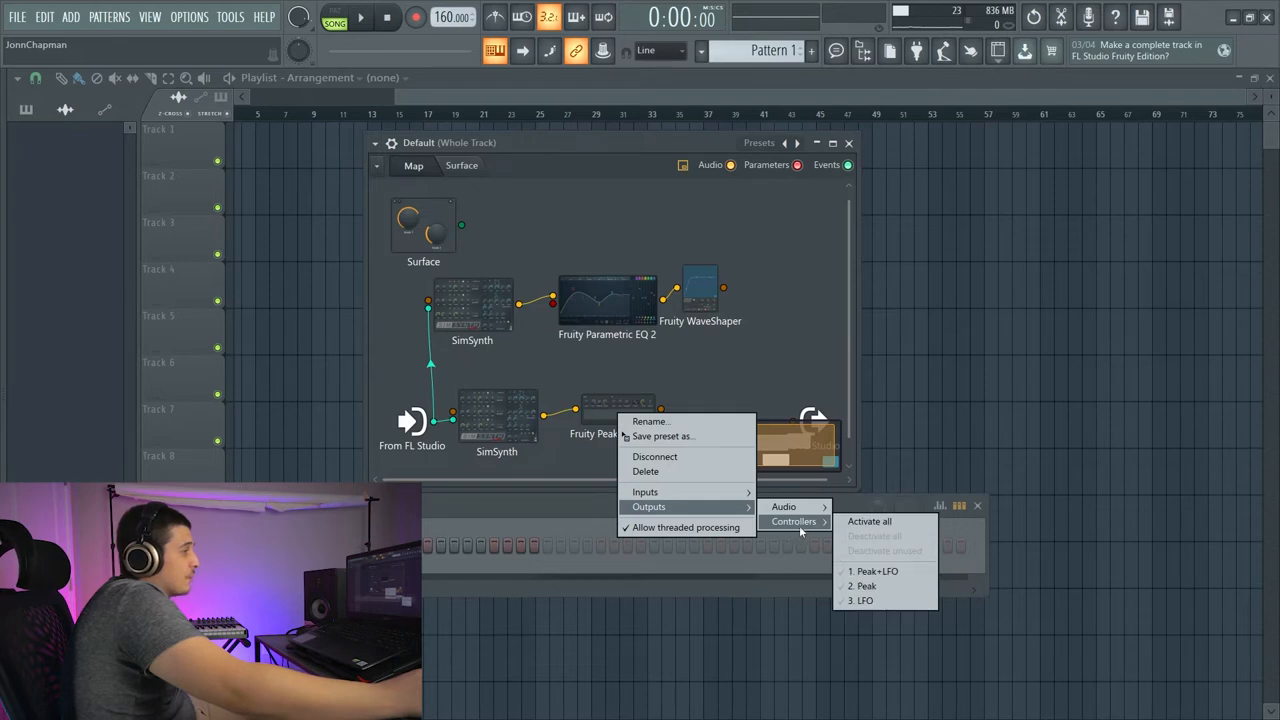
left_click(878, 588)
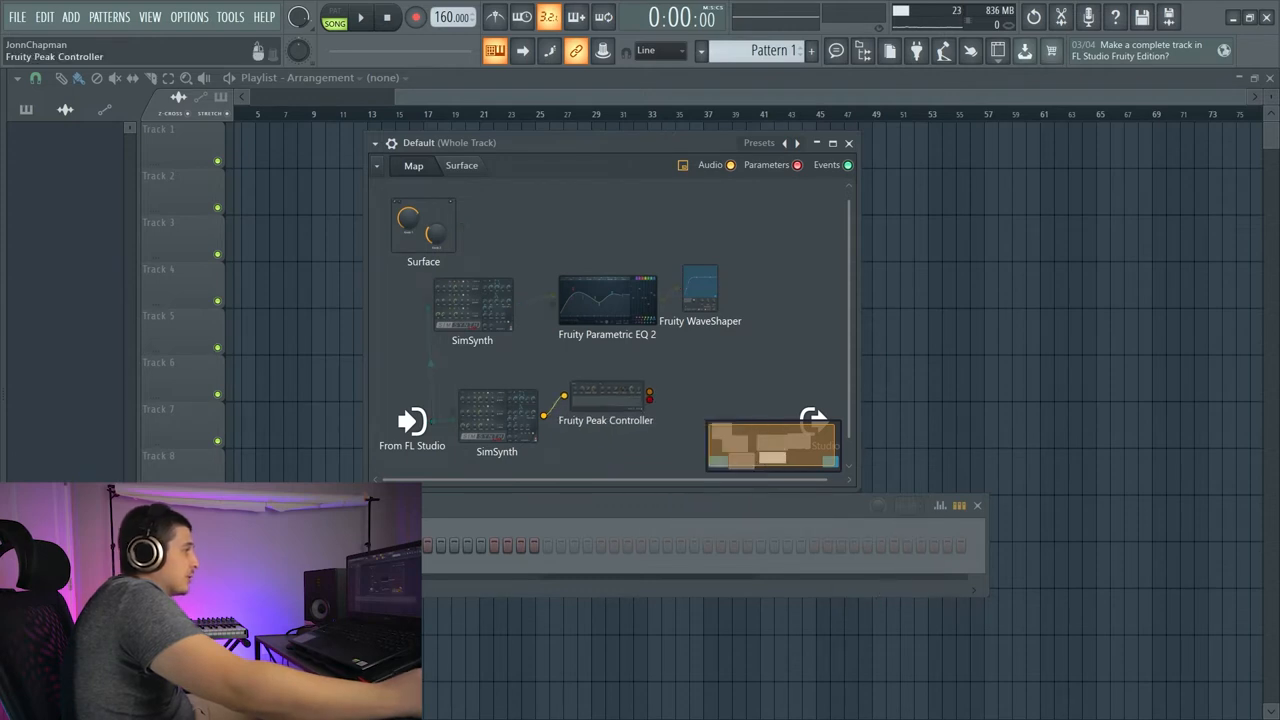
double_click(617, 412)
key("z")
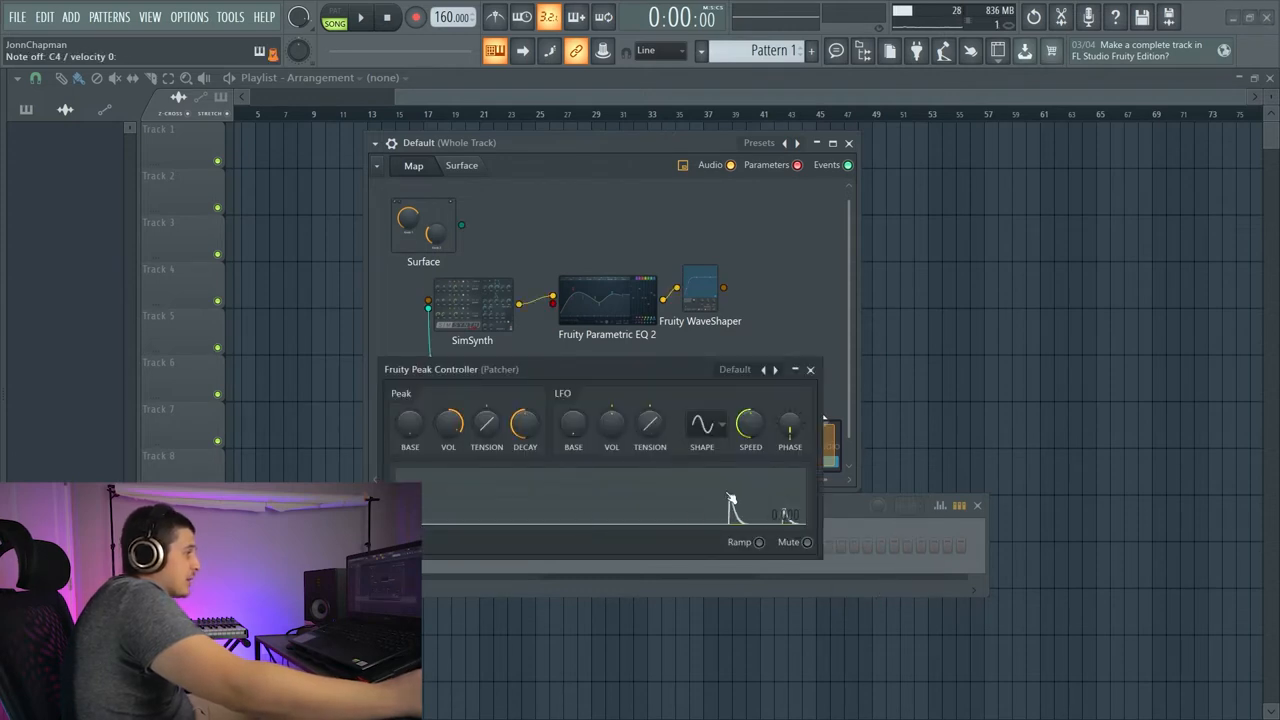
left_click(810, 369)
- Link the peak output to Parametric EQ 2's Band 7 freq and reopen the EQ and Peak Controller editors
left_click_drag(665, 412, 622, 372)
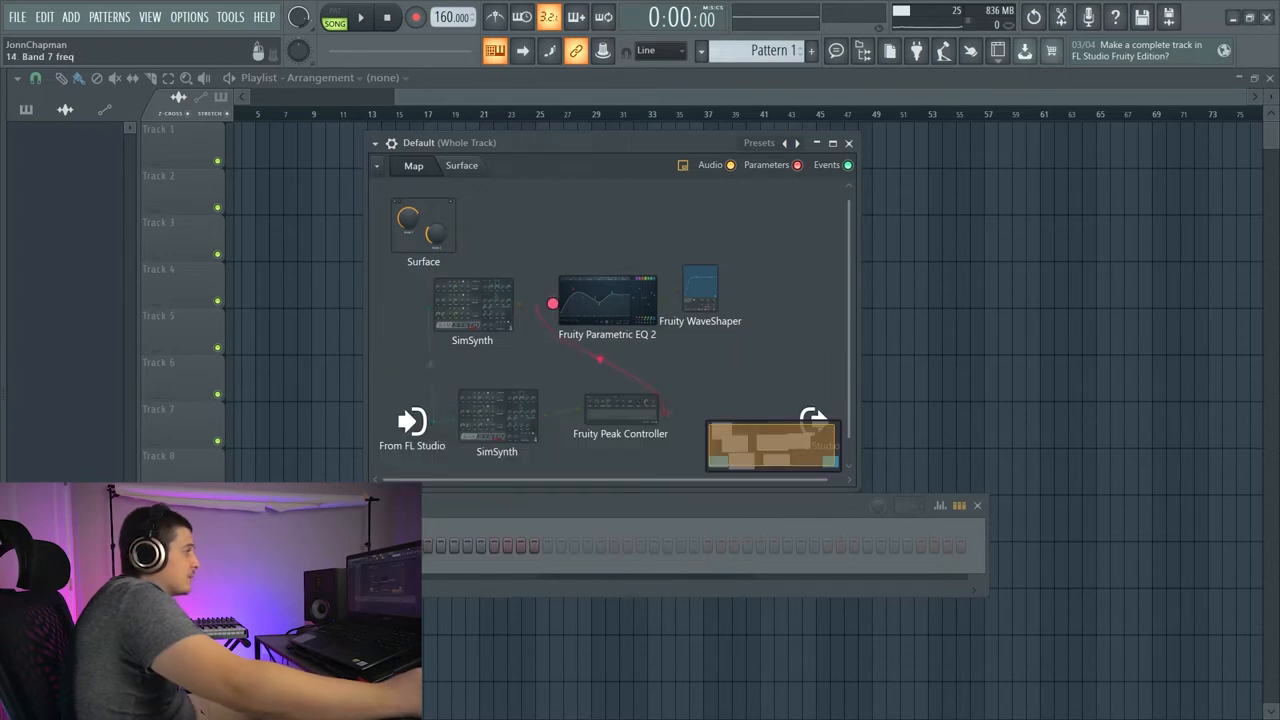
left_click_drag(552, 303, 552, 303)
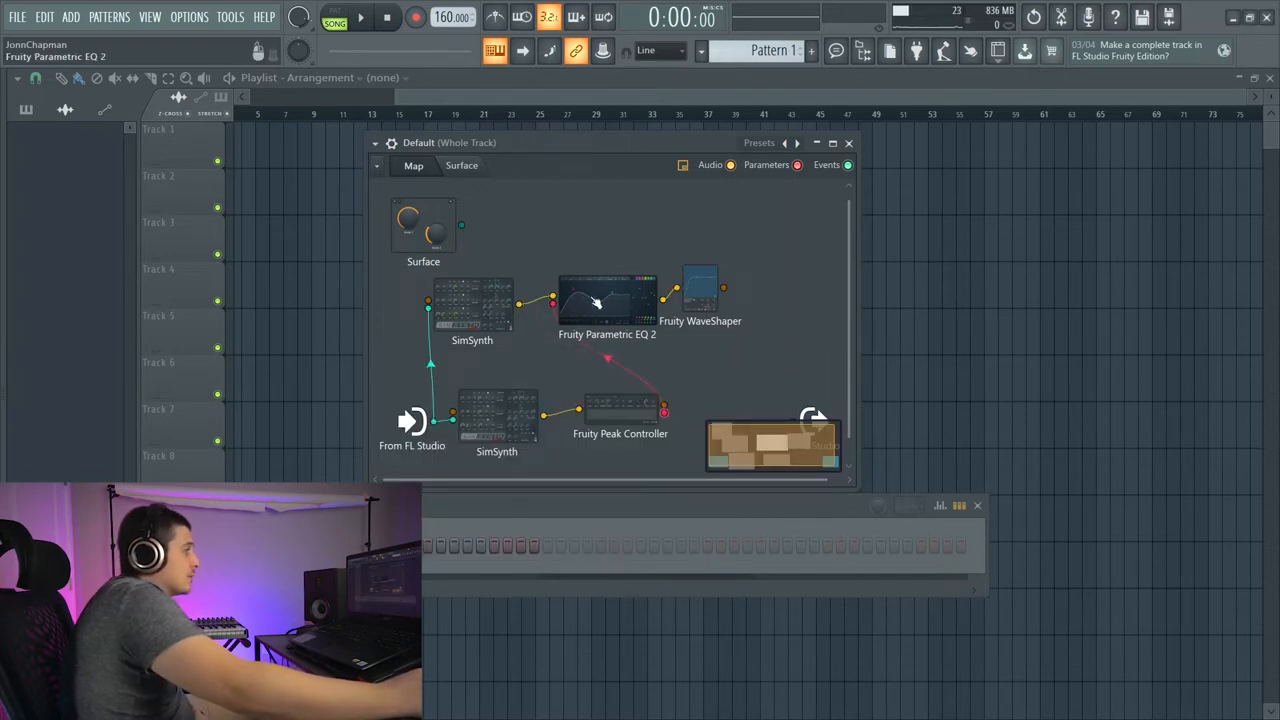
double_click(607, 298)
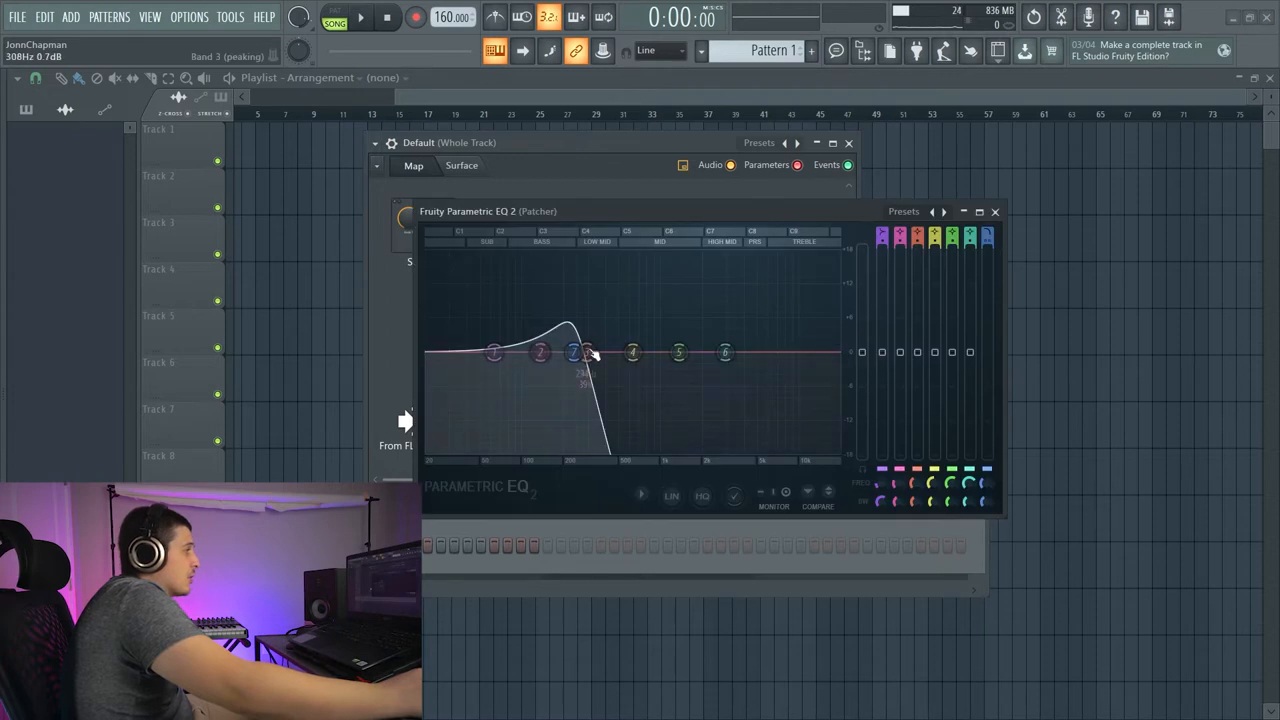
left_click_drag(572, 234, 640, 236)
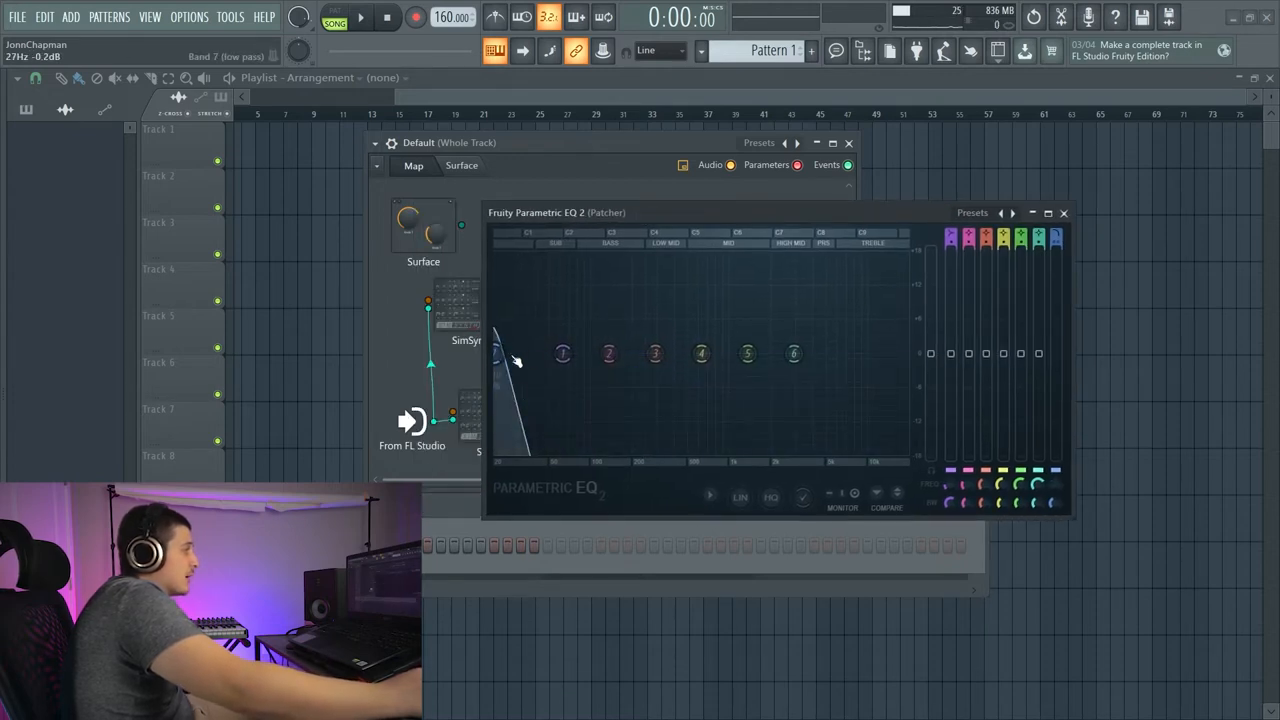
left_click_drag(579, 218, 754, 180)
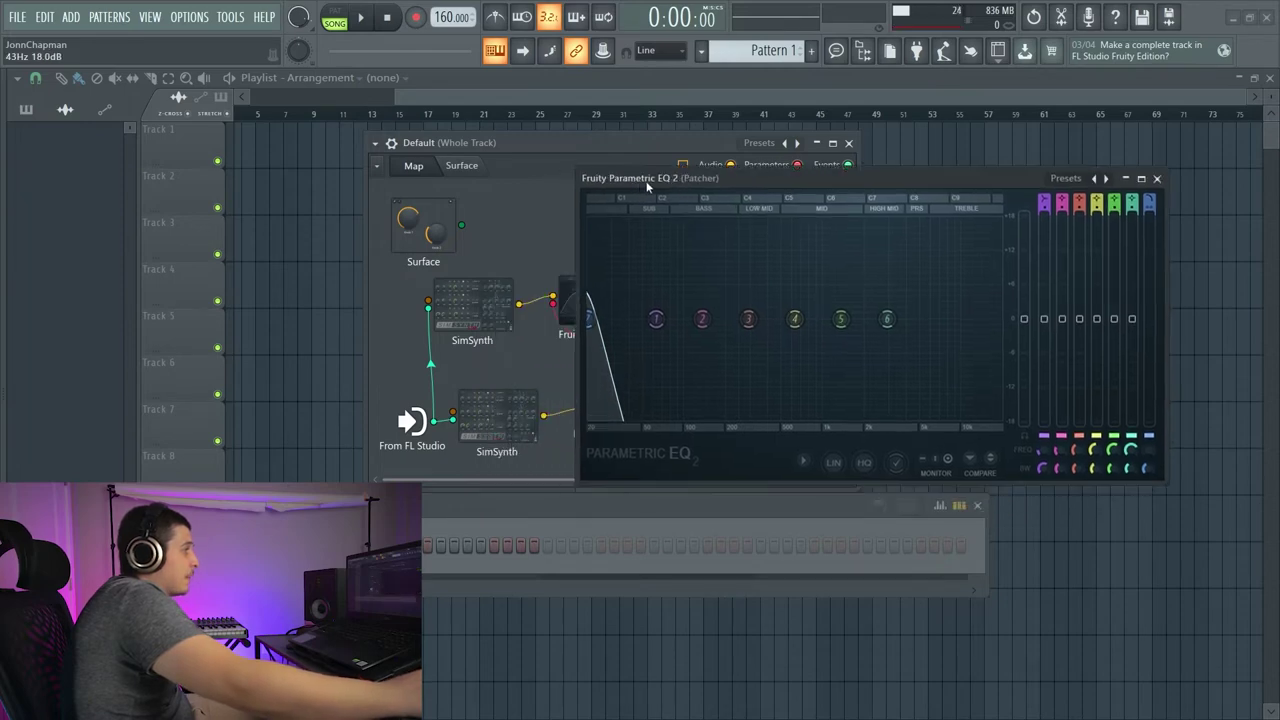
double_click(614, 433)
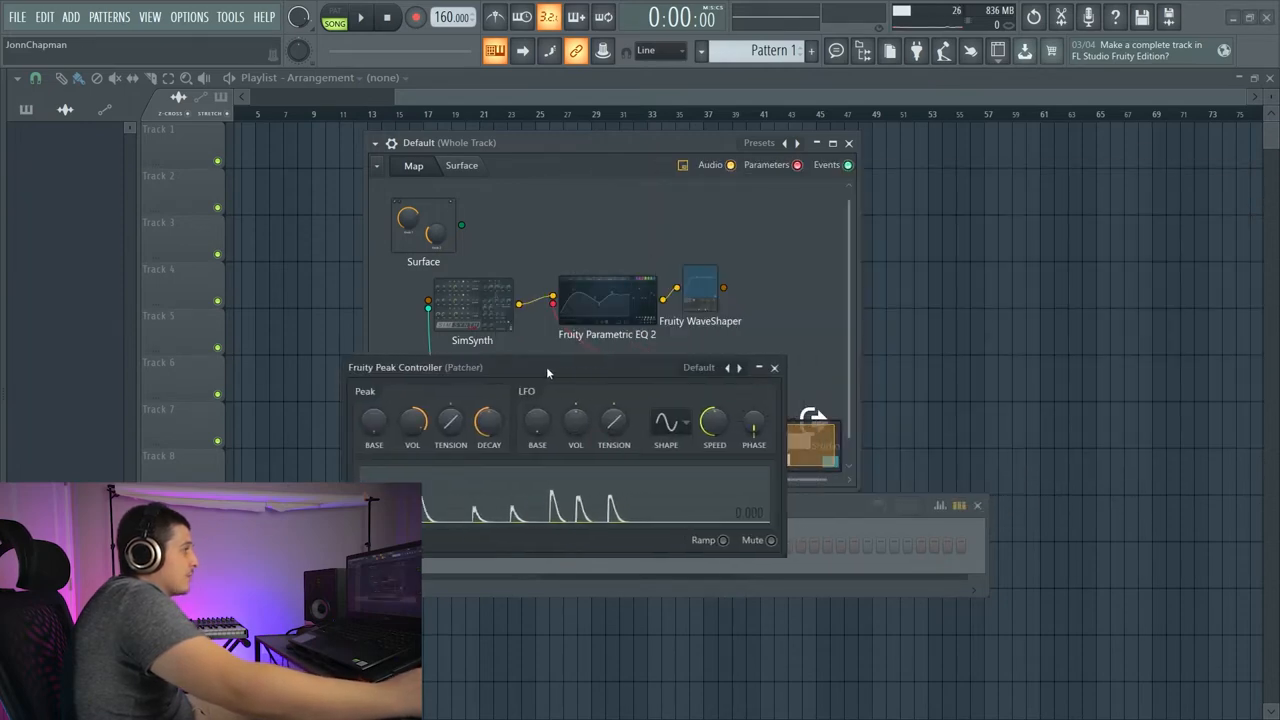
- Reconnect the WaveShaper output to the Patcher output and reposition the Peak Controller editor
left_click_drag(590, 366, 399, 372)
left_click_drag(494, 370, 567, 364)
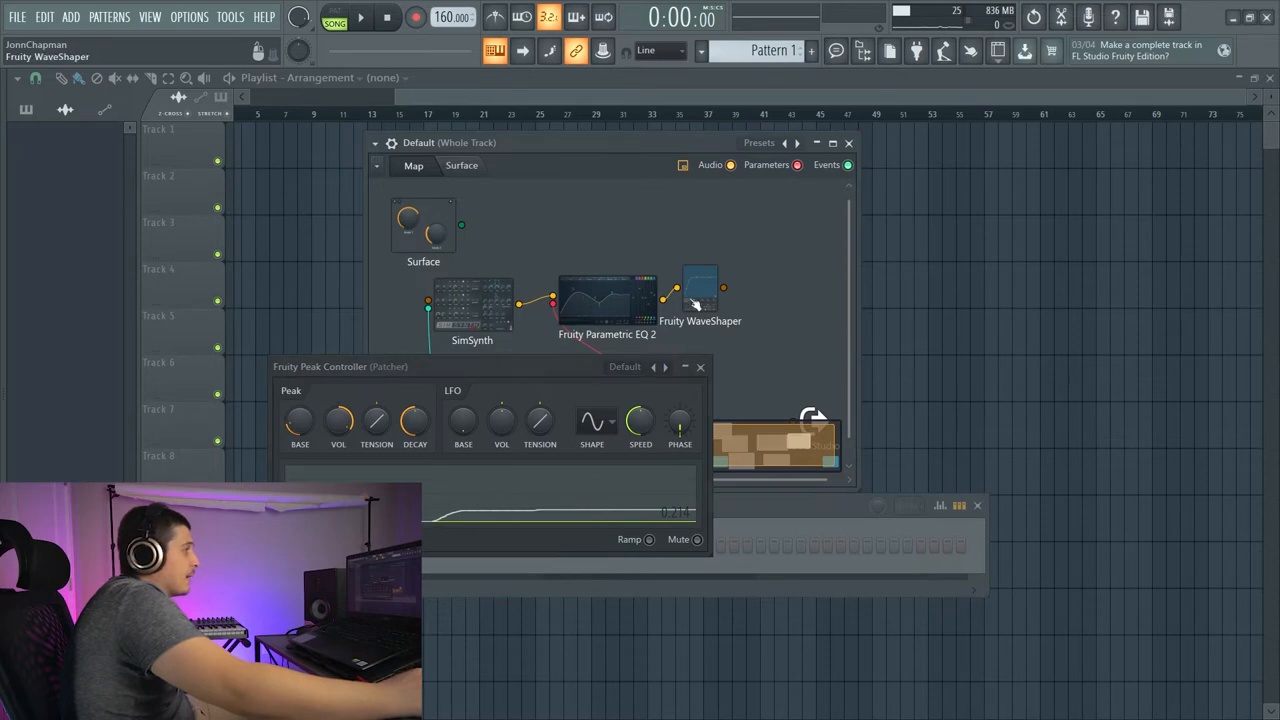
left_click_drag(724, 290, 812, 428)
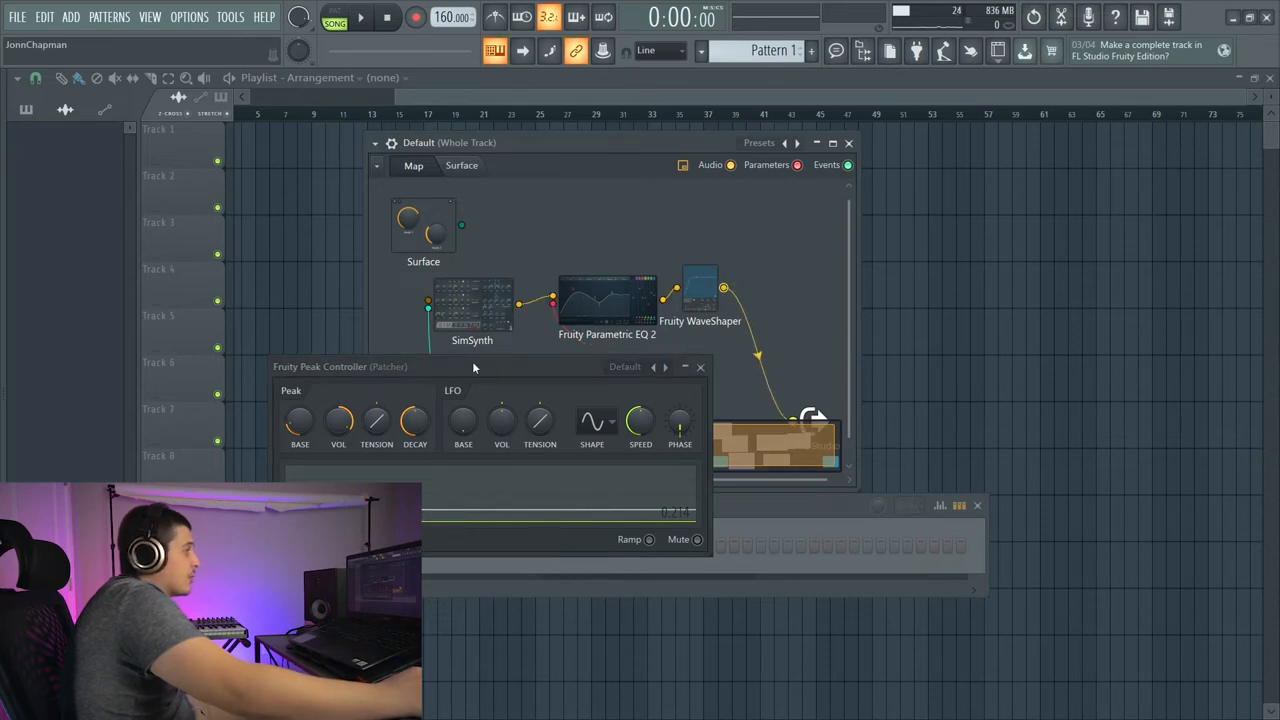
left_click_drag(472, 361, 709, 334)
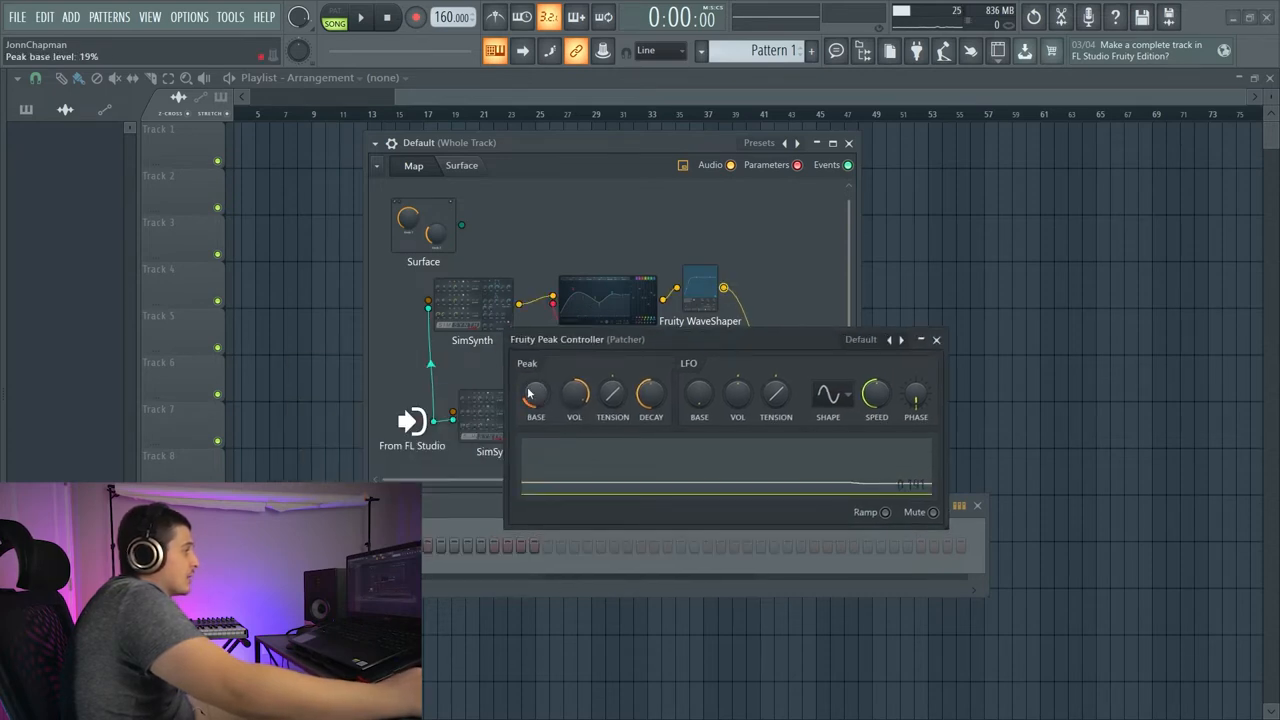
scroll(536, 398, "up", 3)
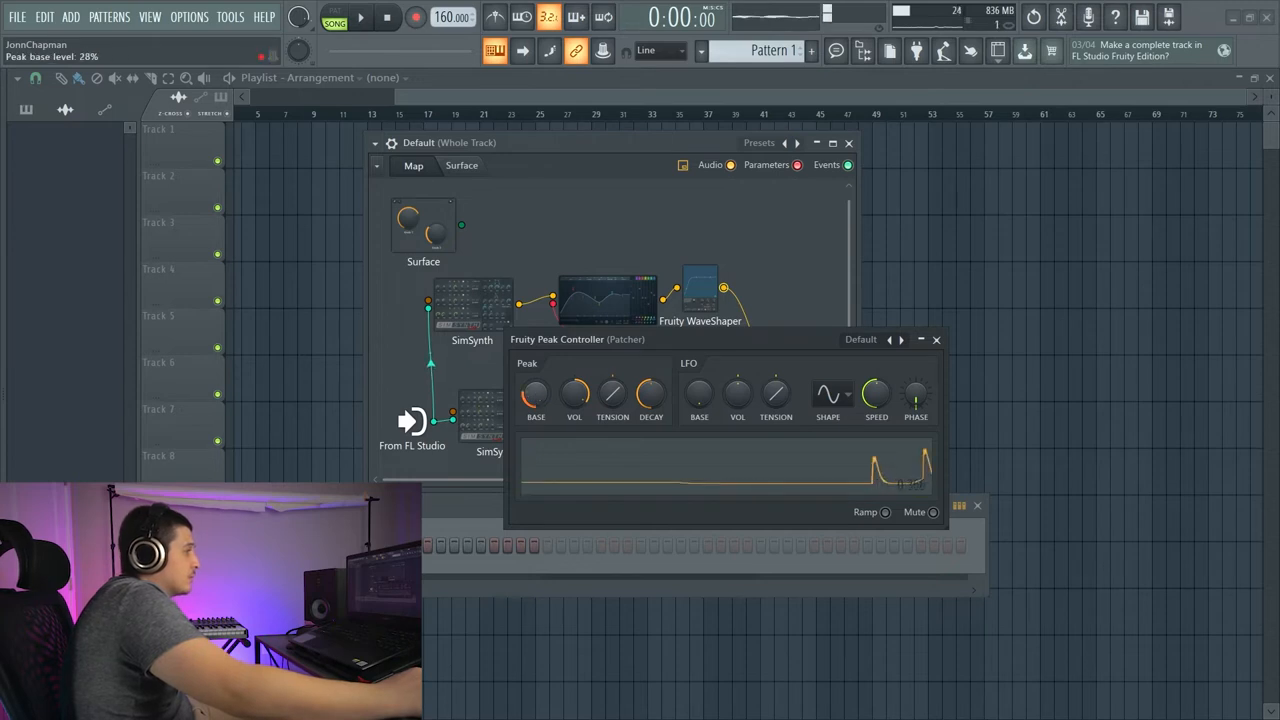
scroll(536, 398, "up", 2)
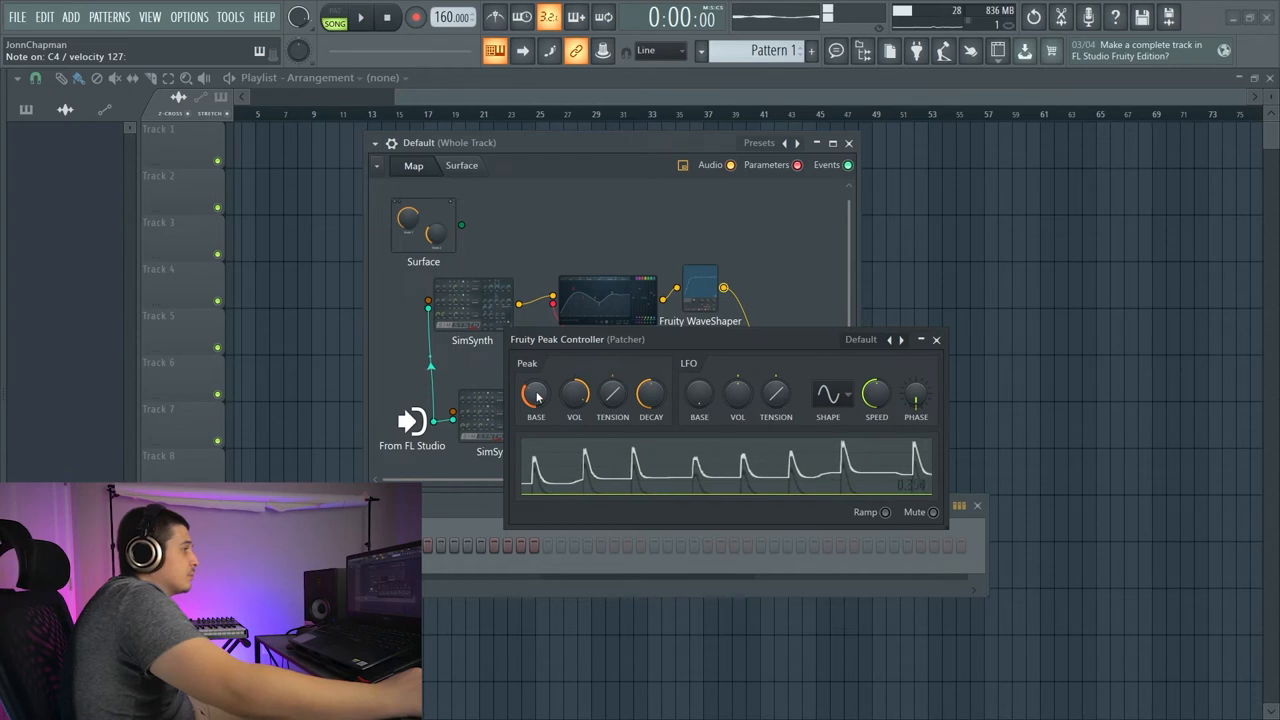
scroll(536, 398, "up", 1)
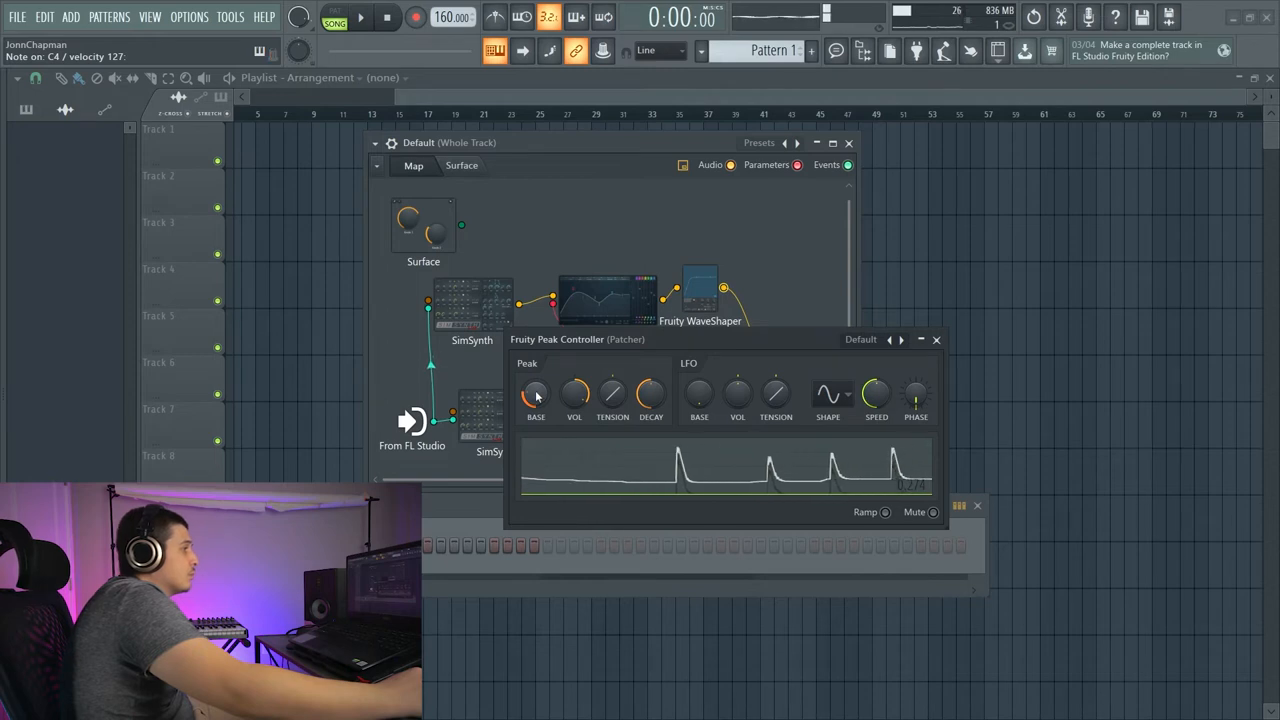
scroll(537, 396, "down", 4)
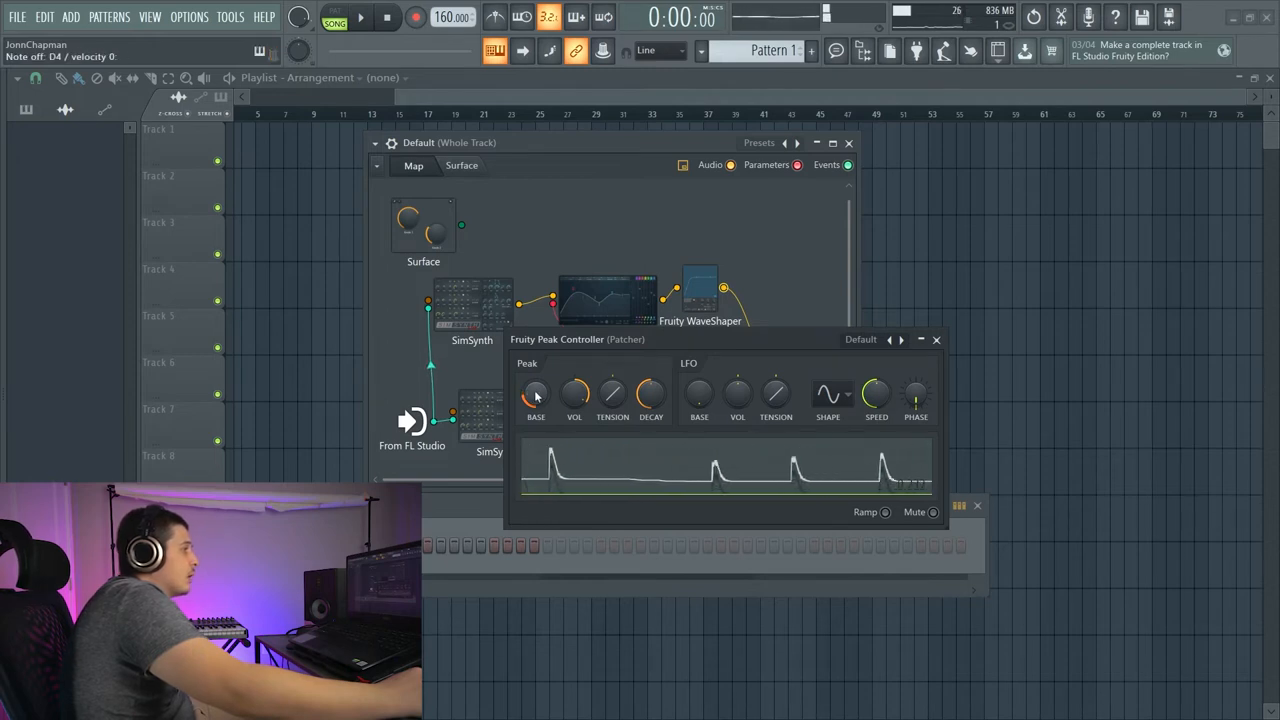
scroll(537, 396, "down", 1)
scroll(550, 408, "down", 5)
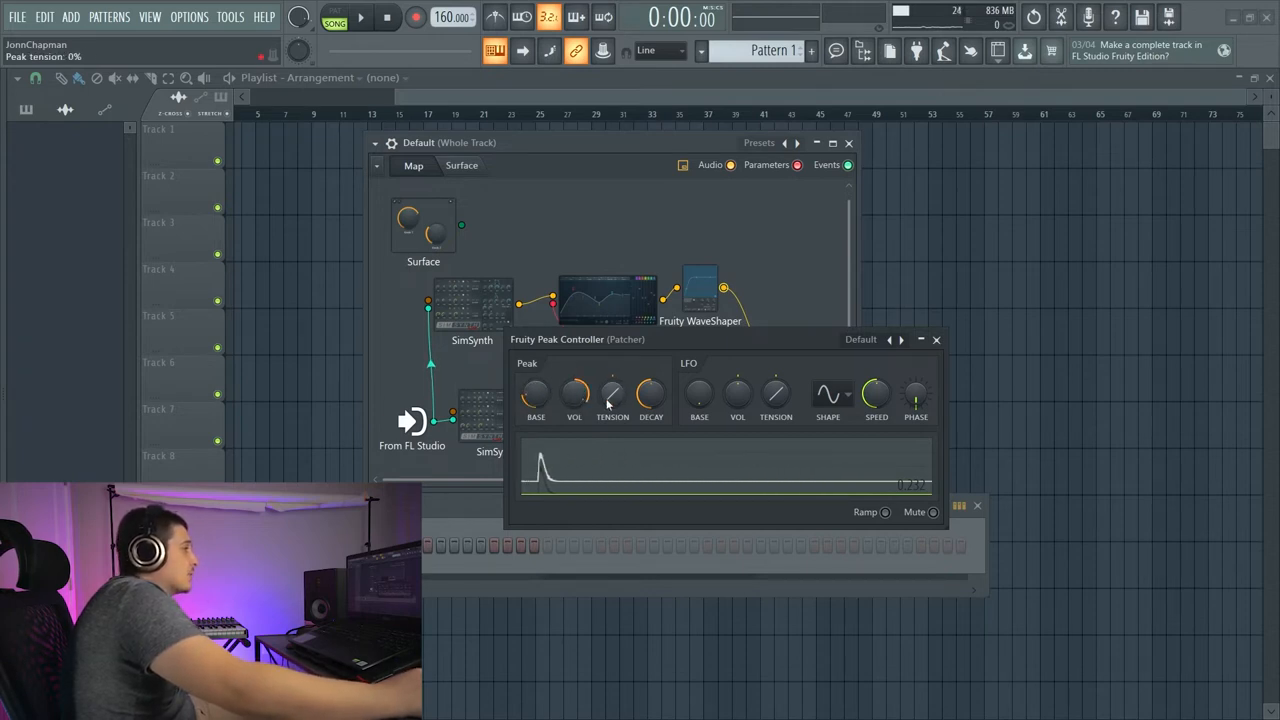
- Close the Peak Controller and bring up Fruity Parametric EQ 2 from the patch map
left_click_drag(780, 339, 716, 340)
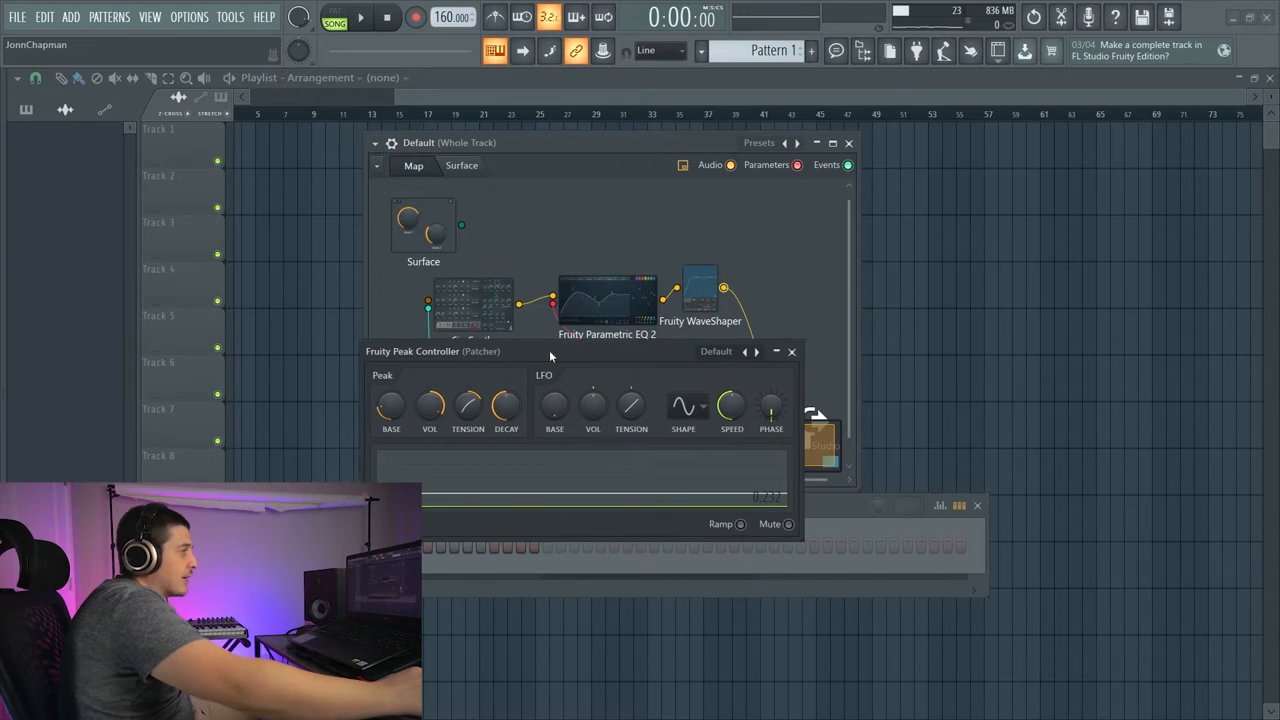
left_click(729, 339)
double_click(606, 300)
mouse_move(762, 314)
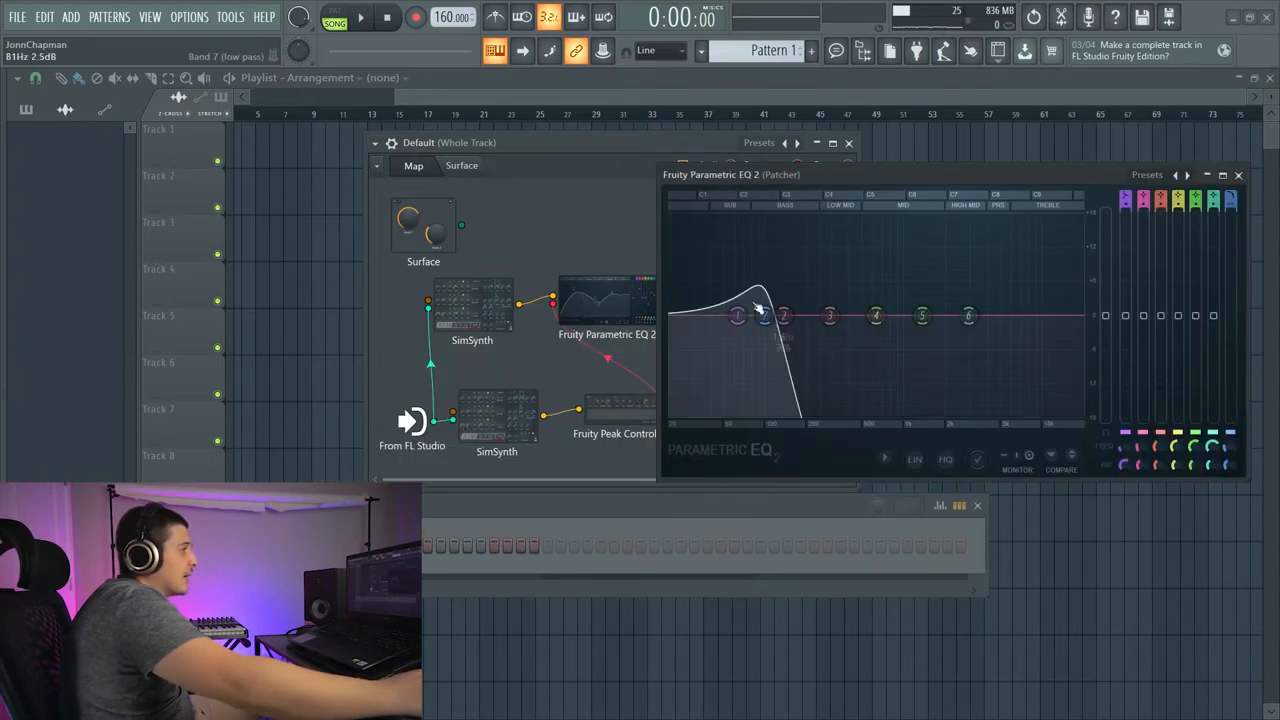
left_click_drag(909, 177, 613, 256)
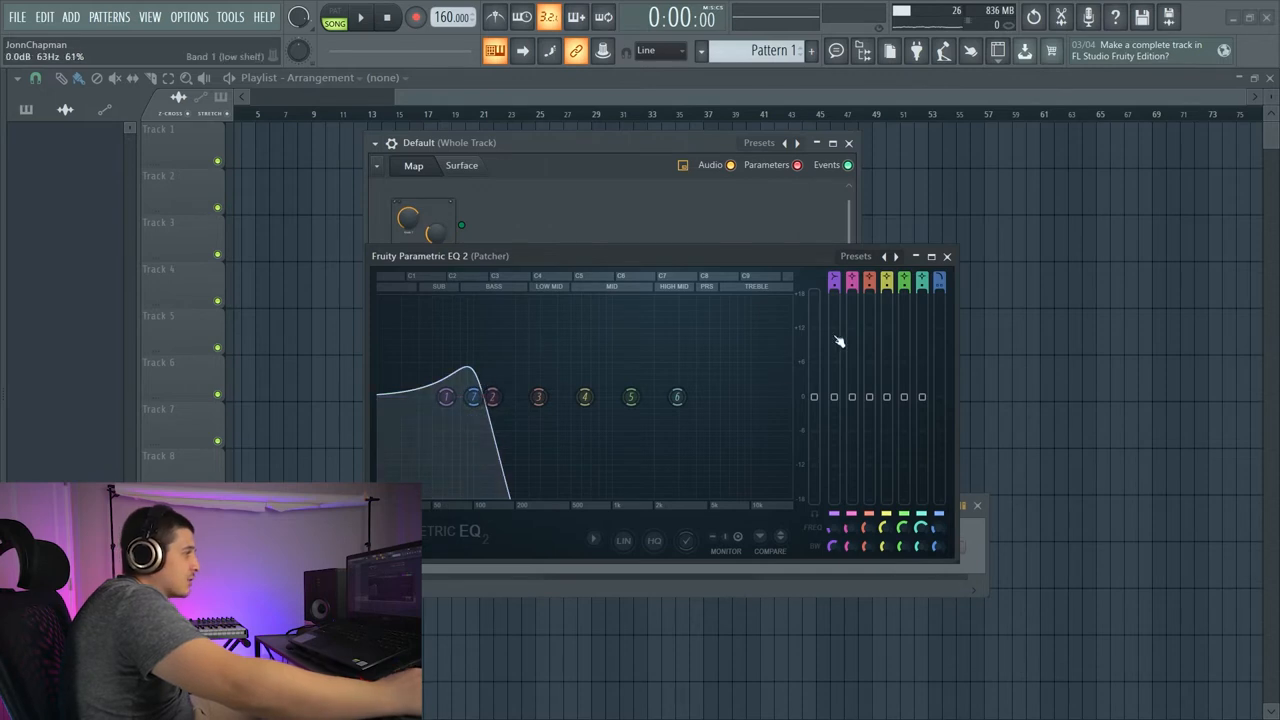
- Change band 7's filter type to a low-pass curve around 100 Hz and settle the EQ window
left_click_drag(741, 259, 794, 262)
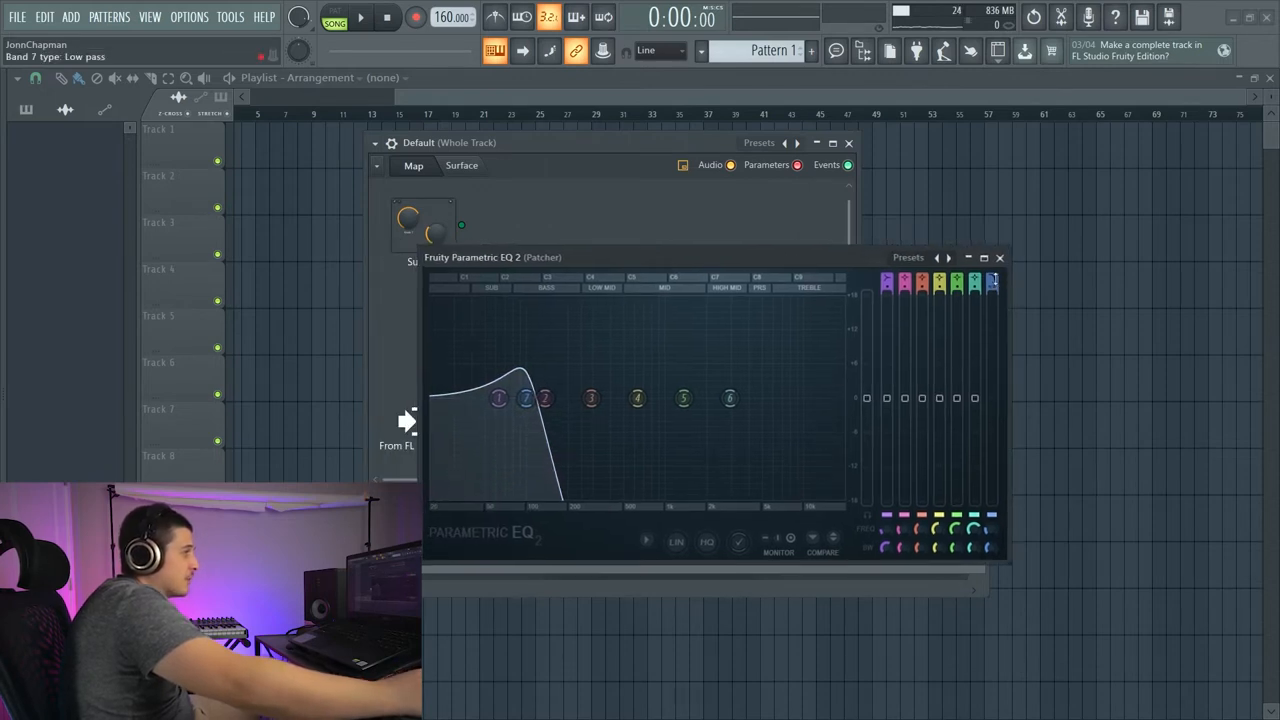
left_click_drag(994, 284, 994, 300)
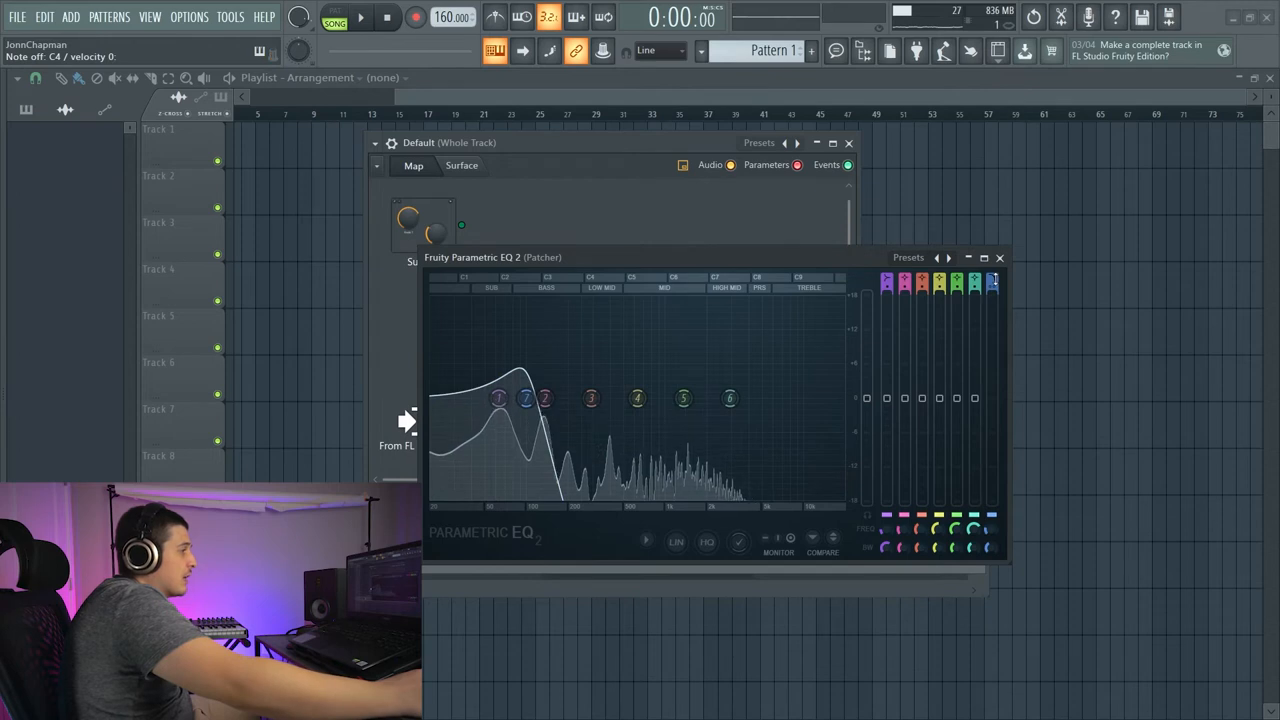
left_click_drag(795, 262, 752, 270)
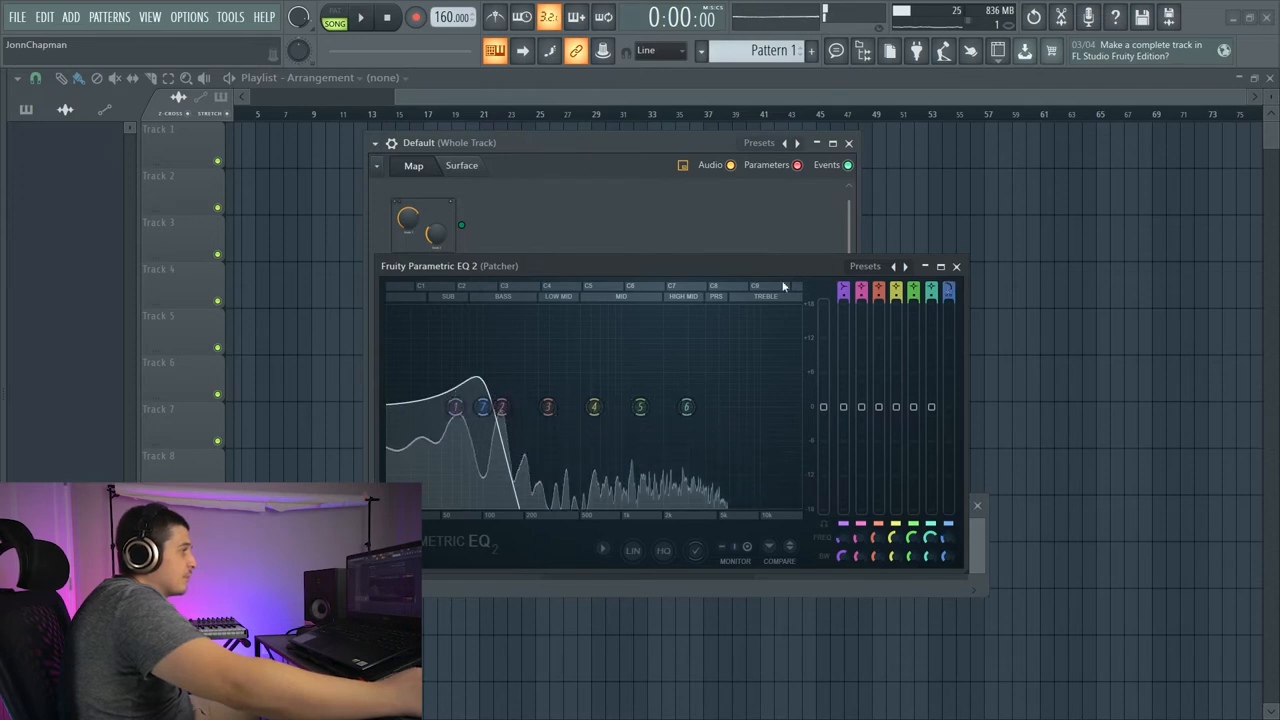
mouse_move(728, 267)
left_mouse_down()
mouse_move(765, 260)
mouse_move(712, 268)
left_mouse_up()
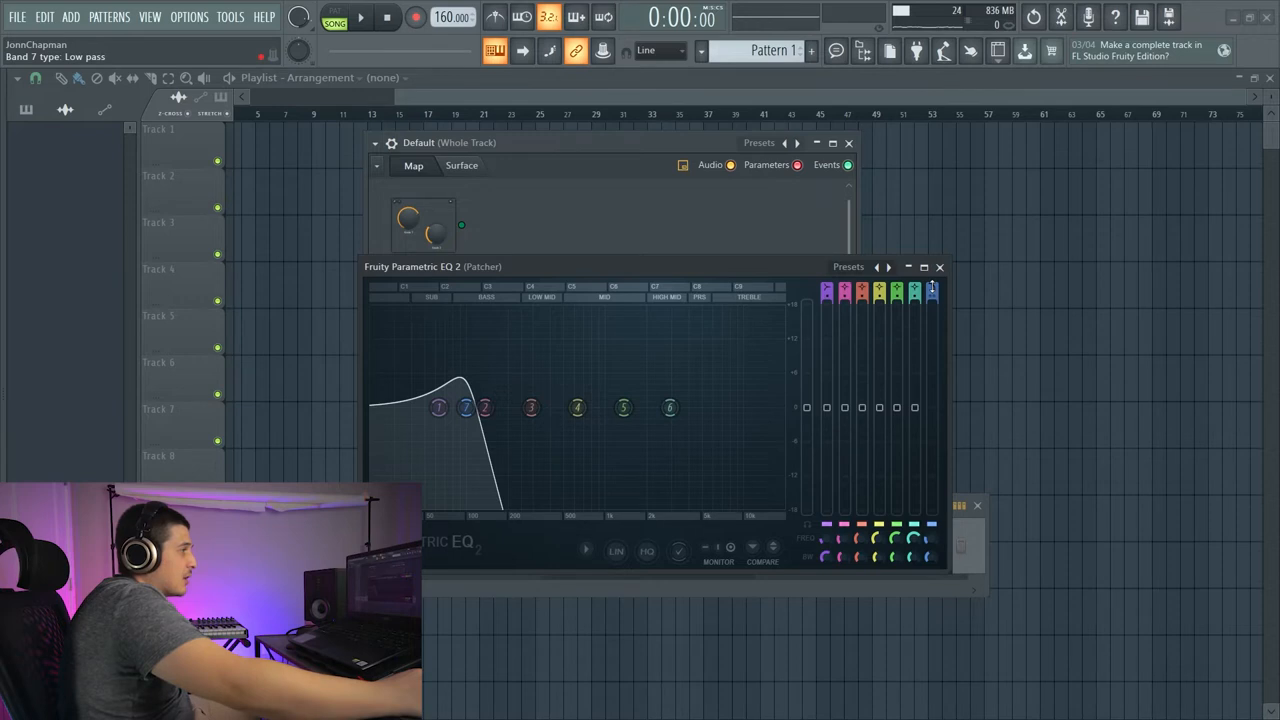
- Activate EQ band 7, move the EQ window aside and switch the patch to its Surface page
right_click(931, 287)
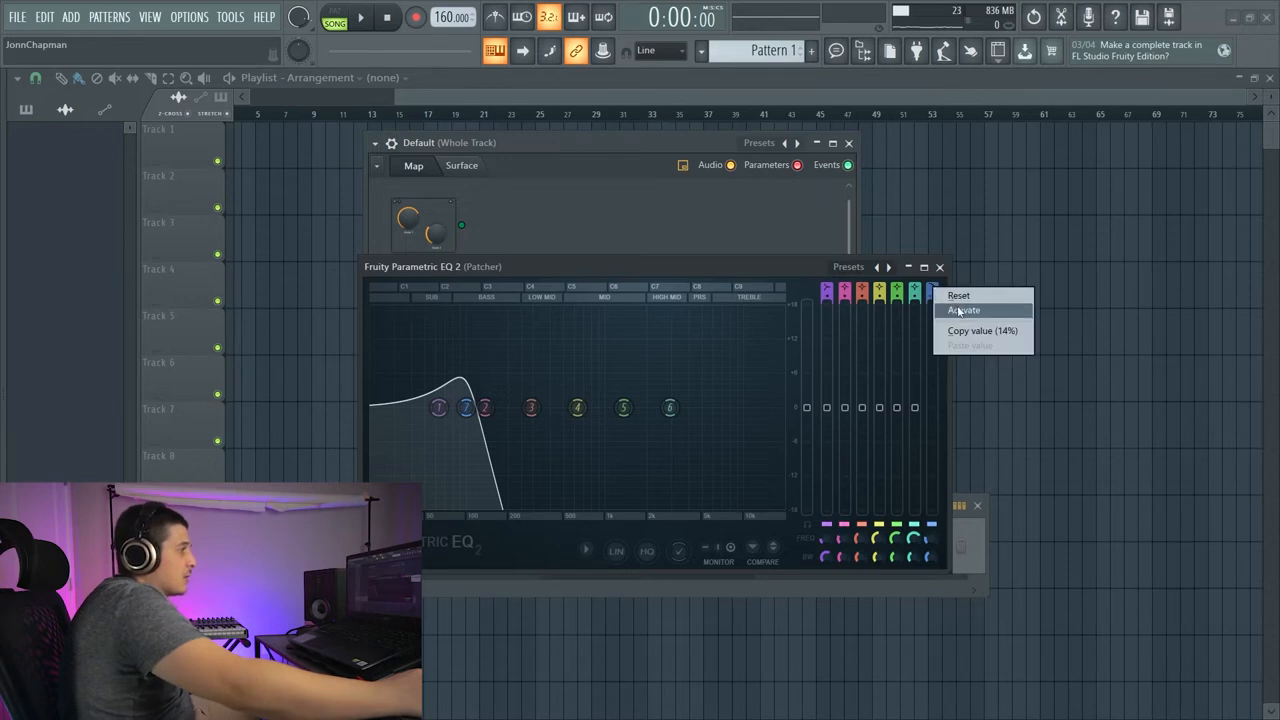
left_click(960, 311)
left_click_drag(749, 271, 1029, 357)
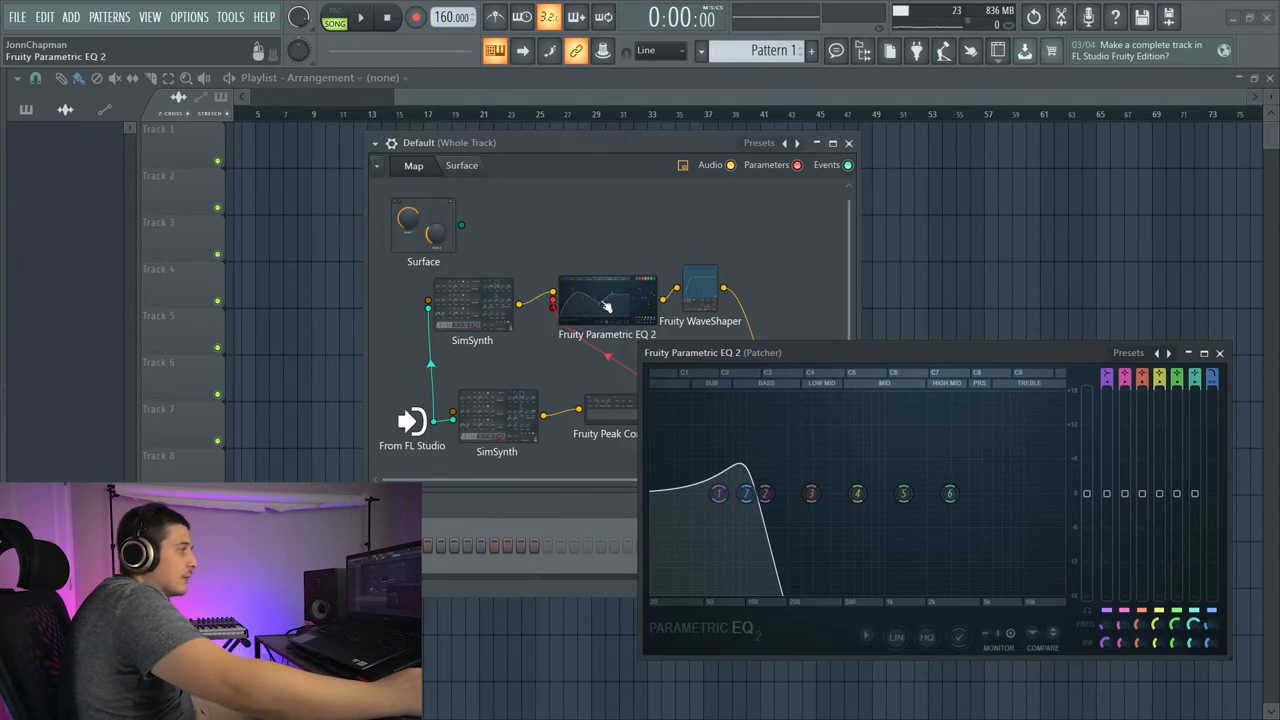
double_click(463, 227)
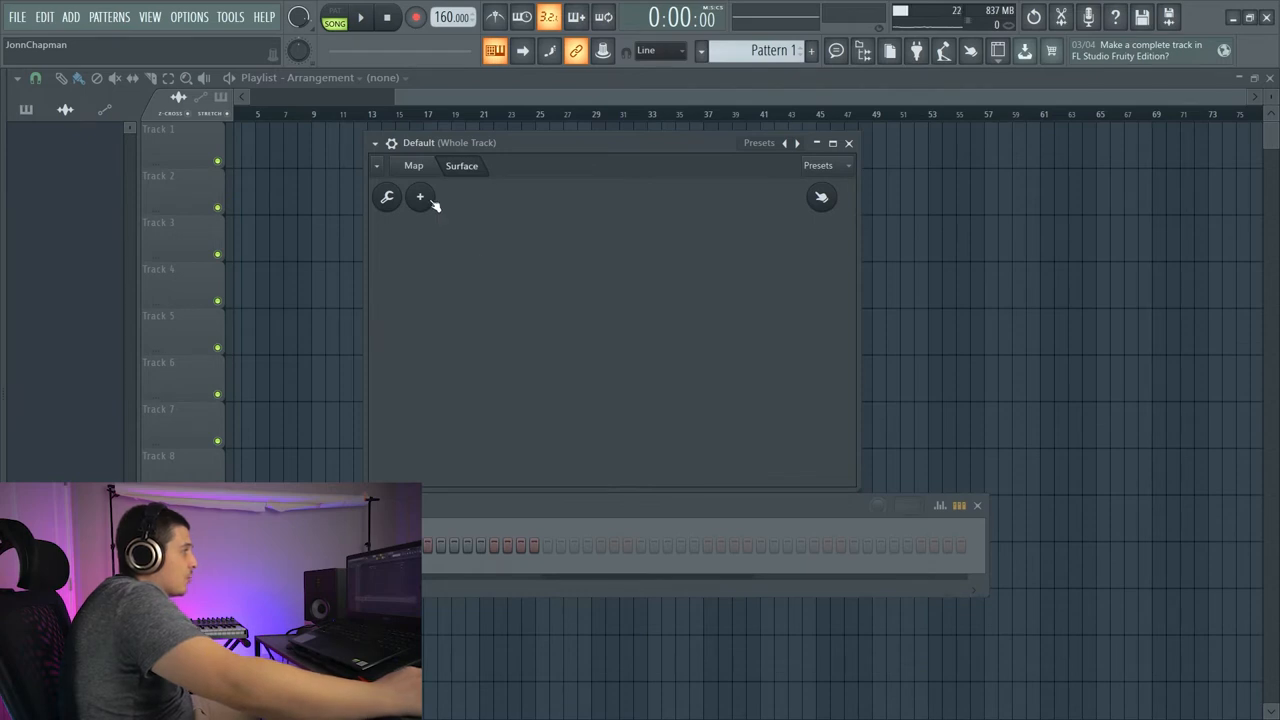
- Add Knob 1 from the controls list and position it near the centre of the Surface panel
left_click(421, 197)
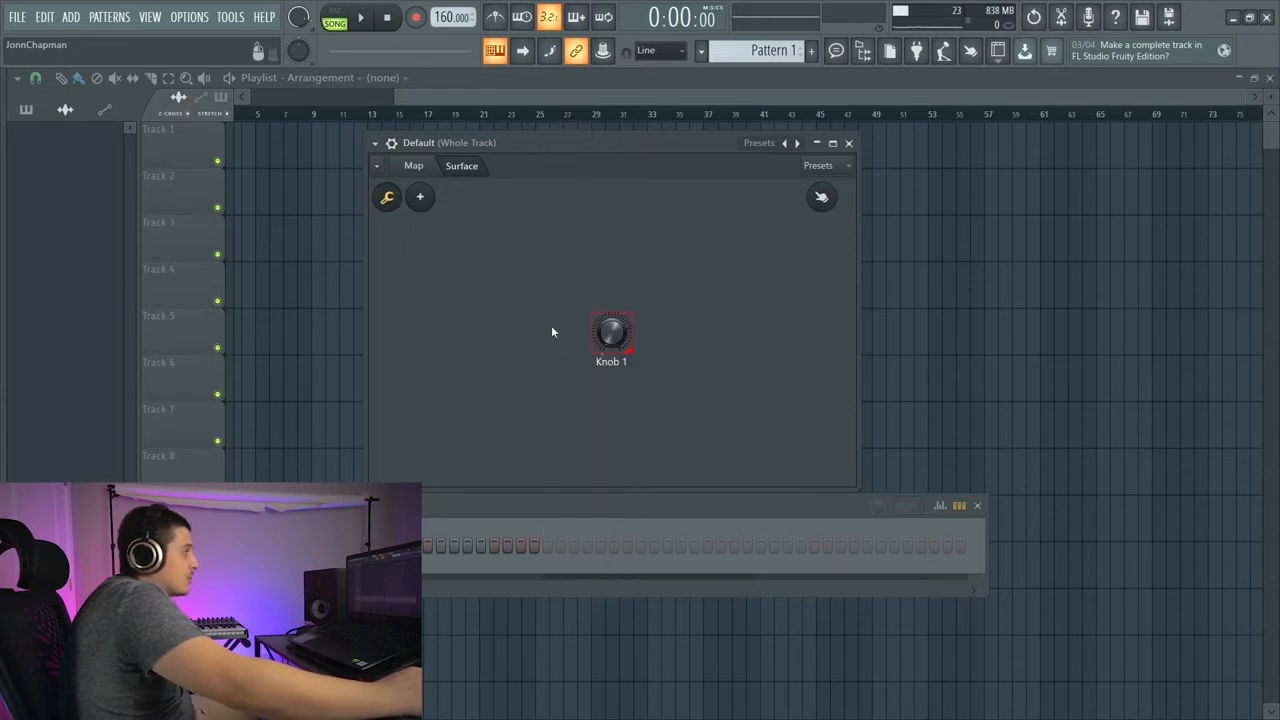
left_click_drag(618, 340, 538, 294)
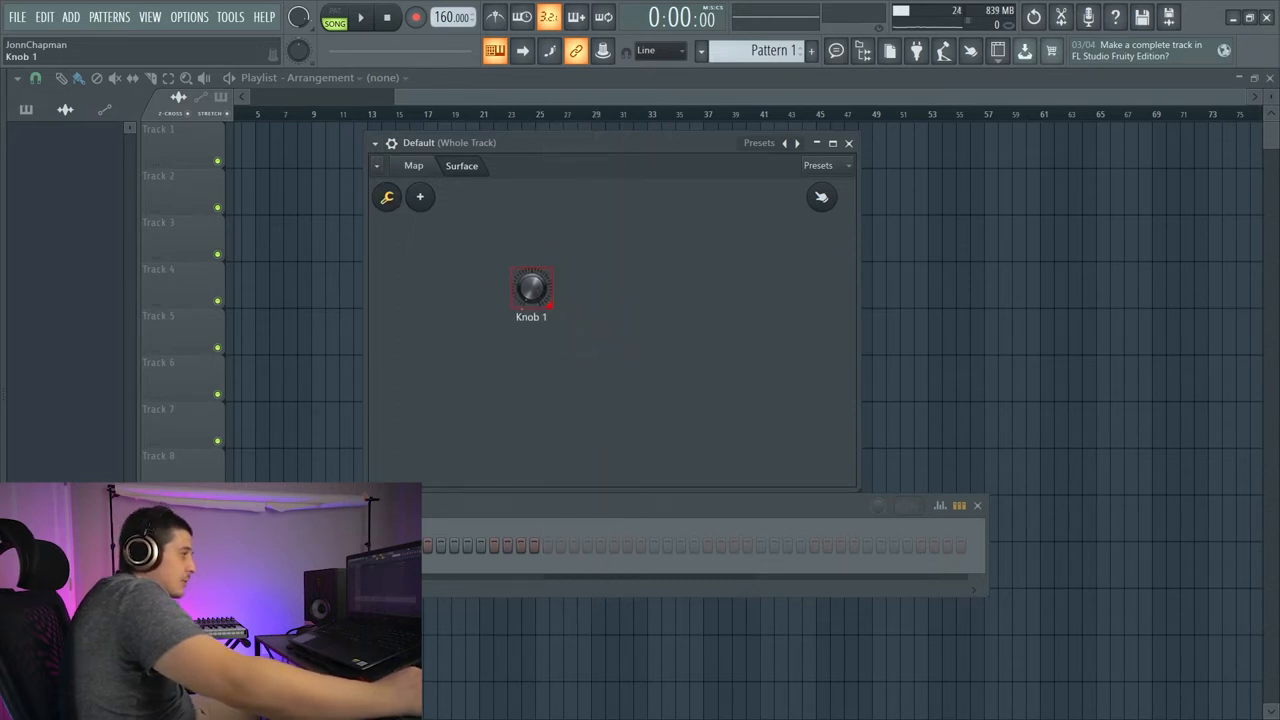
mouse_move(538, 294)
left_mouse_down()
mouse_move(566, 291)
mouse_move(562, 310)
left_mouse_up()
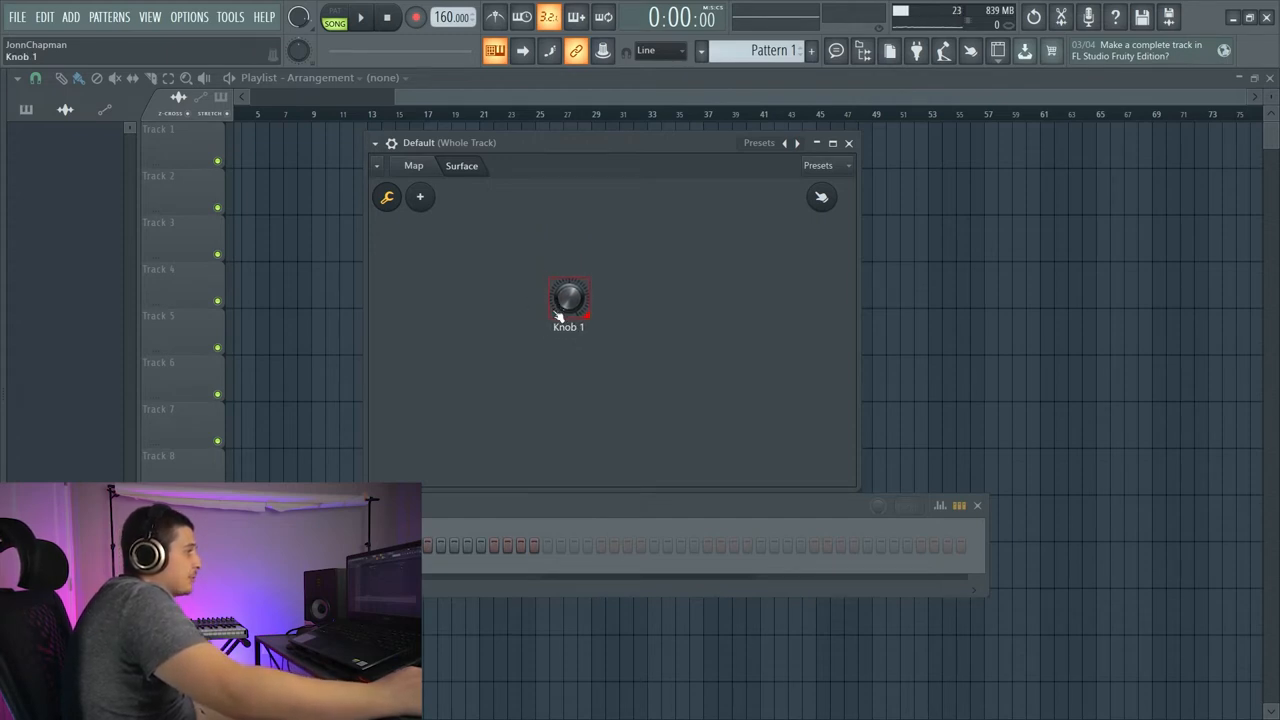
left_click_drag(558, 316, 555, 312)
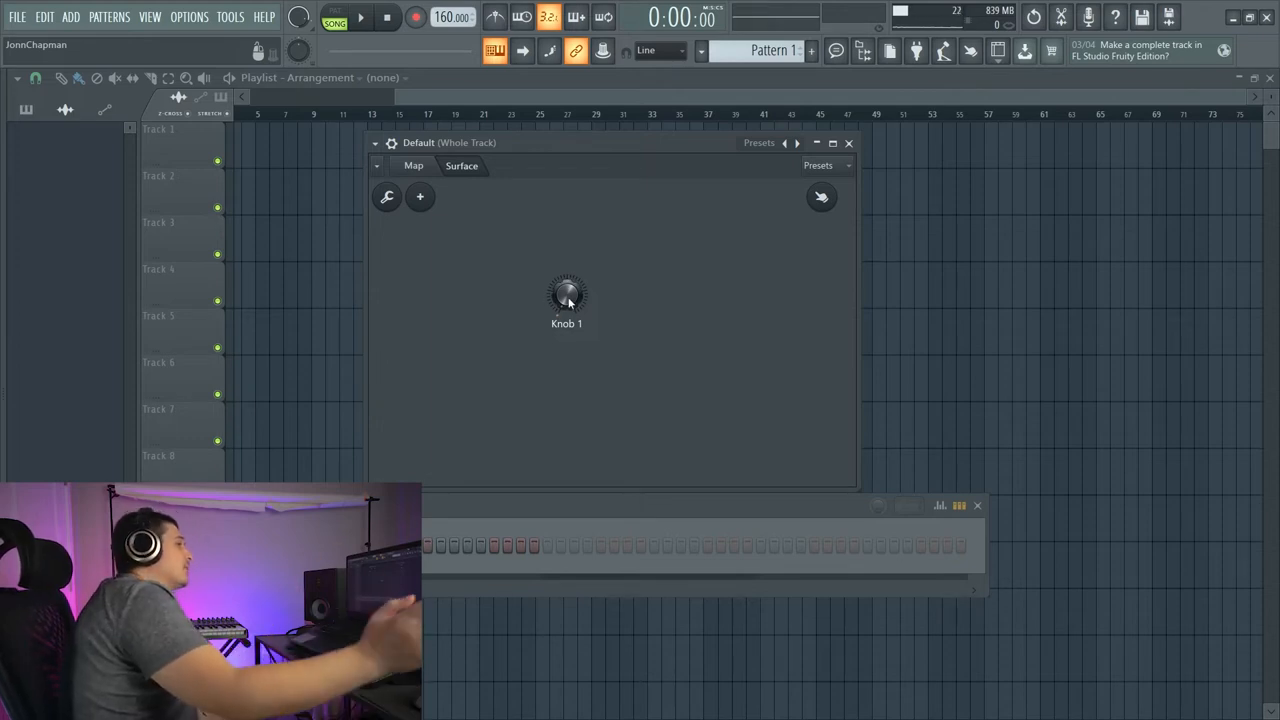
- Reopen Fruity Parametric EQ 2, pull band 7 down into a low-pass dip near 100 Hz, then go to Surface
left_click(413, 165)
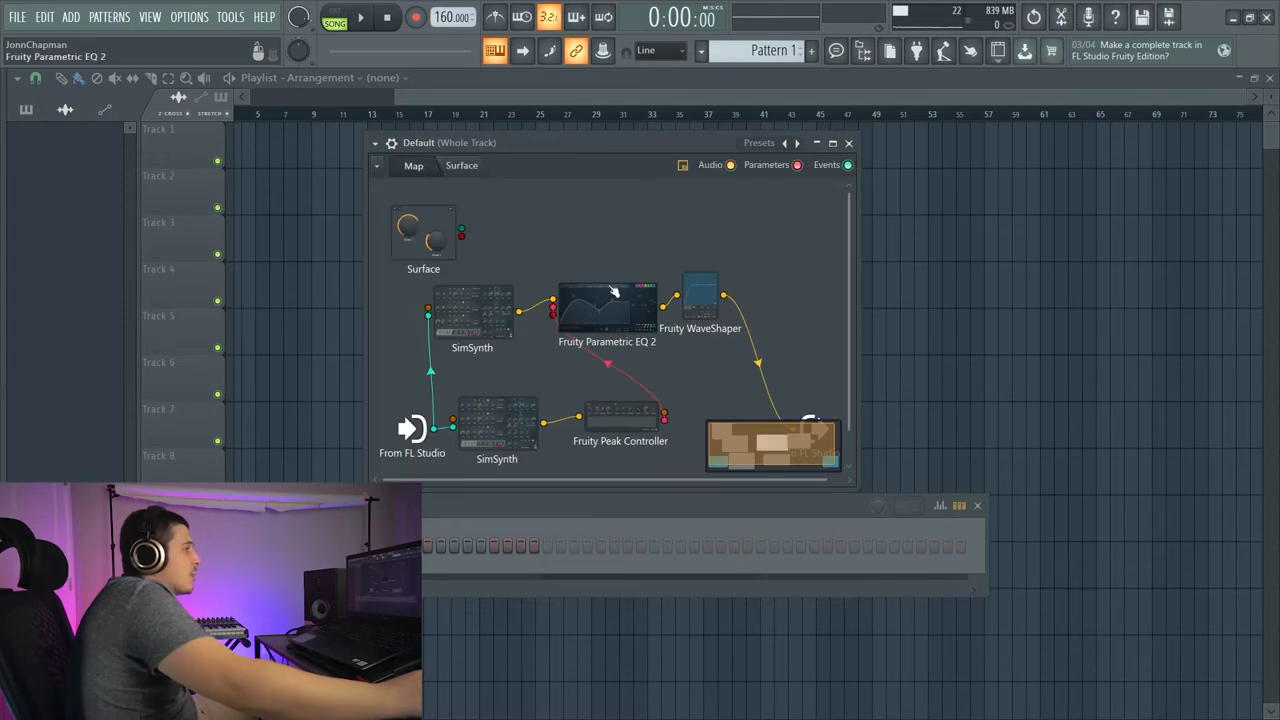
double_click(584, 317)
left_click_drag(720, 345, 390, 166)
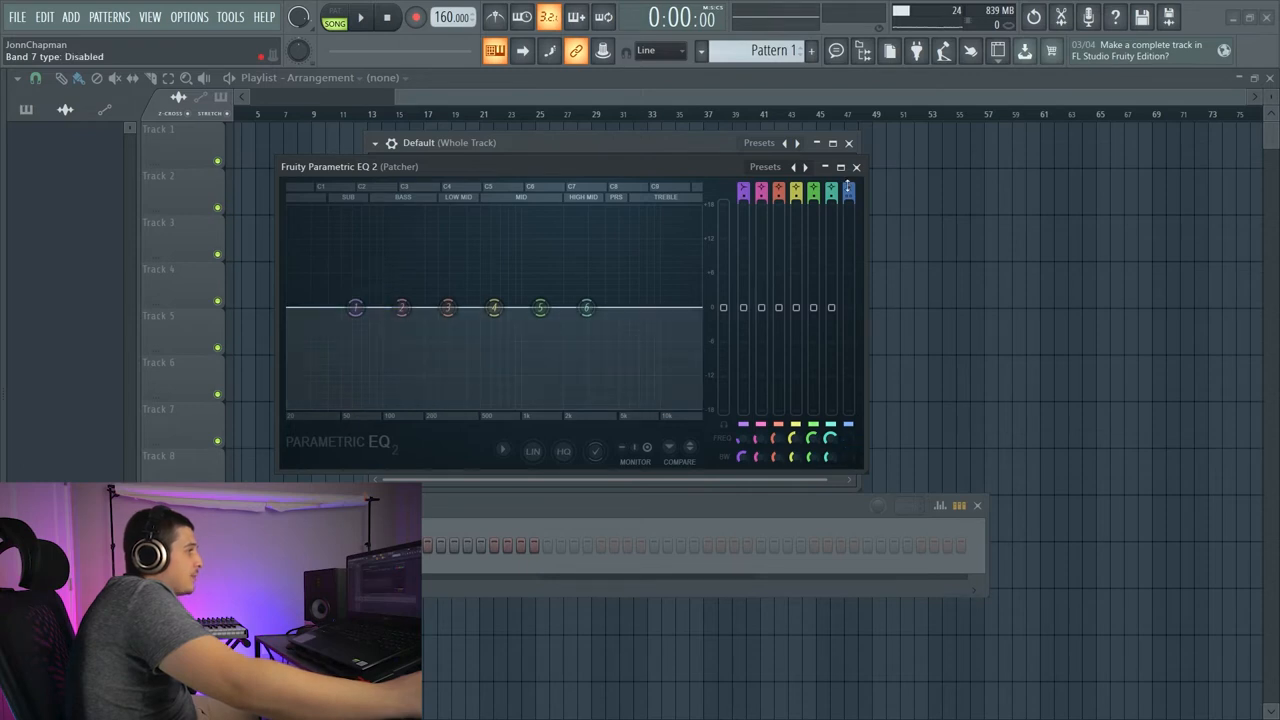
scroll(382, 308, "down", 1)
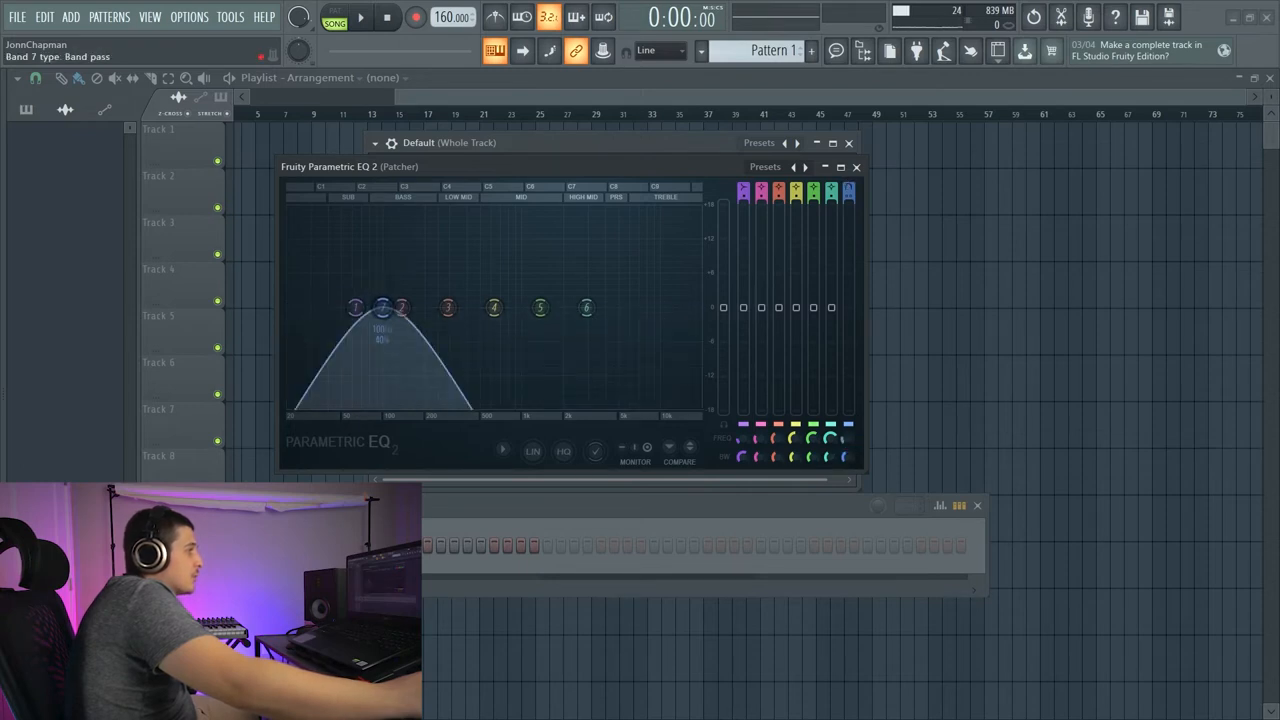
scroll(382, 308, "down", 1)
scroll(382, 308, "down", 1)
scroll(382, 308, "down", 1)
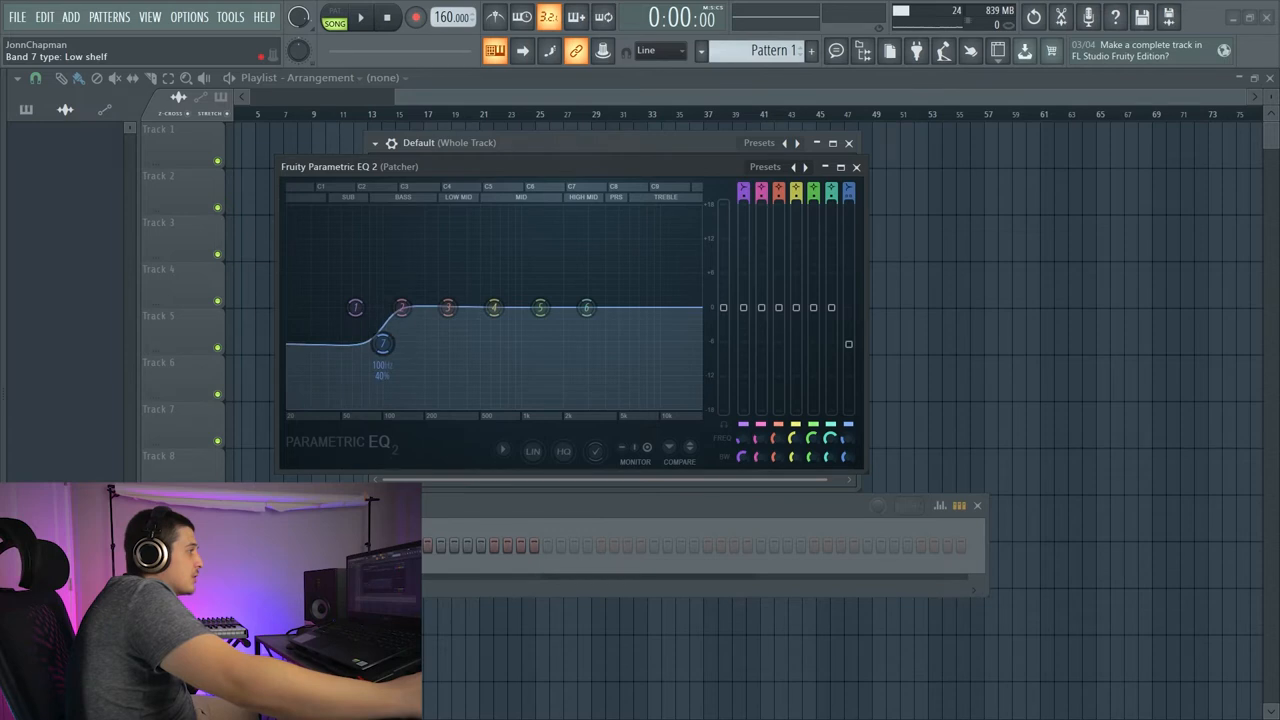
scroll(382, 308, "down", 1)
left_click_drag(382, 308, 382, 345)
scroll(382, 345, "down", 1)
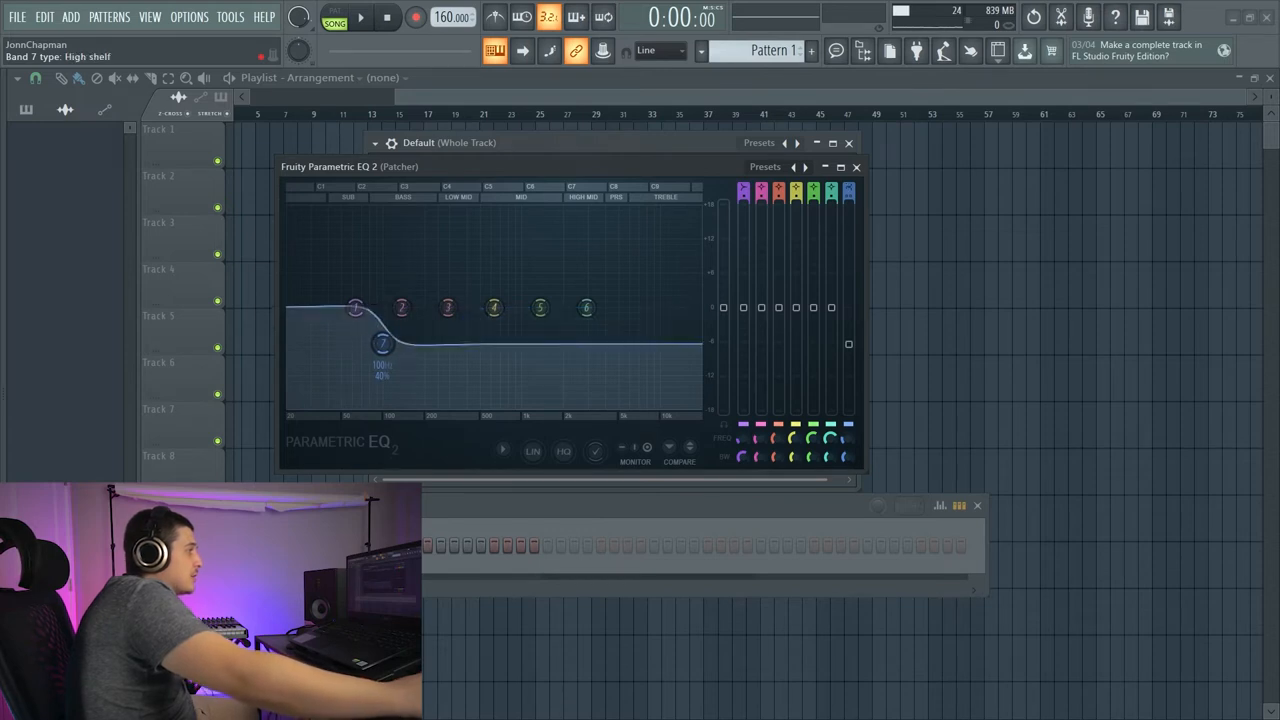
scroll(382, 345, "down", 1)
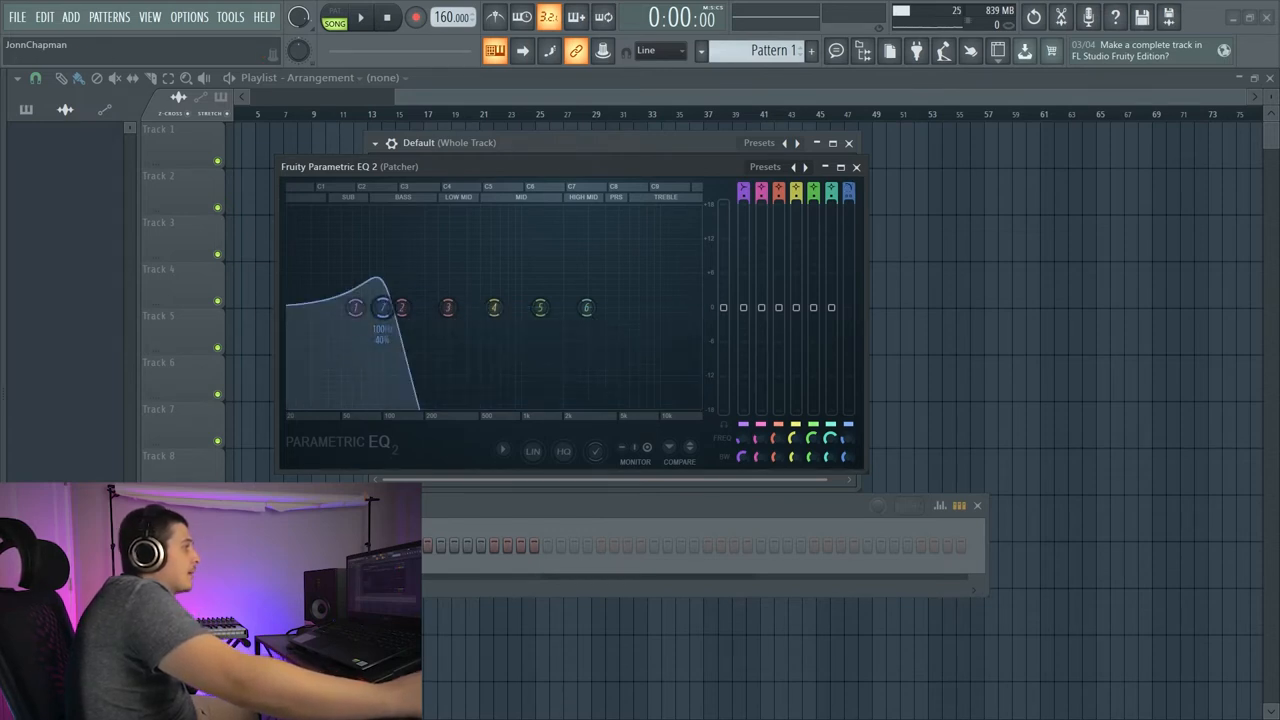
scroll(382, 330, "down", 1)
scroll(382, 308, "down", 1)
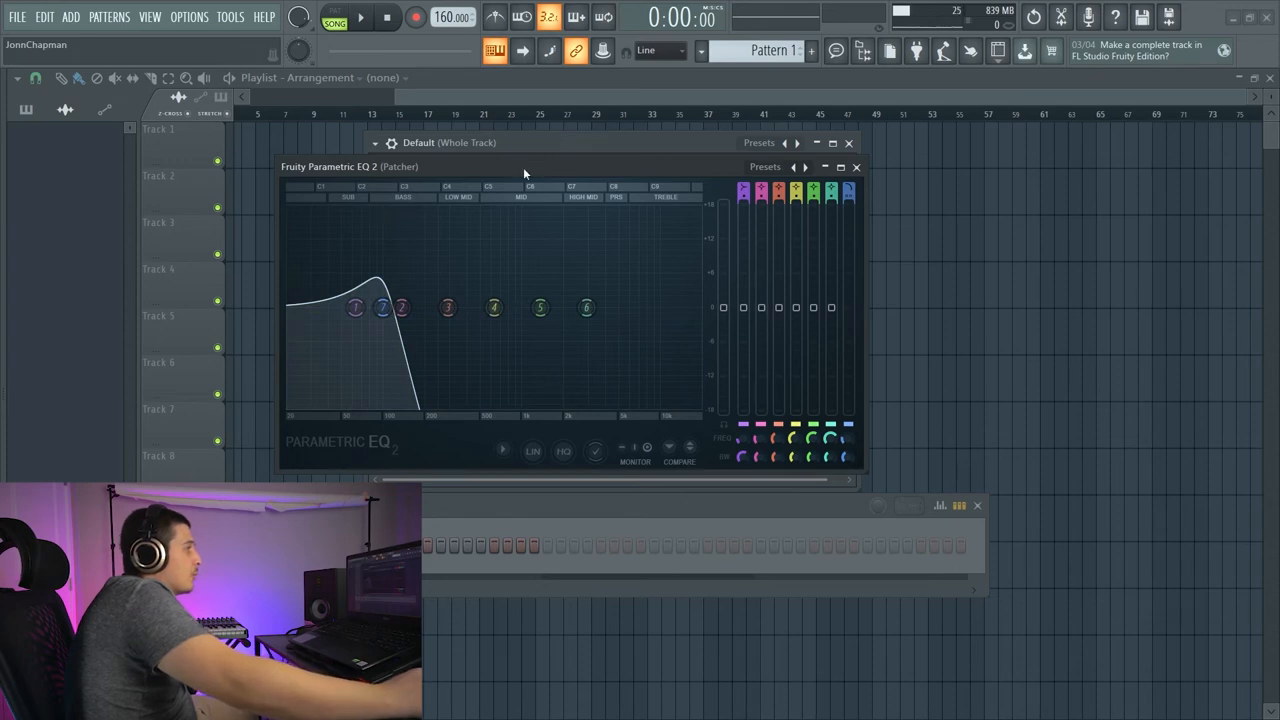
left_click_drag(523, 167, 625, 238)
left_click(450, 157)
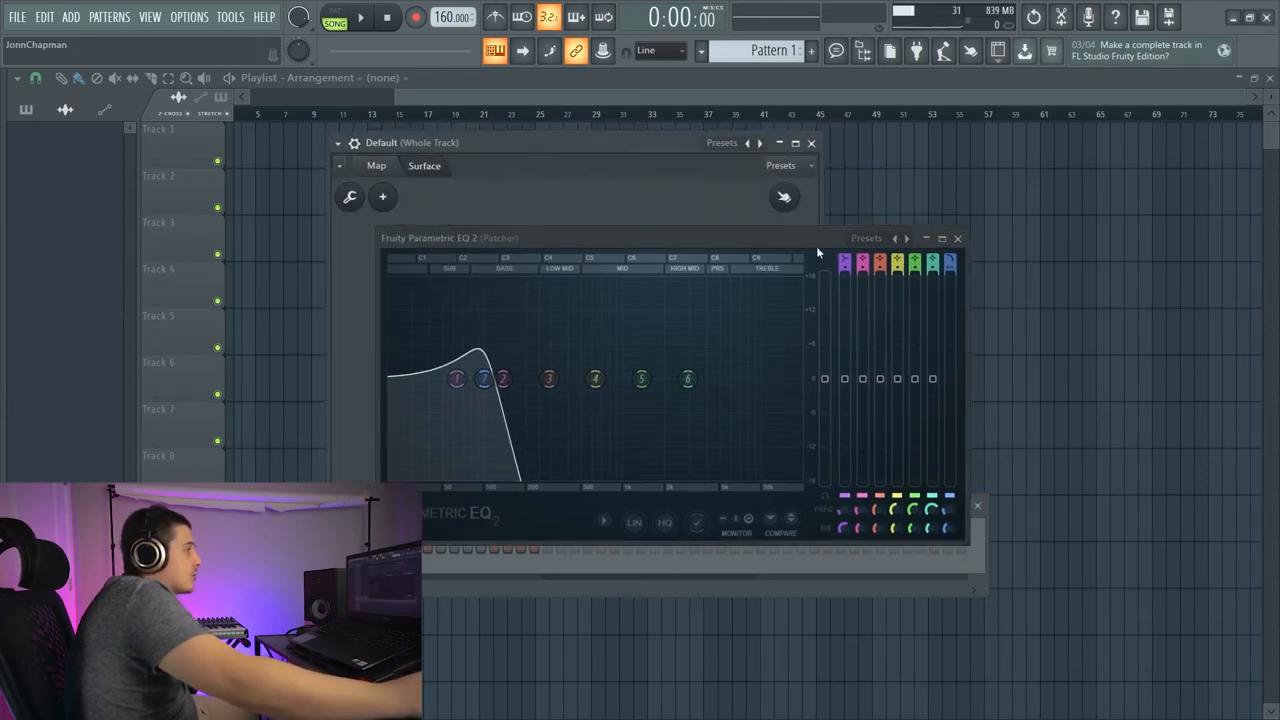
- Close the EQ, enable surface editing and set Knob 1's maximum value to 7
left_click(957, 238)
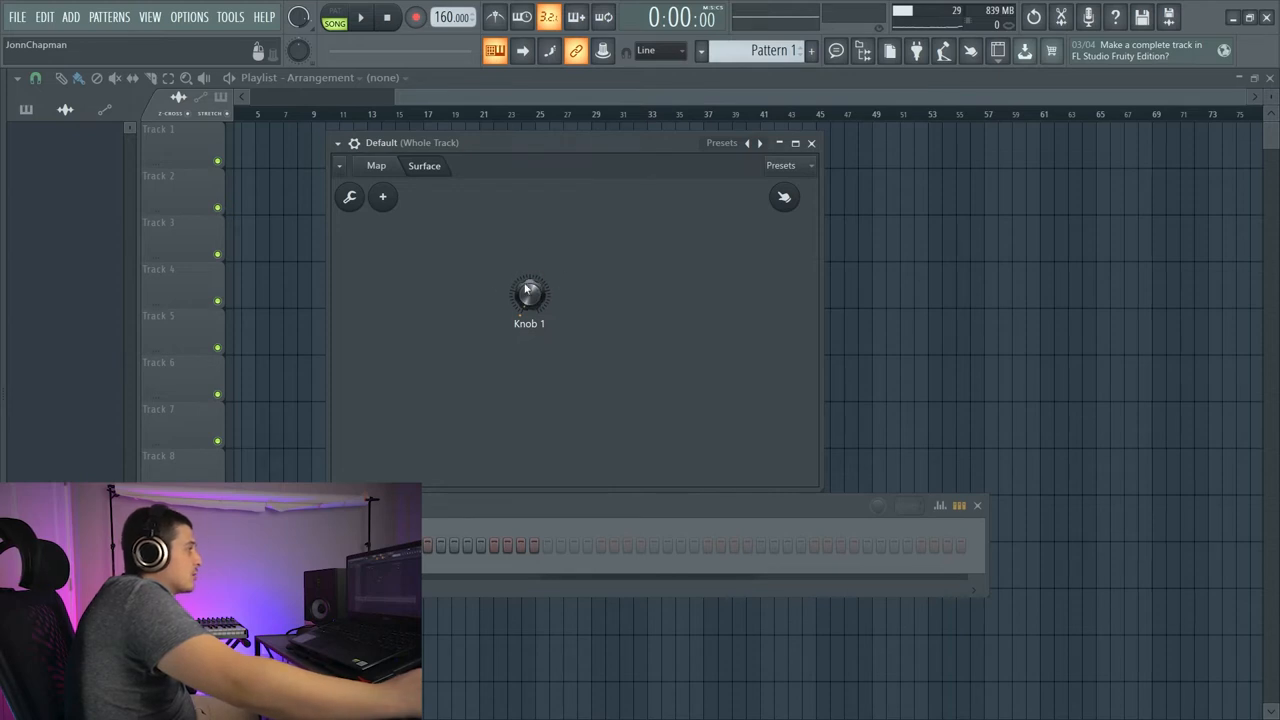
left_click(350, 197)
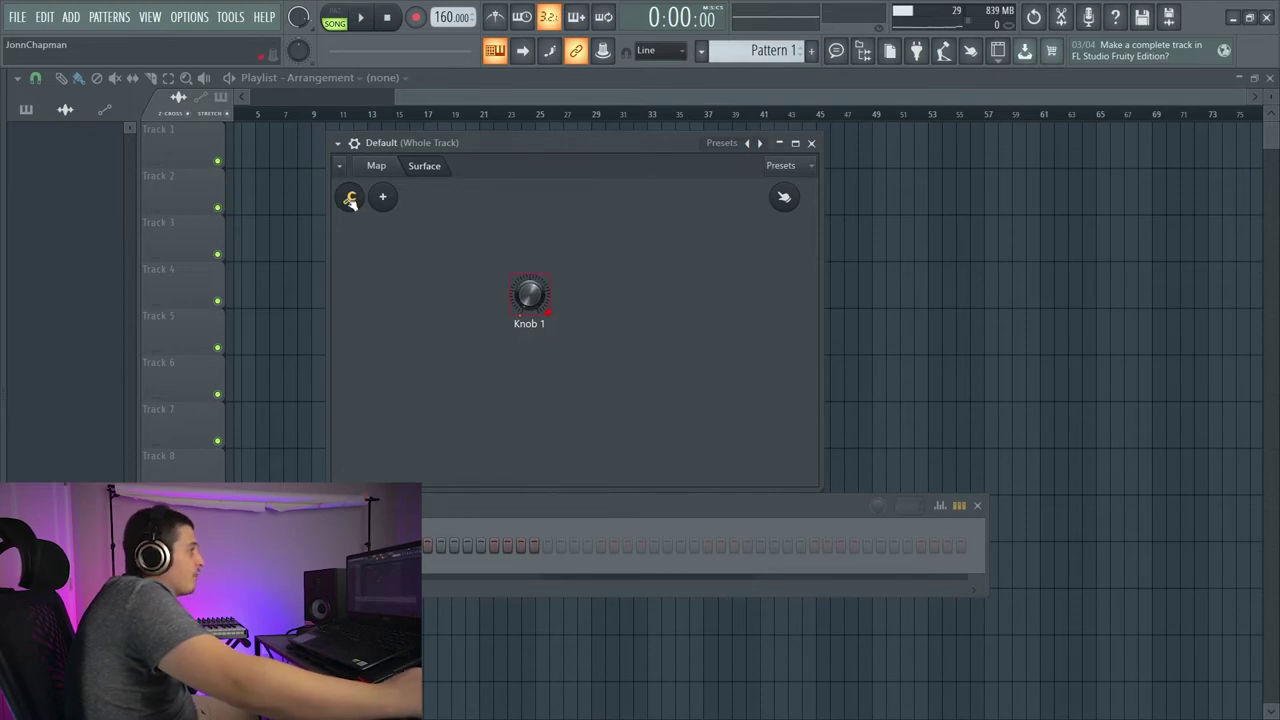
right_click(530, 300)
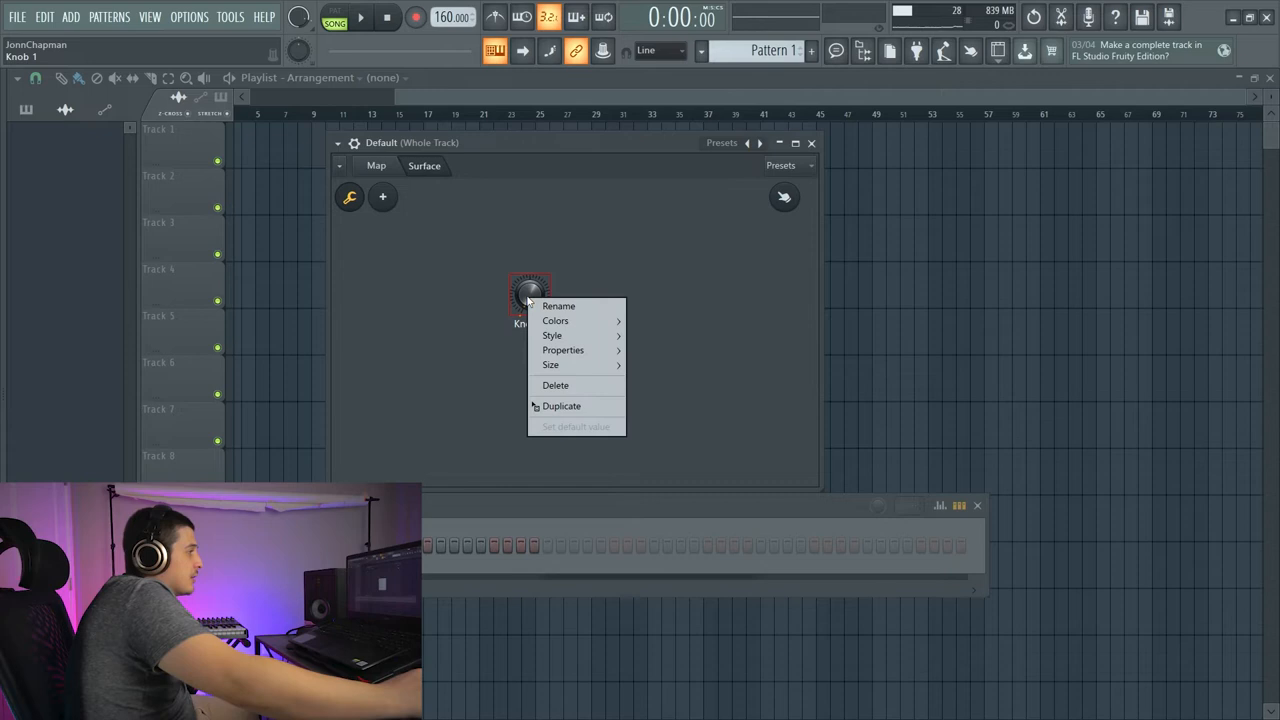
mouse_move(575, 350)
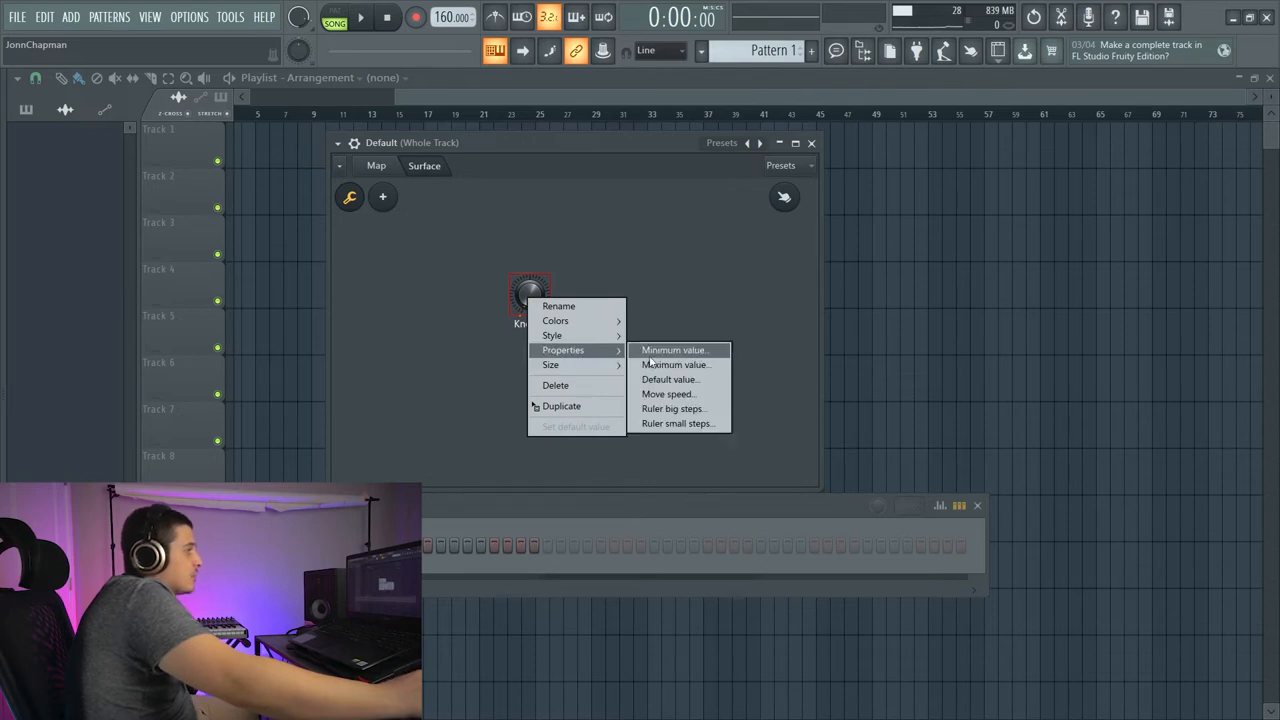
left_click(656, 366)
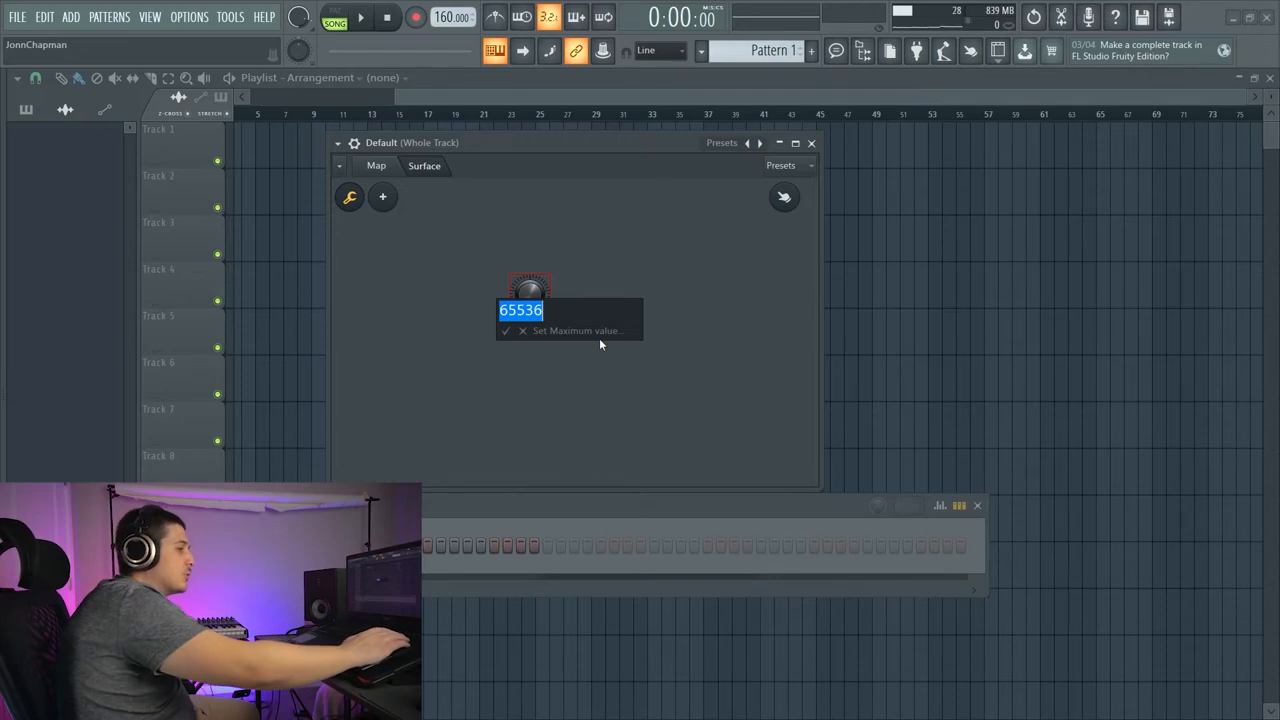
type("7")
key("Return")
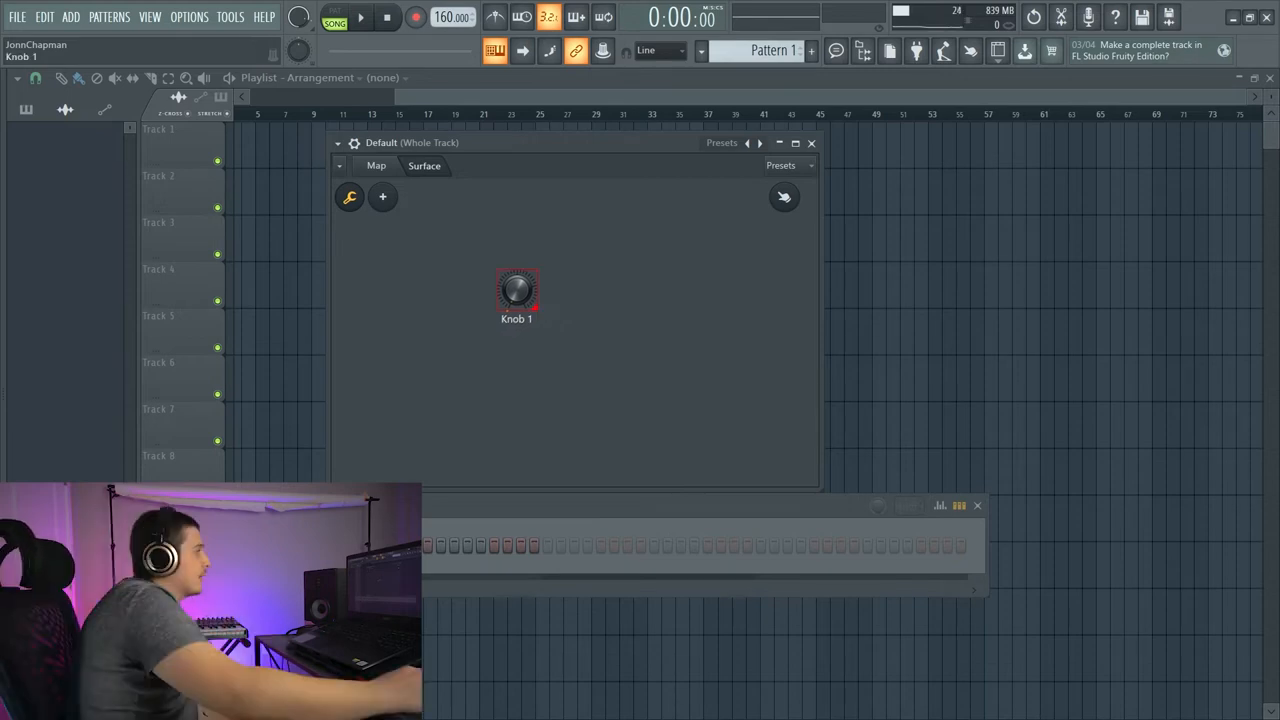
- Nudge Knob 1, check its move speed setting and finish editing the surface layout
left_click_drag(552, 310, 544, 307)
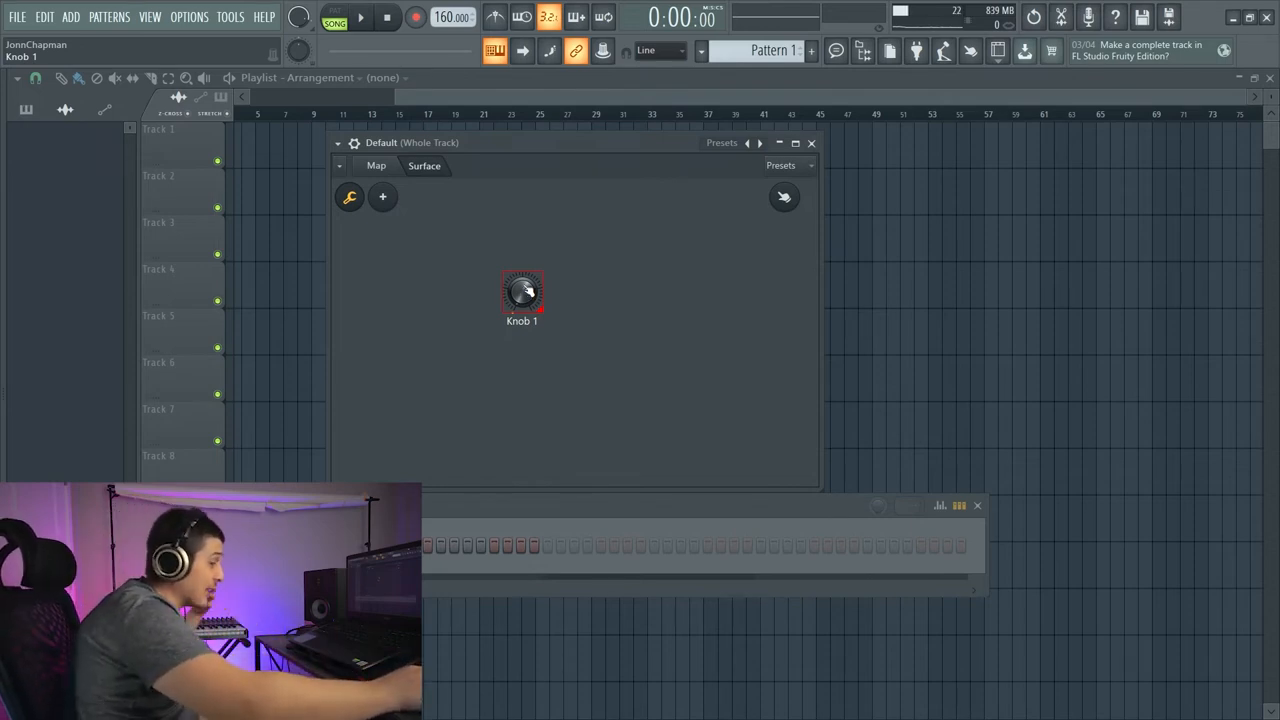
right_click(527, 290)
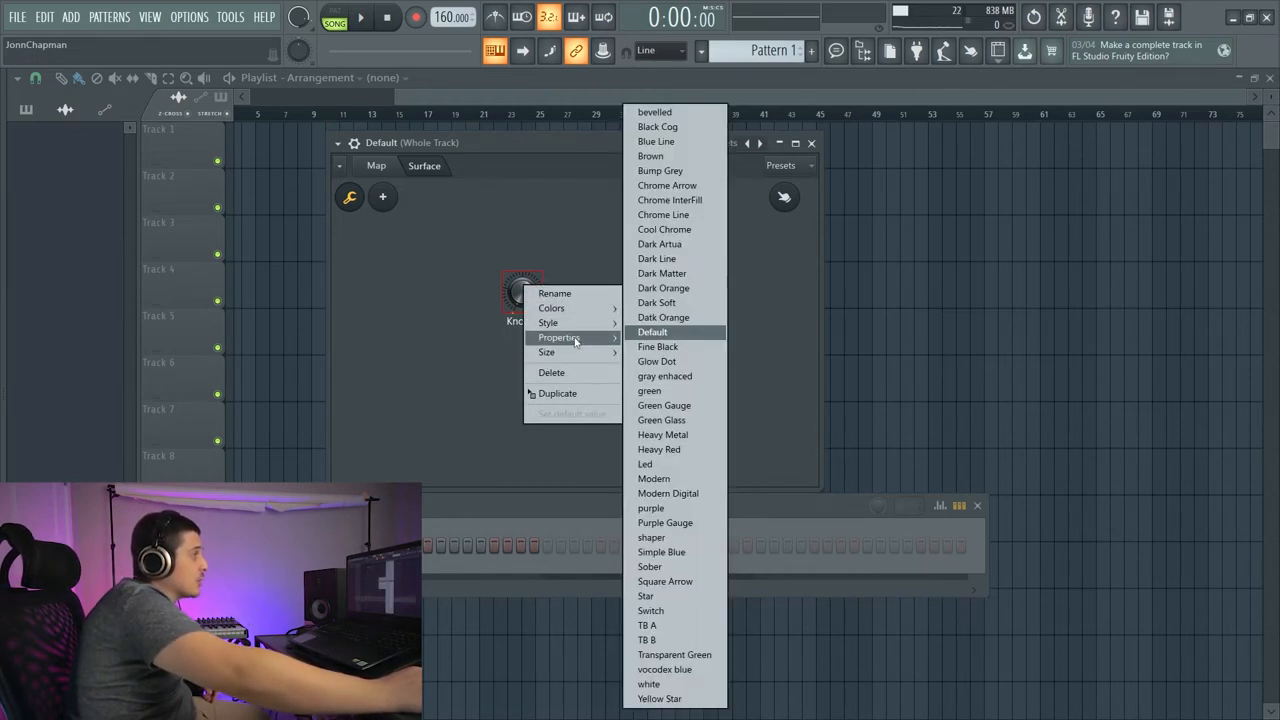
mouse_move(558, 337)
left_click(686, 385)
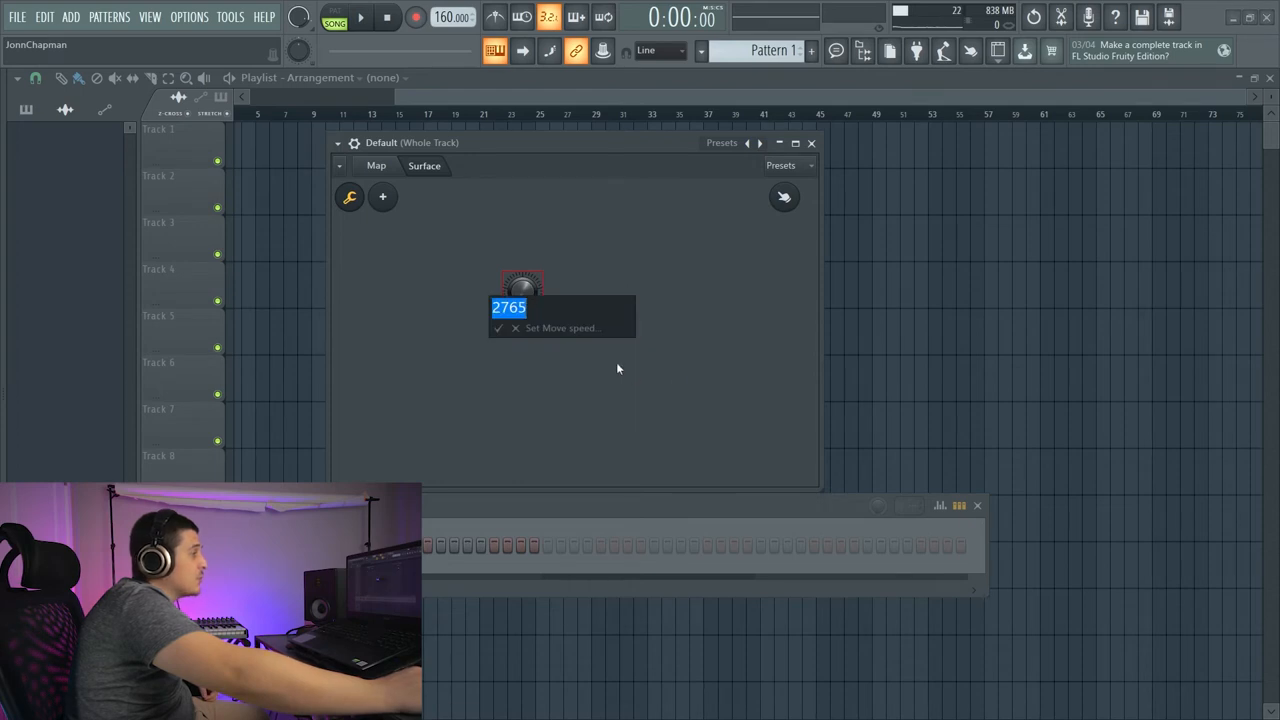
key("Return")
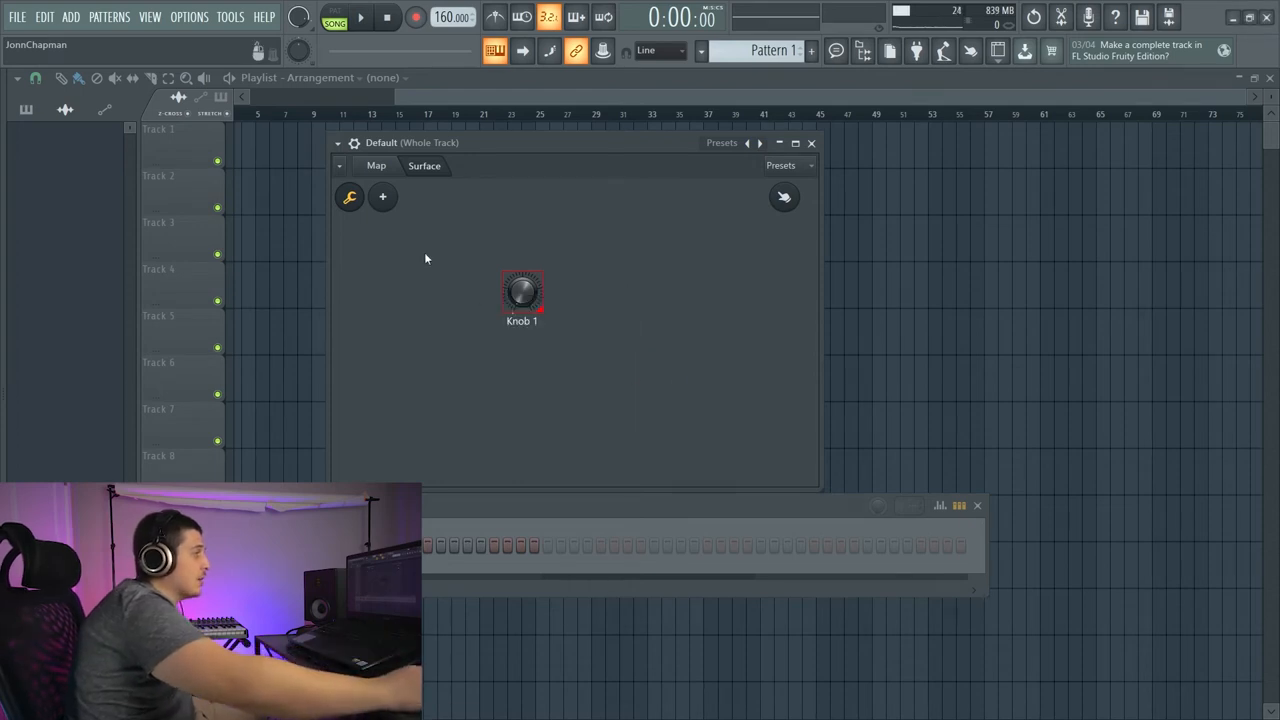
left_click(349, 197)
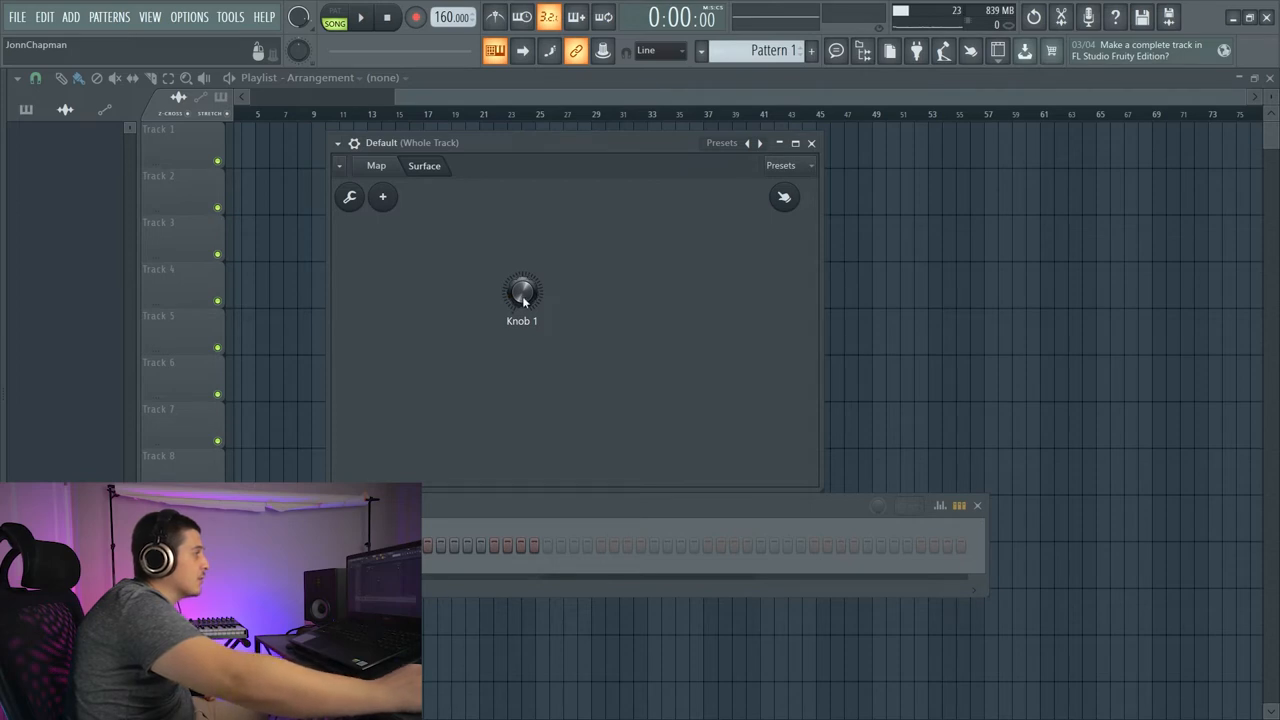
- Cable the Surface's Knob 1 output into Fruity Parametric EQ 2's Band 7 type input on the map
left_click(378, 166)
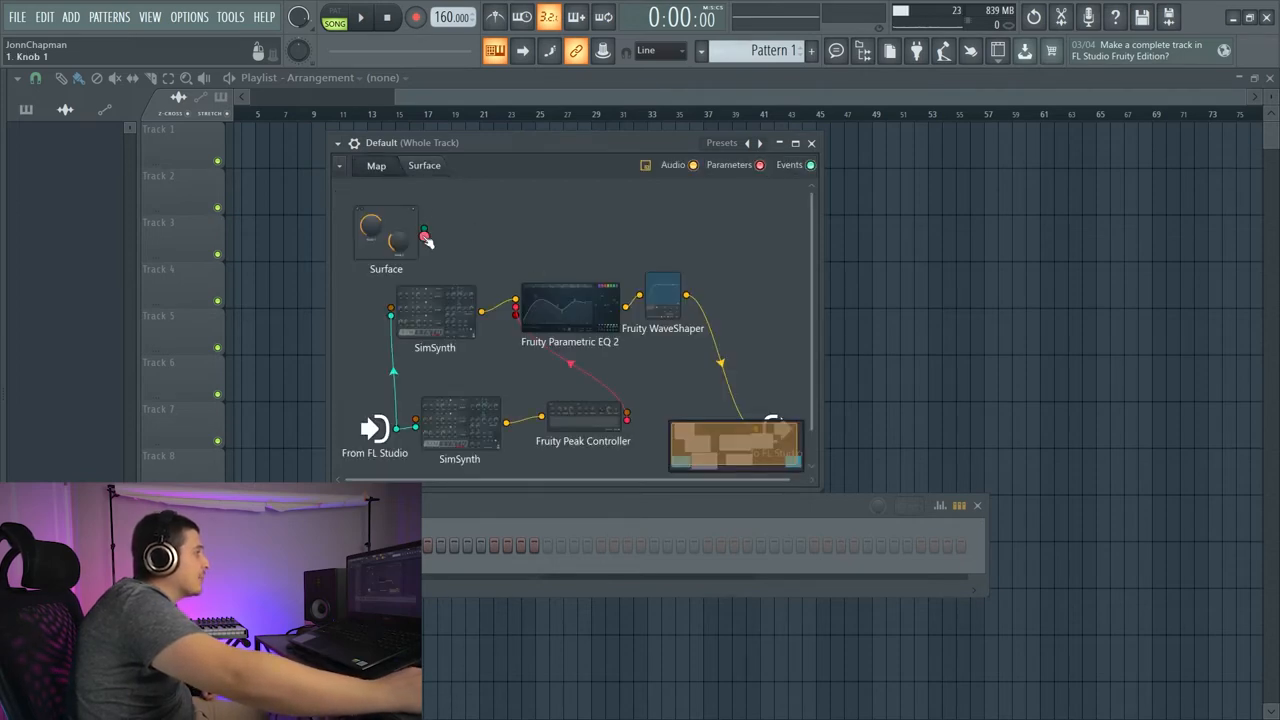
left_click_drag(425, 237, 430, 245)
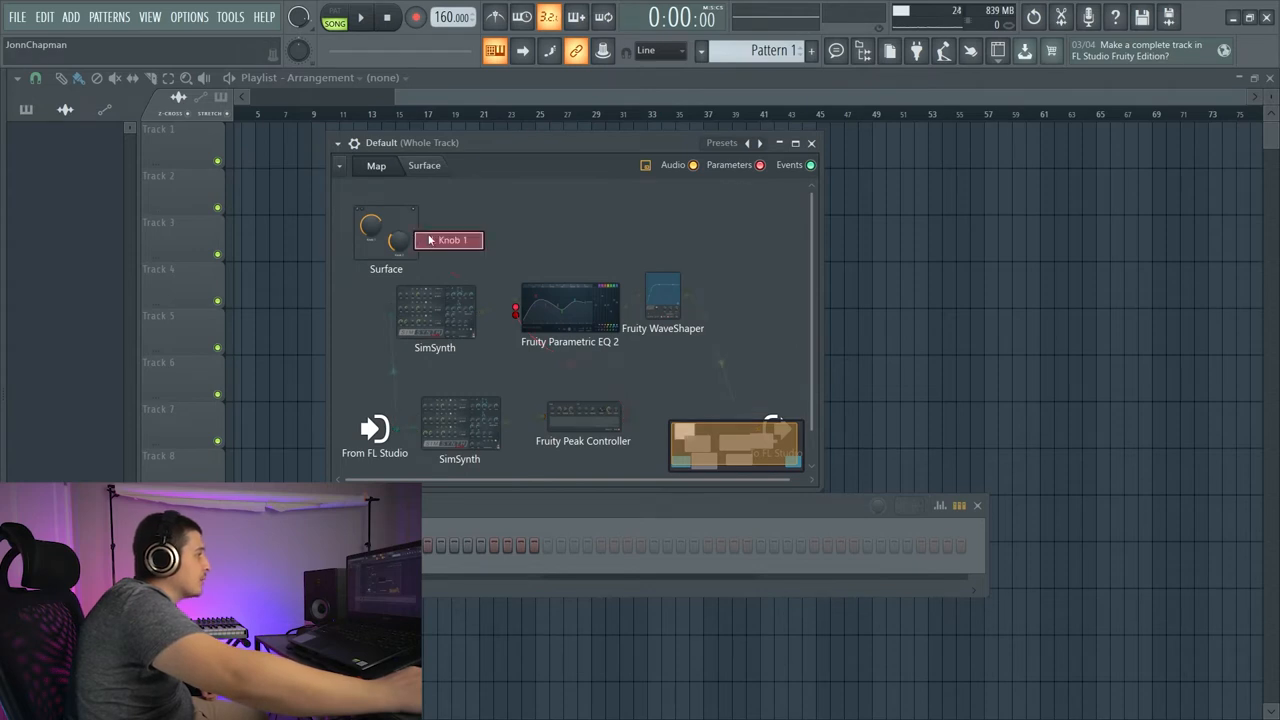
left_click(455, 211)
left_click_drag(427, 238, 514, 313)
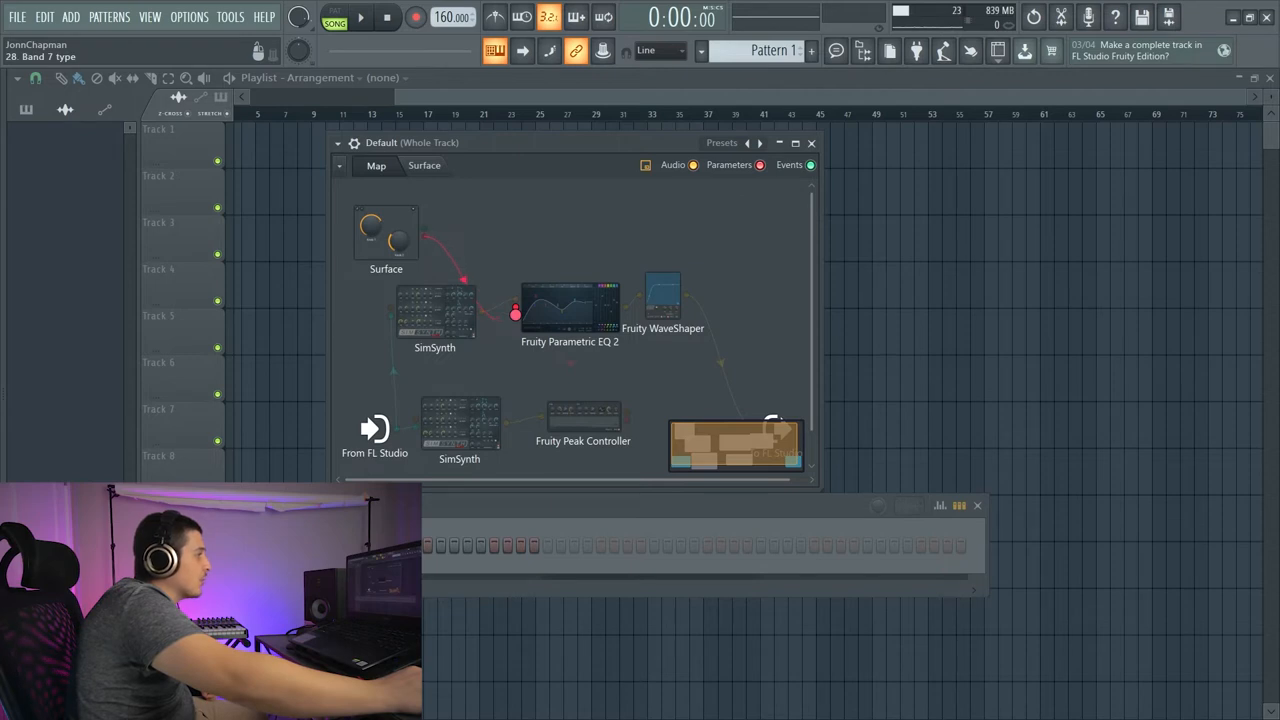
left_click_drag(514, 313, 514, 313)
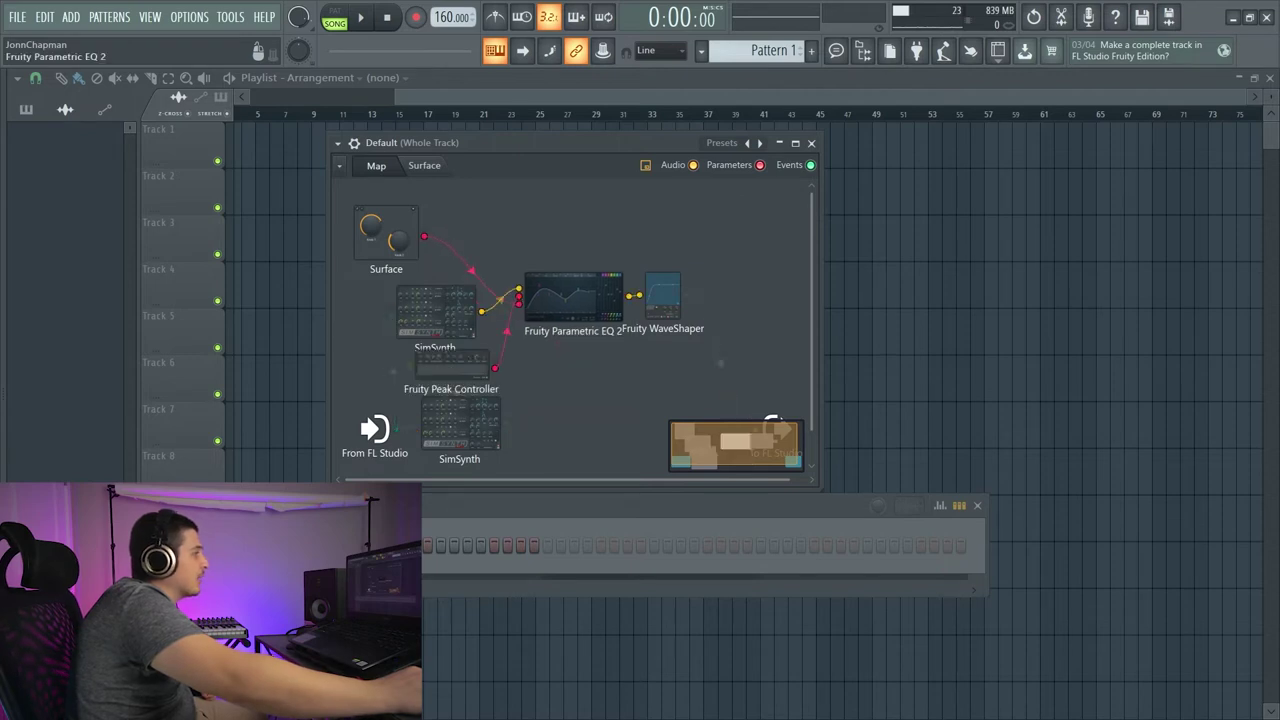
left_click(424, 165)
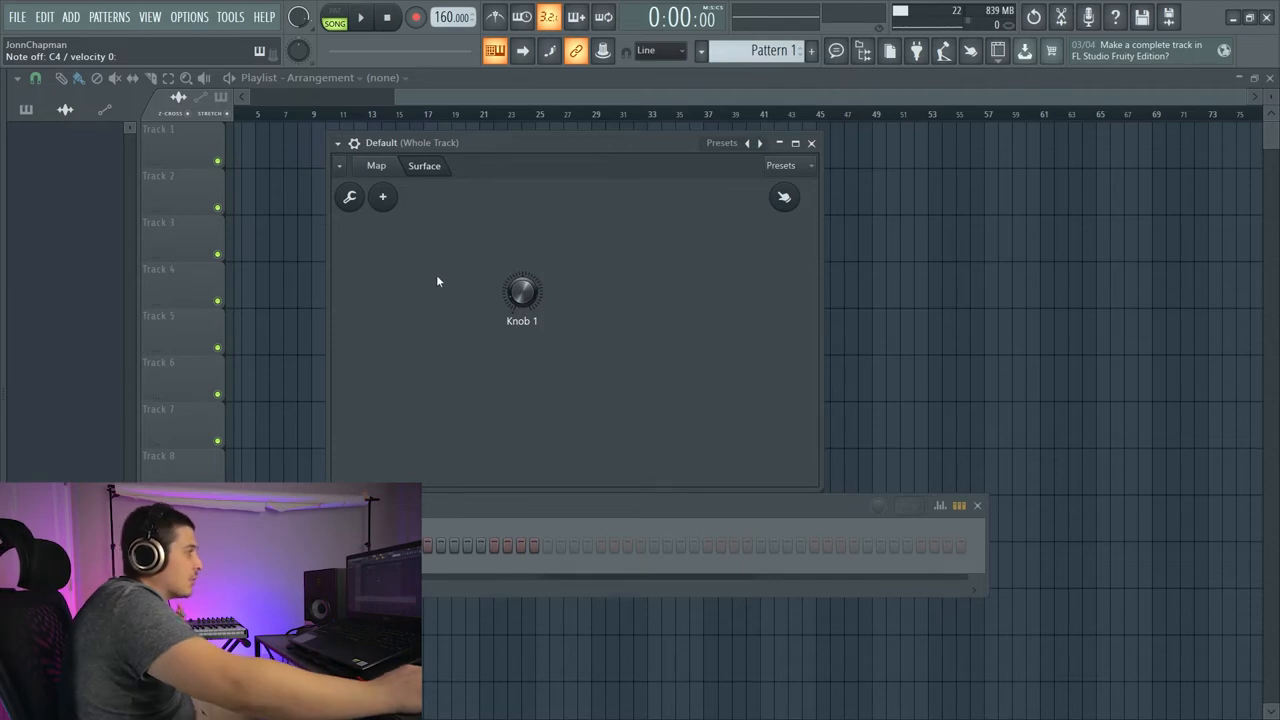
- In surface edit mode, rename Knob 1 to Filter Type
left_click(349, 197)
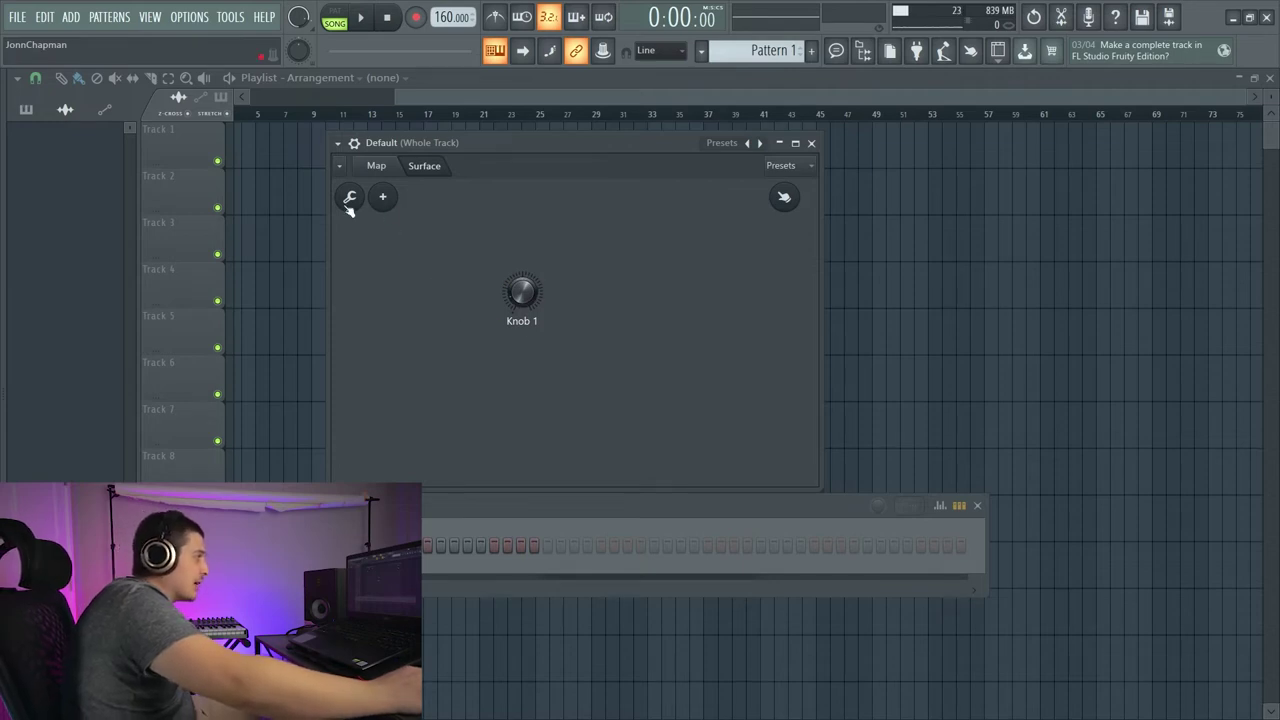
right_click(529, 330)
left_click(548, 308)
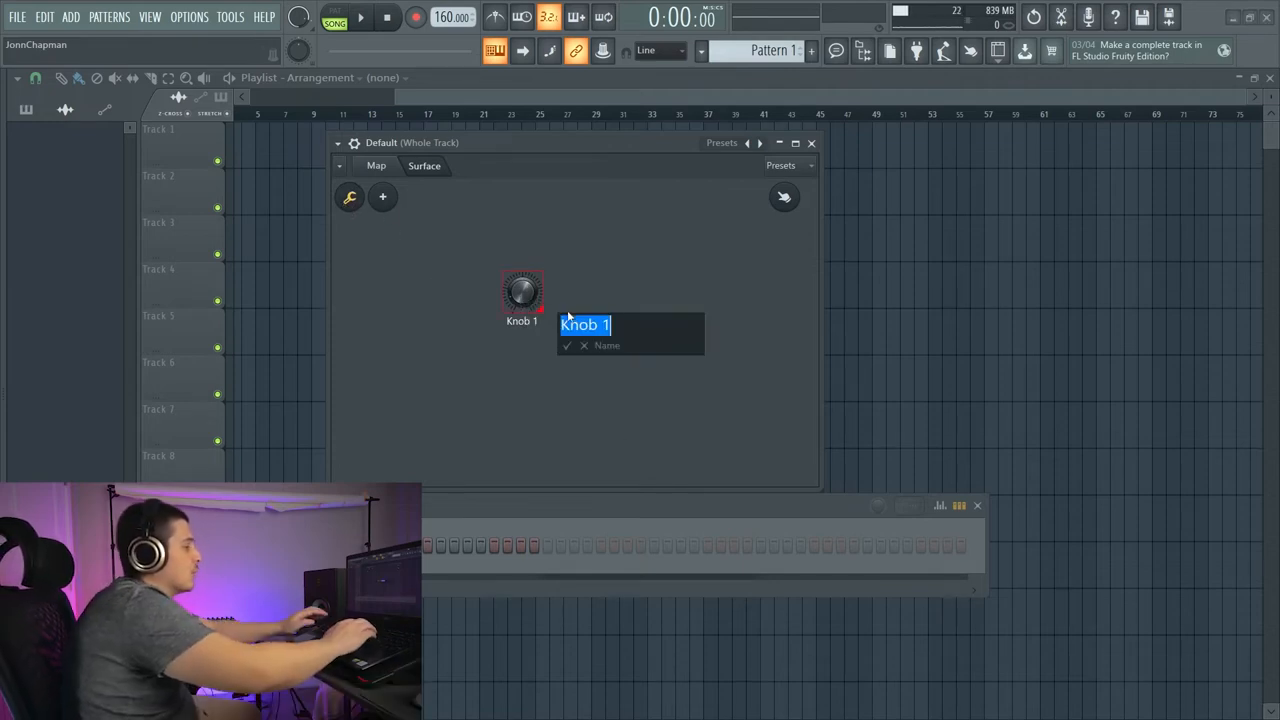
type("Filt")
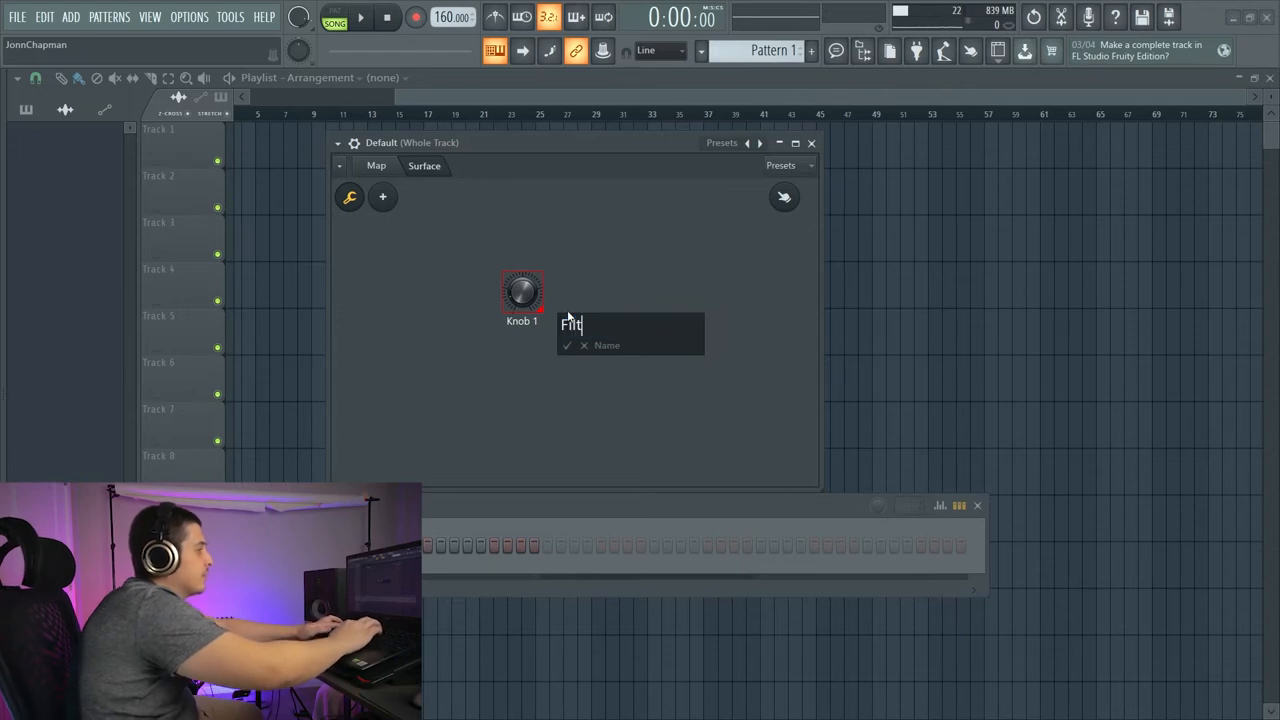
type("er Type")
key("Return")
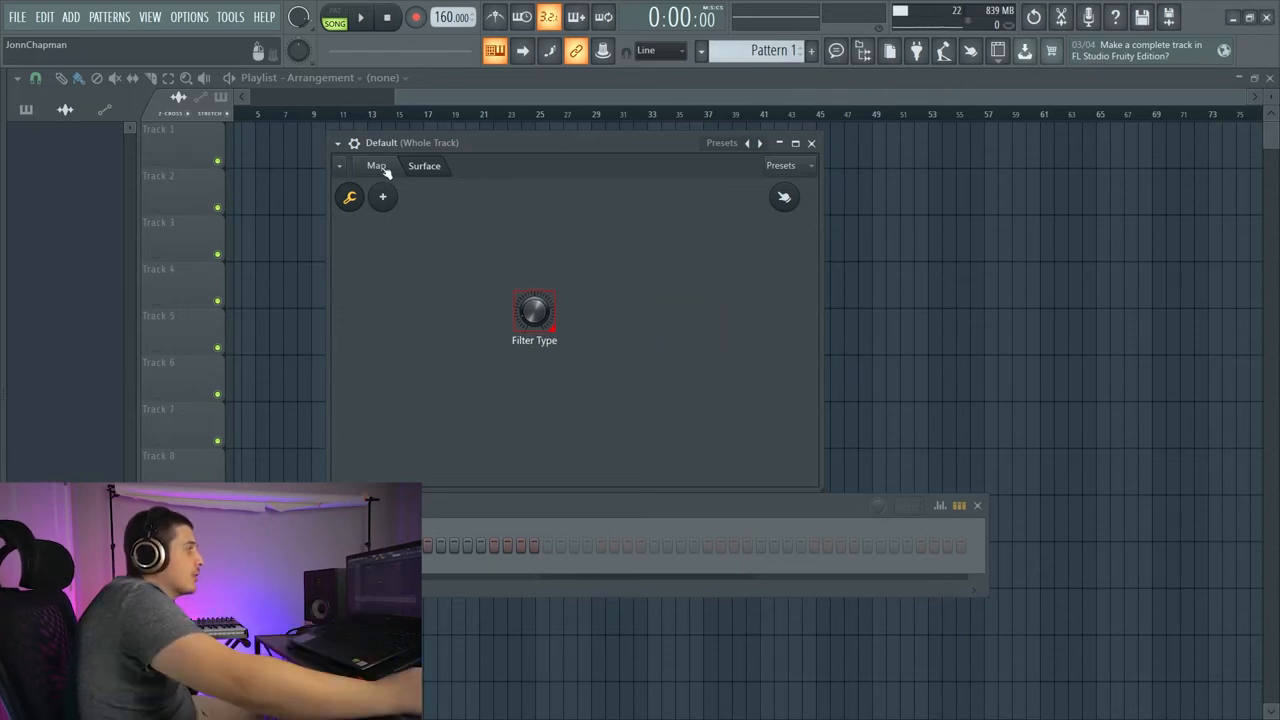
- Check the routing map, then move the Filter Type knob slightly down and left on the surface
left_click(376, 165)
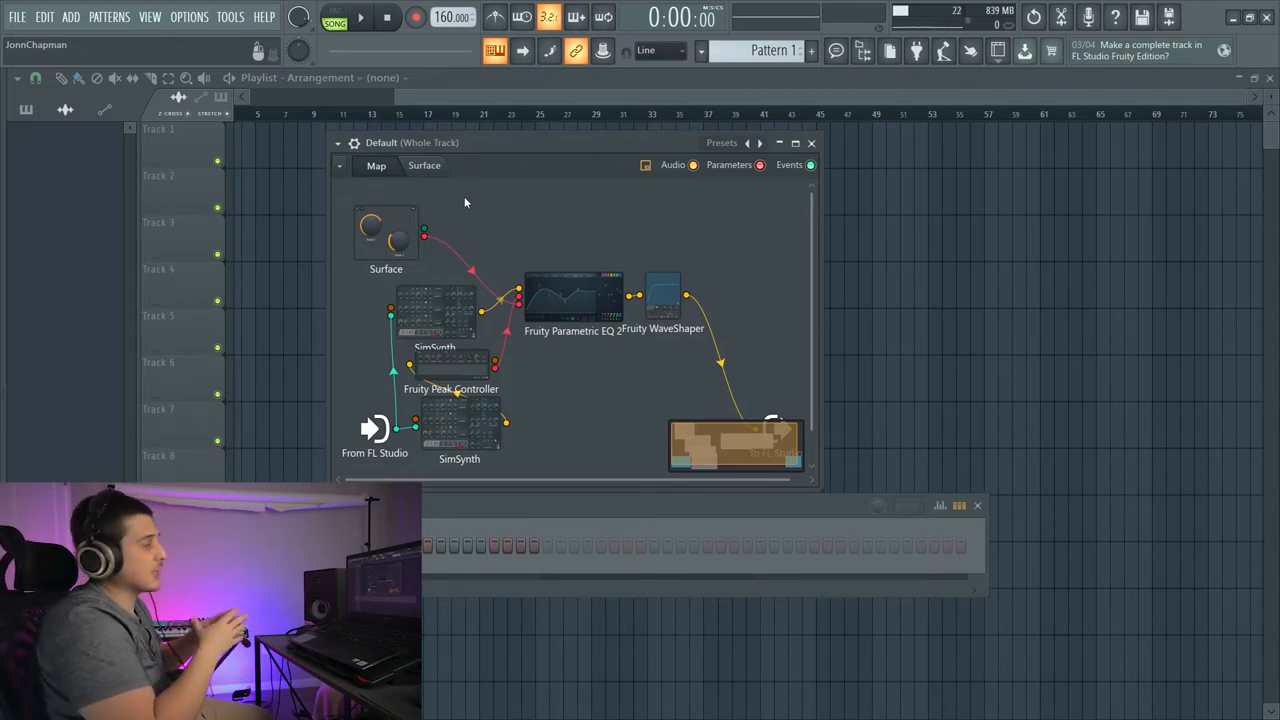
left_click(424, 165)
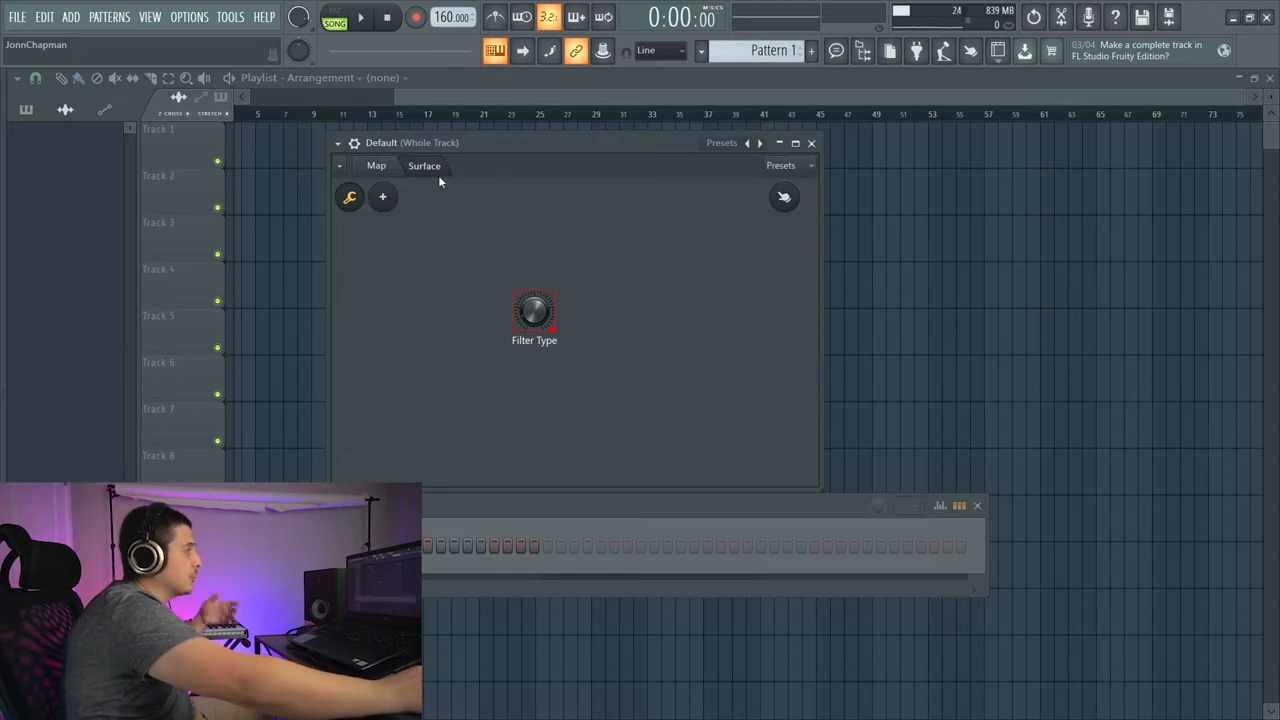
left_click_drag(548, 315, 517, 327)
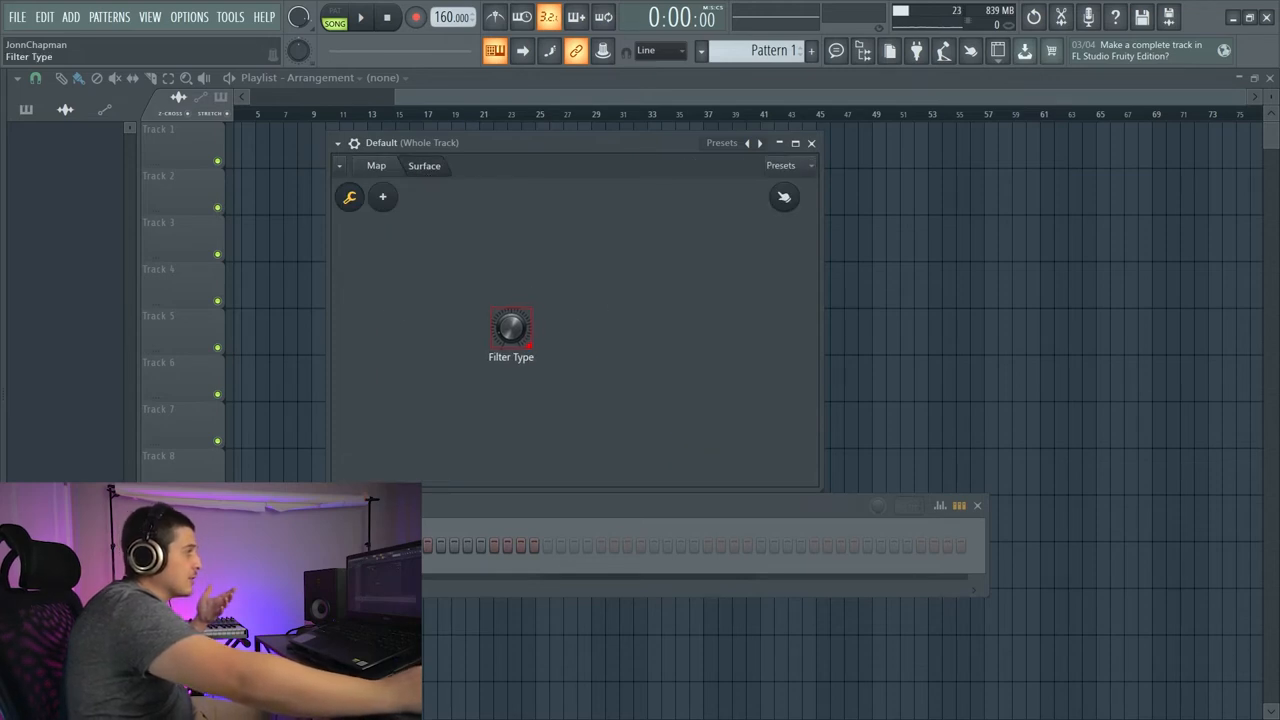
- Line up Parametric EQ 2, WaveShaper and To FL Studio in a row across the top of the map
left_click(376, 166)
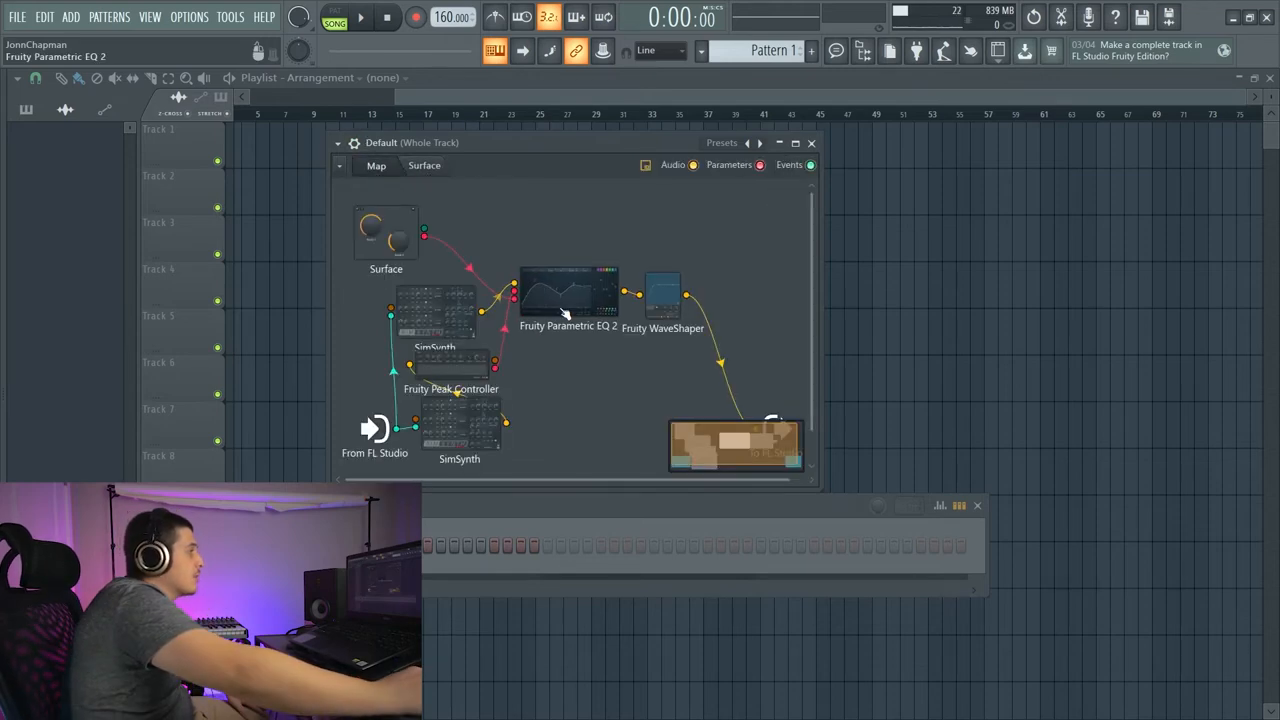
left_click_drag(565, 280, 500, 235)
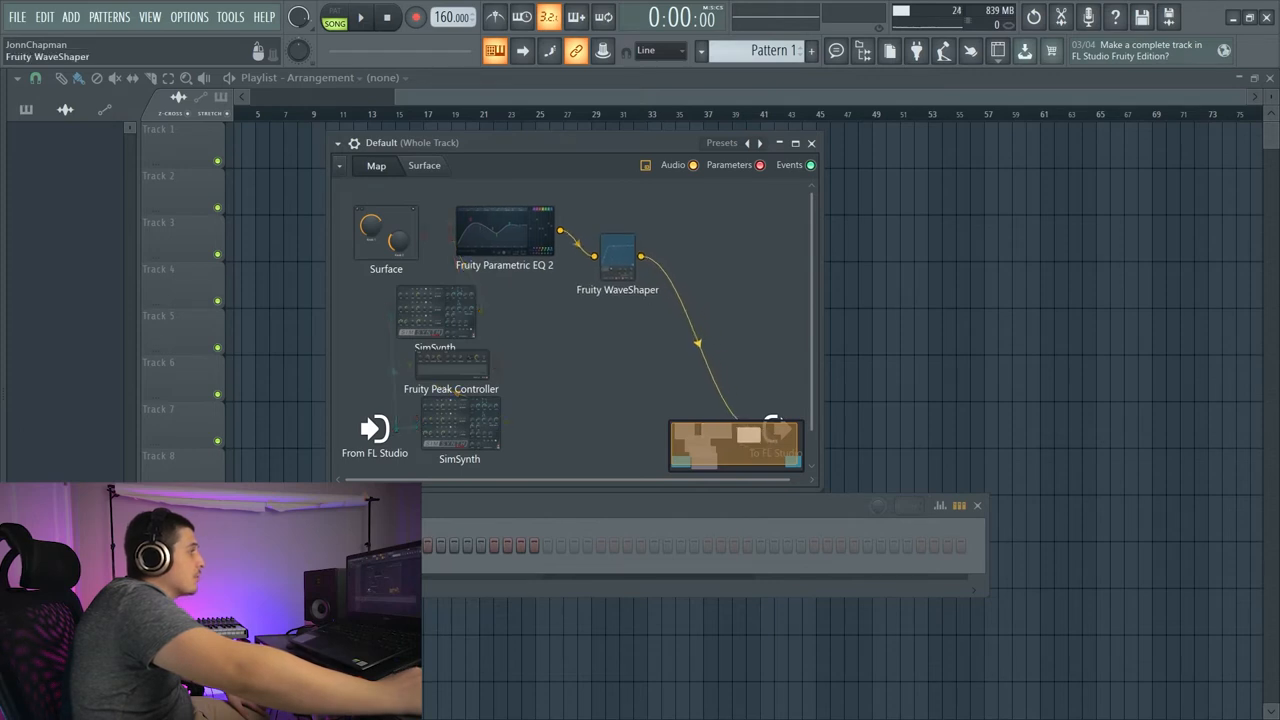
left_click_drag(660, 298, 601, 238)
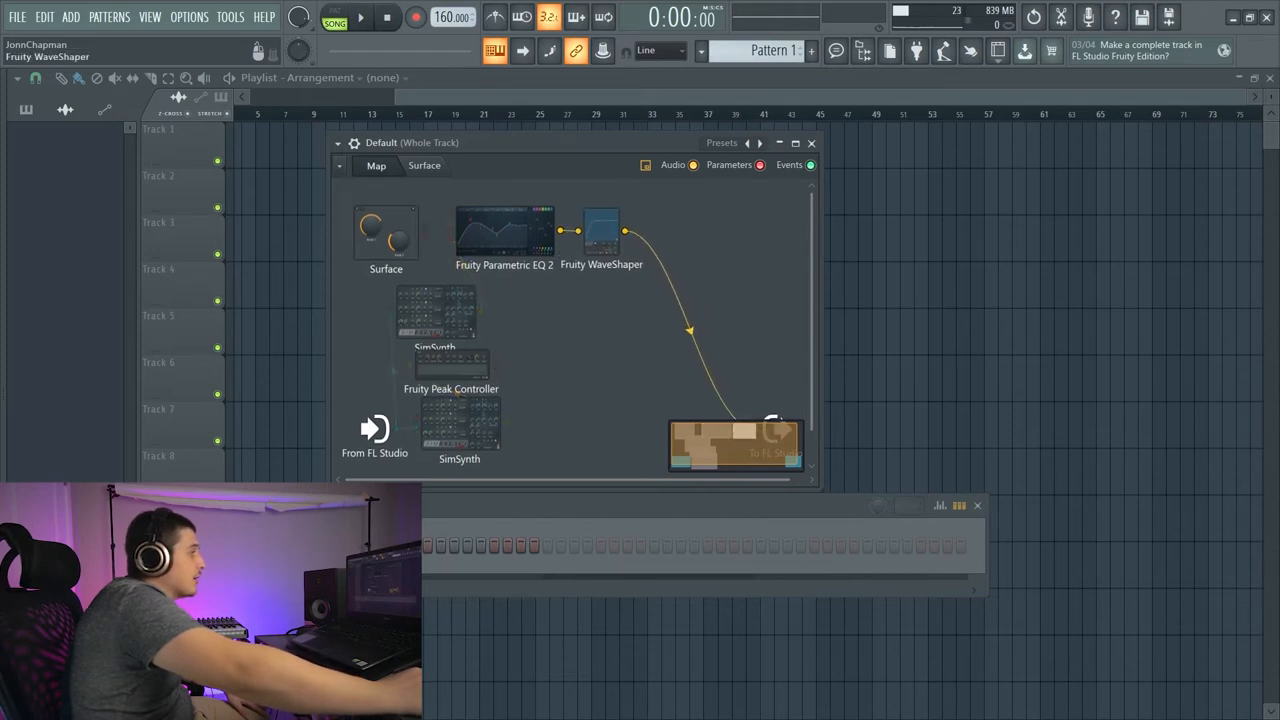
left_click_drag(772, 425, 756, 232)
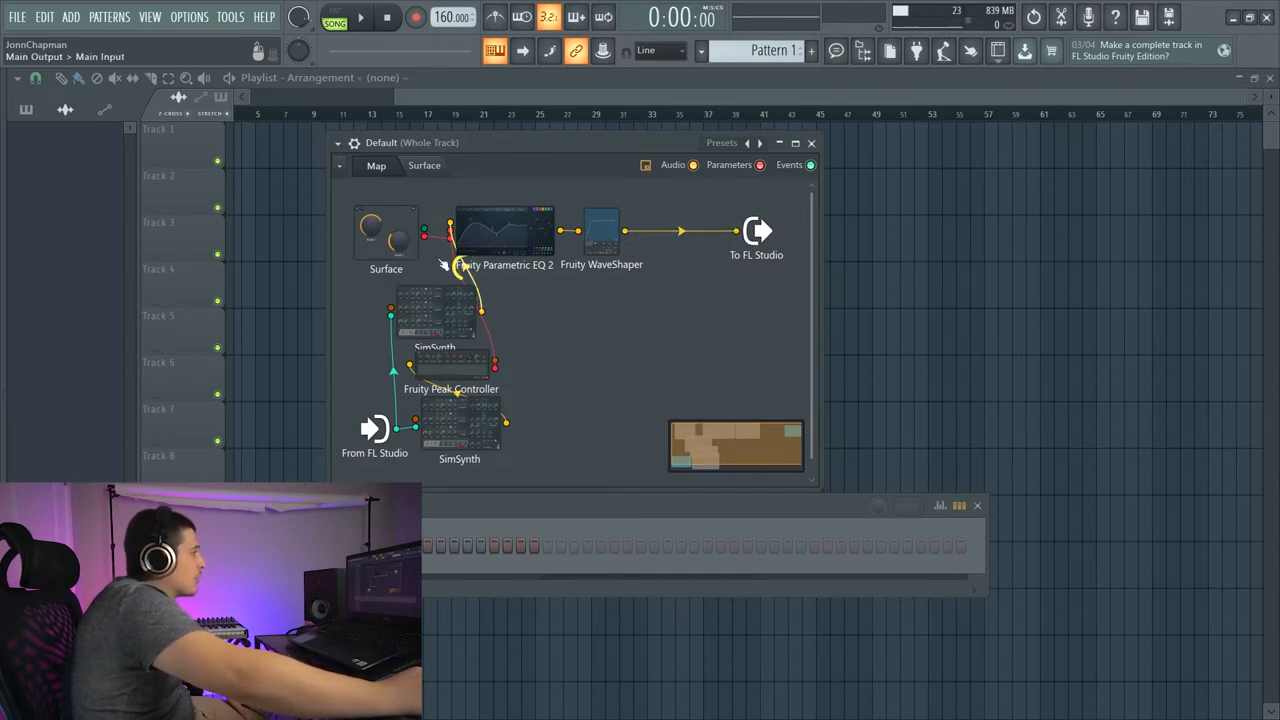
- Add a Frequency Splitter to the patch and place it below the WaveShaper
left_click(339, 165)
left_click(348, 187)
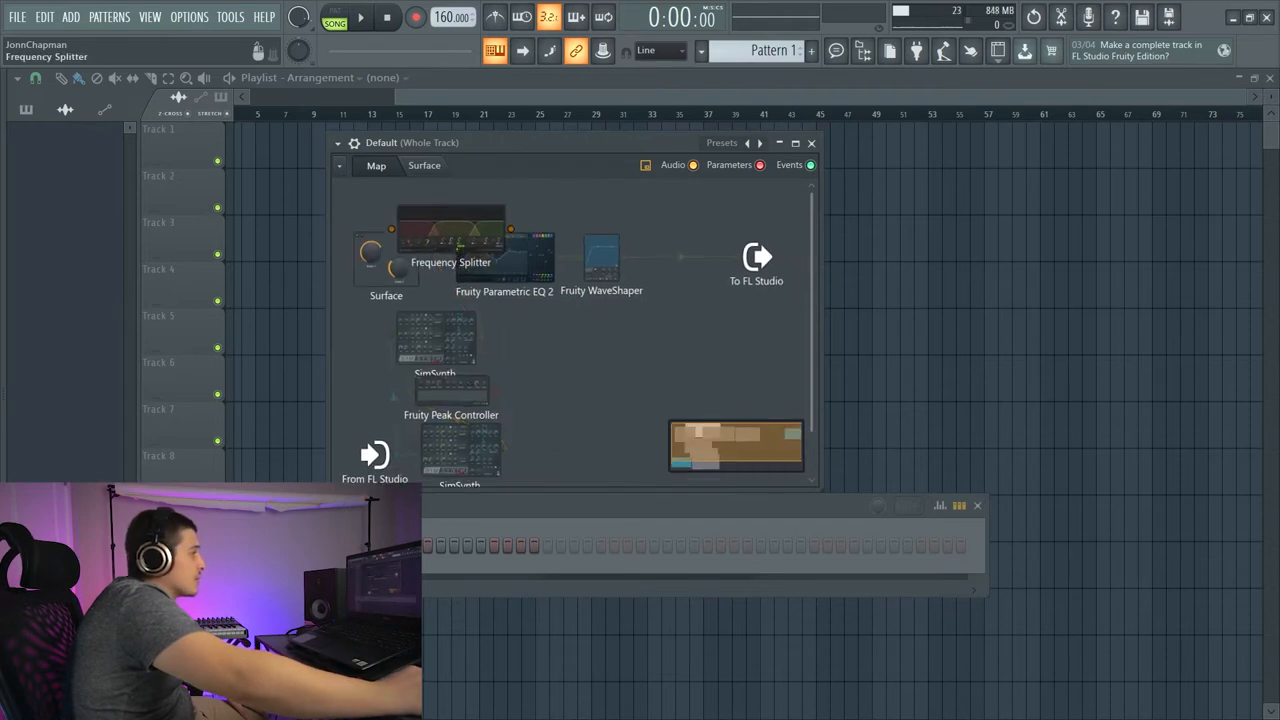
left_click_drag(420, 243, 593, 323)
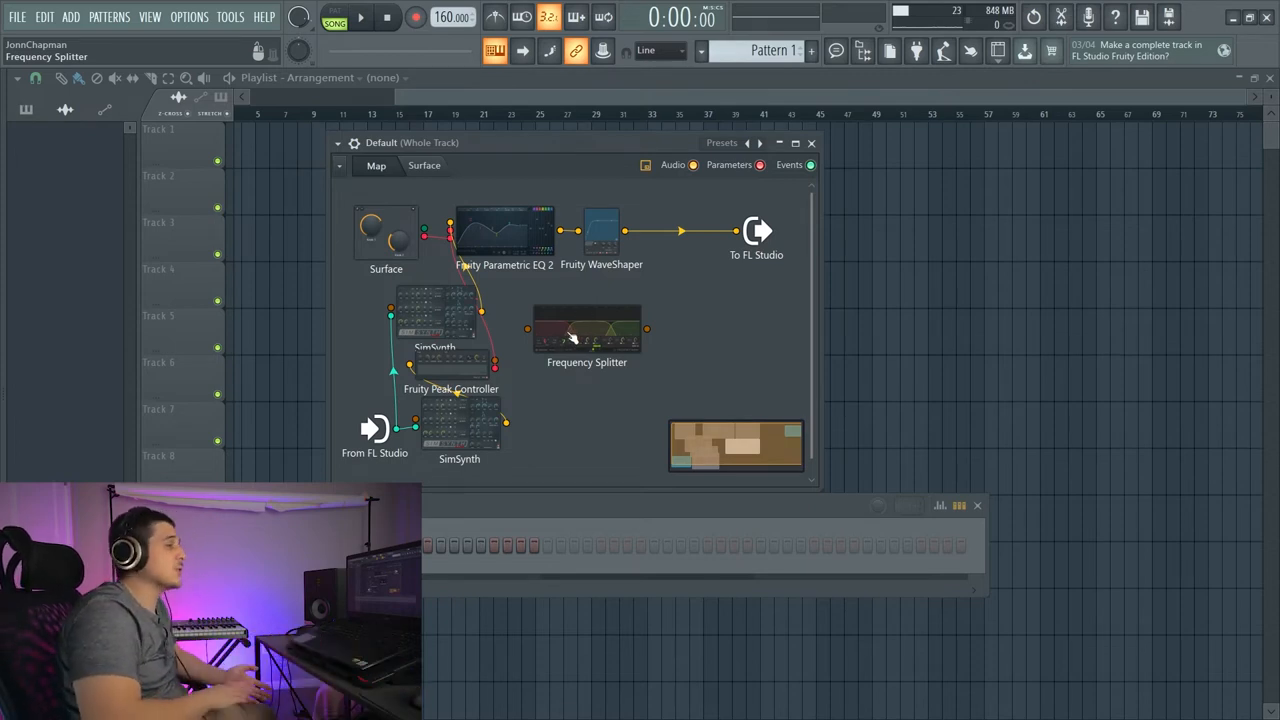
left_click_drag(572, 338, 625, 334)
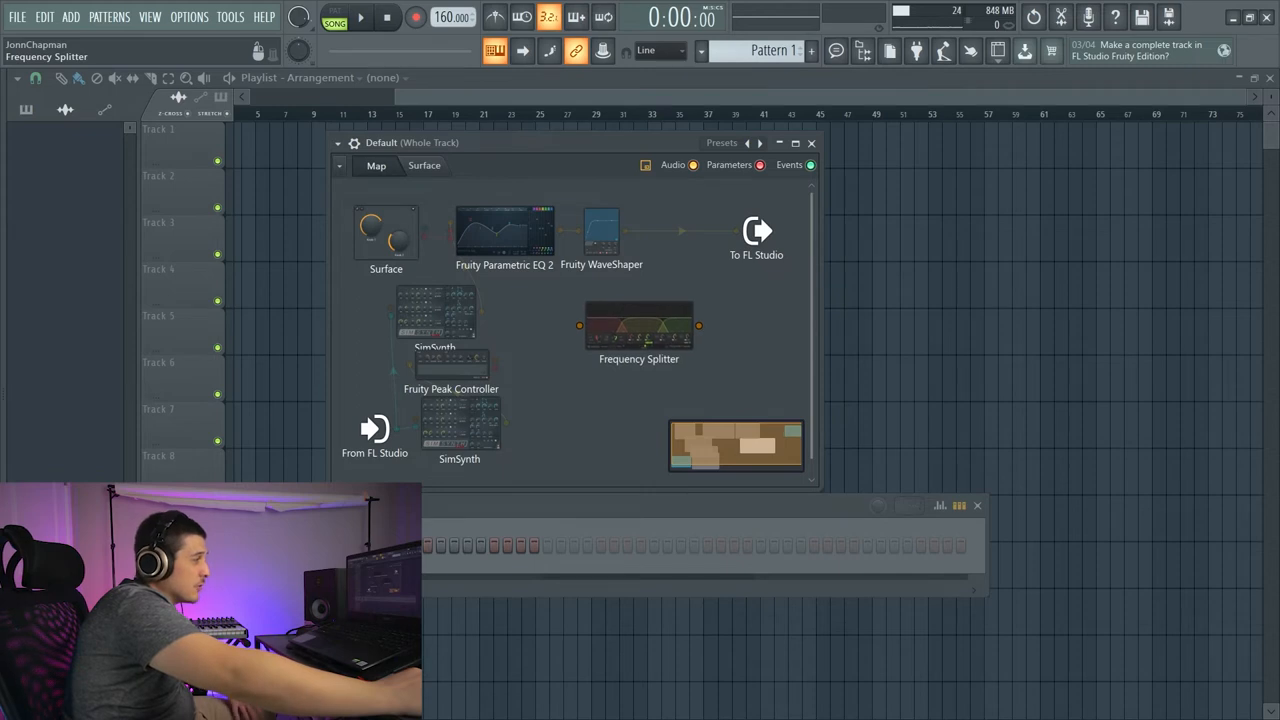
left_click_drag(625, 334, 601, 349)
- Route the WaveShaper output into the Frequency Splitter and open its crossover editor
mouse_move(624, 233)
left_mouse_down()
mouse_move(625, 290)
mouse_move(557, 336)
mouse_move(620, 351)
left_mouse_up()
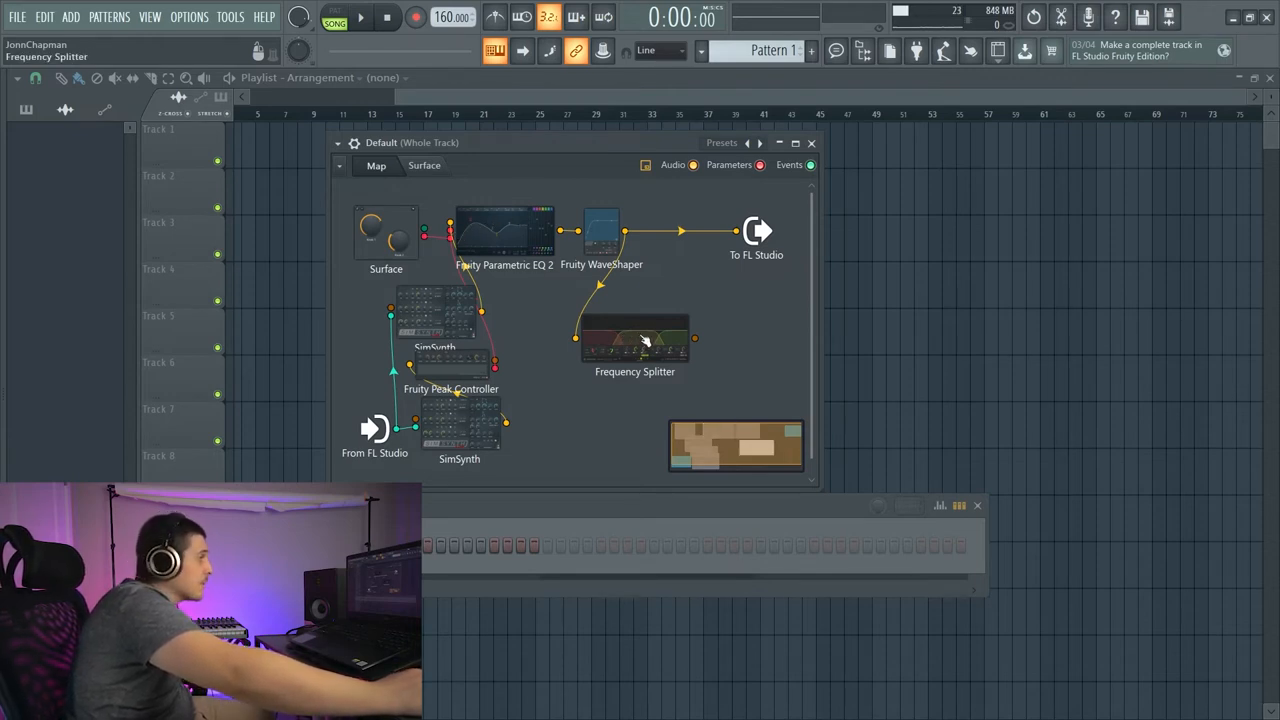
left_click_drag(645, 343, 620, 343)
double_click(612, 340)
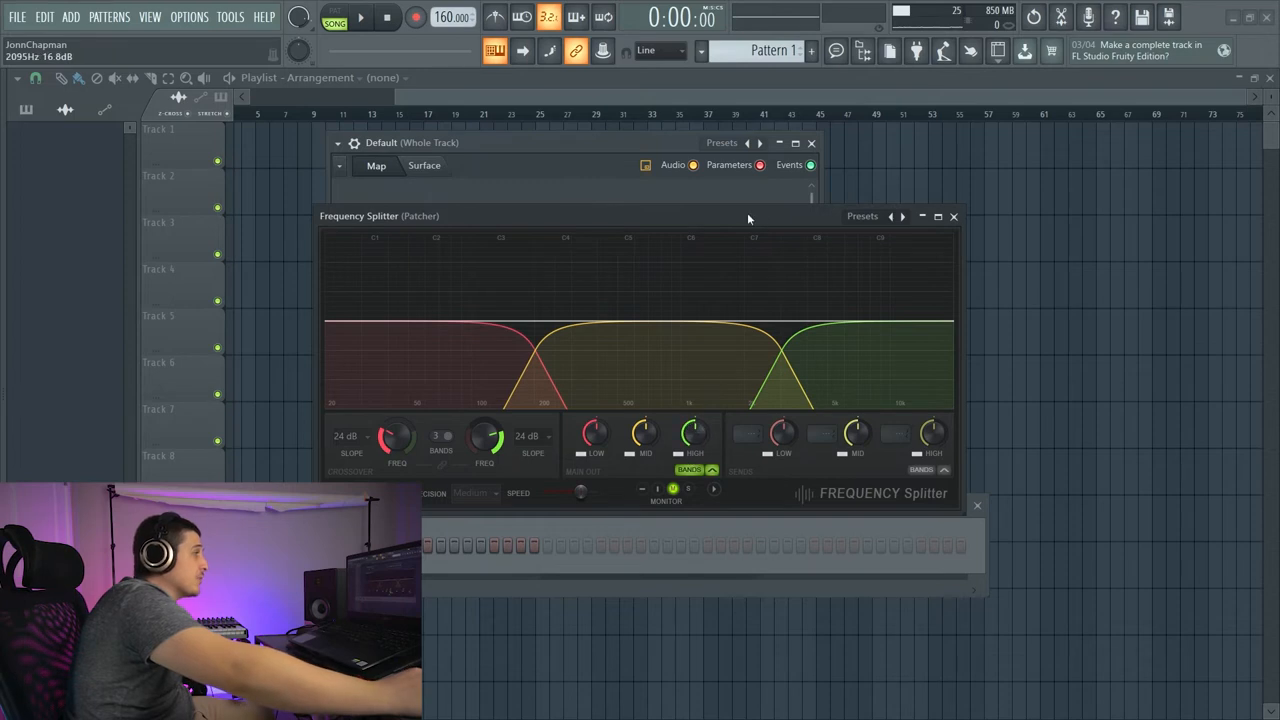
- Reduce the Frequency Splitter to 2 bands and keep the crossover at 200 Hz
left_click_drag(747, 216, 740, 274)
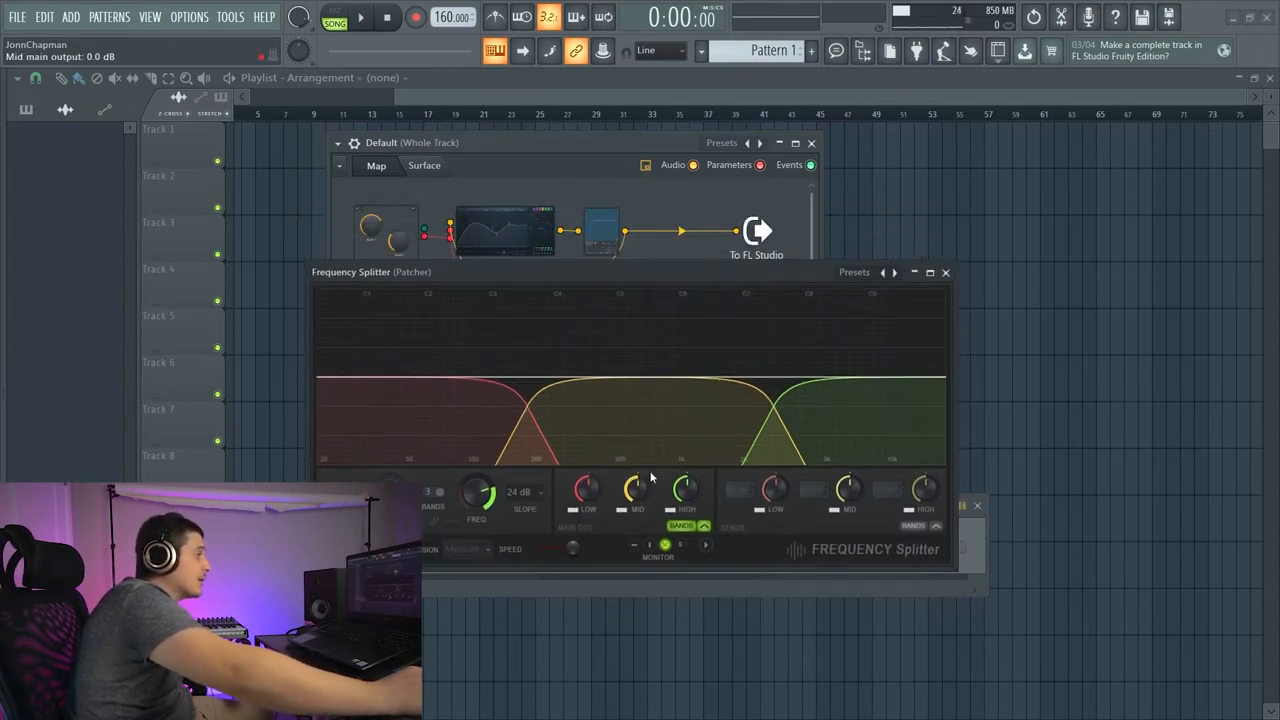
left_click(440, 492)
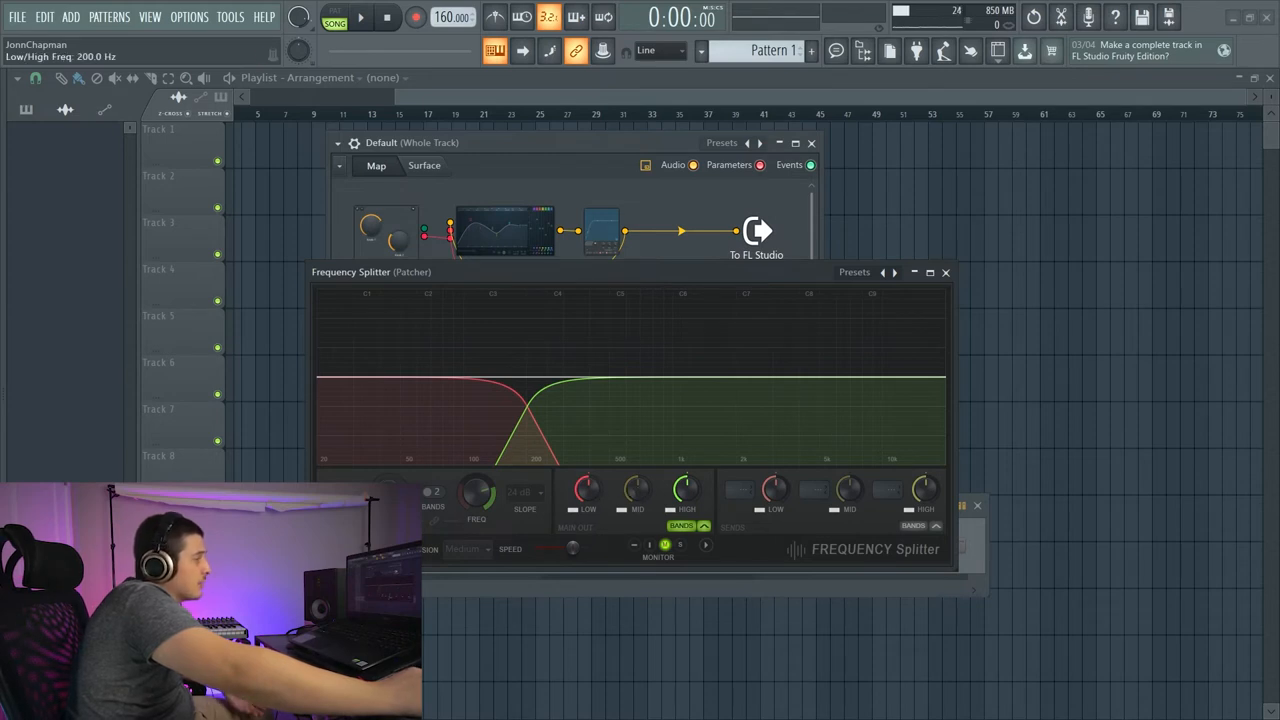
left_click_drag(478, 492, 478, 495)
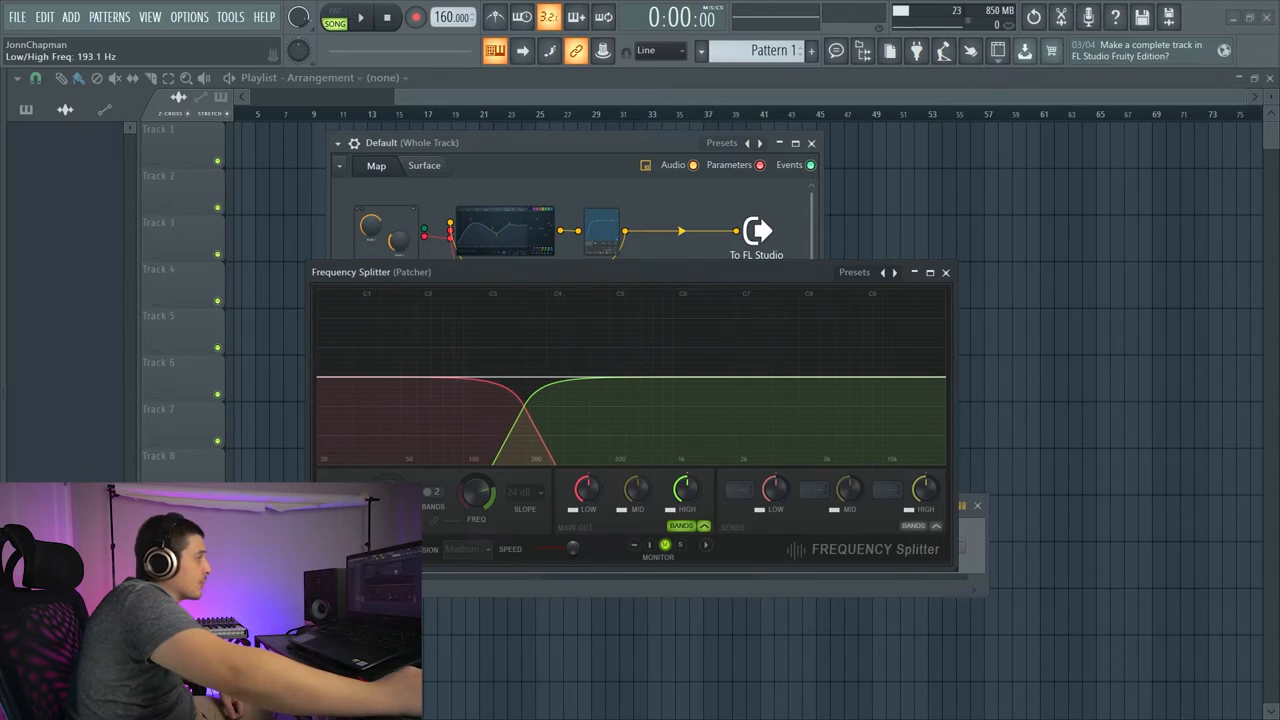
left_click_drag(478, 495, 478, 491)
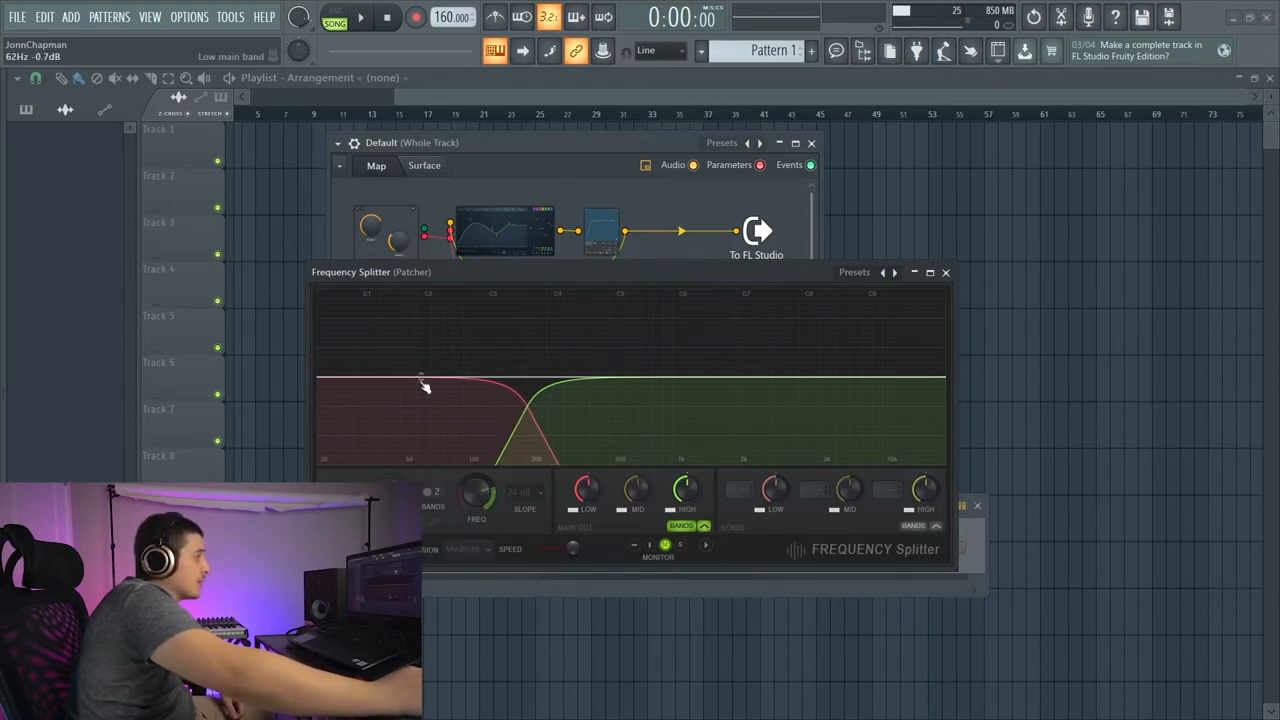
- Close the Frequency Splitter editor, then reopen it from its map node
left_click_drag(804, 276, 766, 305)
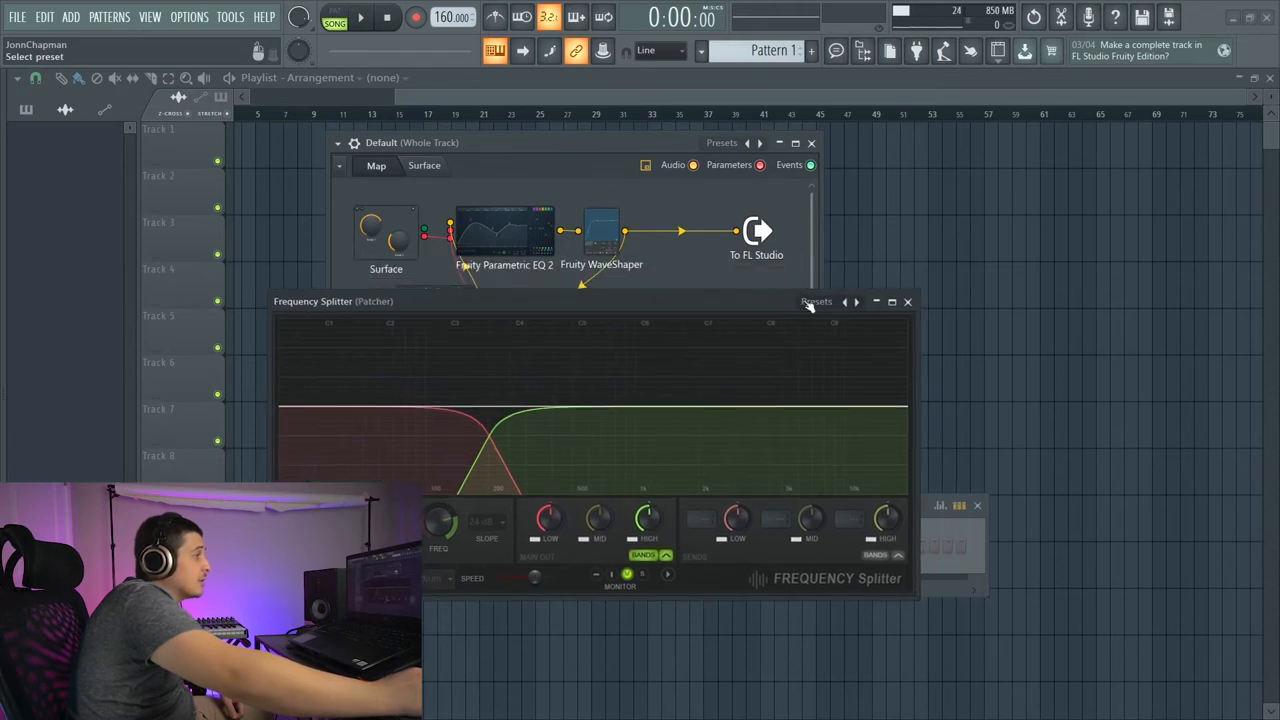
left_click(908, 303)
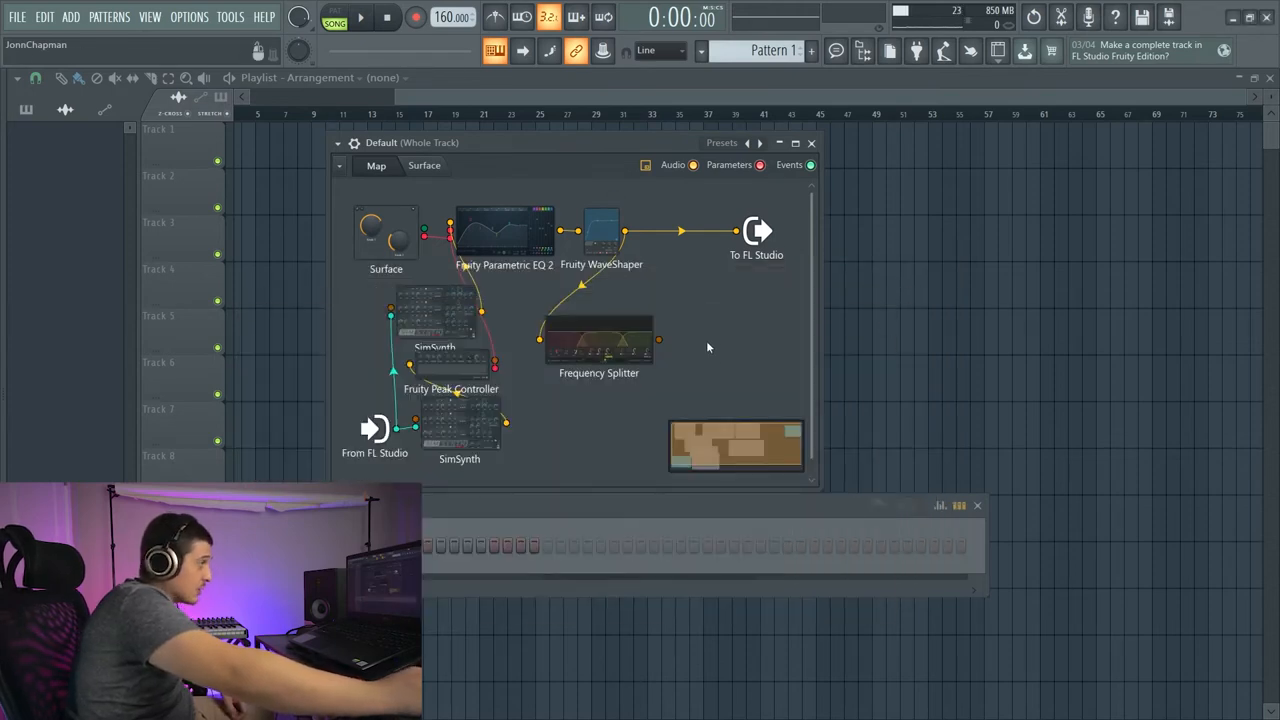
double_click(640, 345)
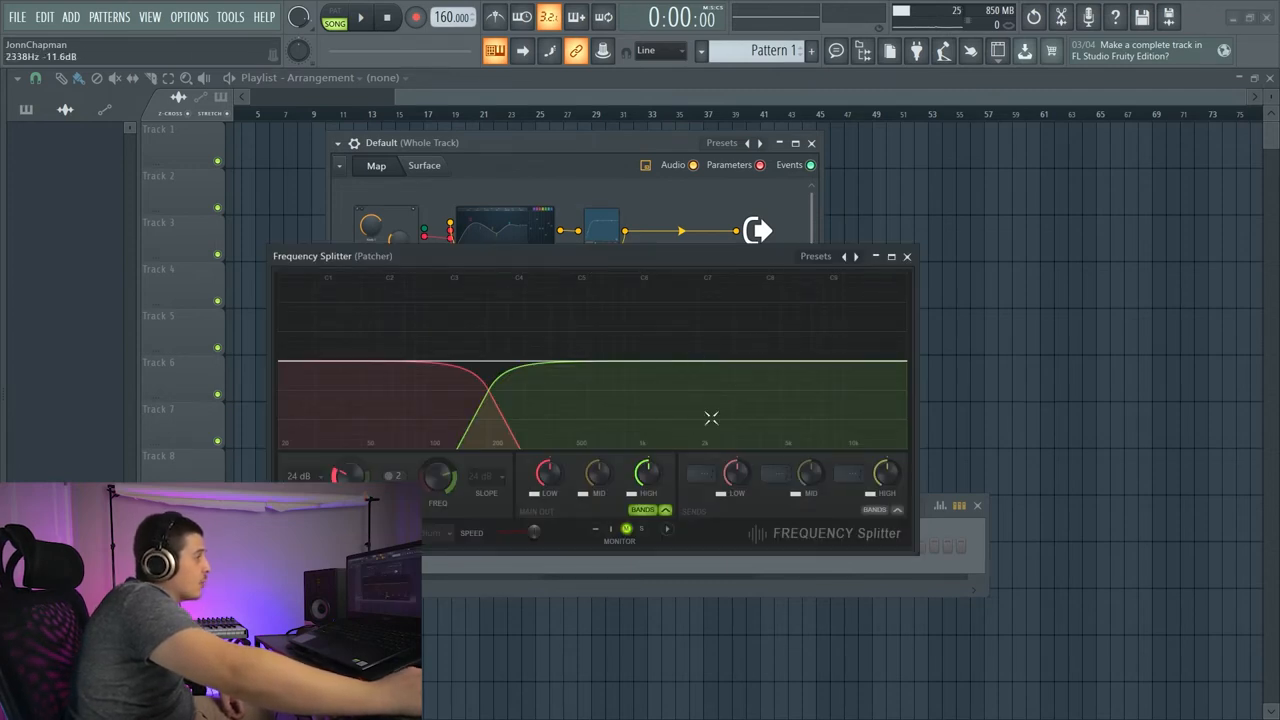
scroll(780, 475, "down", 1)
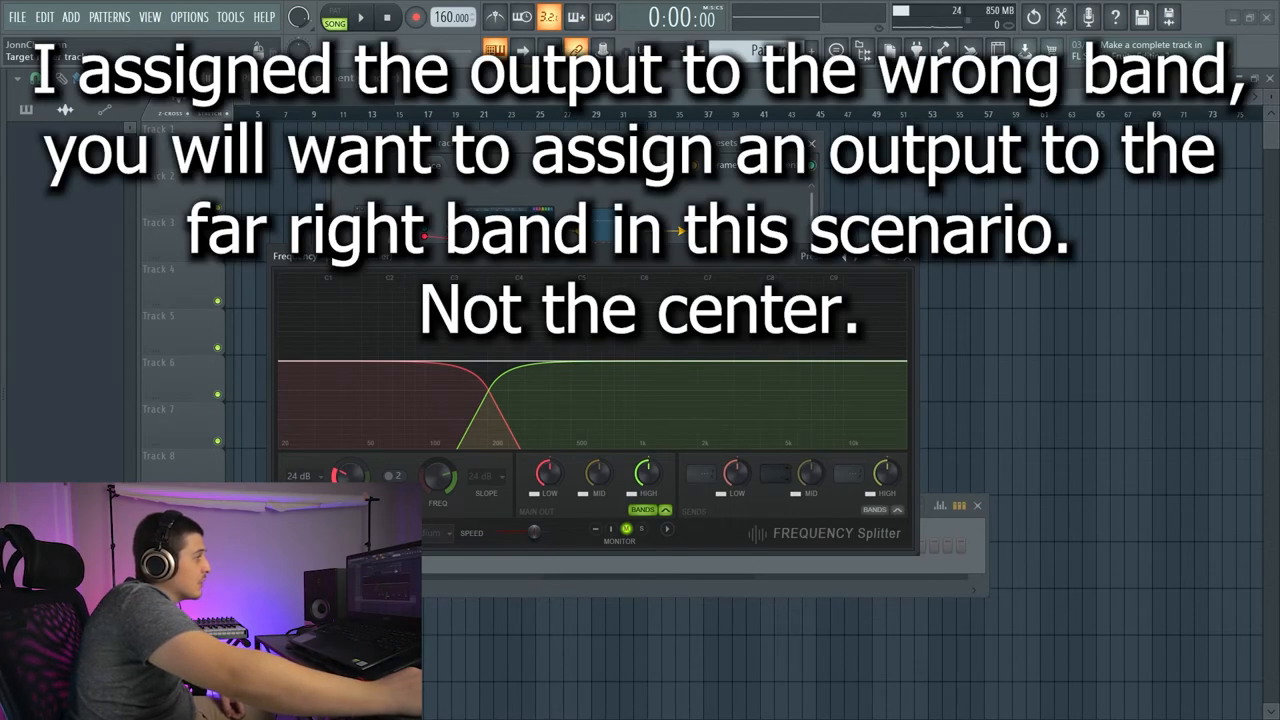
scroll(770, 474, "down", 1)
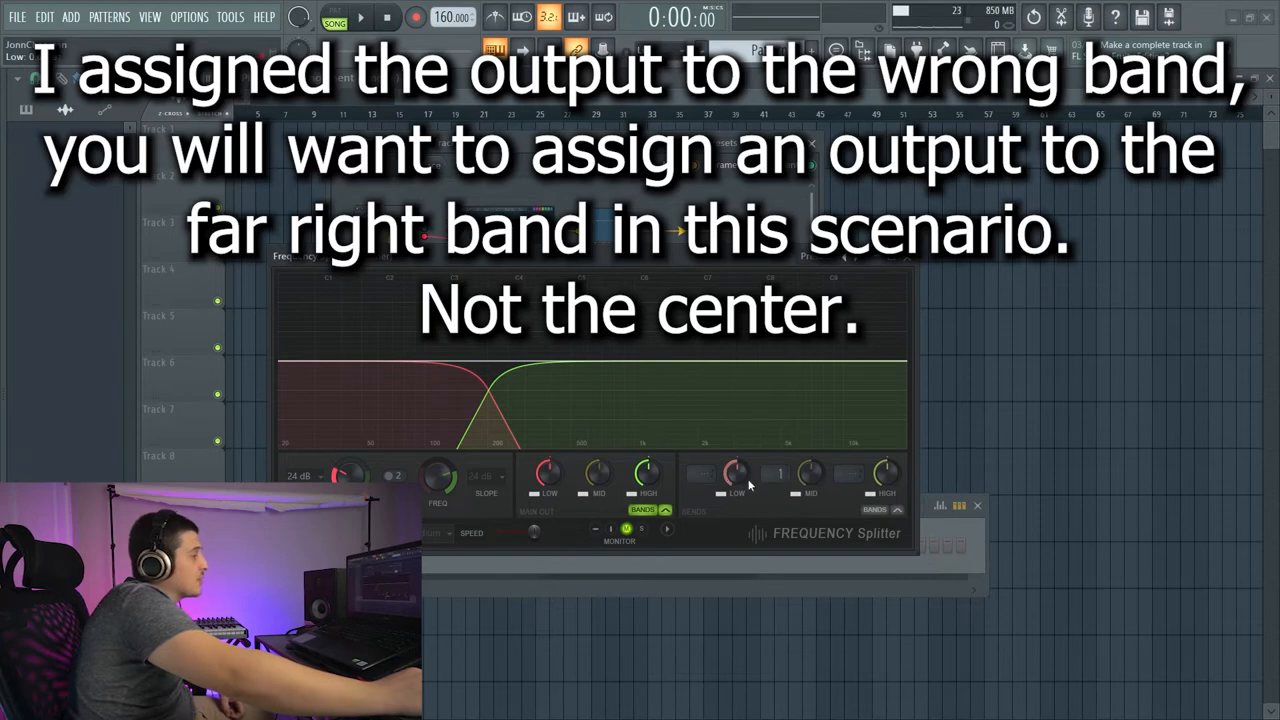
- Enable a Send 1 audio output on the Frequency Splitter module
left_click(910, 268)
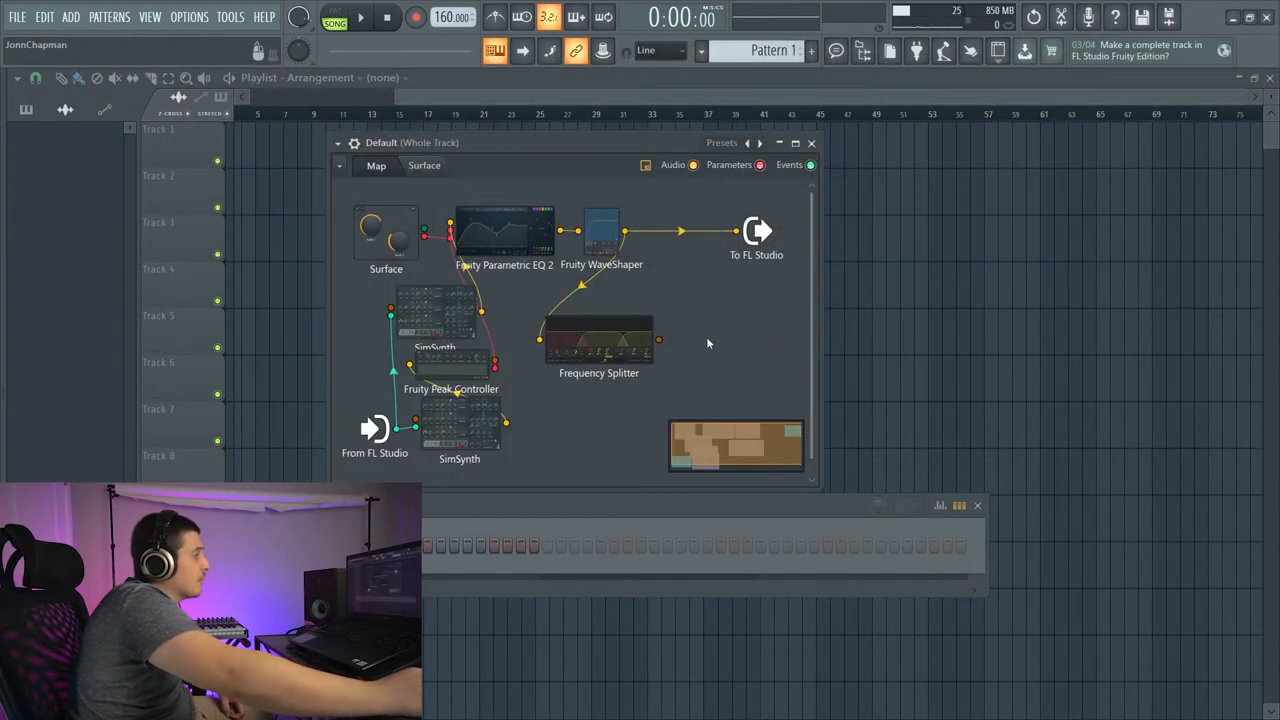
right_click(614, 348)
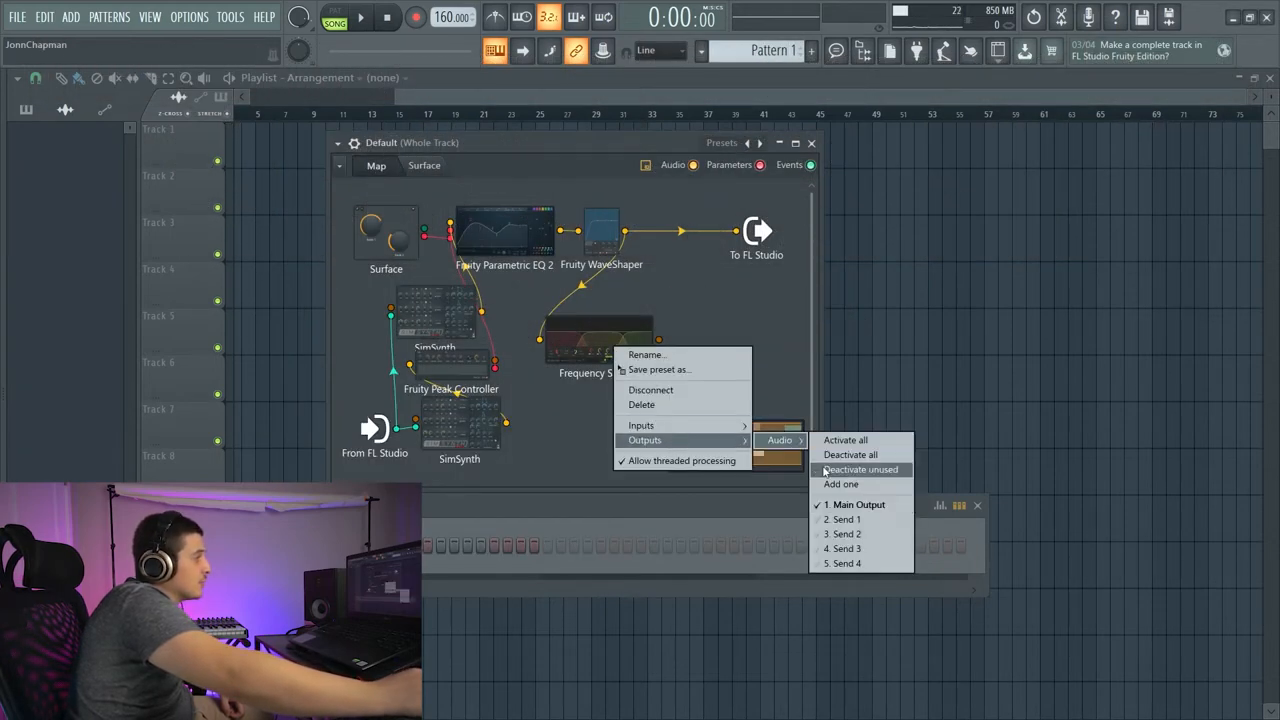
mouse_move(780, 440)
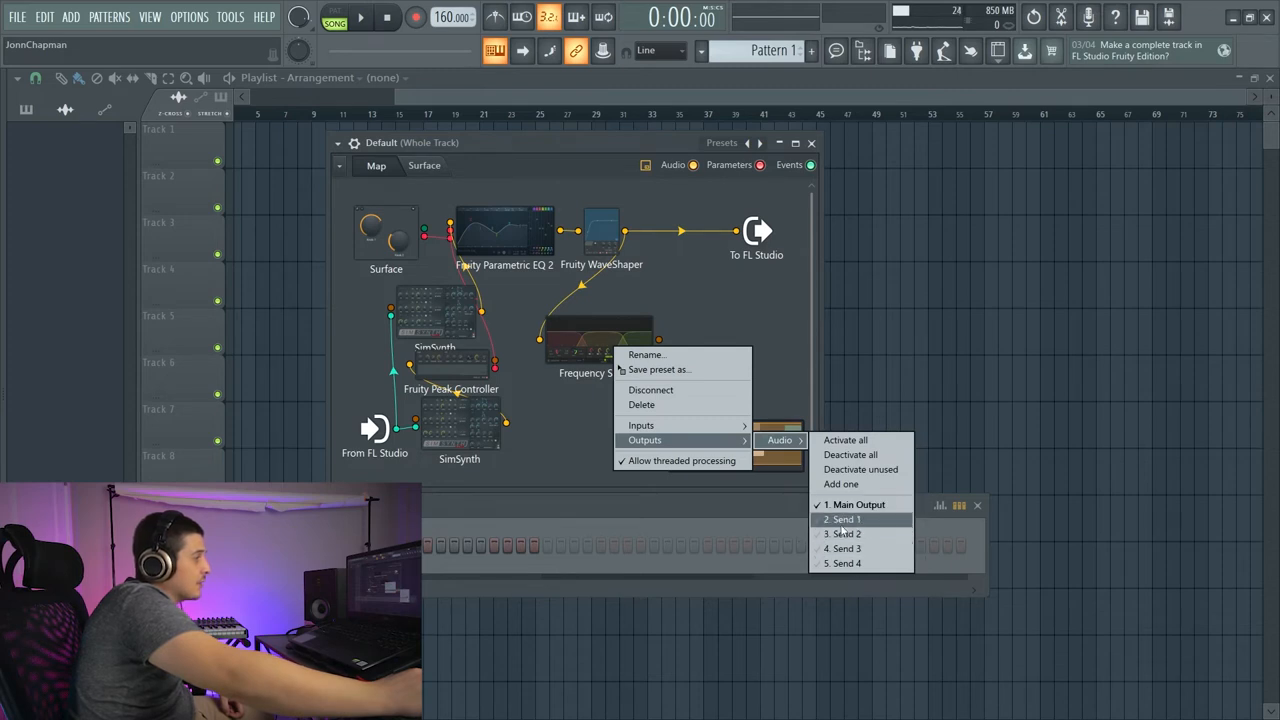
left_click(846, 519)
double_click(630, 355)
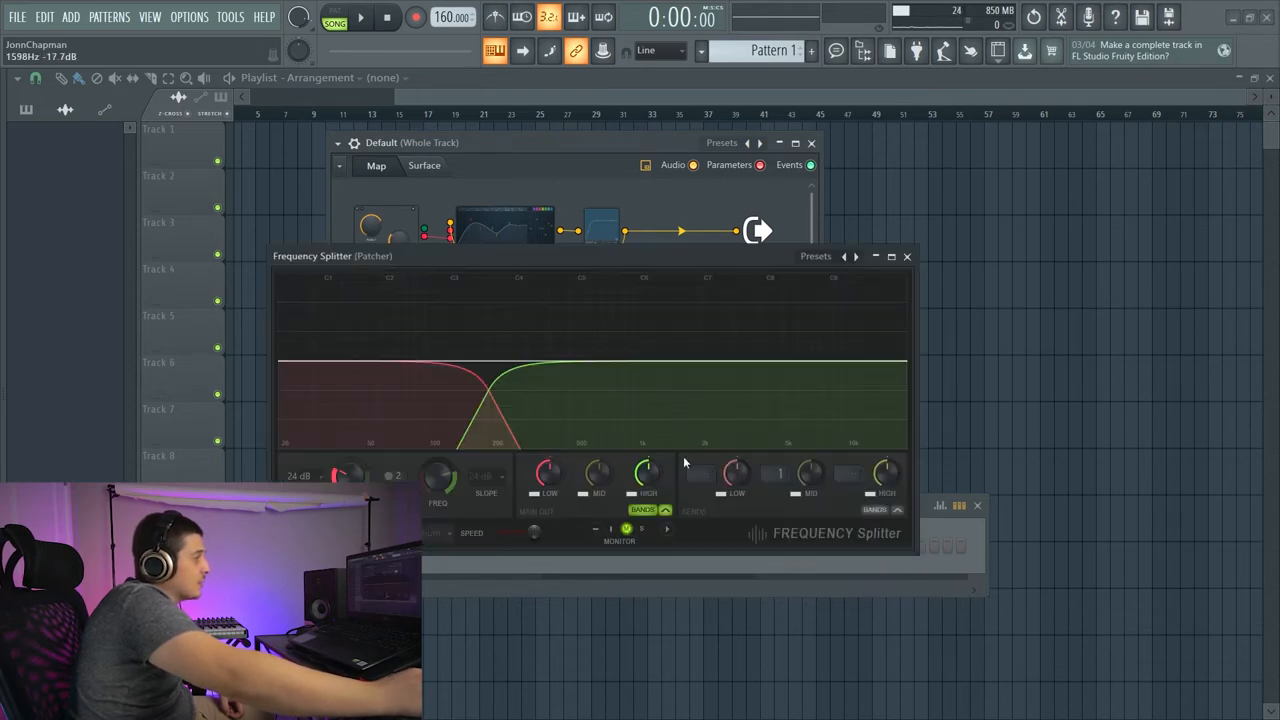
left_click(909, 257)
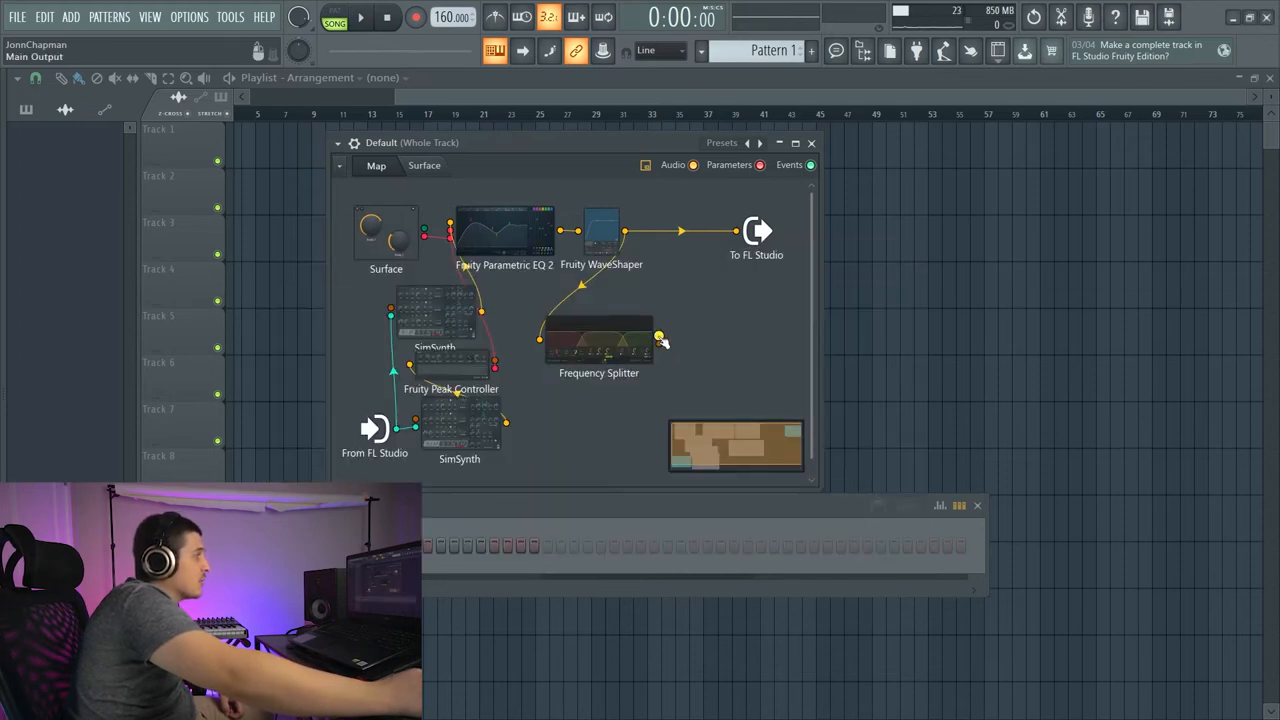
- Disconnect the splitter's main output from To FL Studio and review its input connection options
right_click(661, 340)
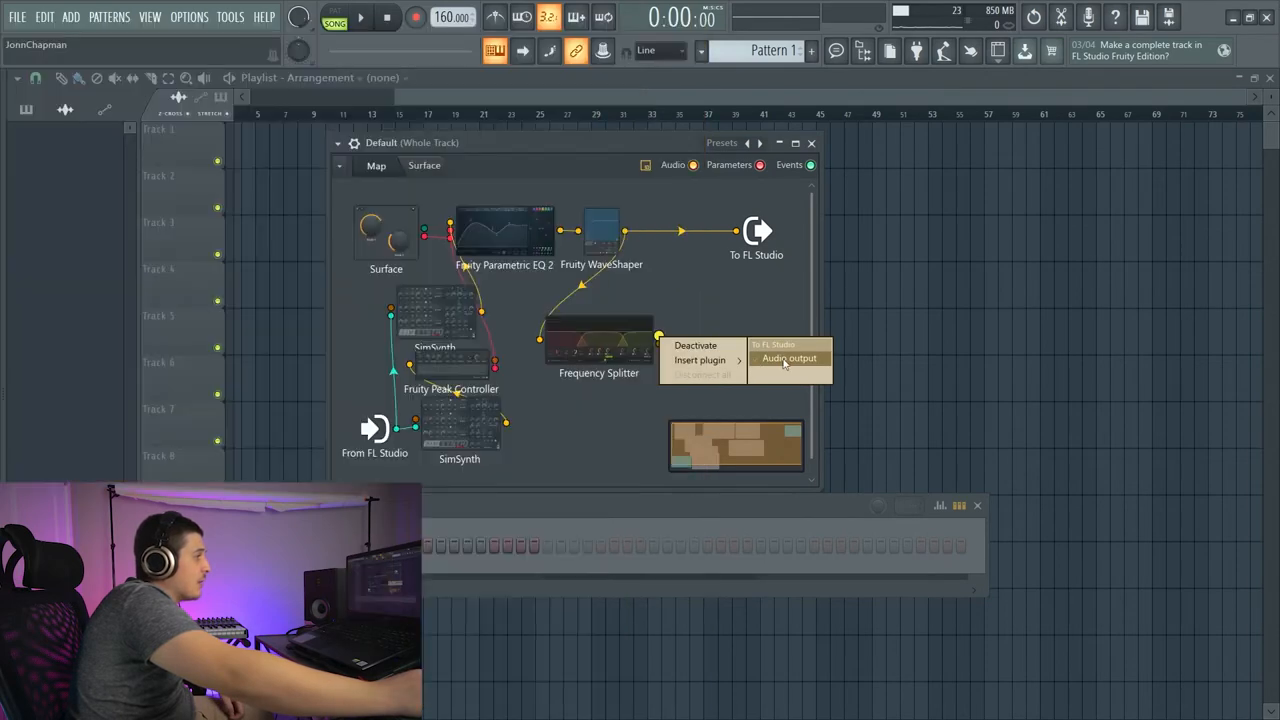
left_click(705, 347)
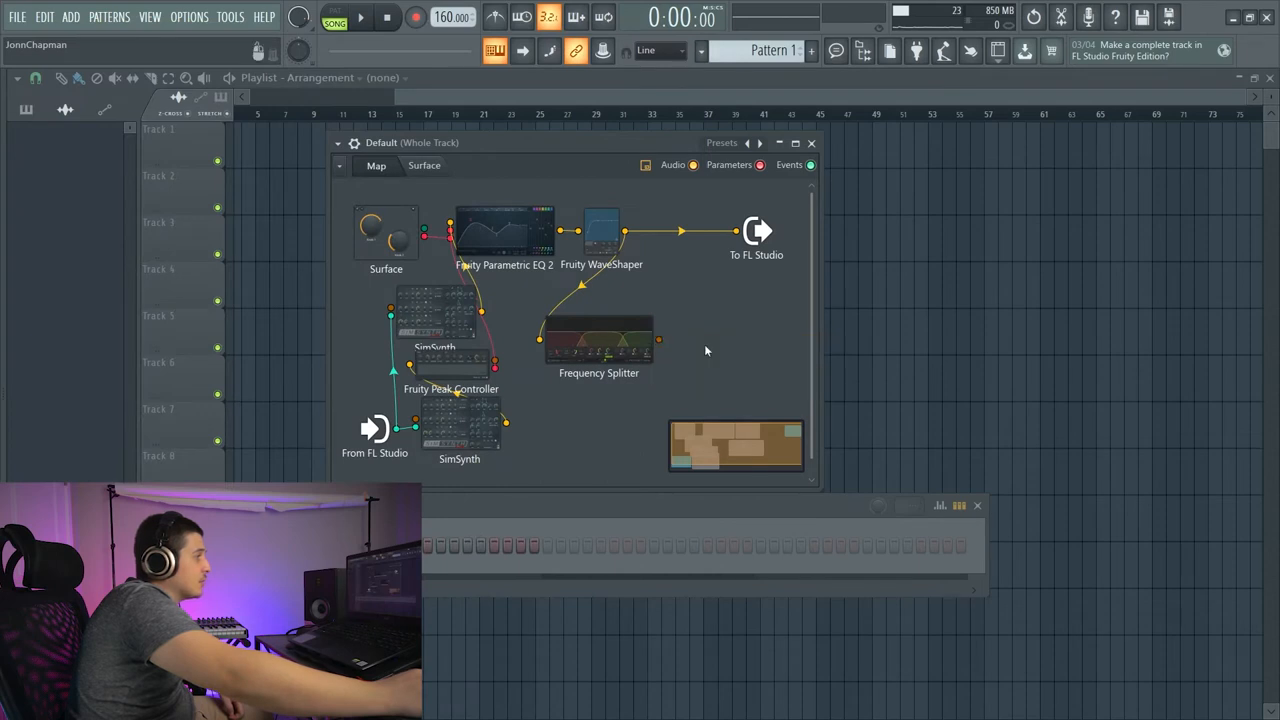
right_click(541, 341)
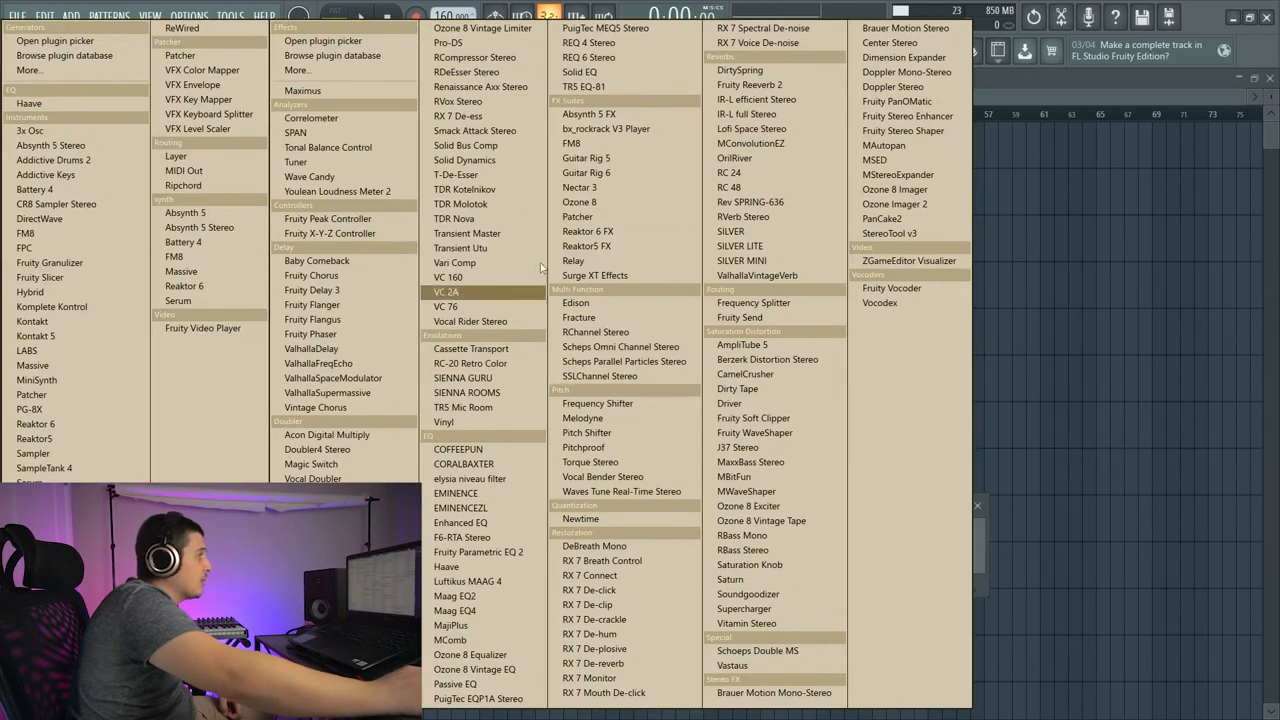
left_click(1045, 82)
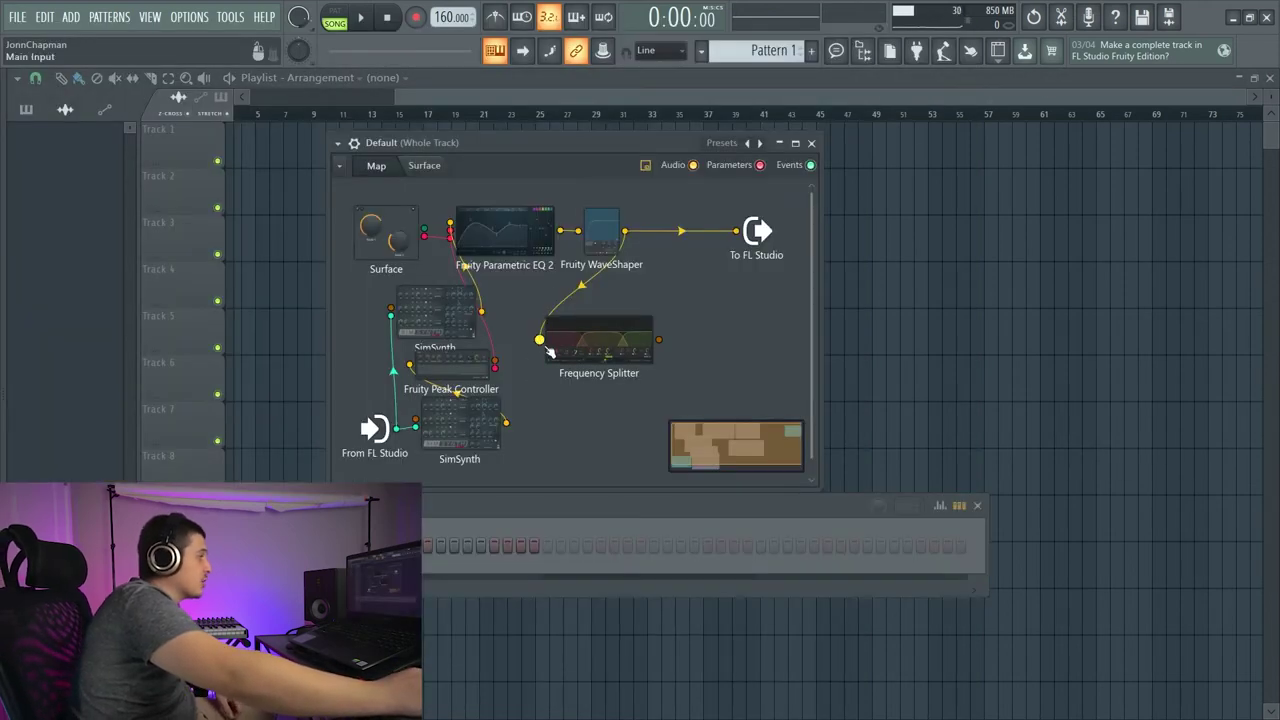
right_click(540, 341)
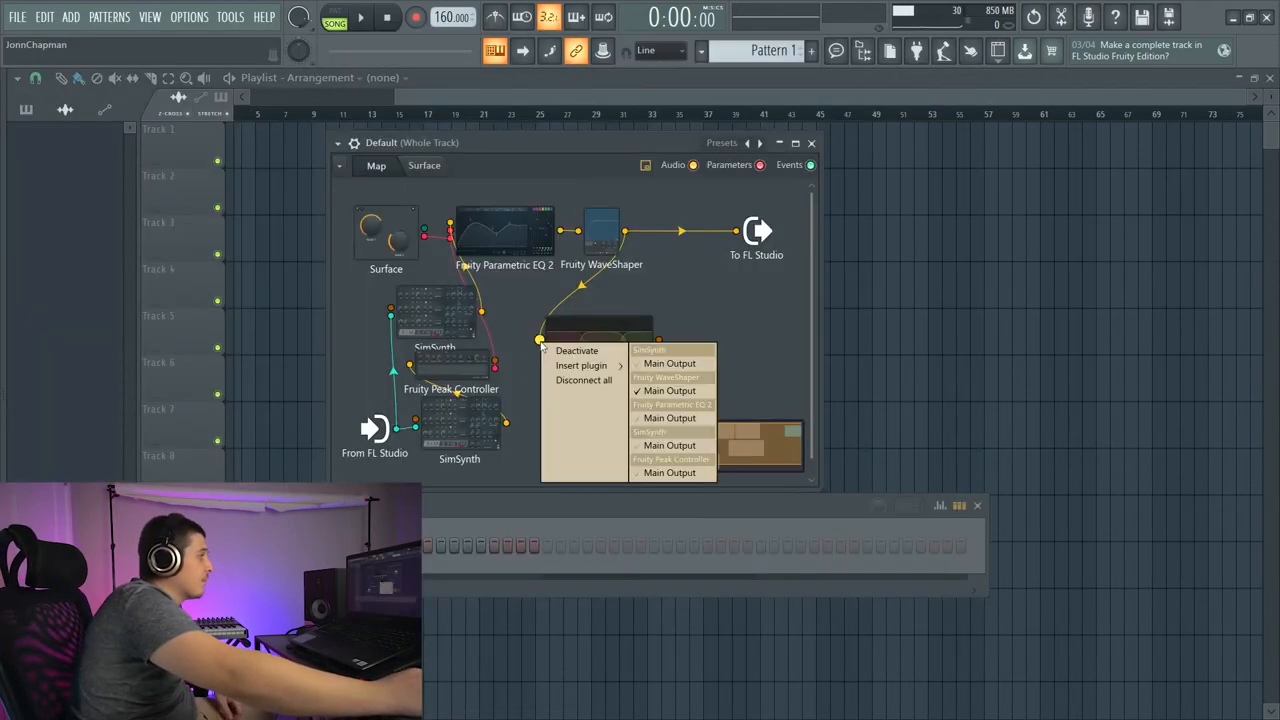
left_click(632, 303)
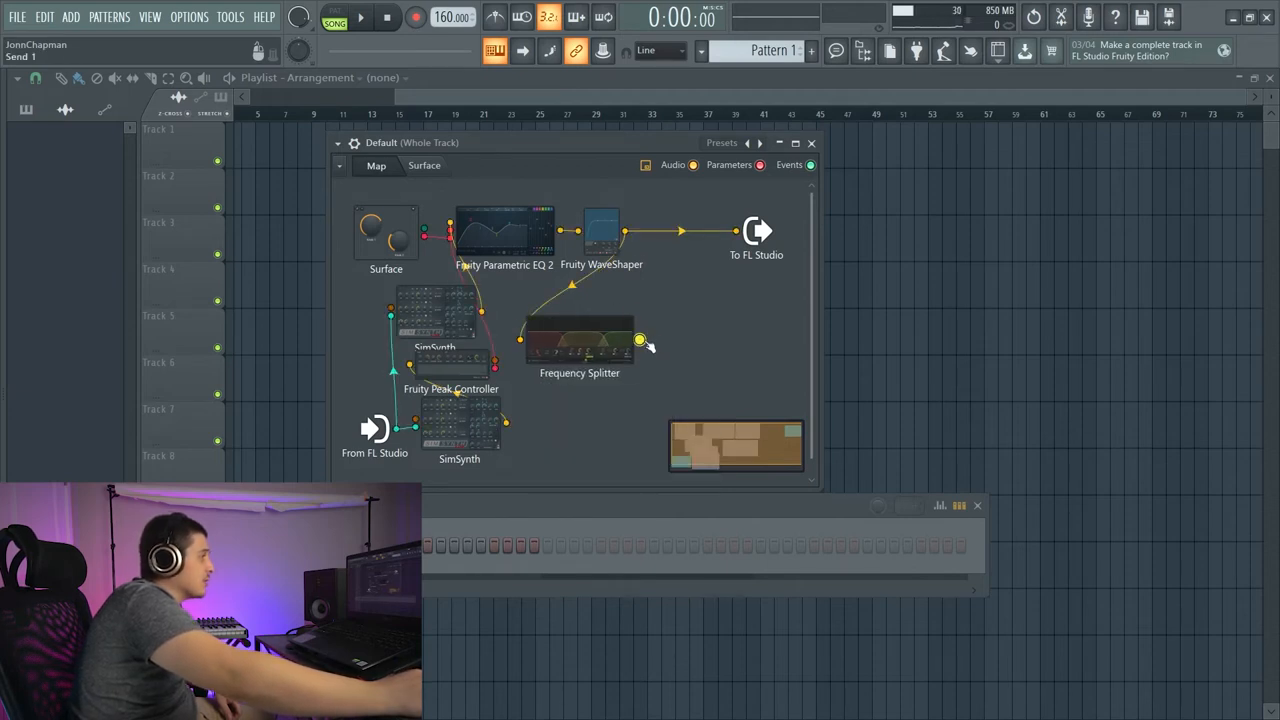
- Auto-arrange the modules on the Patcher map via the layout options
left_click(337, 144)
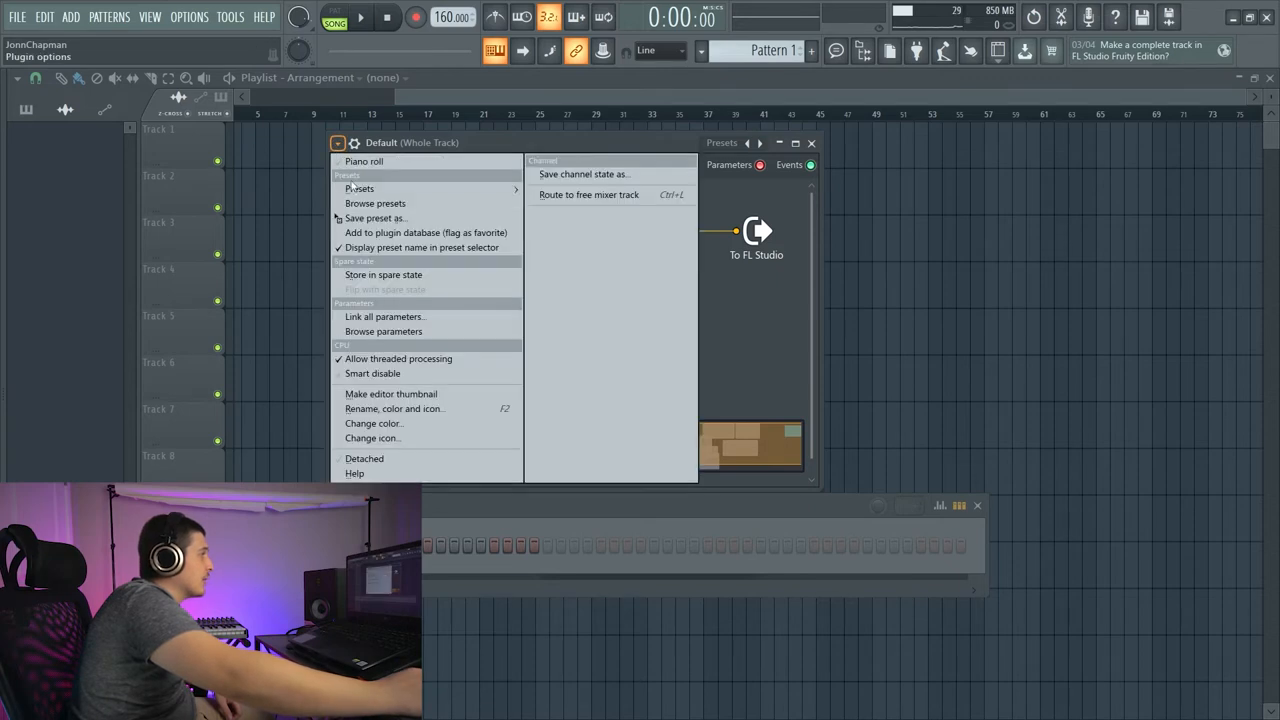
left_click(365, 148)
left_click(339, 166)
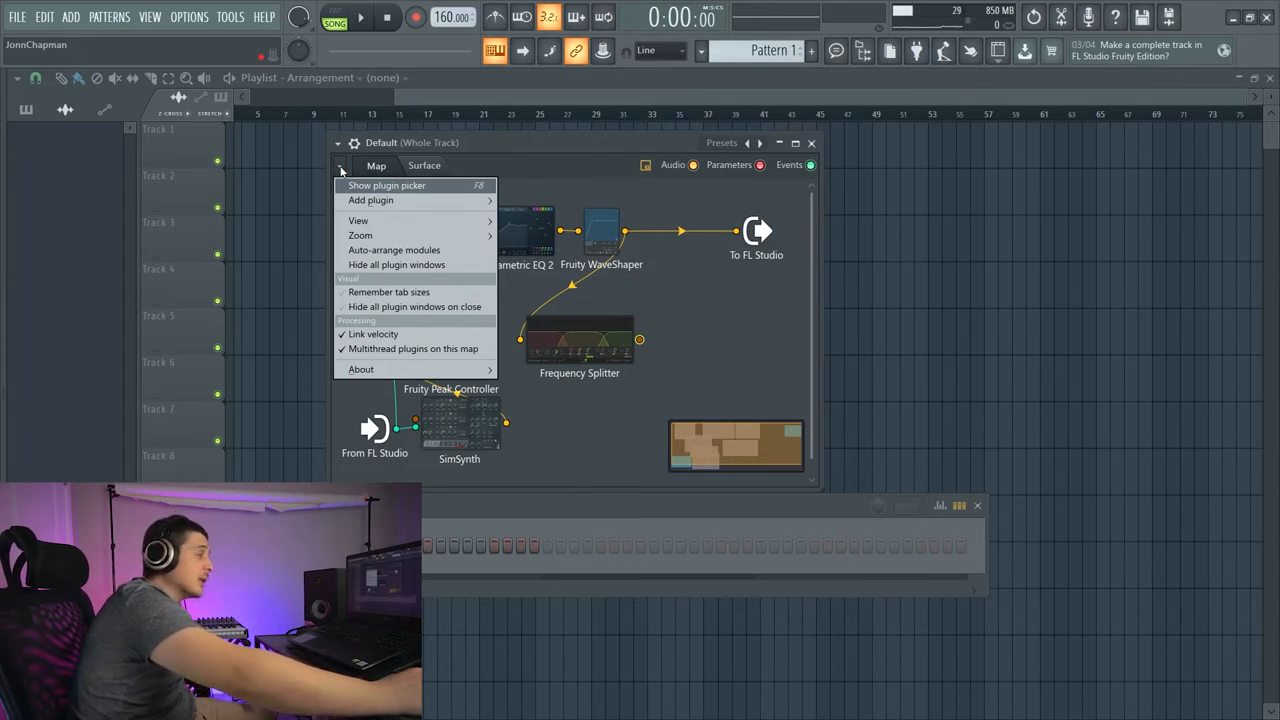
left_click(393, 250)
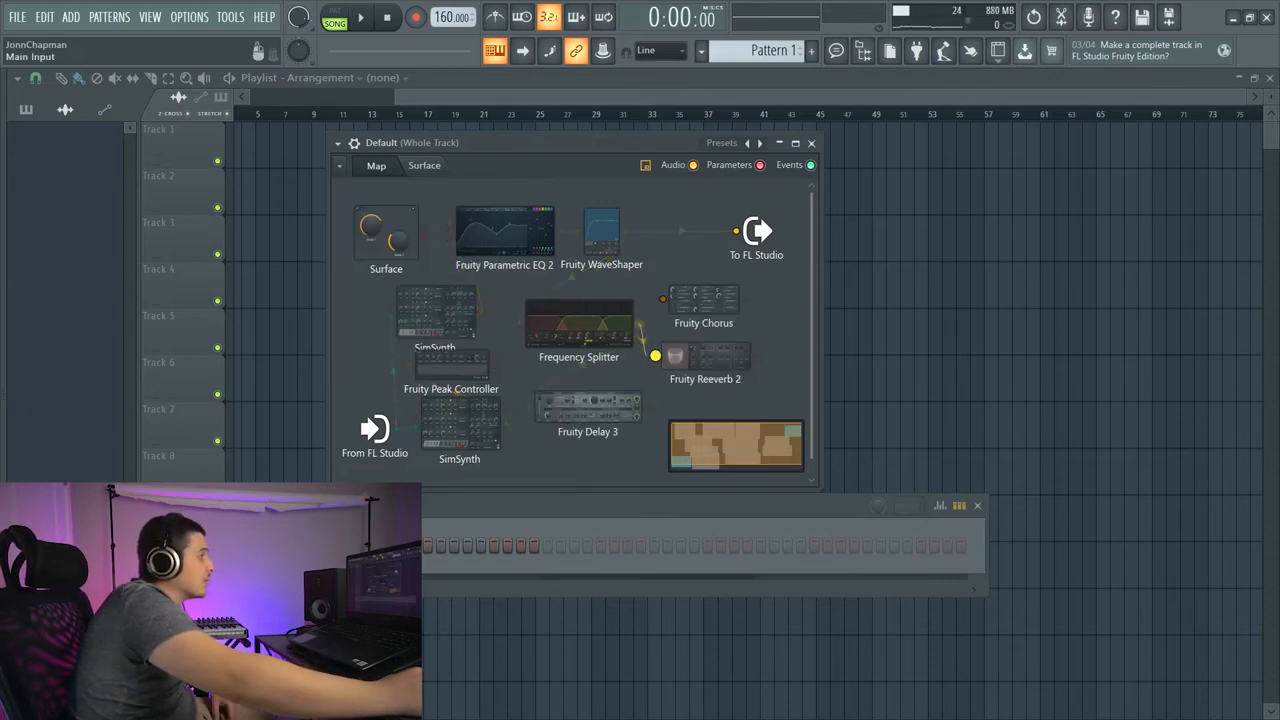
- Cable a splitter output into Fruity Chorus and drop a Fruity Balance beside it
left_click_drag(639, 340, 662, 298)
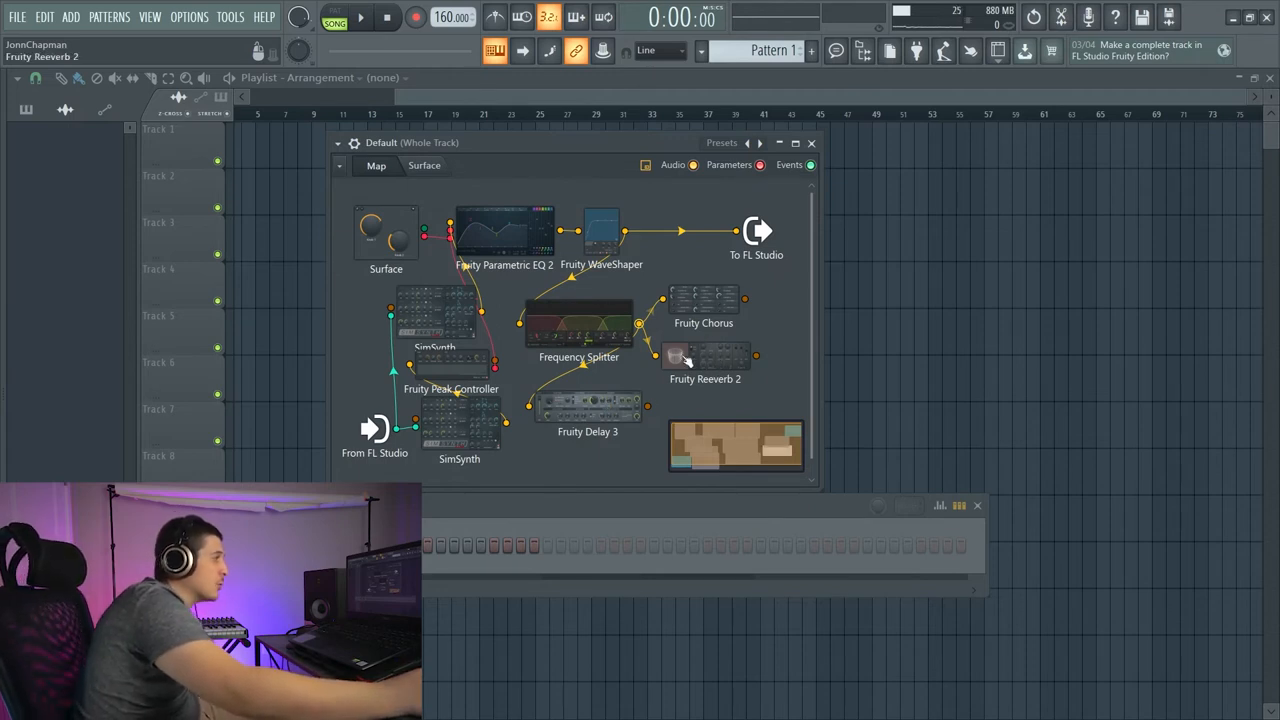
left_click_drag(705, 300, 693, 300)
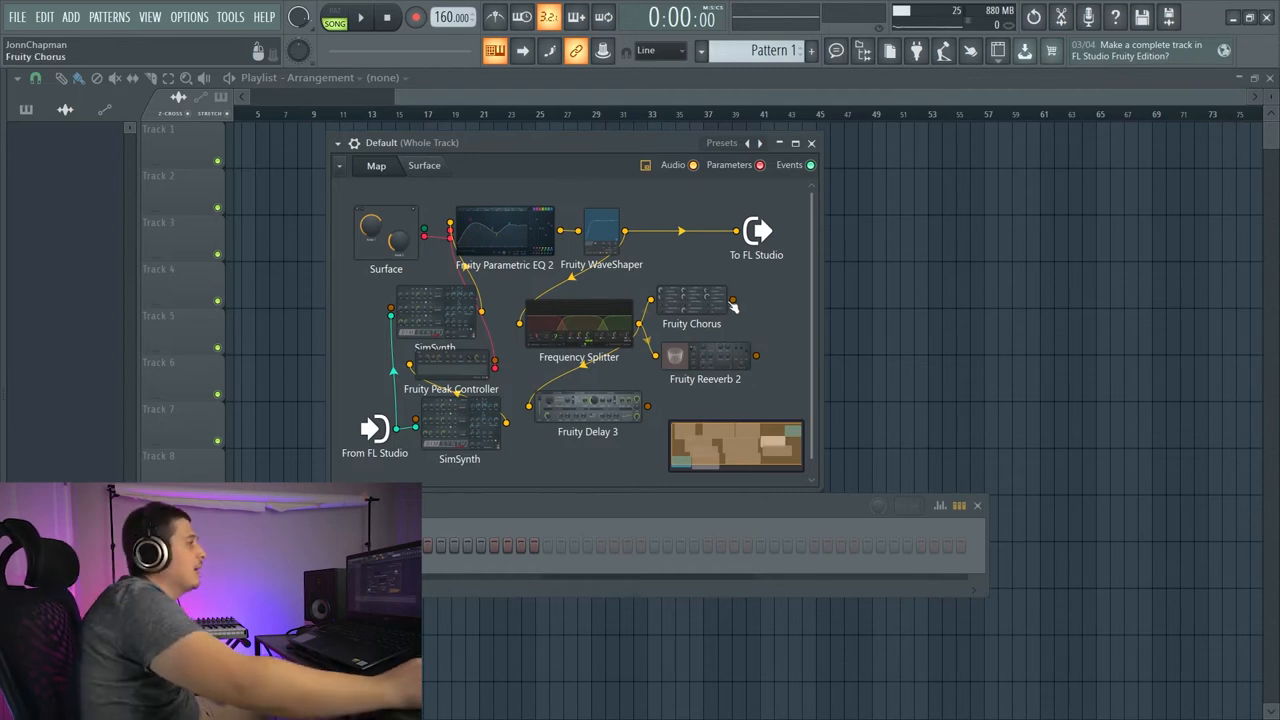
left_click_drag(691, 300, 688, 303)
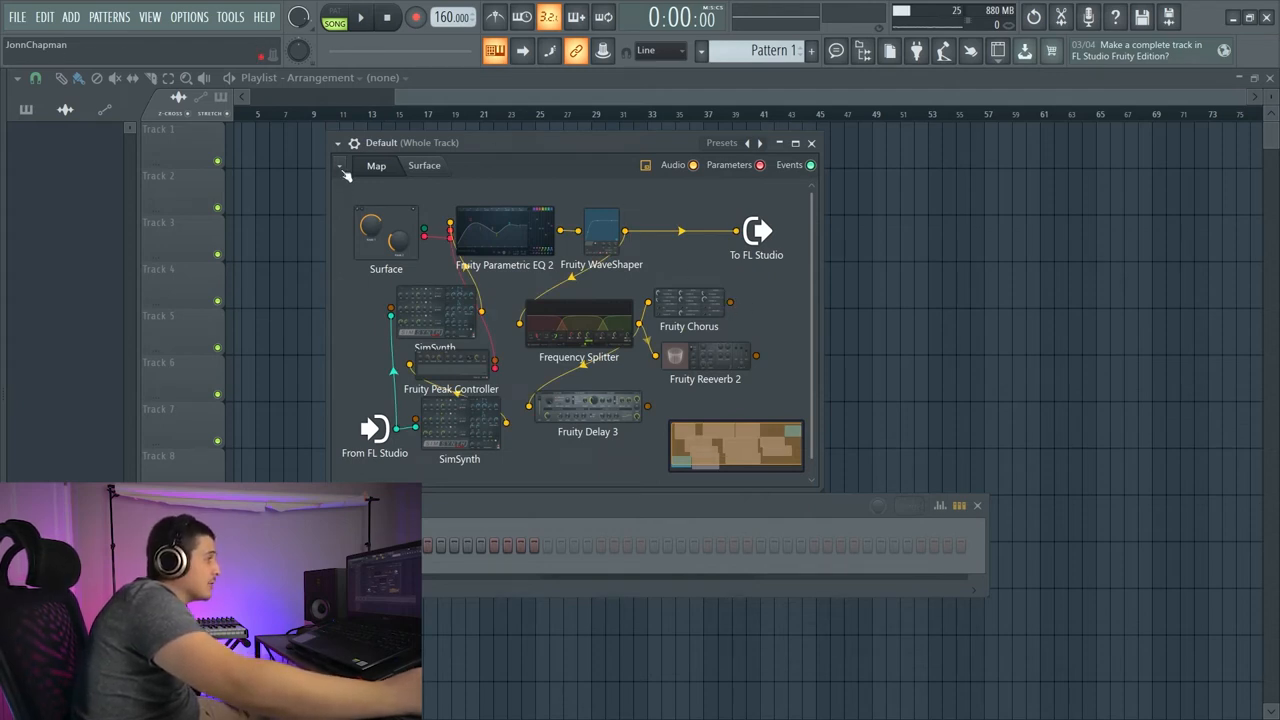
left_click_drag(20, 140, 760, 300)
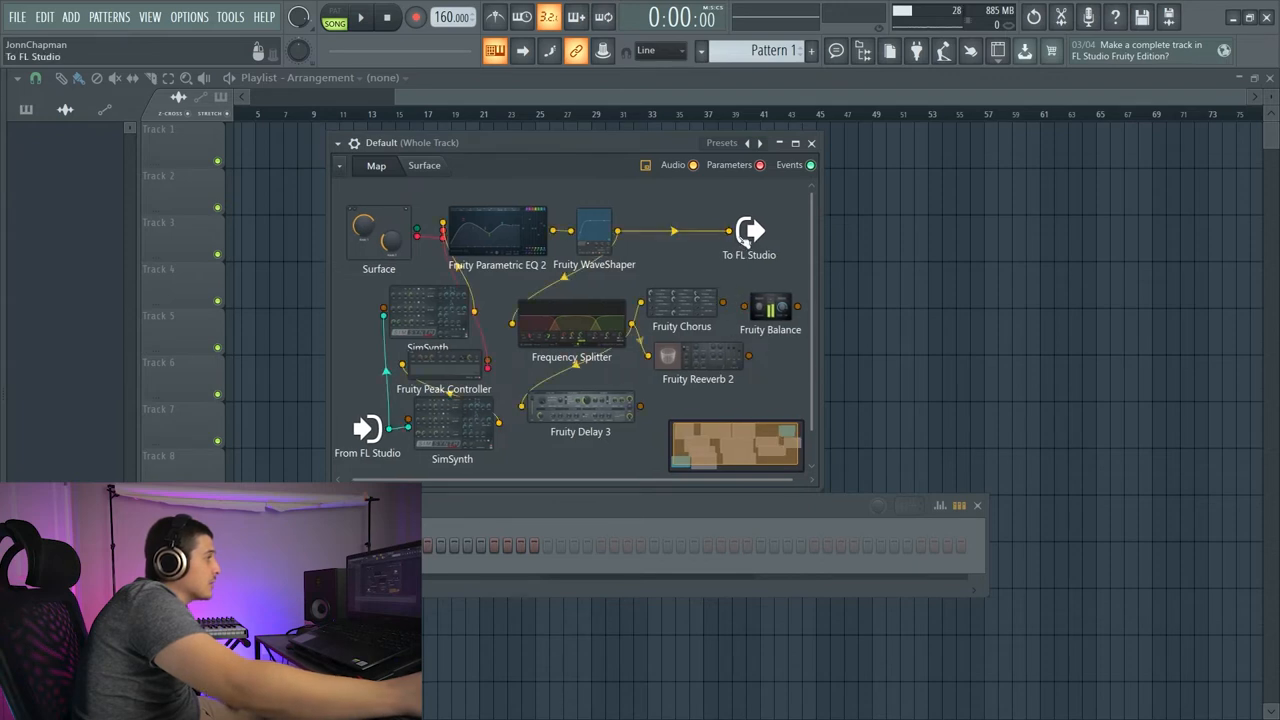
- Check the new Fruity Balance's settings and close them
left_click_drag(748, 240, 698, 240)
double_click(715, 305)
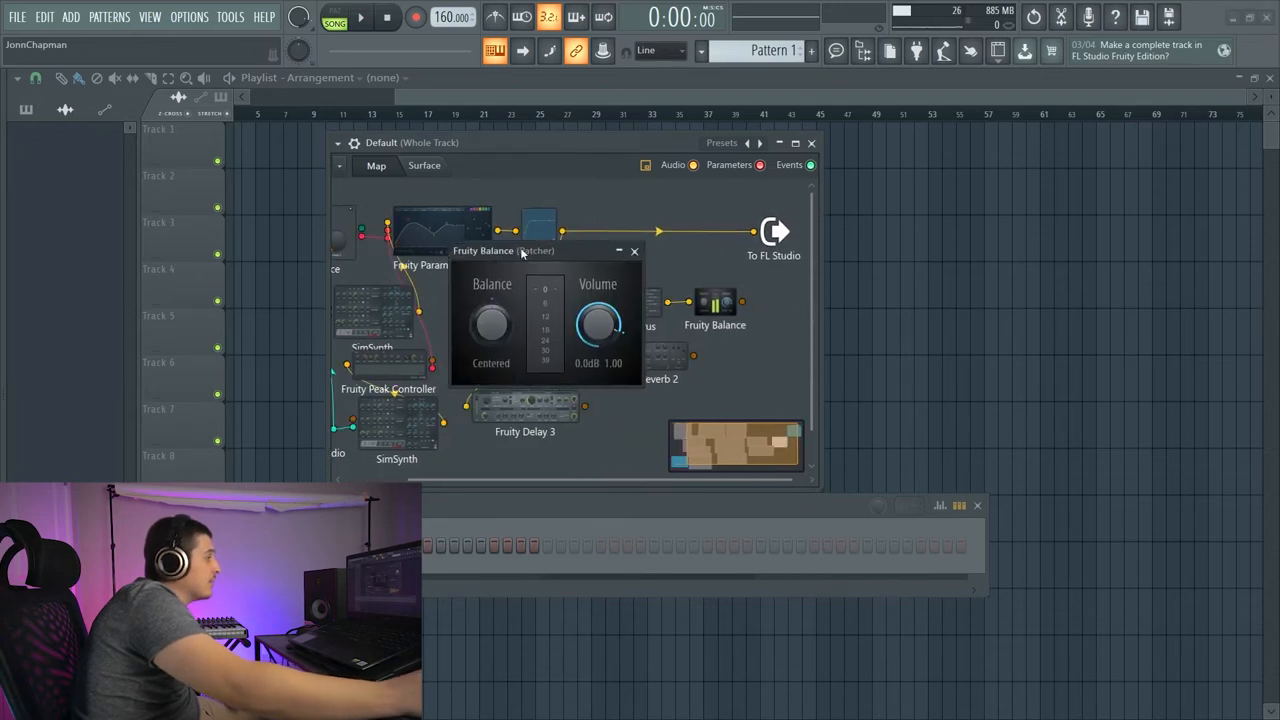
left_click_drag(522, 252, 565, 392)
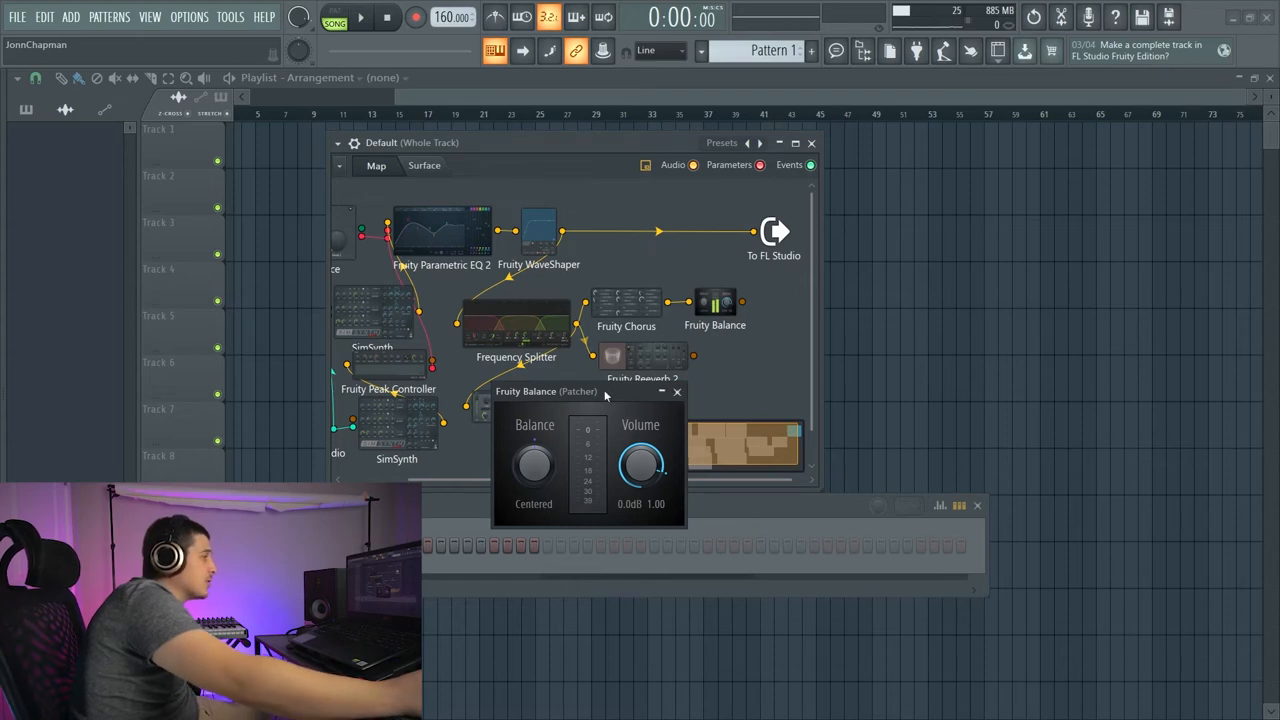
left_click(677, 392)
- Insert a Fruity Balance after Fruity Reeverb 2 and wire the Balance output to To FL Studio
right_click(693, 356)
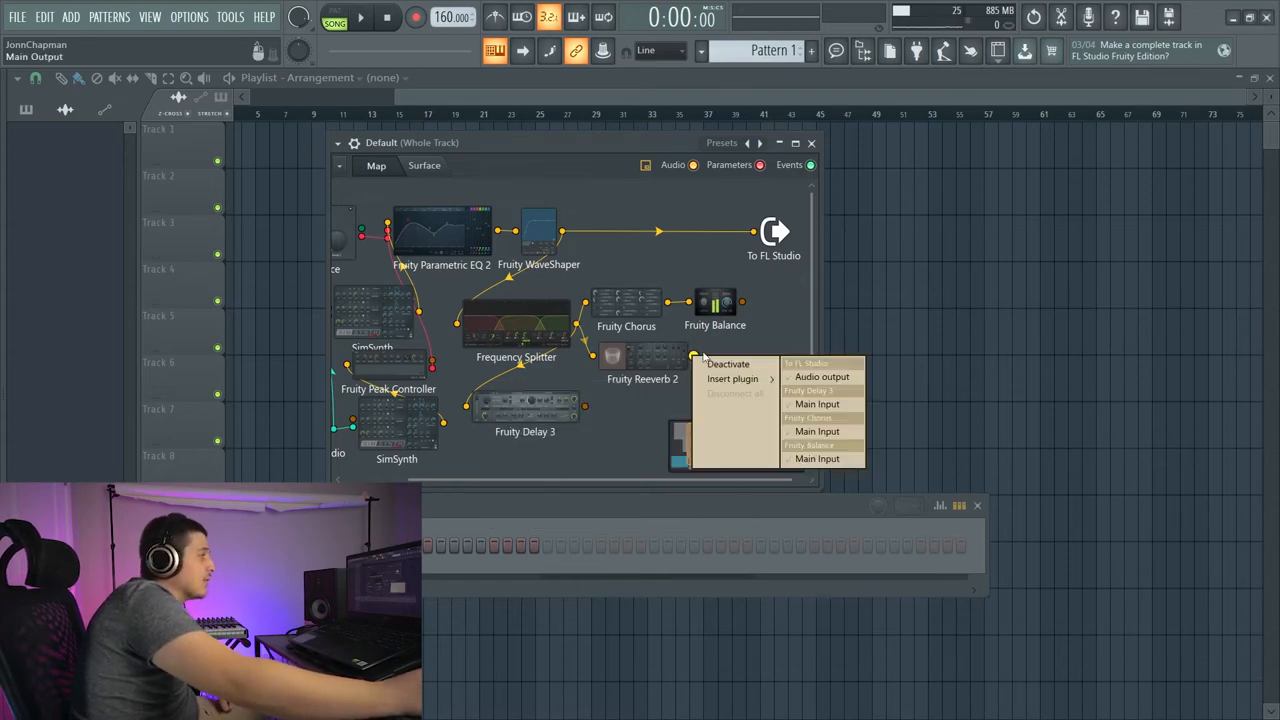
left_click(732, 378)
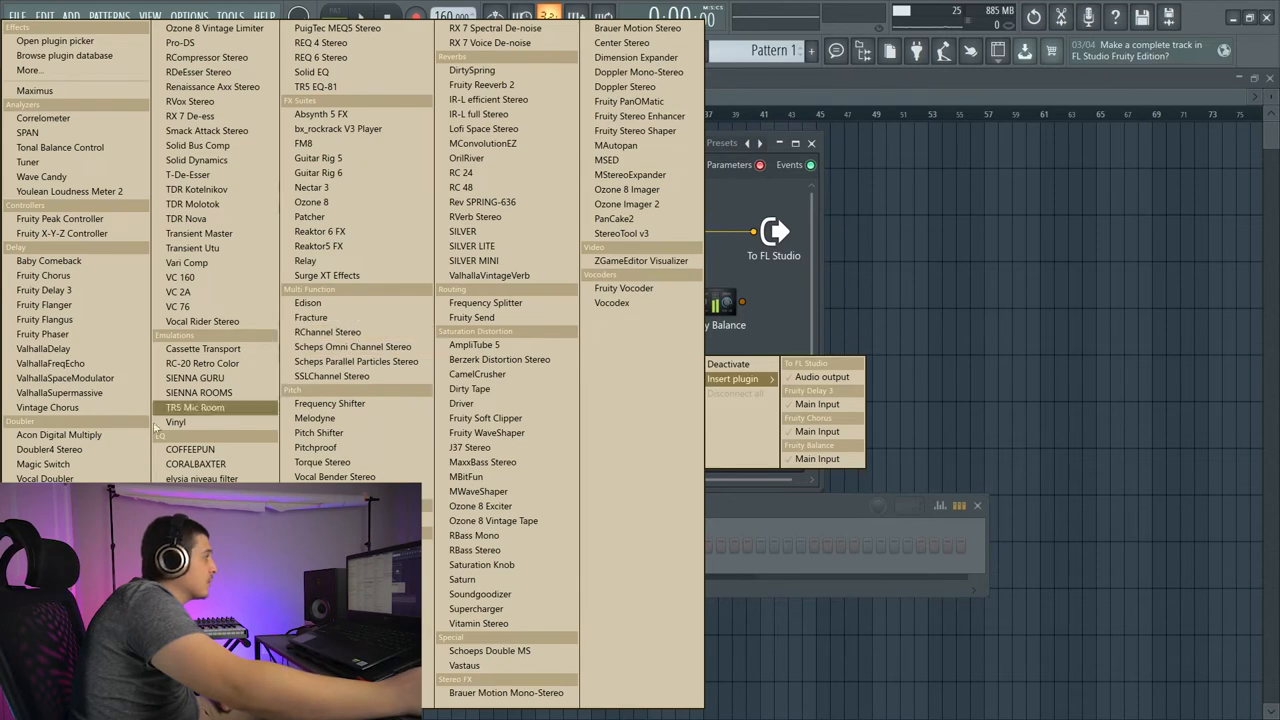
left_click(43, 275)
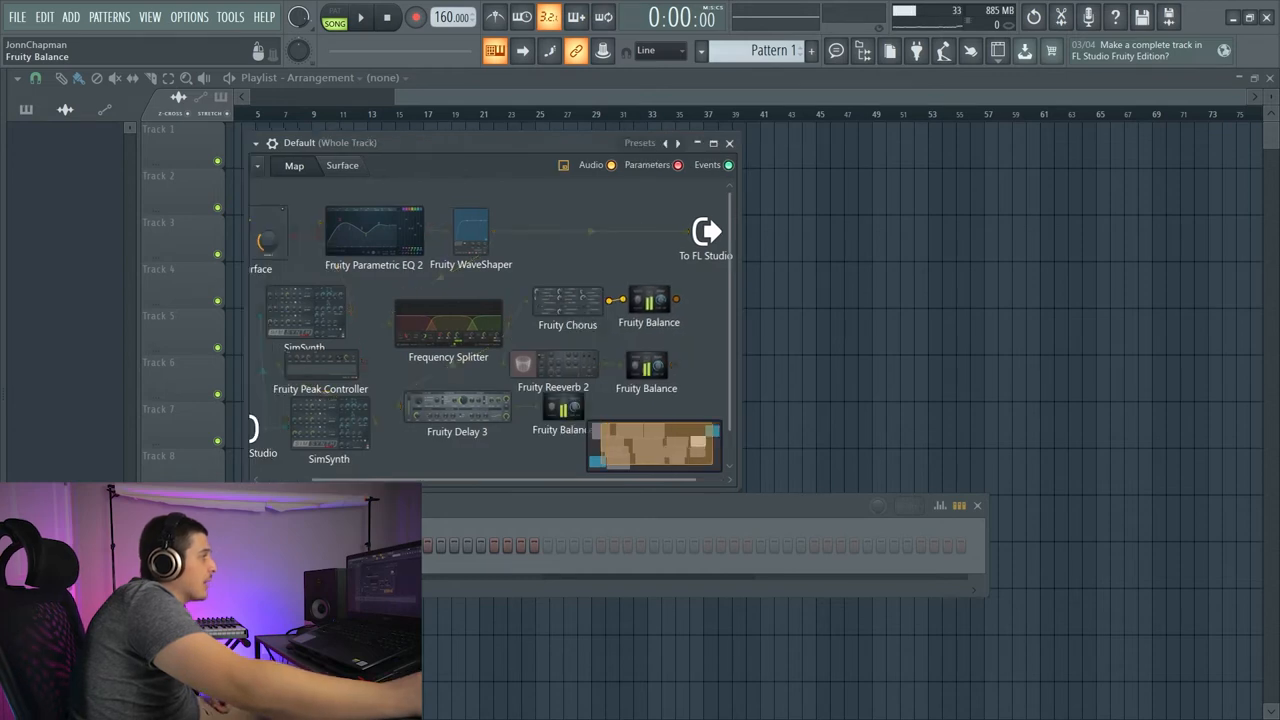
left_click_drag(679, 301, 684, 232)
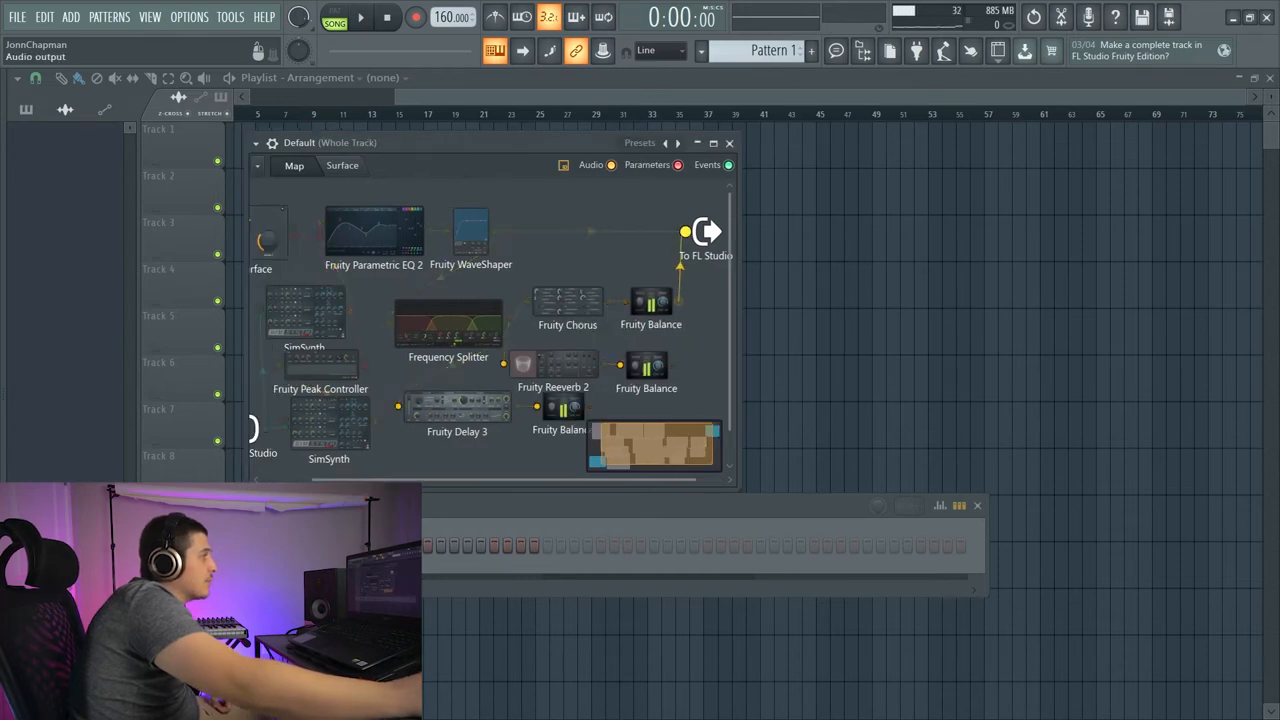
- Turn Fruity Chorus's WET ONLY knob to yes, then bring up the Frequency Splitter editor
double_click(568, 308)
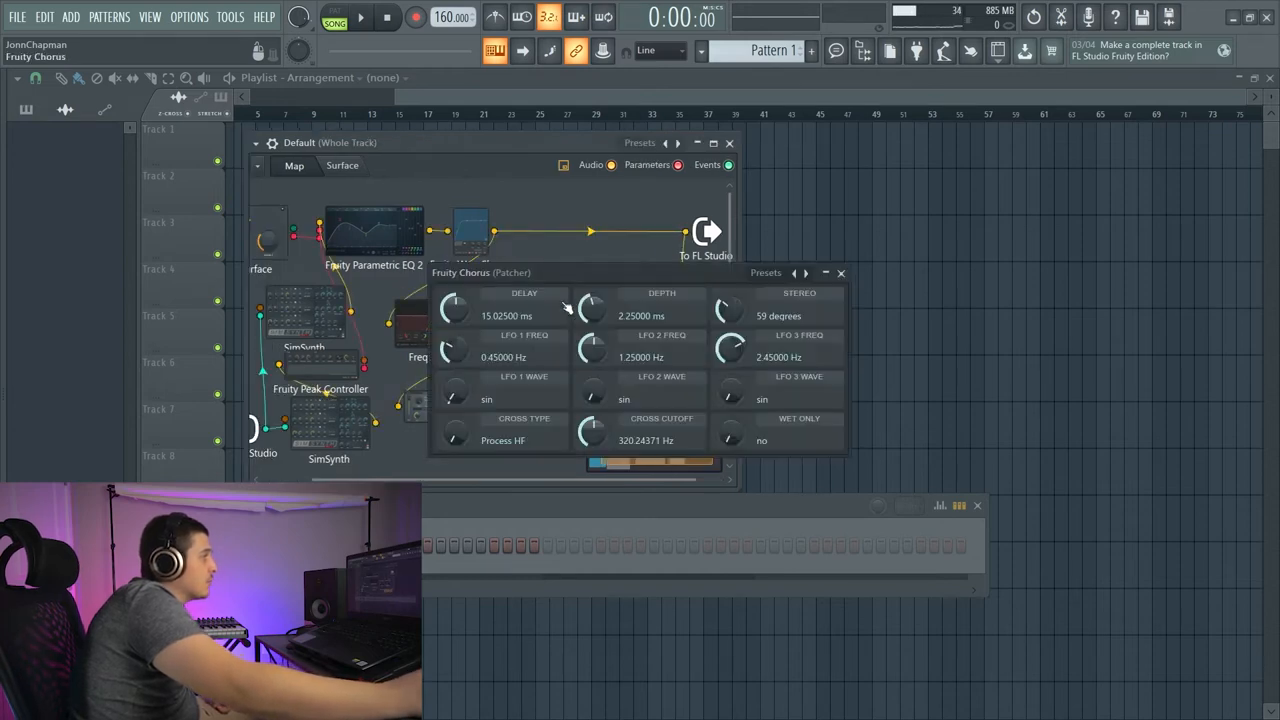
left_click_drag(583, 278, 494, 247)
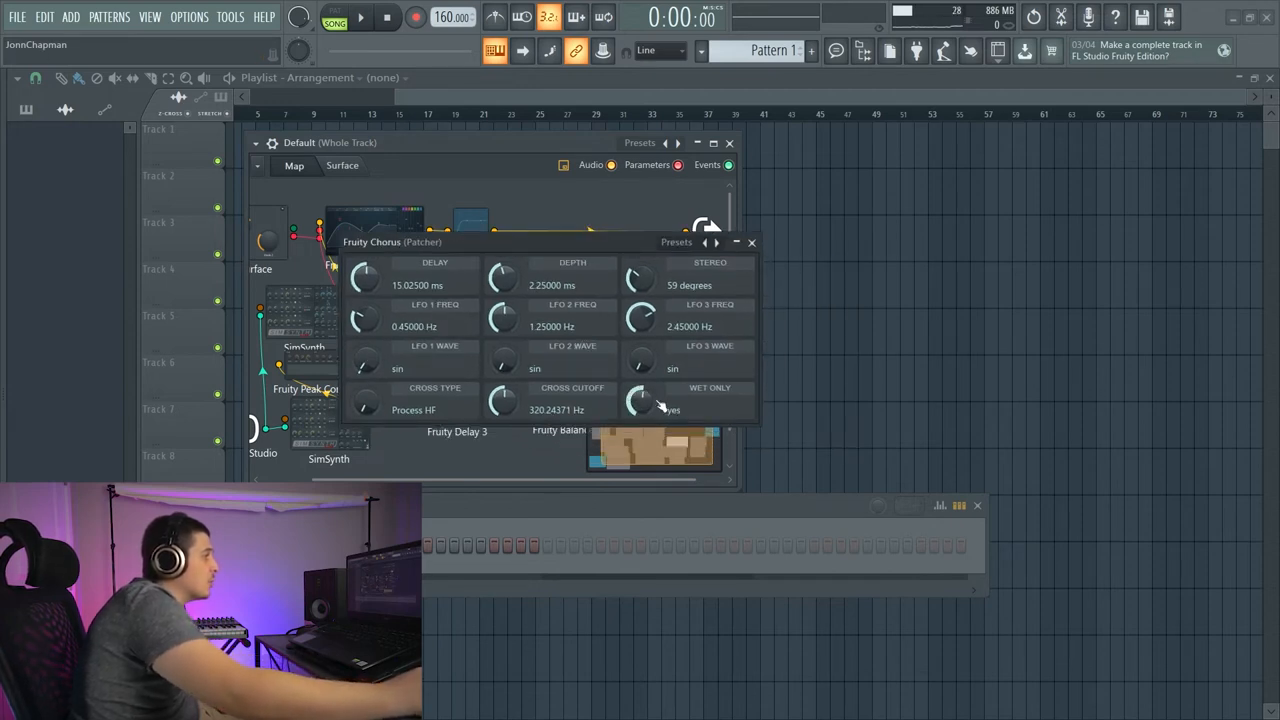
left_click_drag(640, 405, 640, 380)
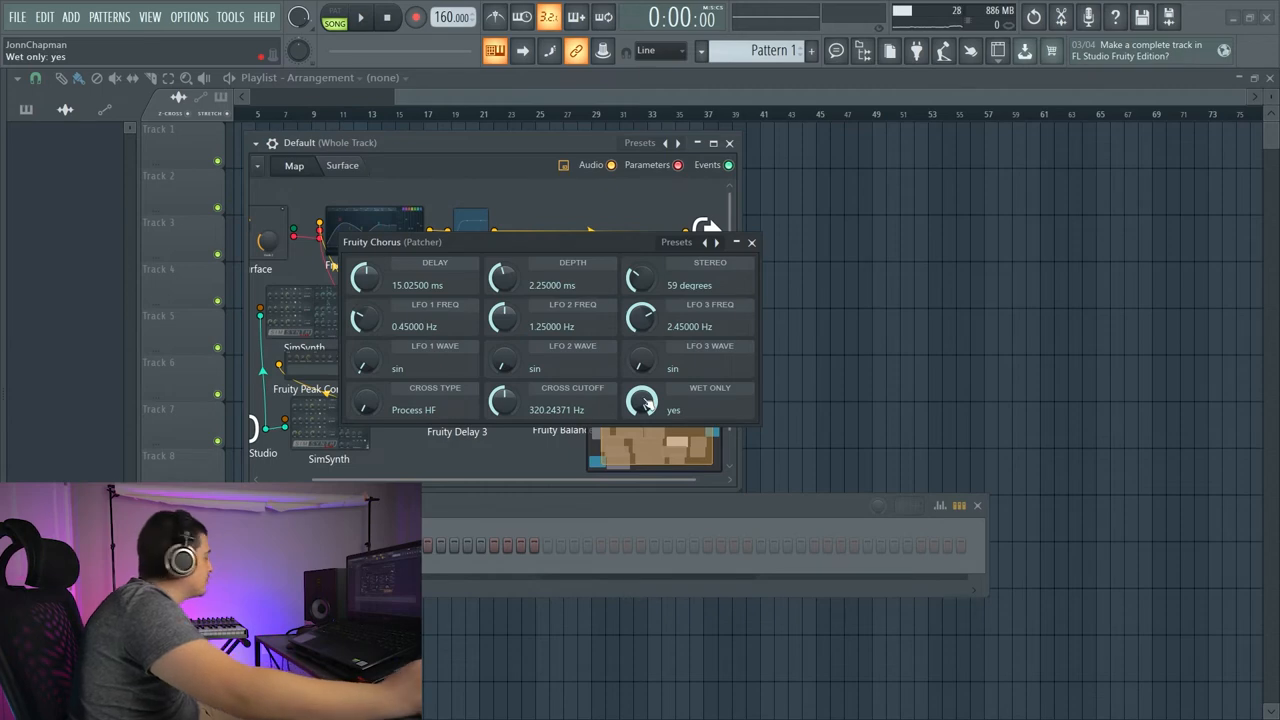
double_click(623, 289)
mouse_move(650, 282)
left_mouse_down()
mouse_move(753, 522)
mouse_move(648, 434)
left_mouse_up()
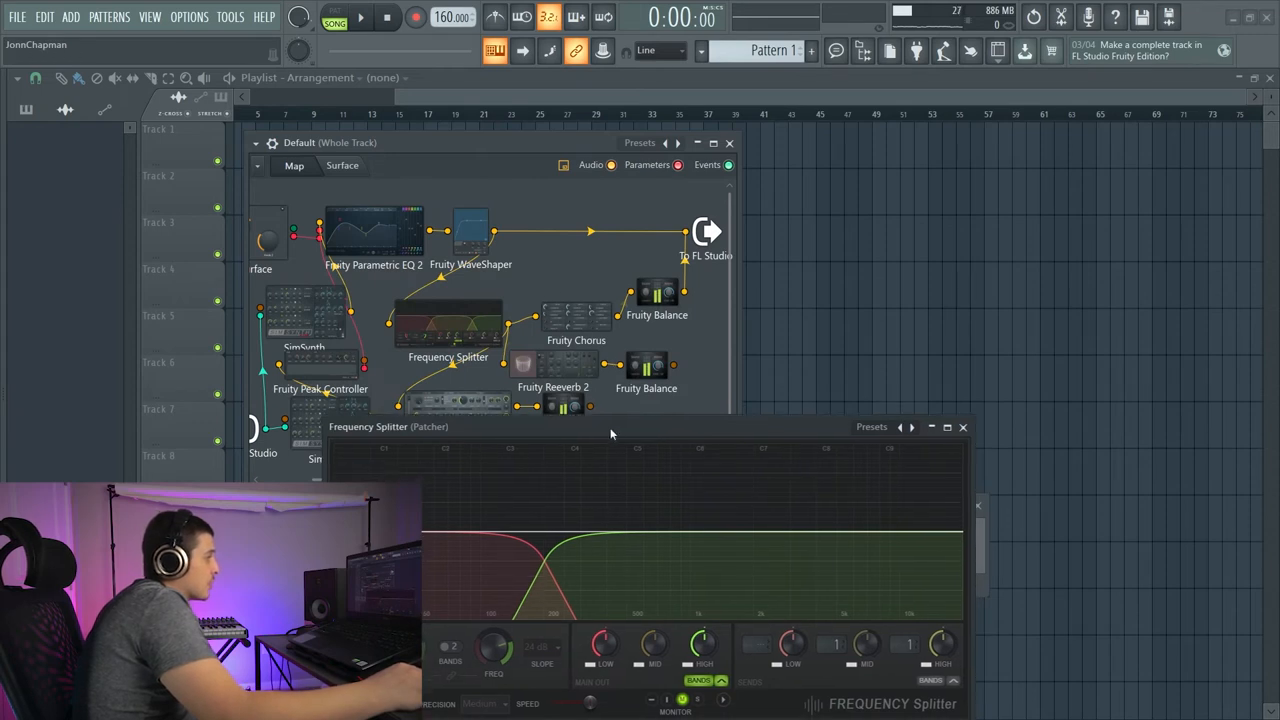
- Try a three-band split, then return the Frequency Splitter to two bands
left_click_drag(648, 434, 629, 236)
left_click(470, 460)
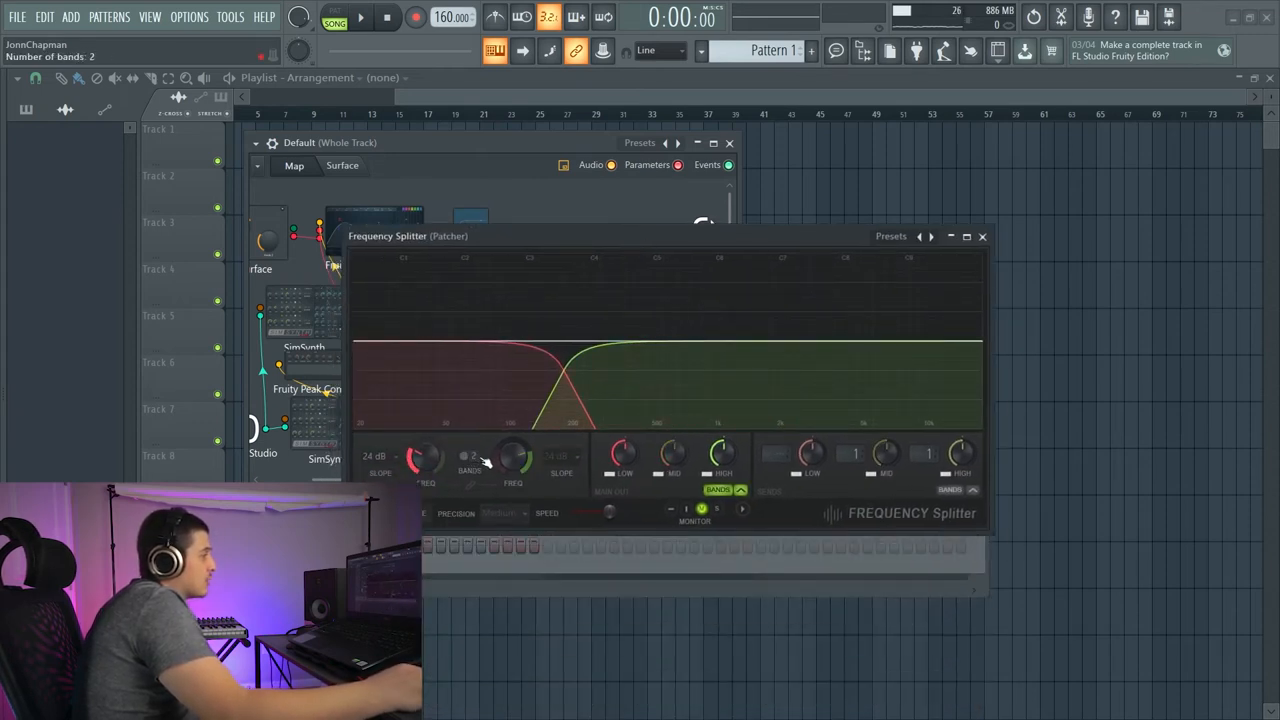
left_click(472, 460)
left_click(478, 462)
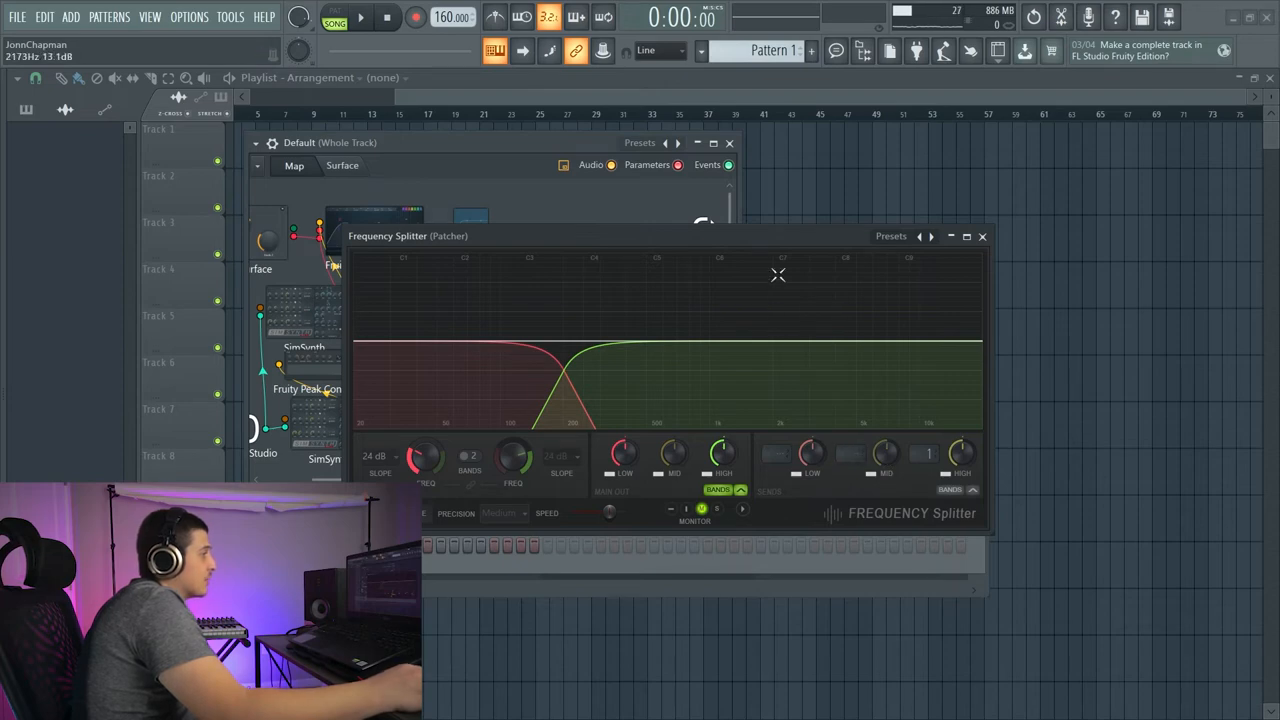
left_click_drag(700, 236, 640, 240)
- Load the Default preset on Fruity Chorus, then bring up the upper Fruity Balance's controls
left_click(918, 247)
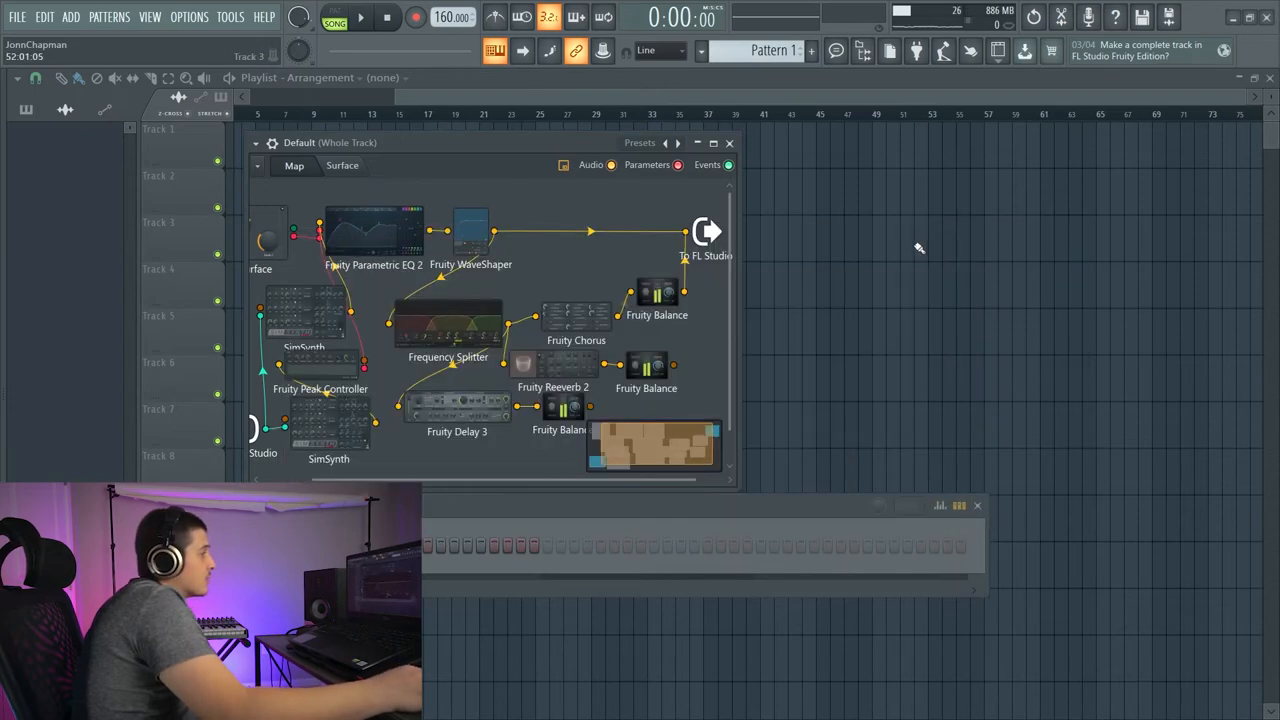
double_click(581, 320)
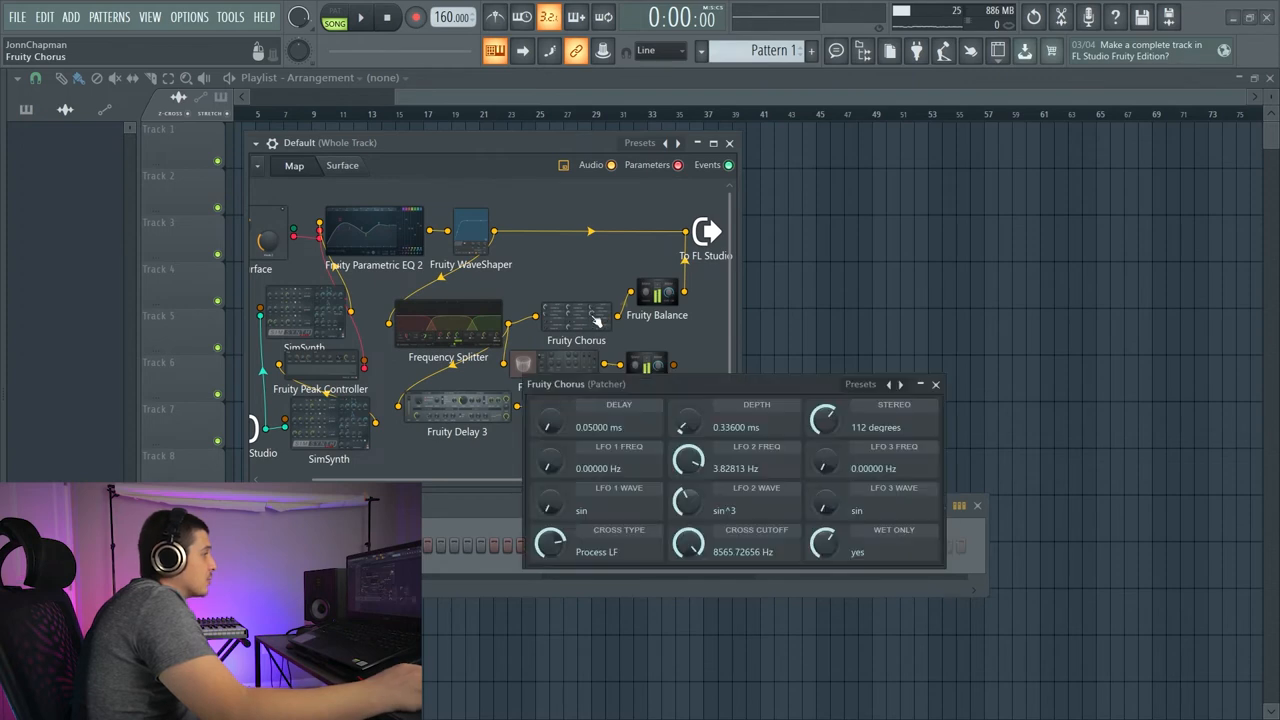
left_click_drag(674, 388, 644, 358)
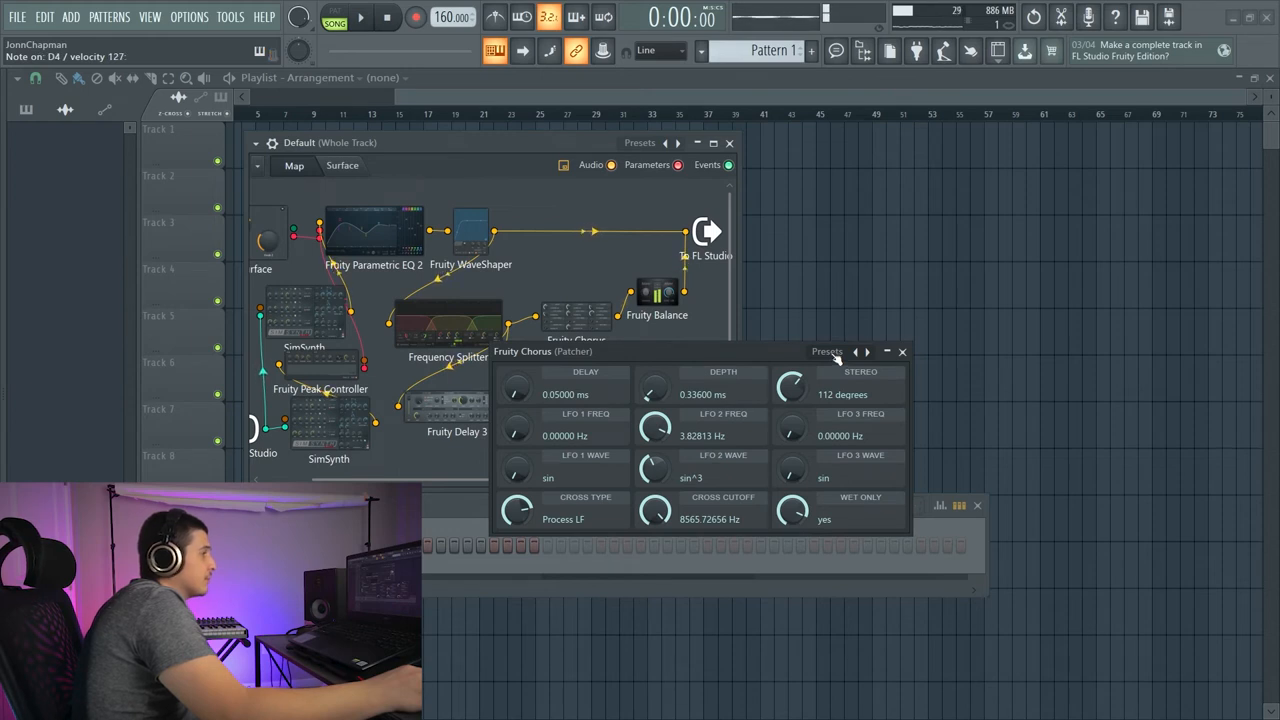
left_click(830, 352)
mouse_move(706, 351)
left_mouse_down()
mouse_move(758, 319)
mouse_move(684, 368)
left_mouse_up()
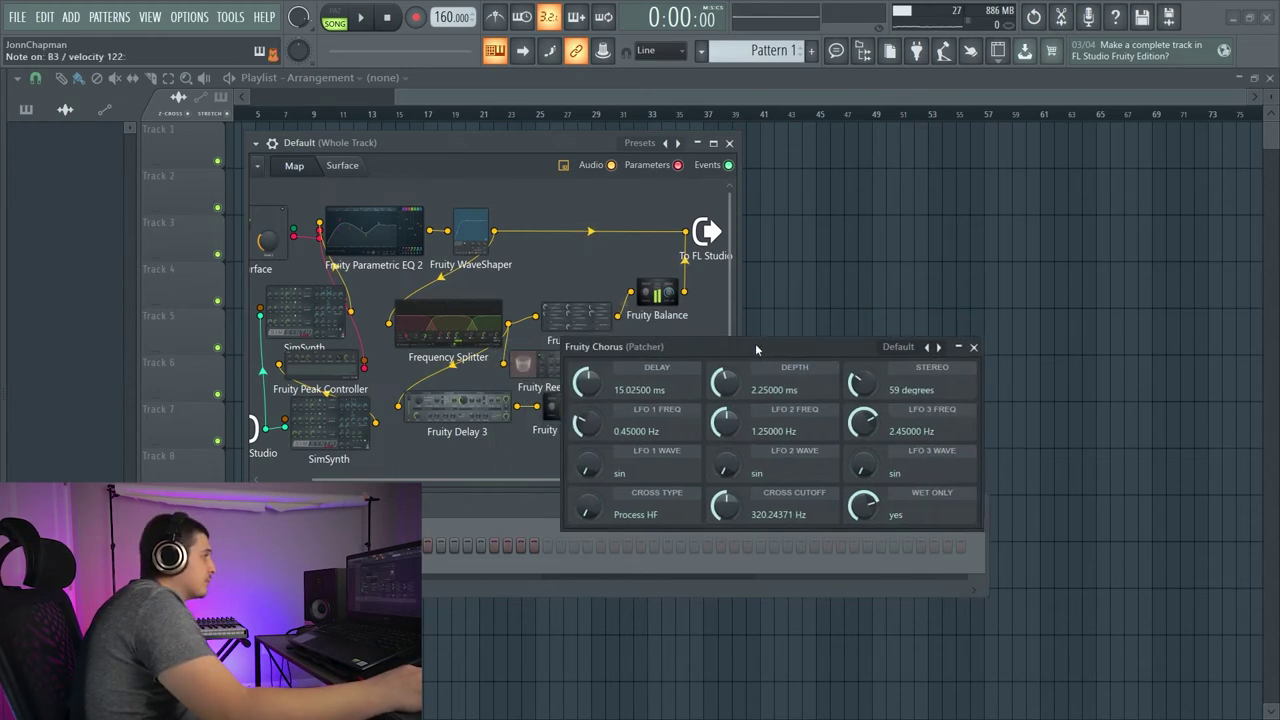
double_click(662, 300)
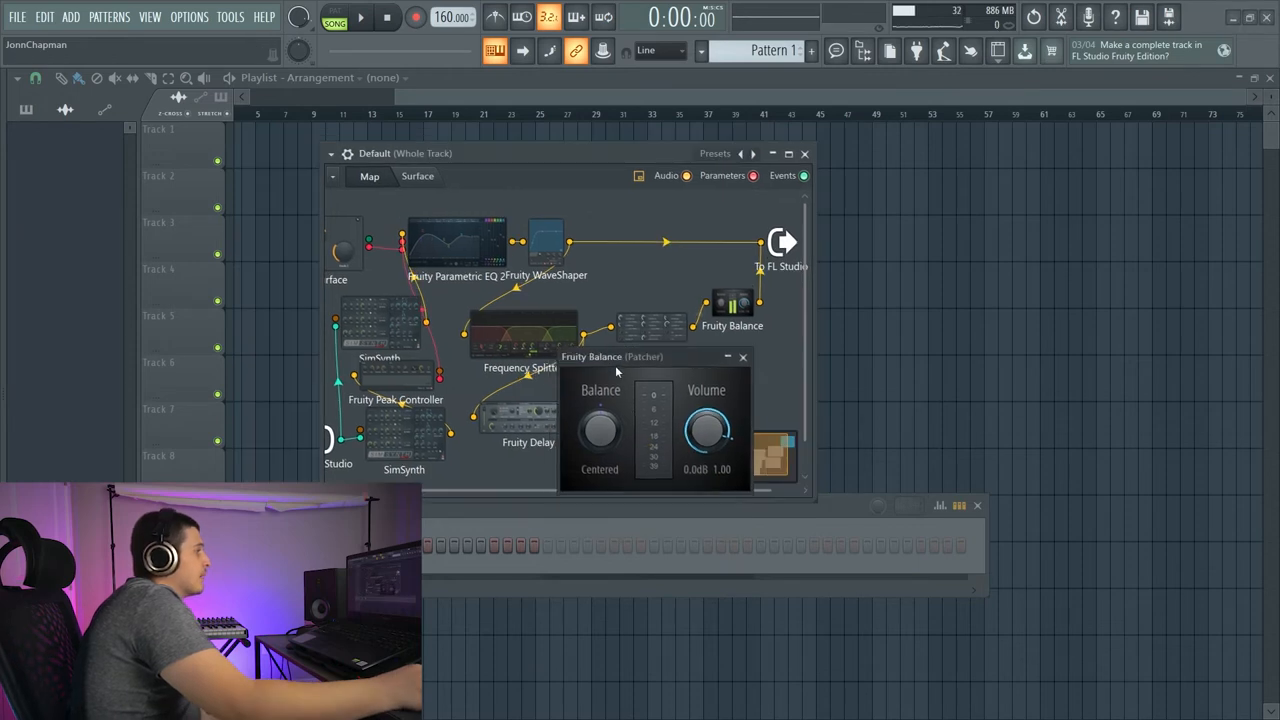
left_click_drag(615, 365, 742, 397)
- Move the Fruity Chorus and upper Fruity Balance modules up into tidier positions
left_click_drag(650, 325, 646, 288)
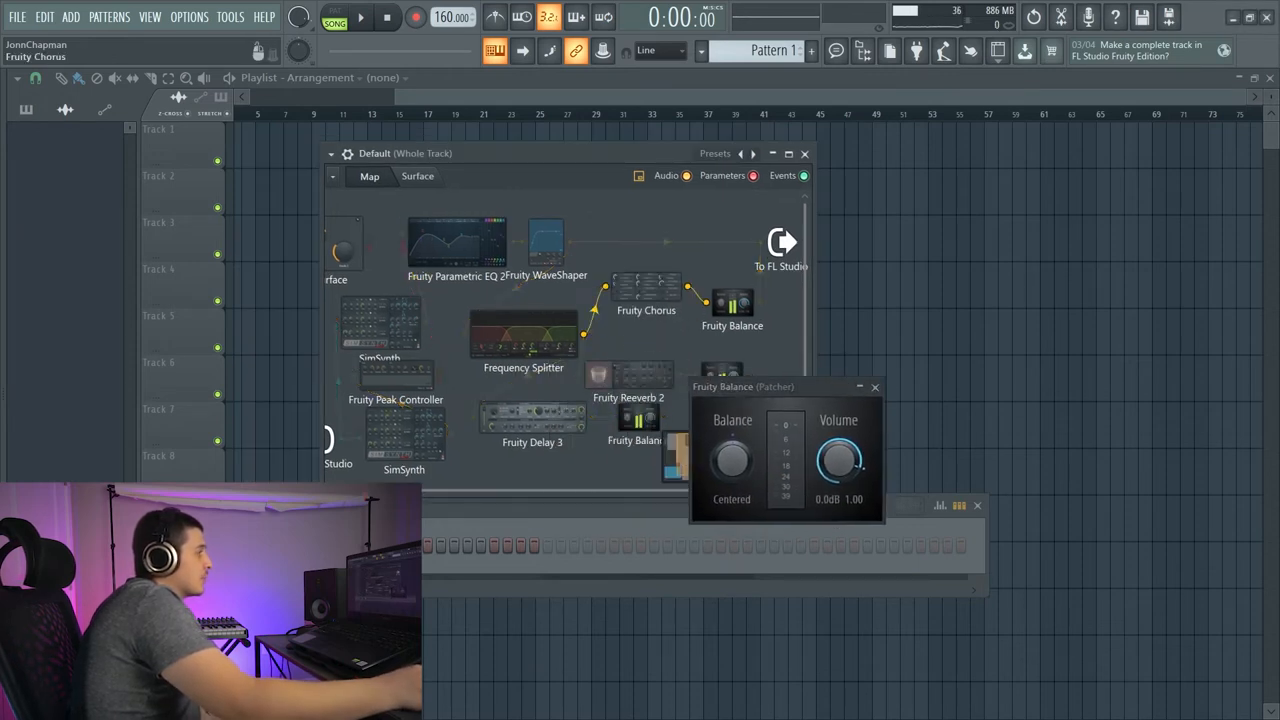
left_click_drag(732, 305, 734, 290)
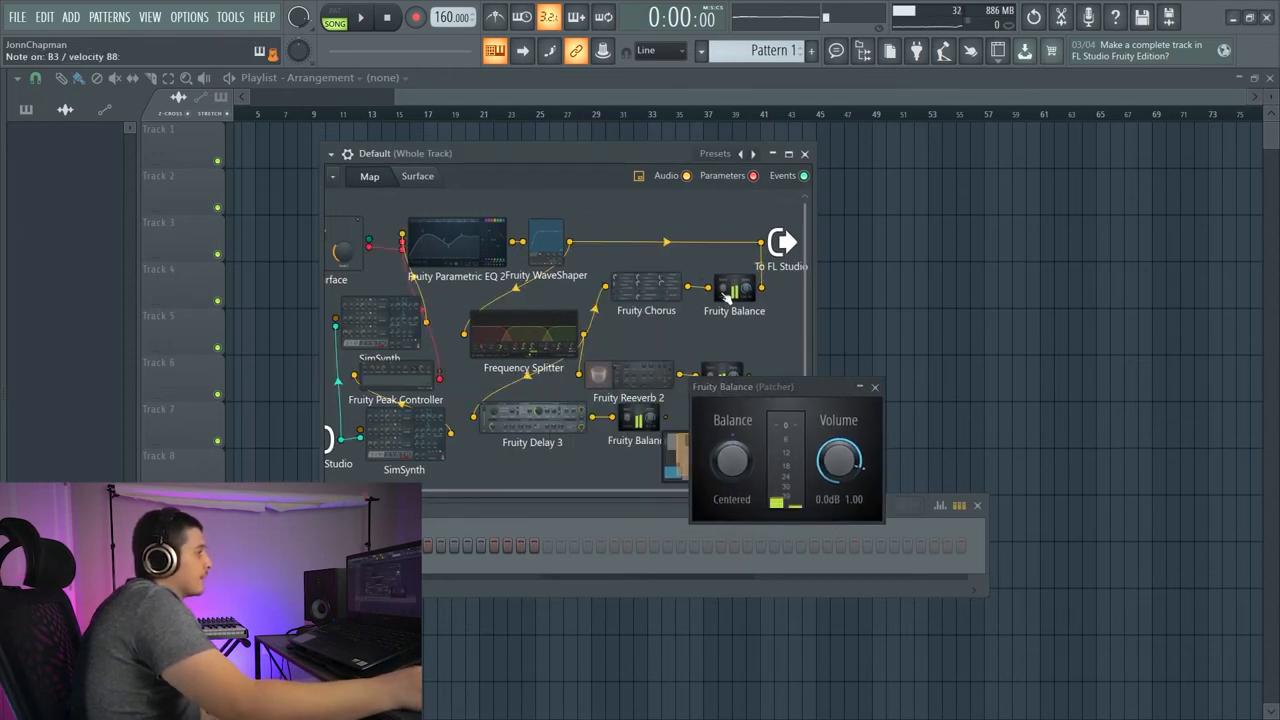
left_click_drag(762, 388, 760, 378)
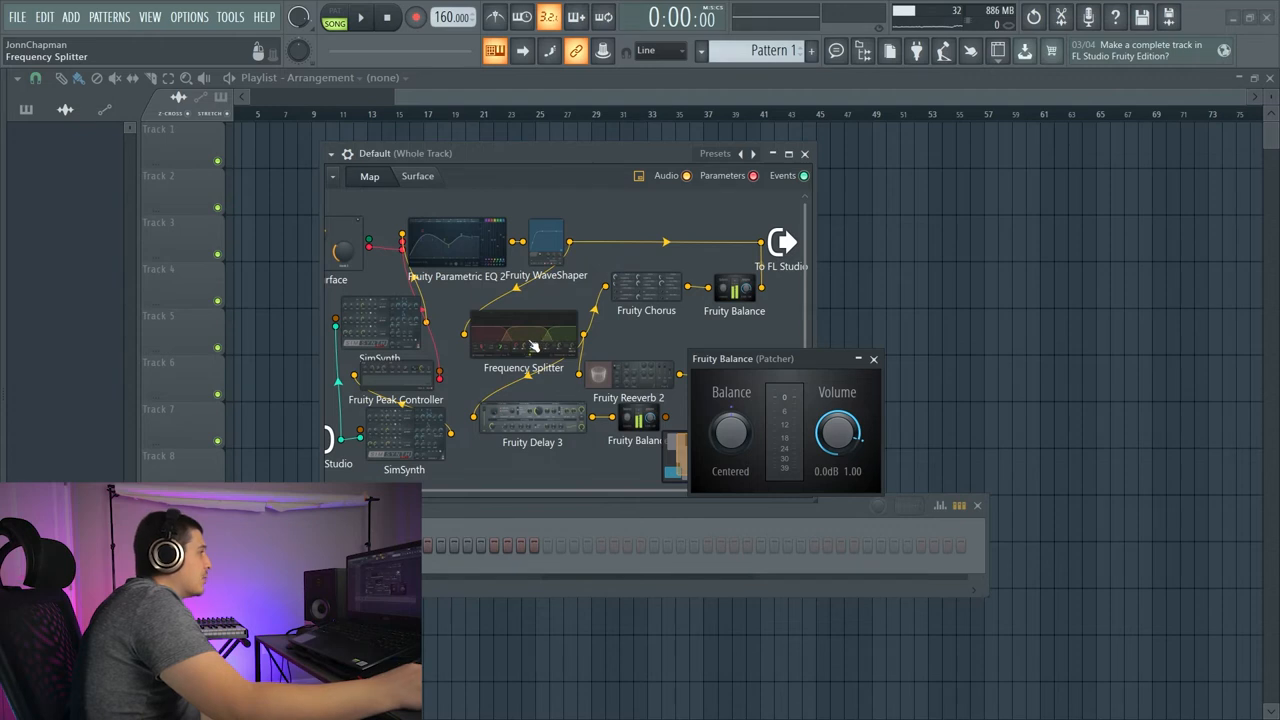
left_click_drag(732, 357, 737, 366)
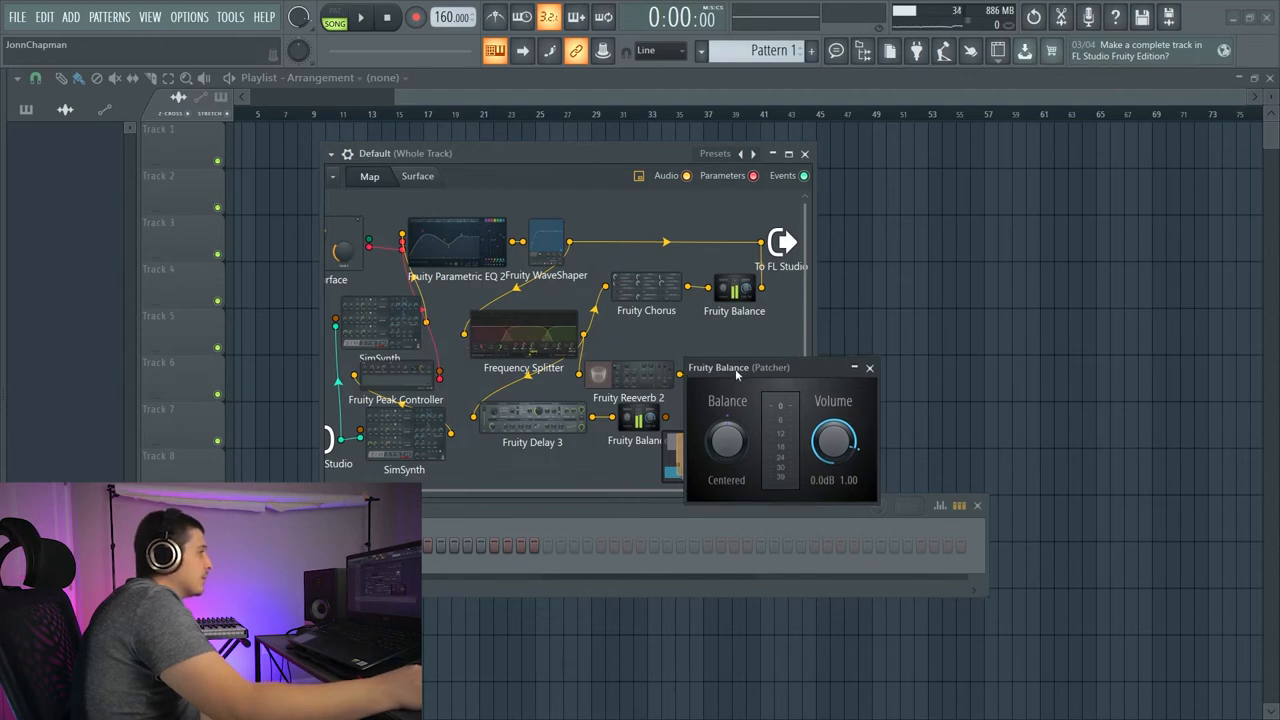
left_click_drag(500, 153, 564, 142)
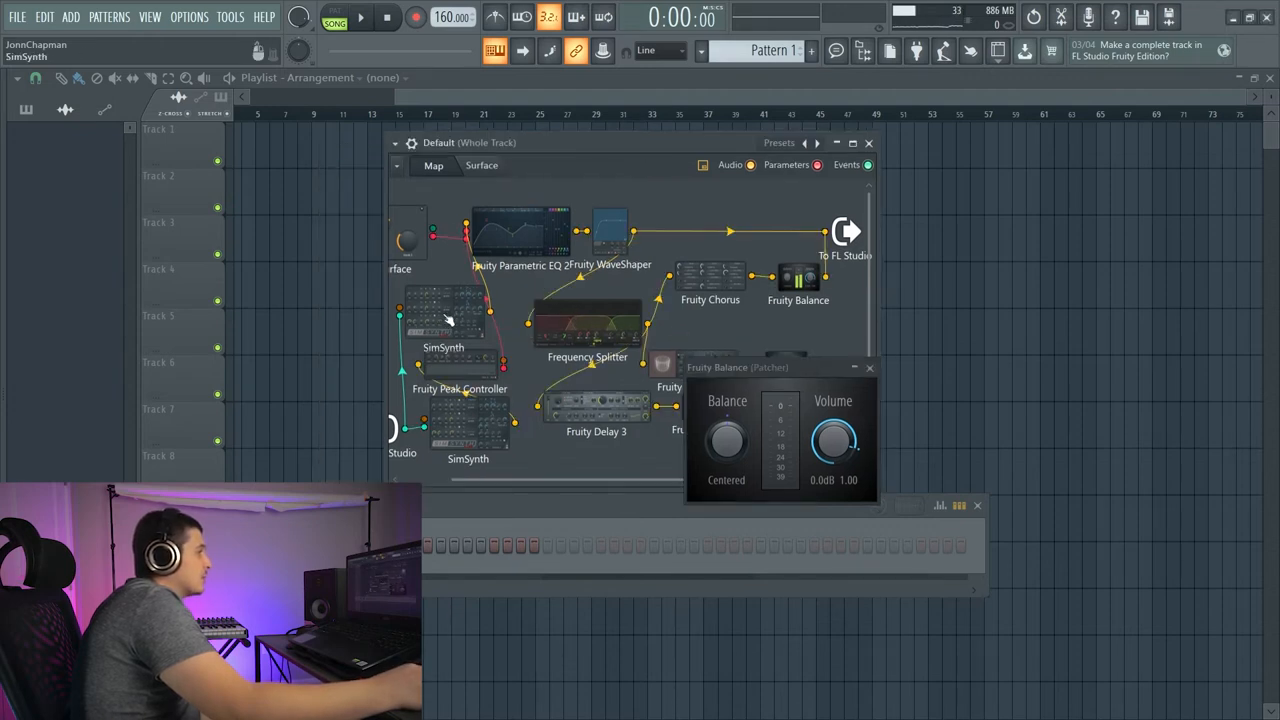
- Pan across the map and shift the Frequency Splitter module up and left
left_click_drag(449, 320, 505, 312)
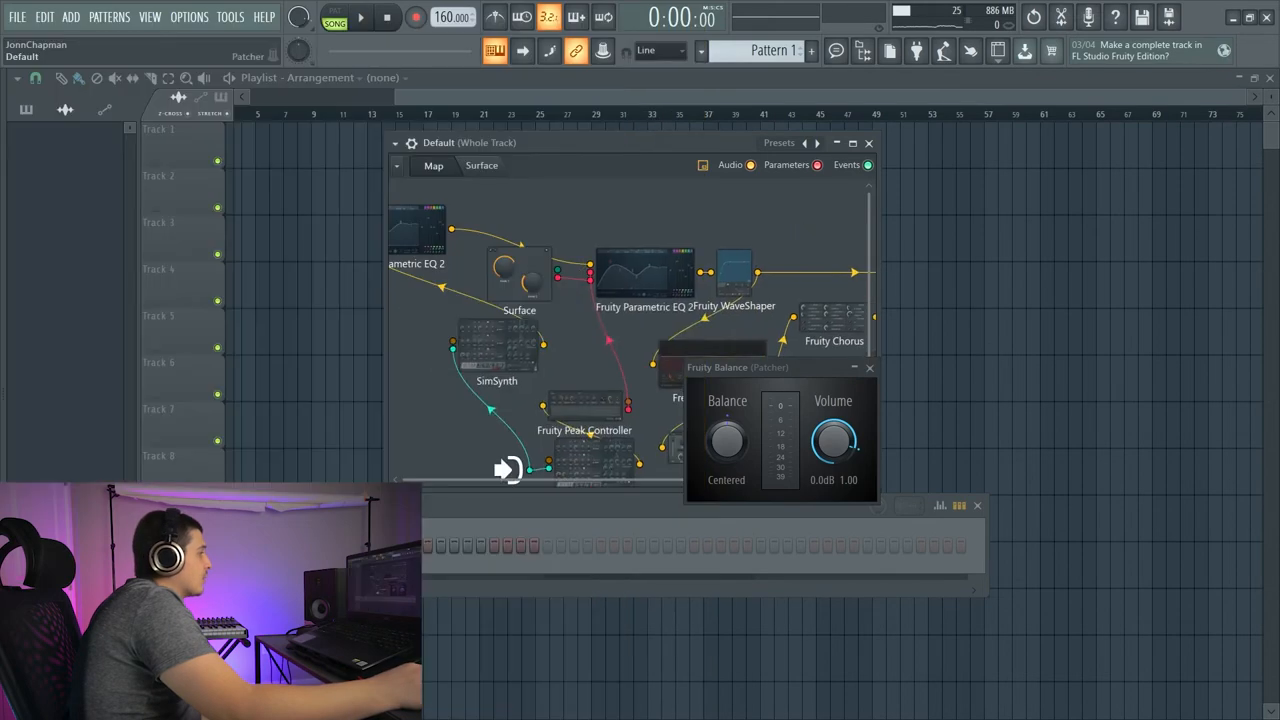
scroll(500, 312, "up", 2)
scroll(459, 232, "down", 1)
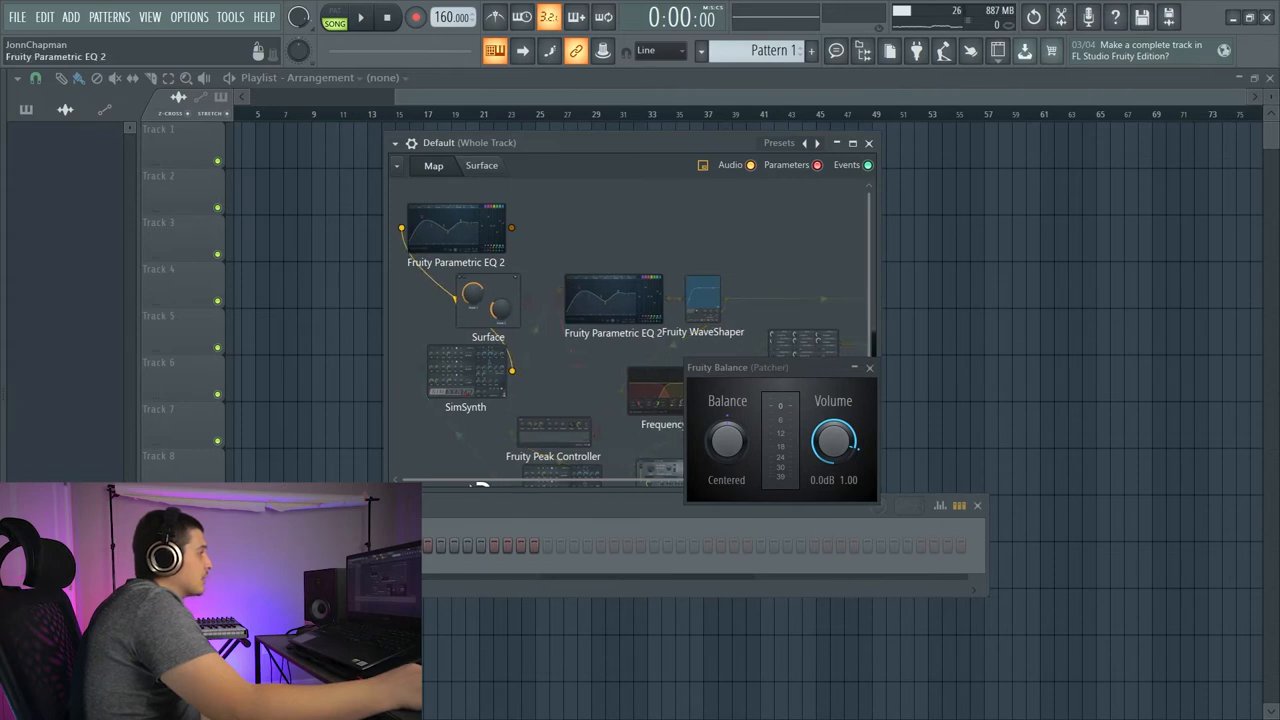
scroll(459, 232, "down", 2)
left_click_drag(420, 320, 448, 320)
left_click_drag(585, 307, 605, 307)
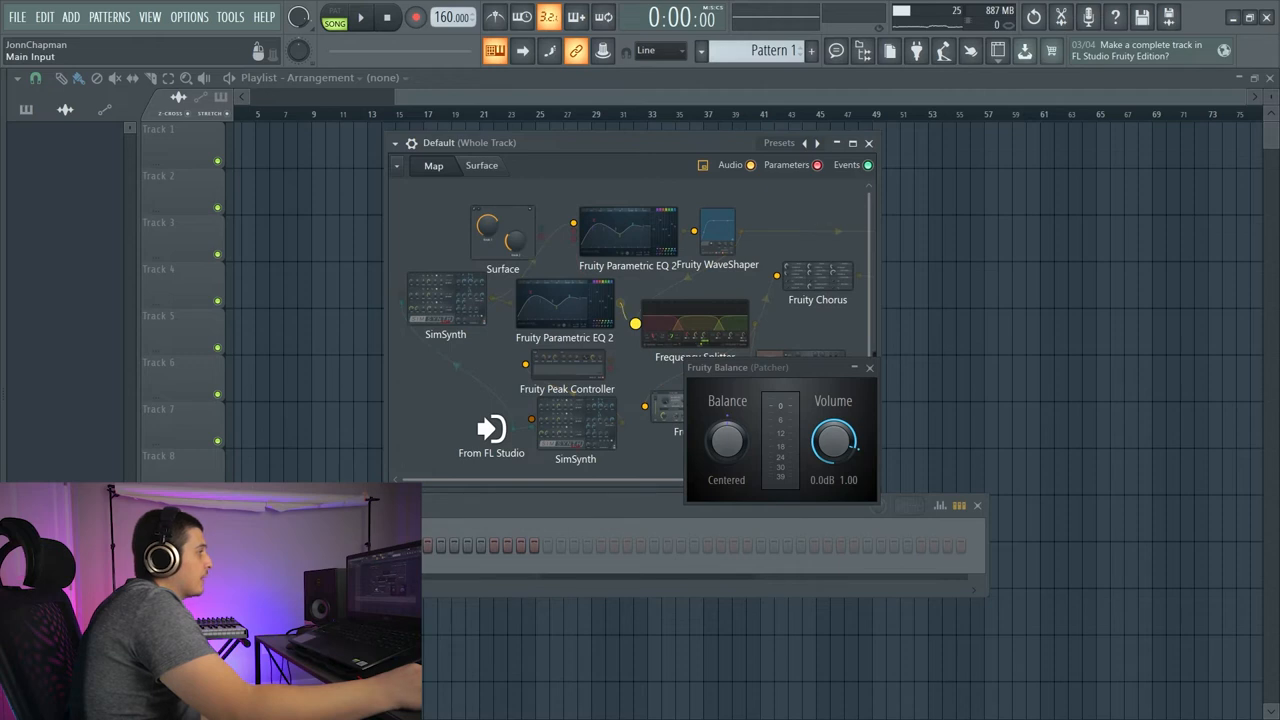
left_click_drag(695, 325, 680, 315)
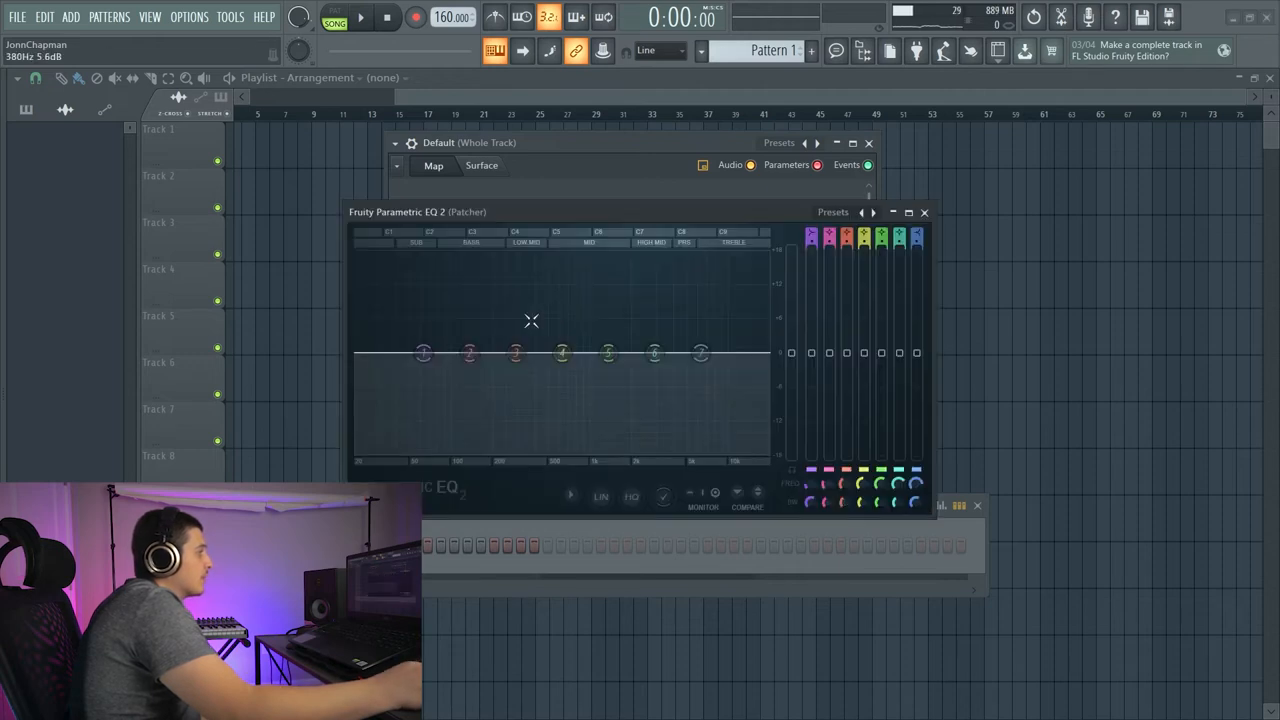
- Set the second Parametric EQ 2's band 1 to high pass and band 7 to low pass
double_click(580, 310)
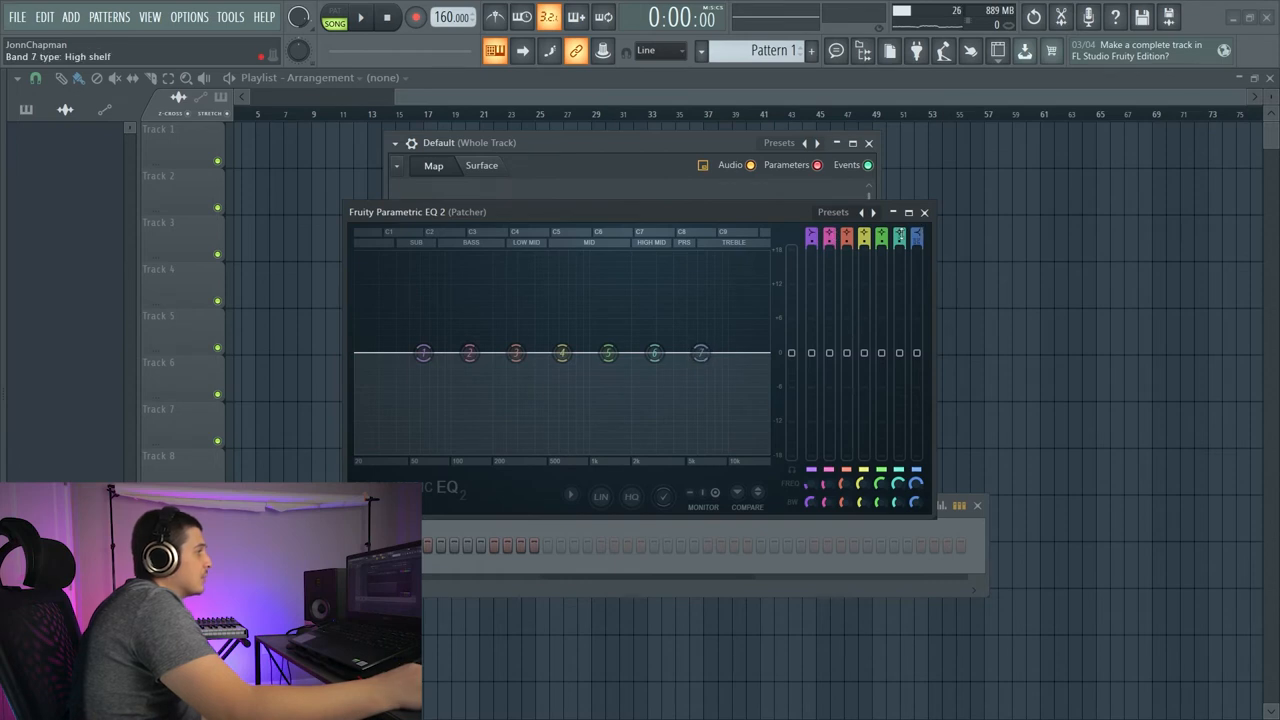
mouse_move(812, 238)
left_mouse_down()
mouse_move(812, 225)
mouse_move(812, 250)
left_mouse_up()
key("space")
left_click_drag(917, 238, 917, 250)
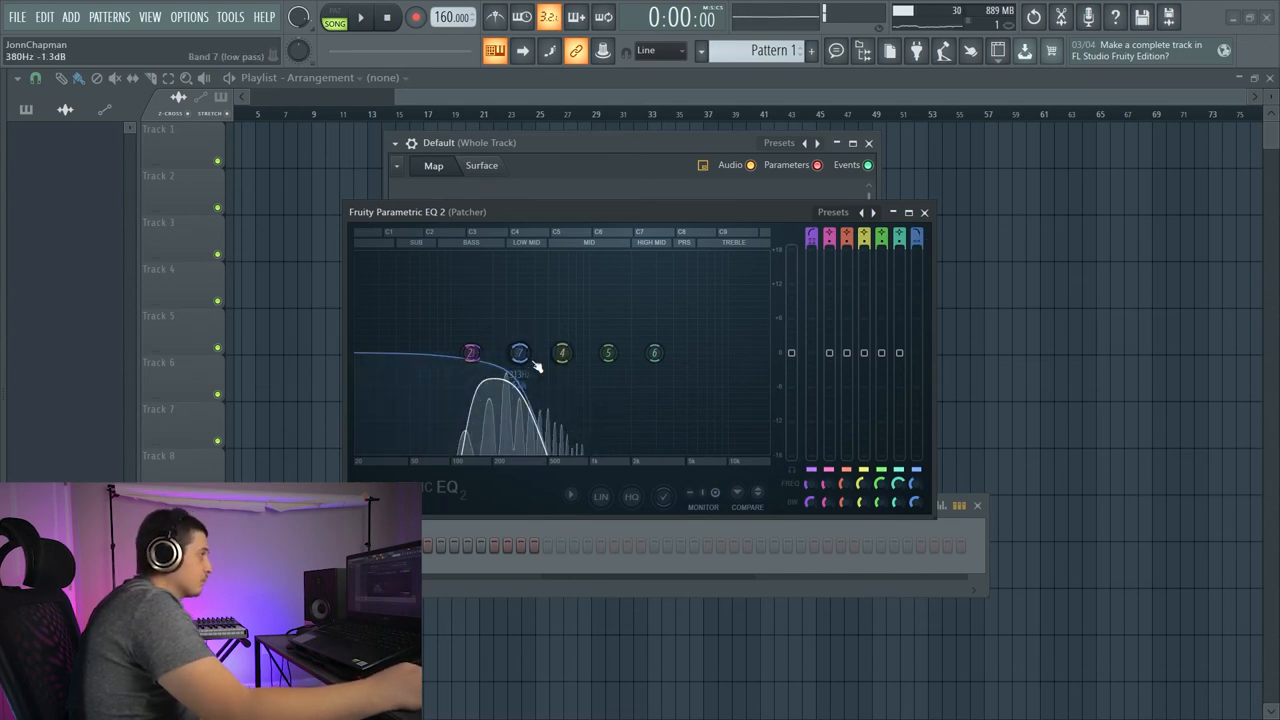
- Lower band 3 and sweep the low-pass down to about 484 Hz, then close the EQ
left_click_drag(518, 352, 543, 418)
left_click_drag(655, 352, 580, 352)
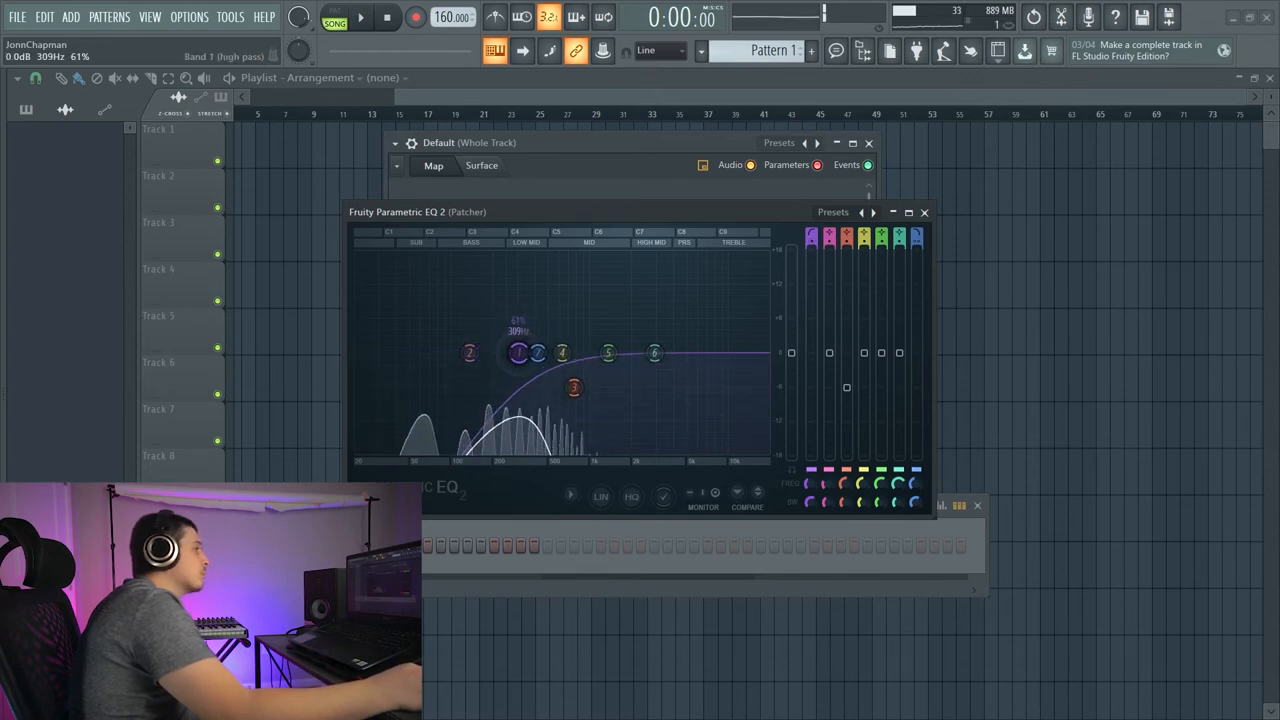
left_click_drag(580, 352, 473, 352)
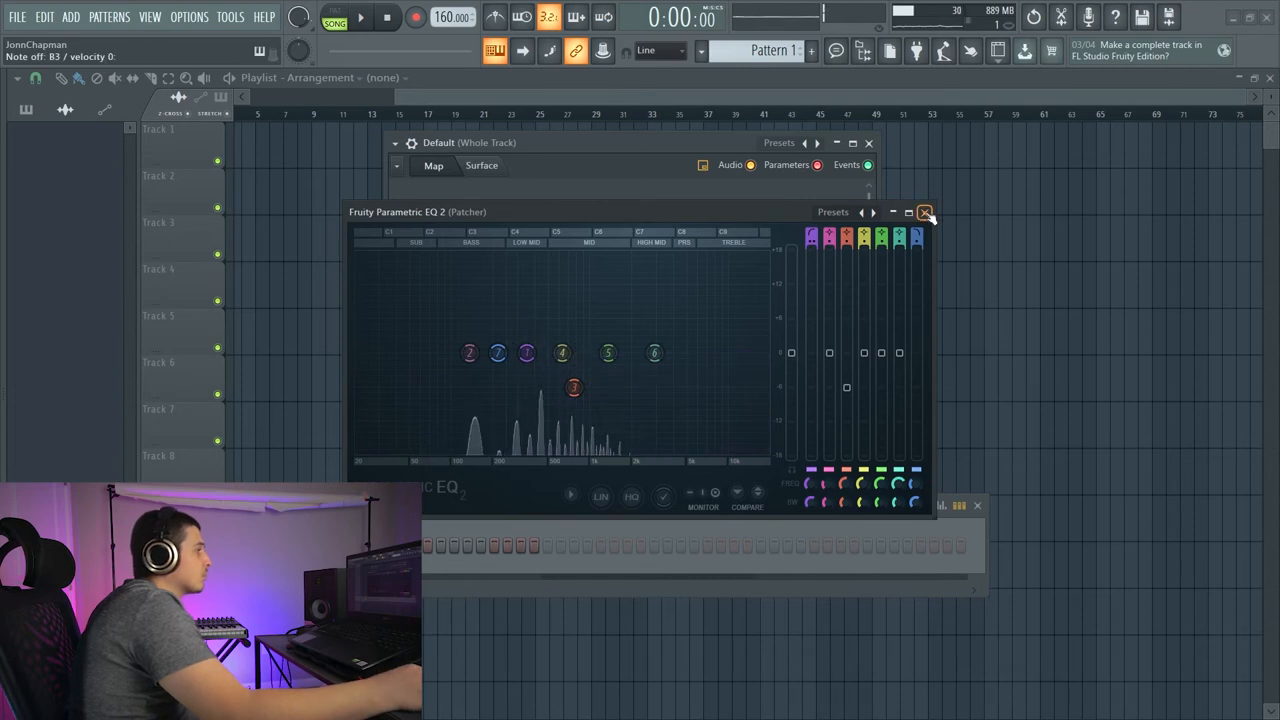
left_click(924, 212)
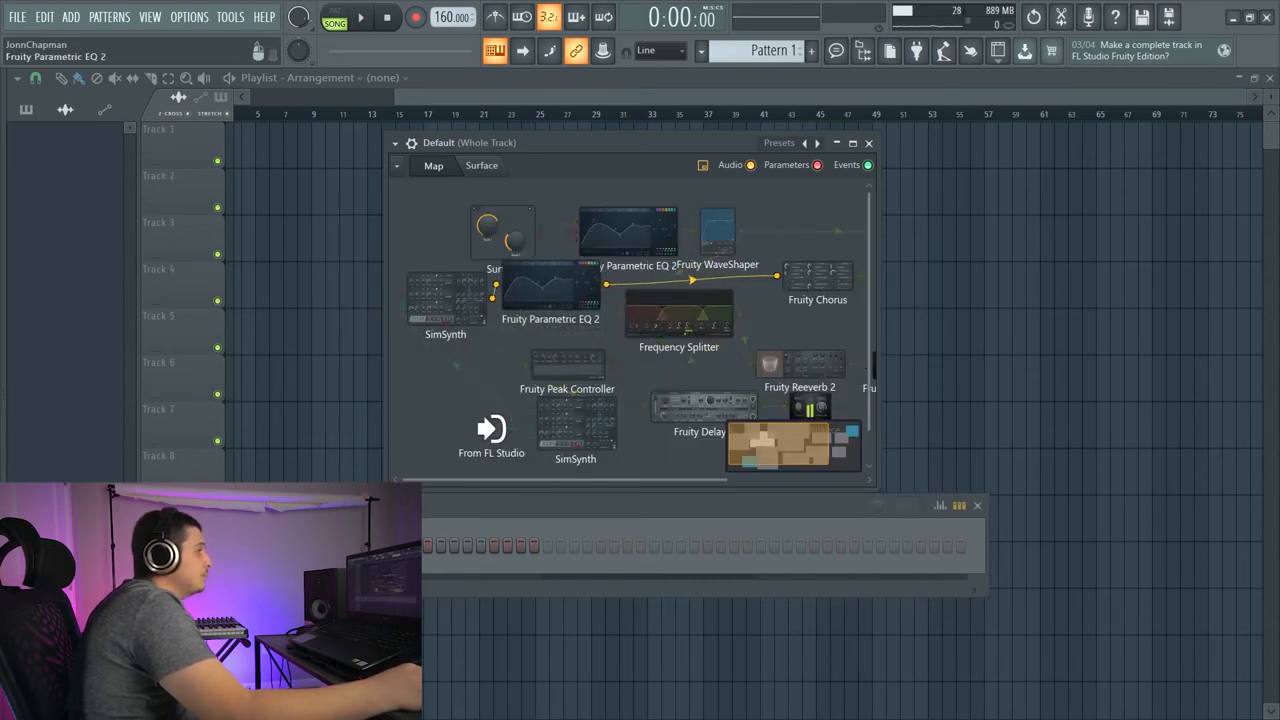
- Reposition EQ 2, Frequency Splitter, Chorus and upper Balance, then bring up that Balance's settings
left_click_drag(560, 320, 565, 285)
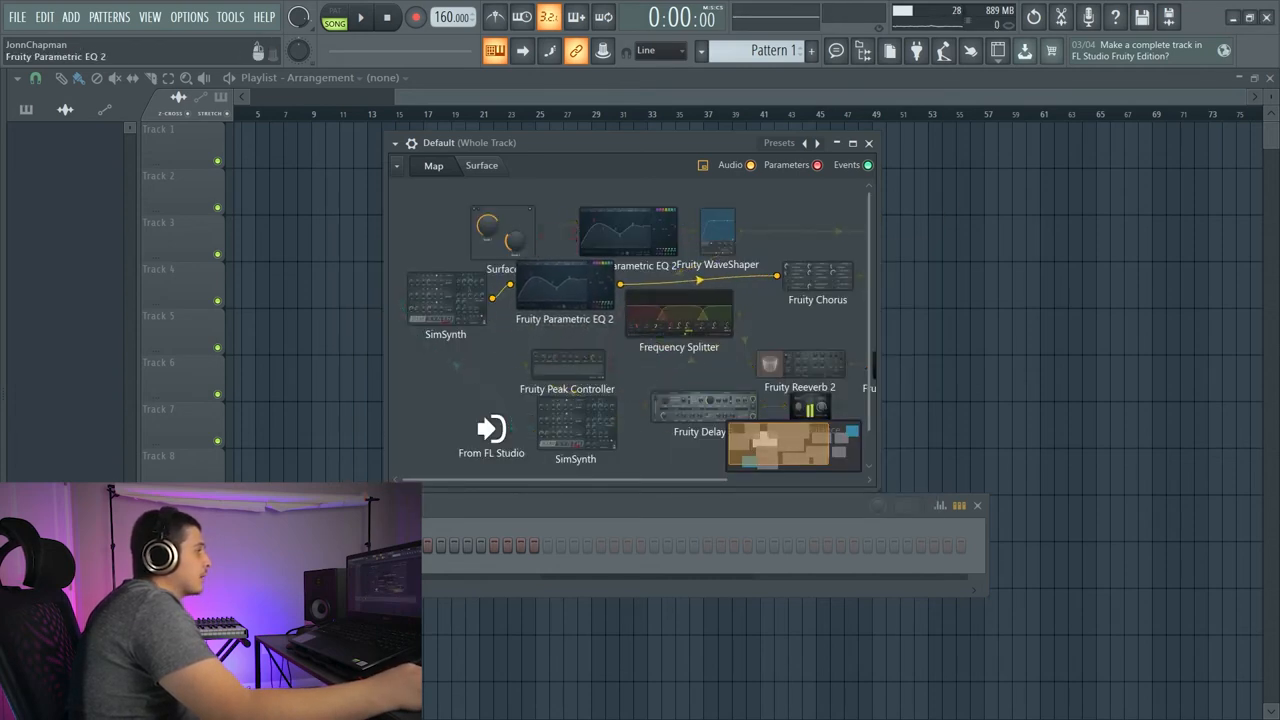
left_click_drag(672, 312, 676, 350)
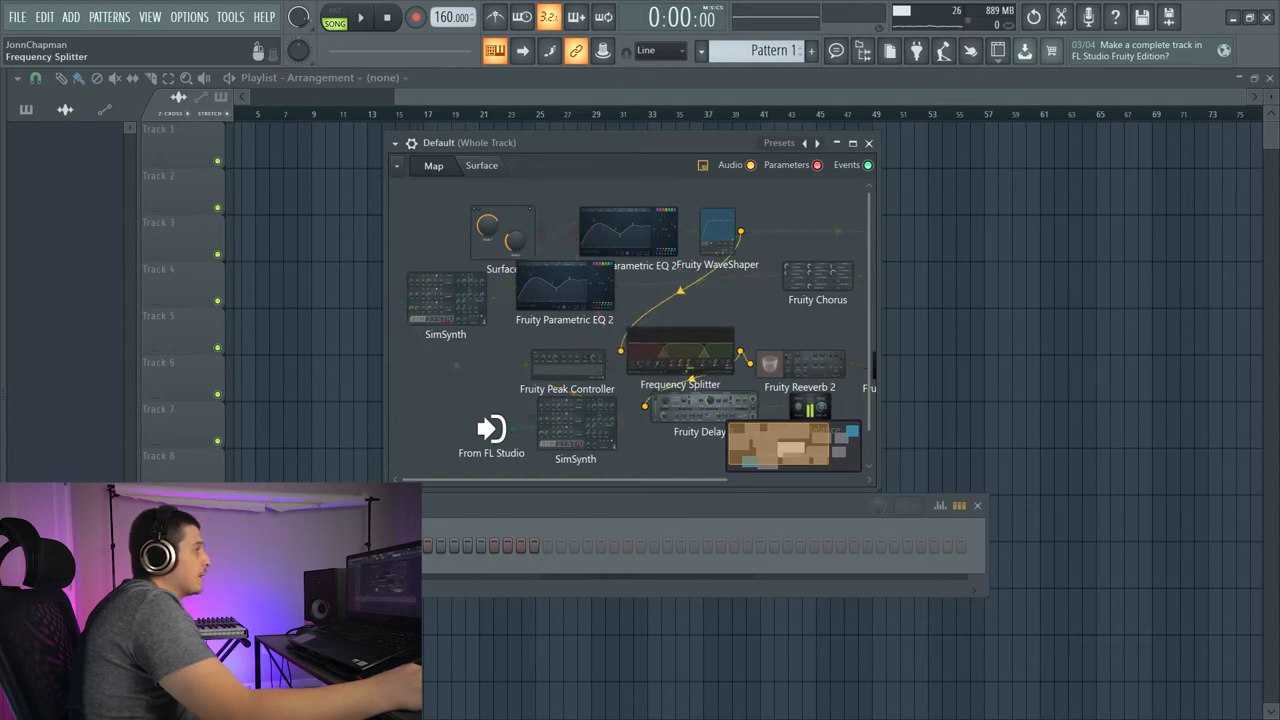
left_click_drag(575, 300, 636, 303)
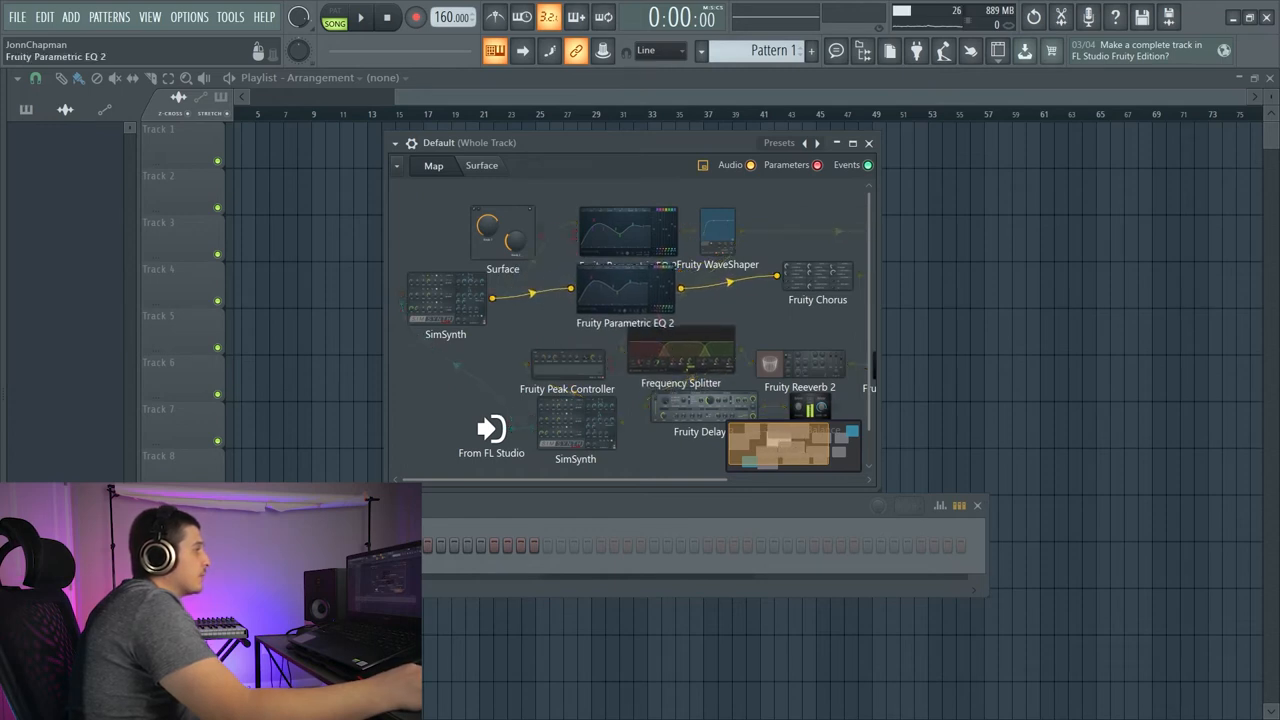
left_click_drag(808, 283, 750, 292)
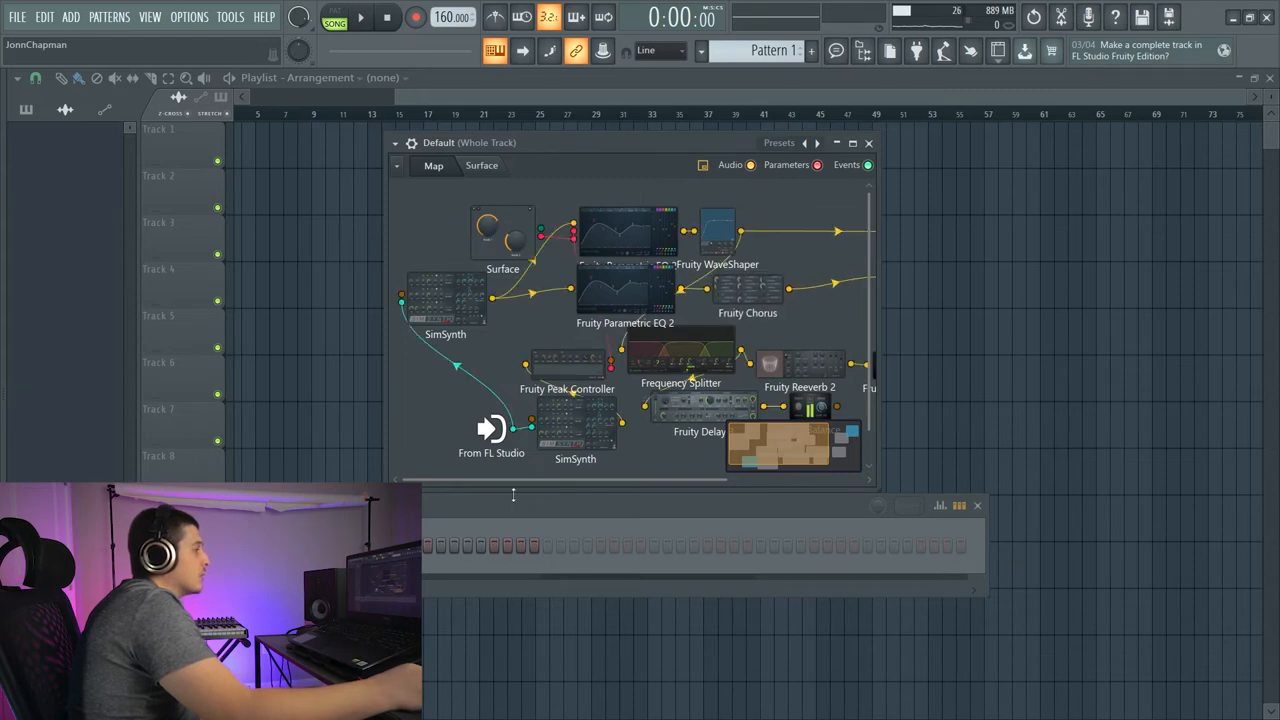
scroll(645, 400, "down", 3)
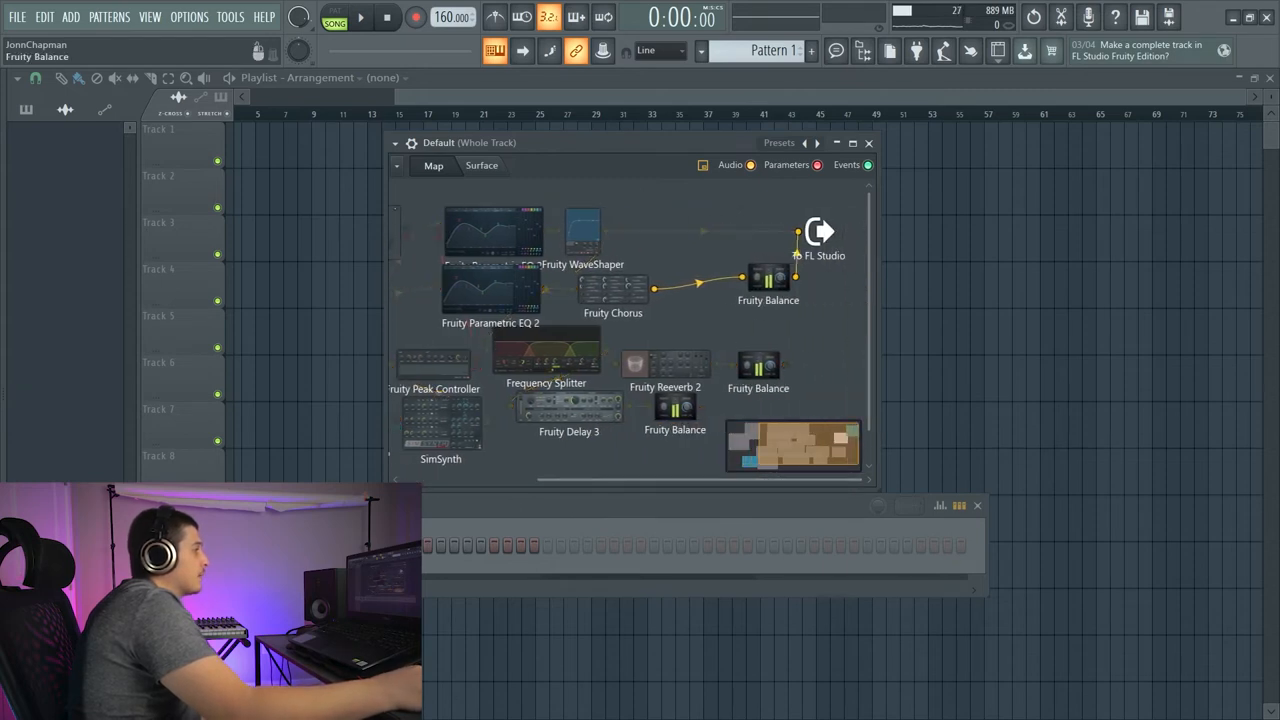
left_click_drag(772, 283, 697, 290)
scroll(830, 245, "up", 2)
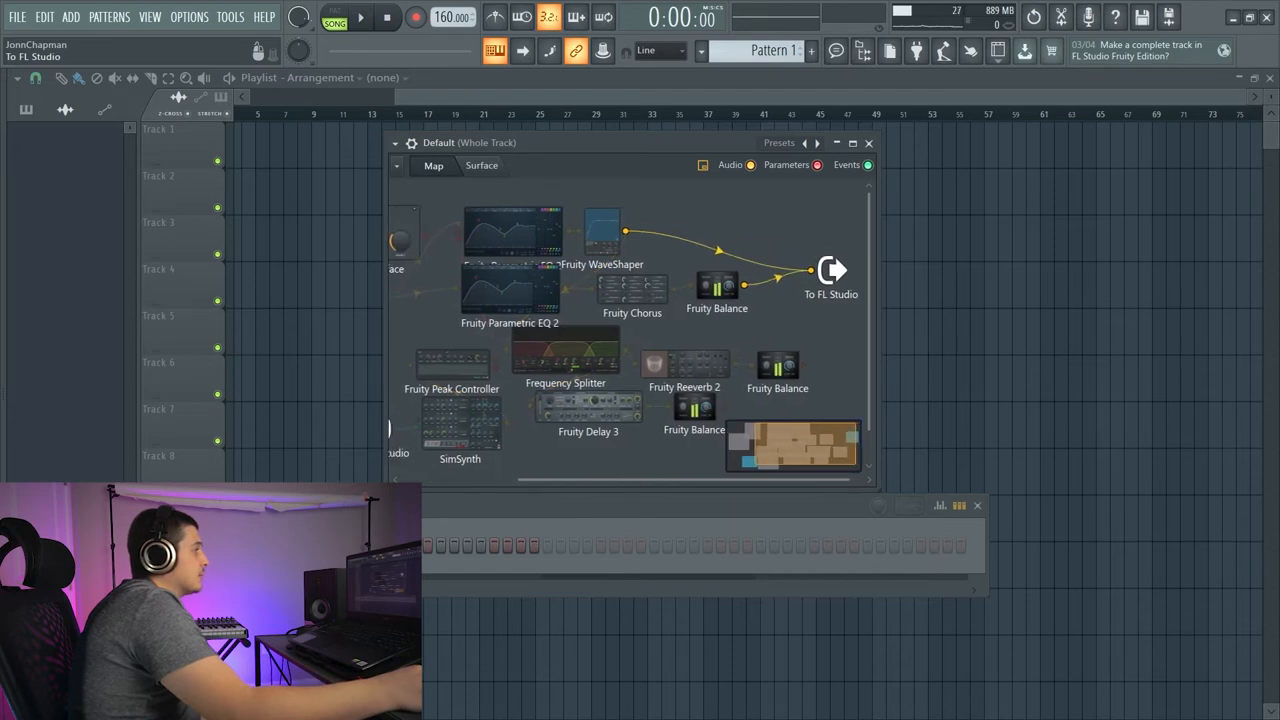
double_click(758, 368)
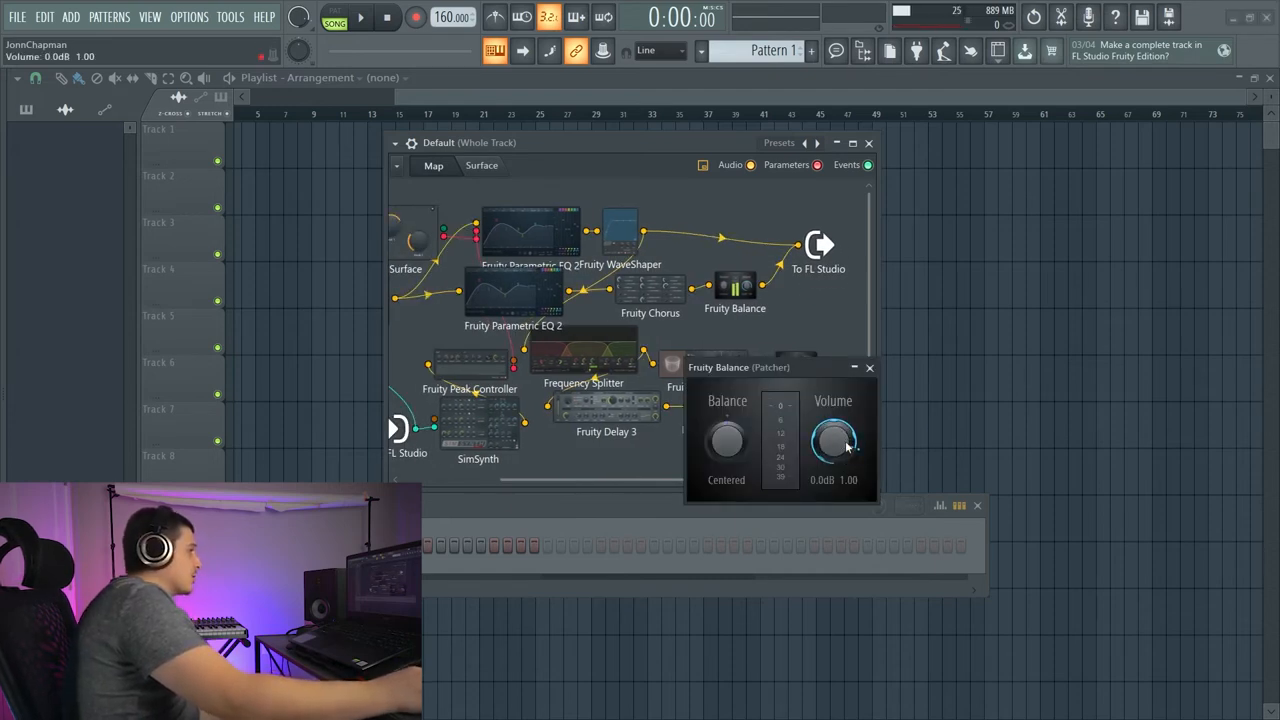
- Settle the chorus branch's Fruity Balance volume at about 1.4 dB after sweeping it, then audition a note
left_click_drag(848, 447, 848, 520)
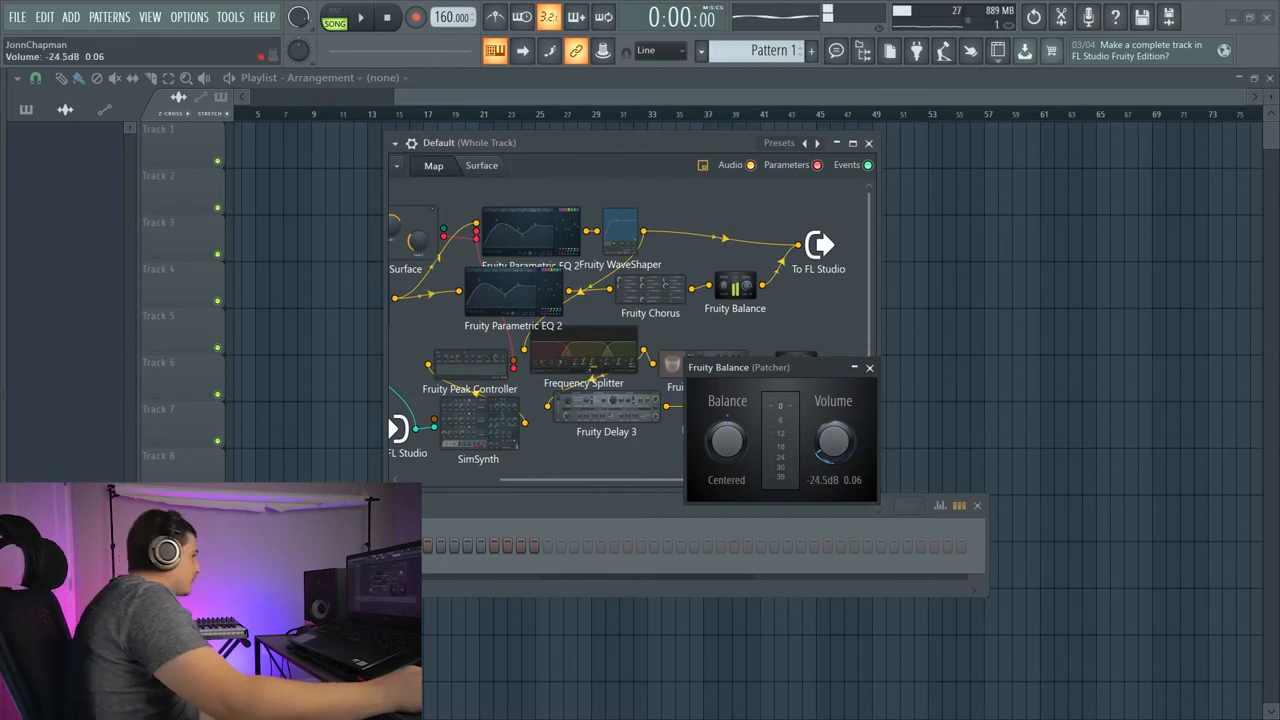
left_click_drag(843, 440, 843, 450)
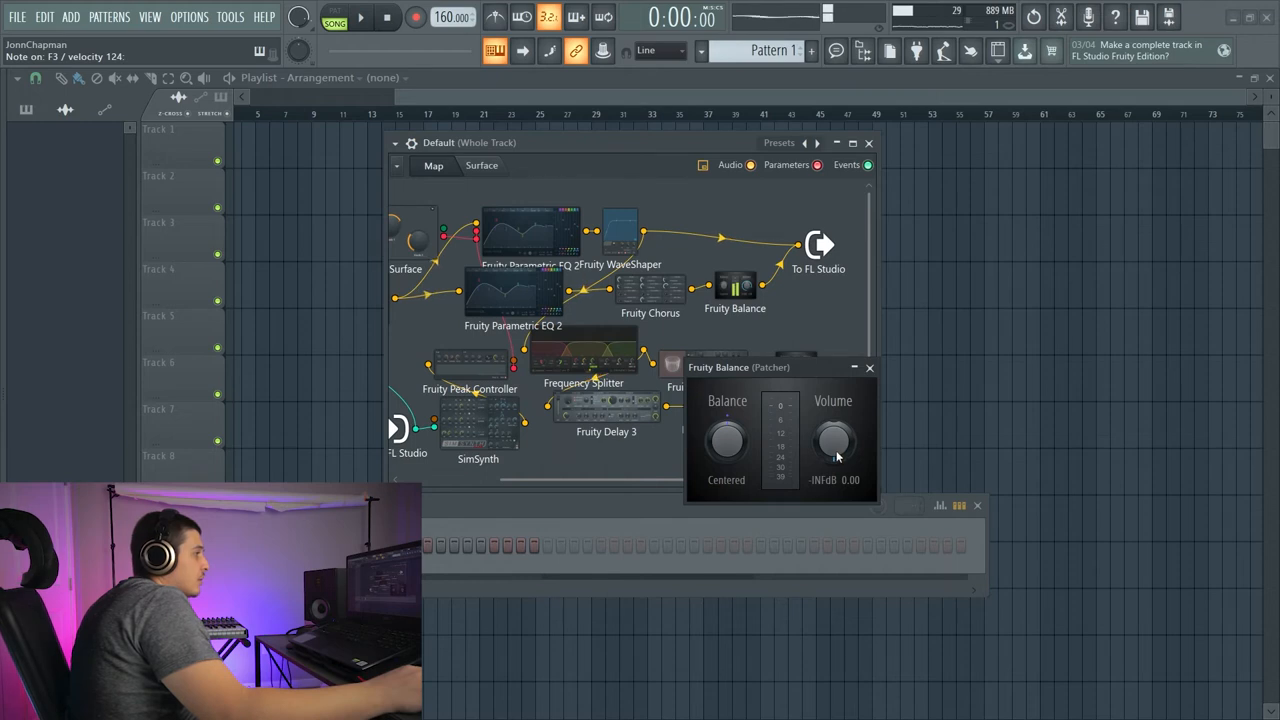
left_click_drag(839, 455, 839, 380)
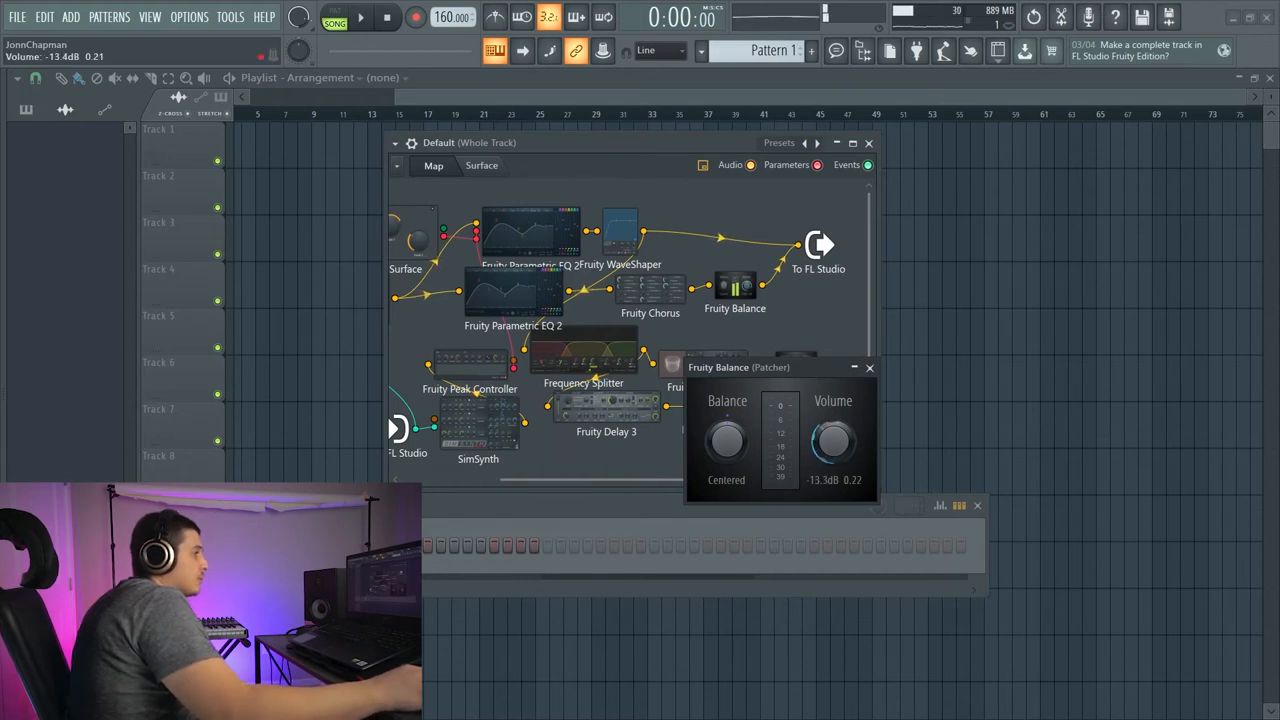
left_click_drag(840, 460, 840, 445)
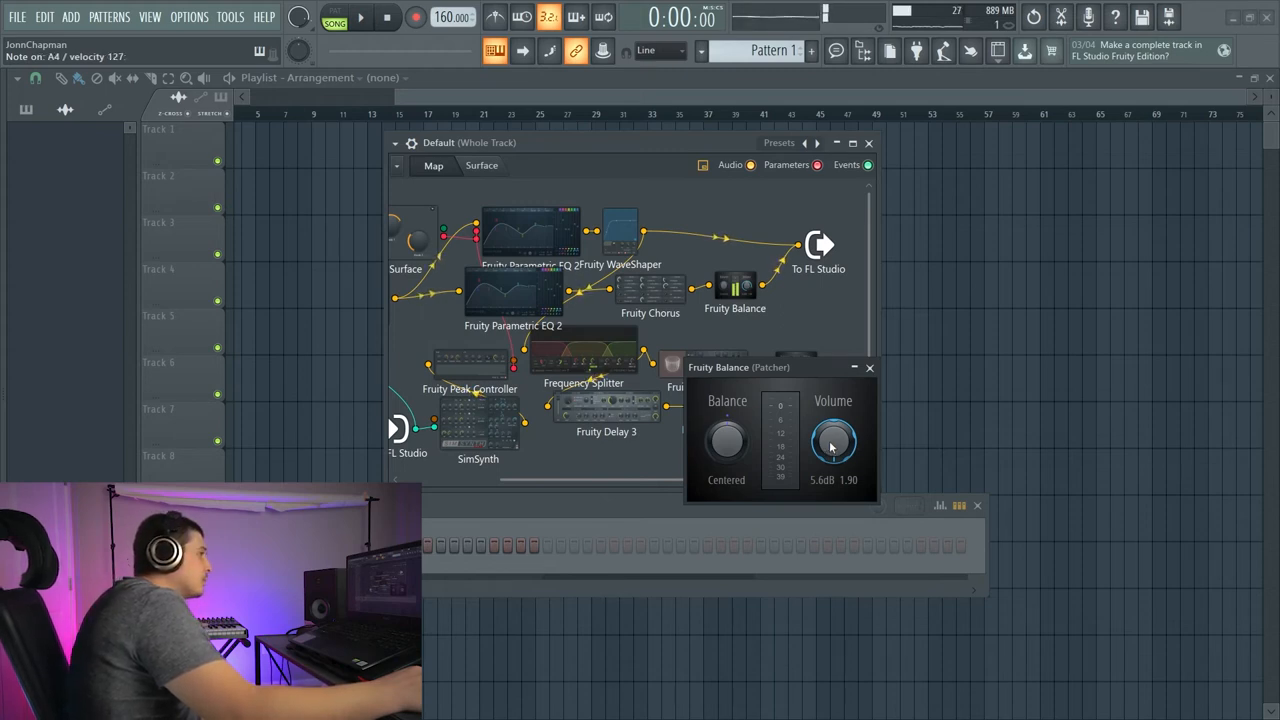
mouse_move(832, 447)
left_mouse_down()
mouse_move(832, 520)
mouse_move(832, 447)
left_mouse_up()
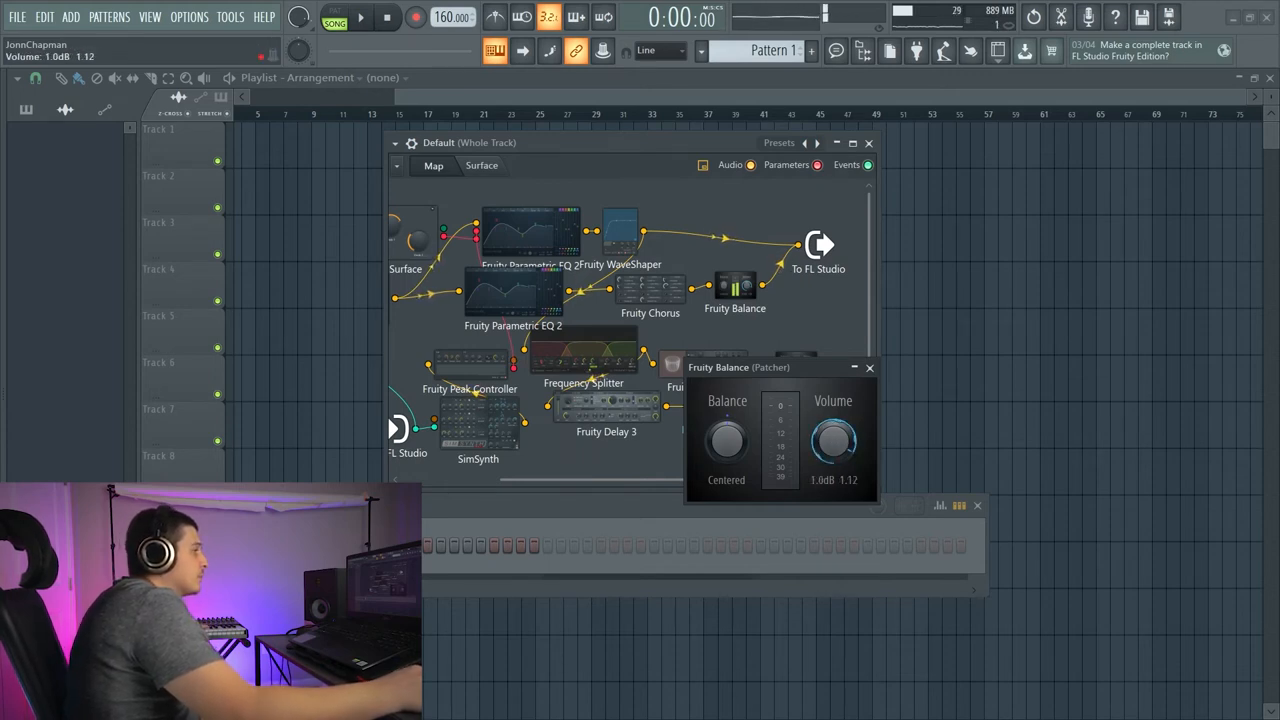
left_click_drag(833, 441, 828, 470)
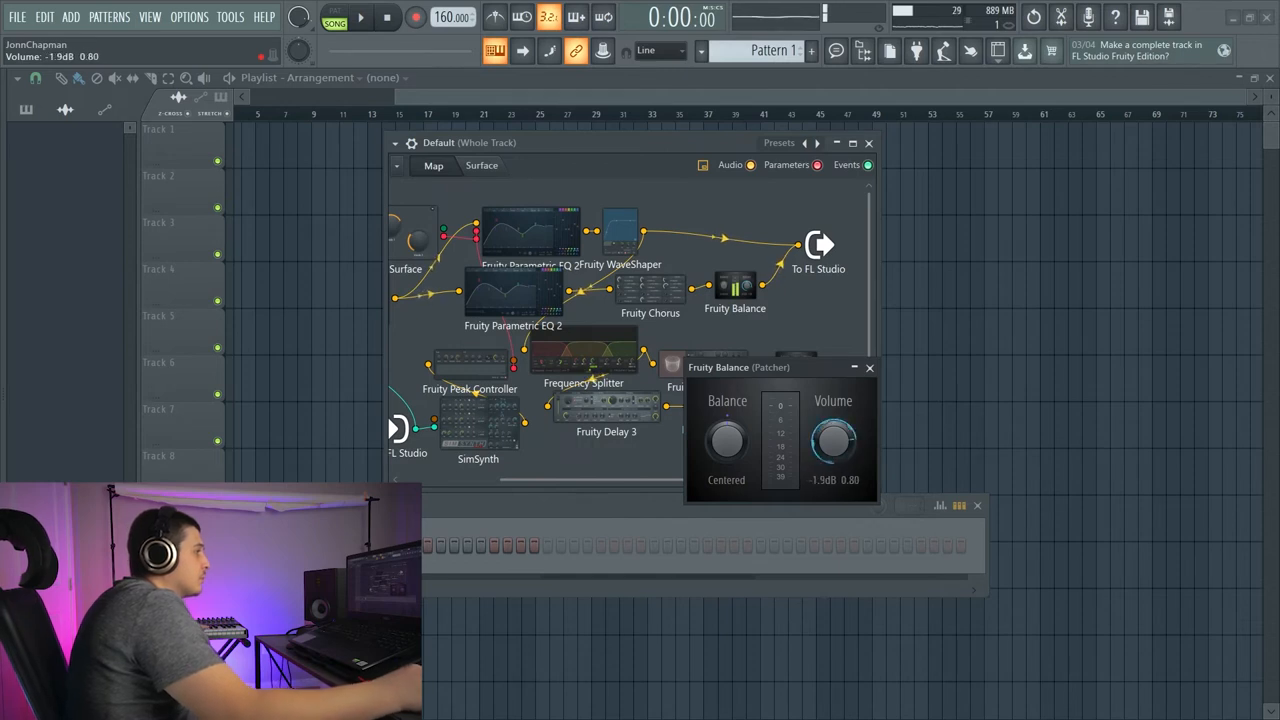
left_click(869, 368)
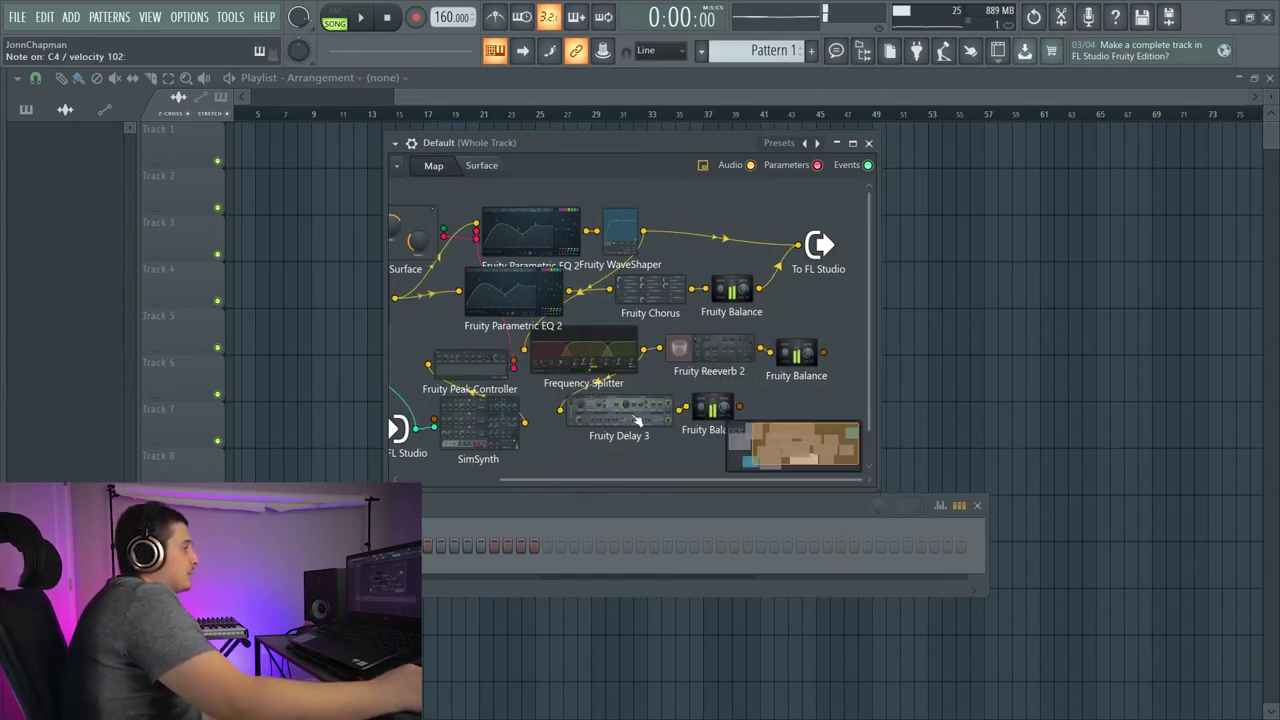
key("a")
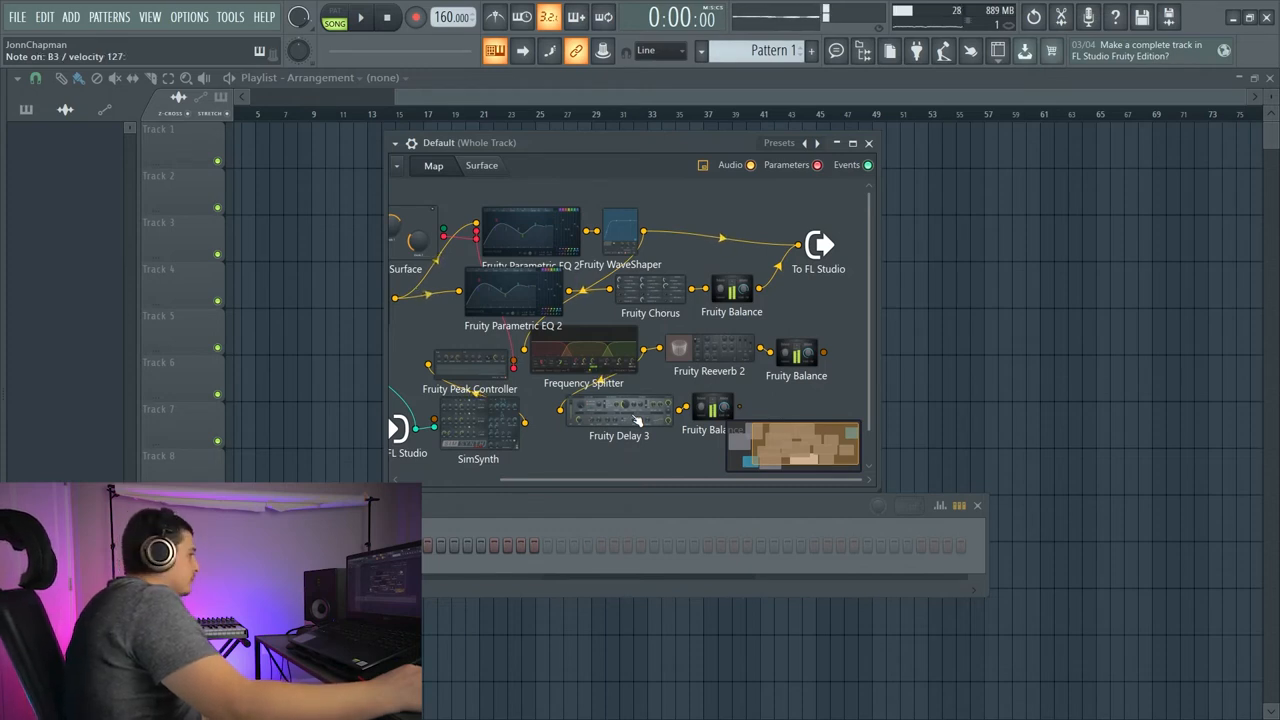
- Check the other Fruity Balance, route the delay's balance into To FL Studio and bring up Fruity Delay 3
double_click(712, 408)
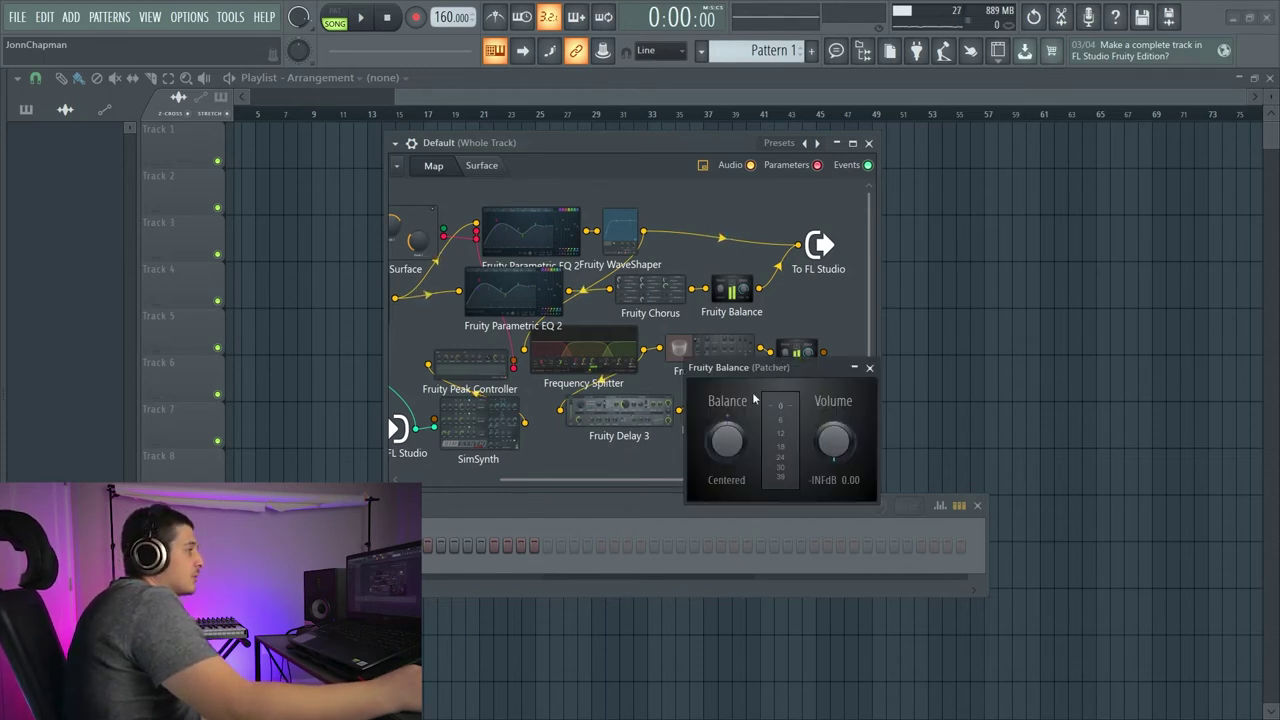
left_click(866, 358)
left_click_drag(740, 408, 800, 245)
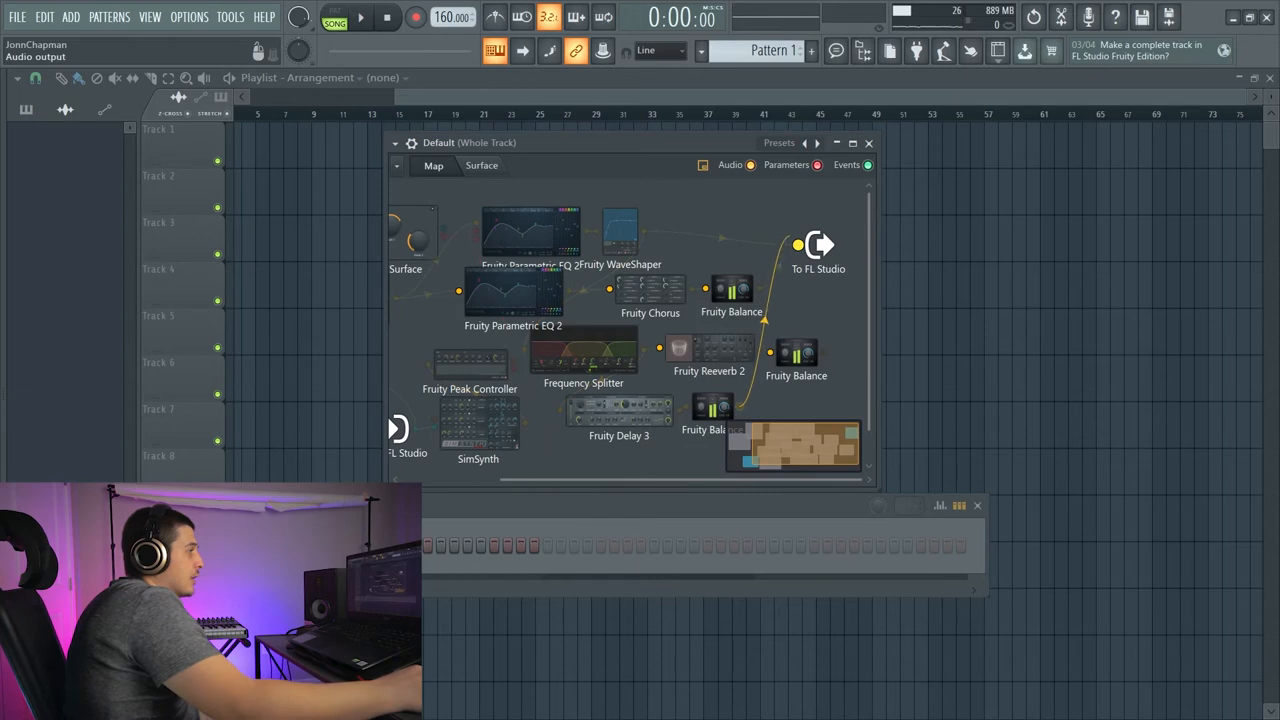
double_click(620, 410)
left_click_drag(672, 342, 692, 328)
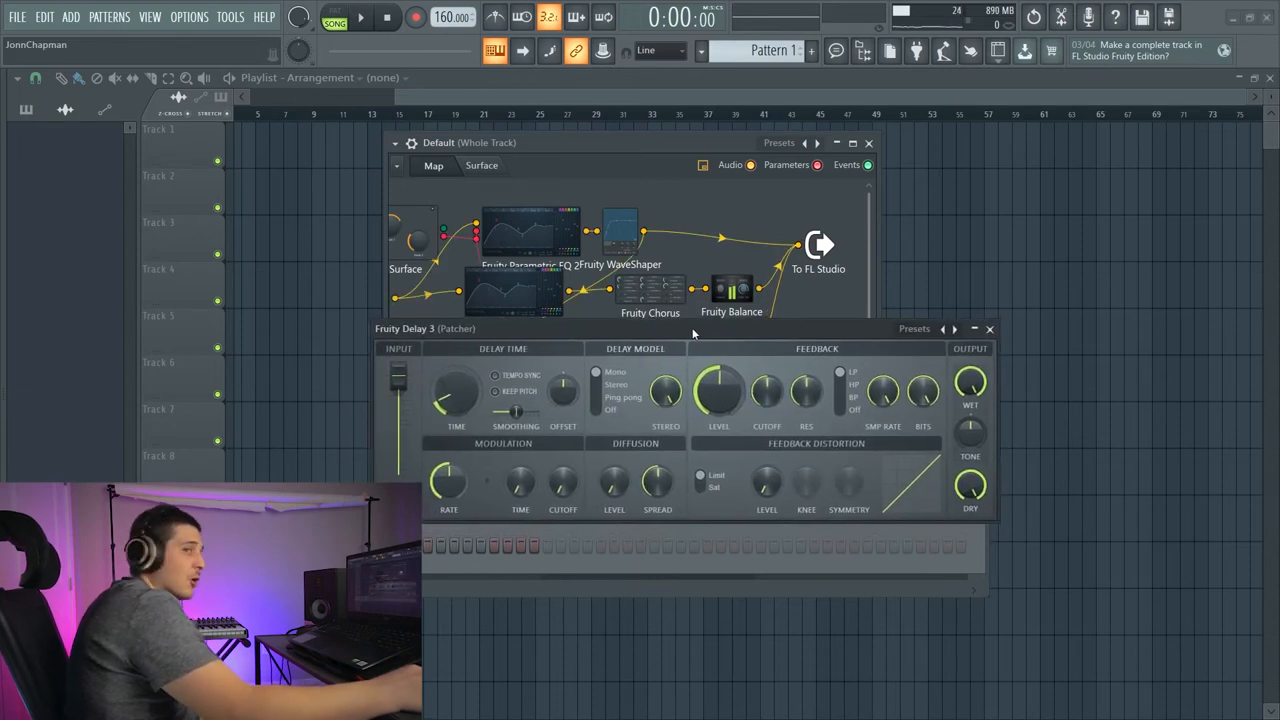
- Tempo-sync the Fruity Delay 3 time, lengthen it and lower the feedback level
left_click_drag(970, 492, 970, 493)
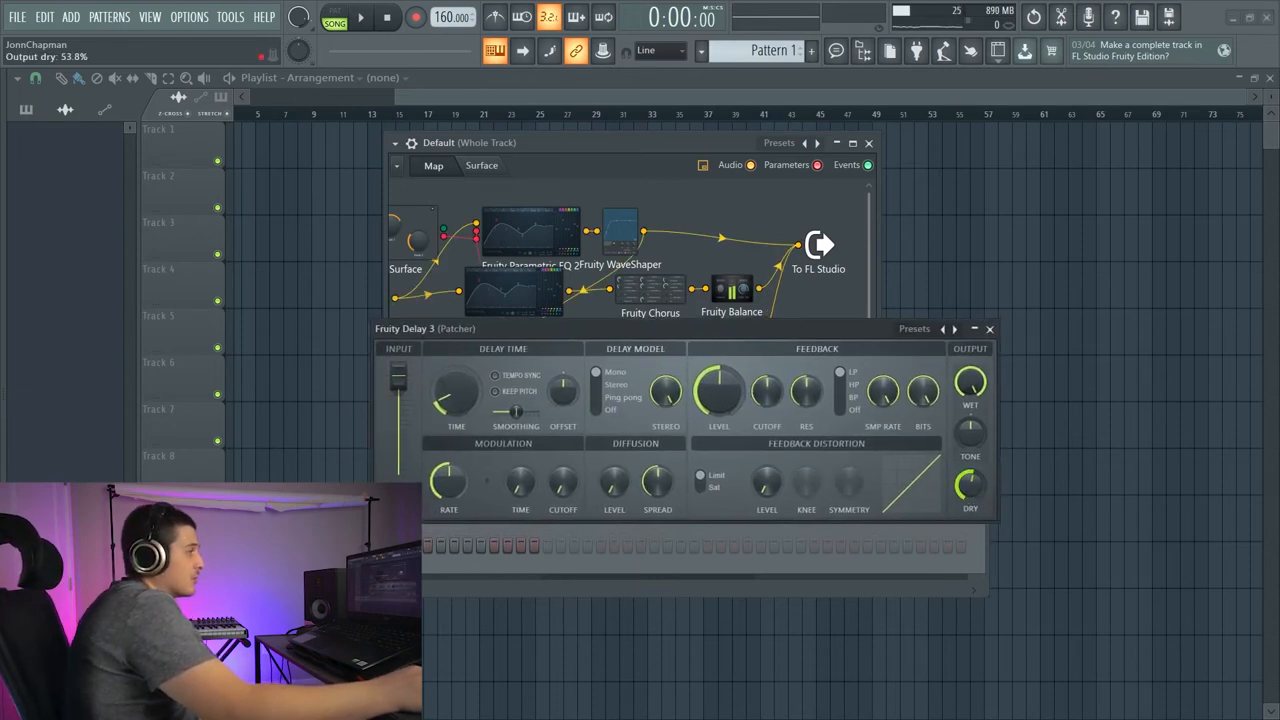
left_click_drag(684, 328, 731, 335)
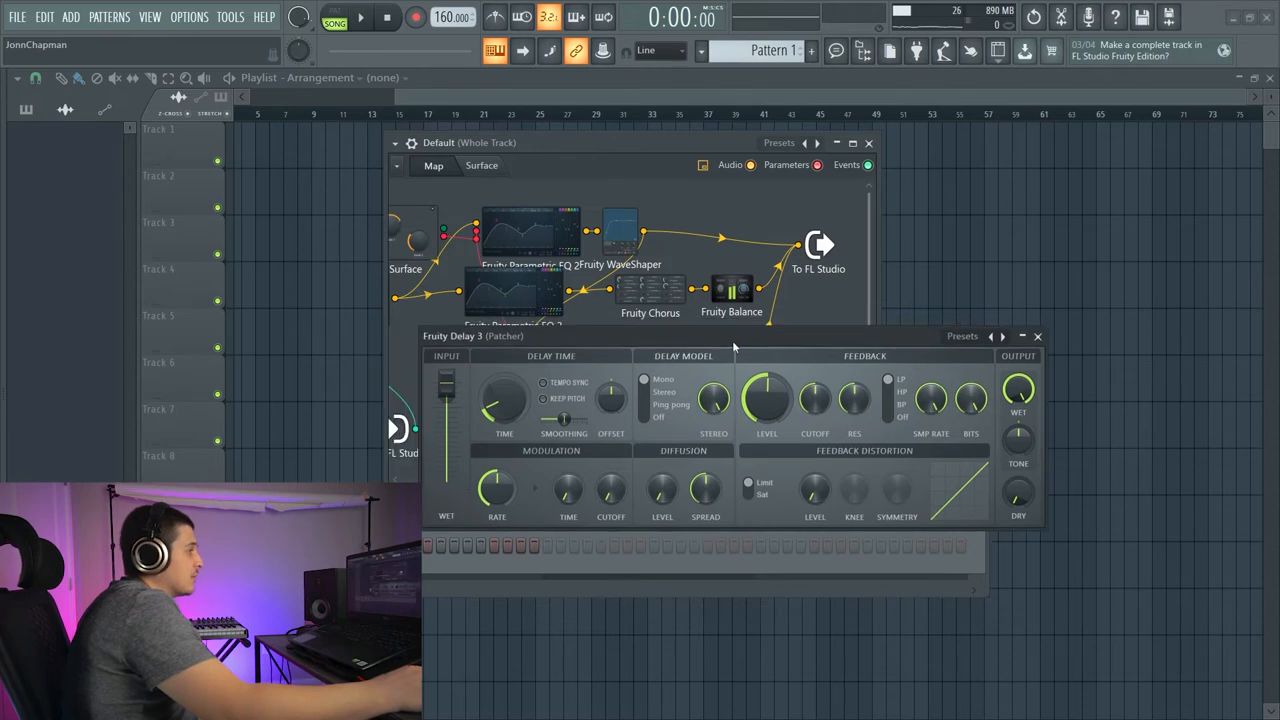
left_click(543, 383)
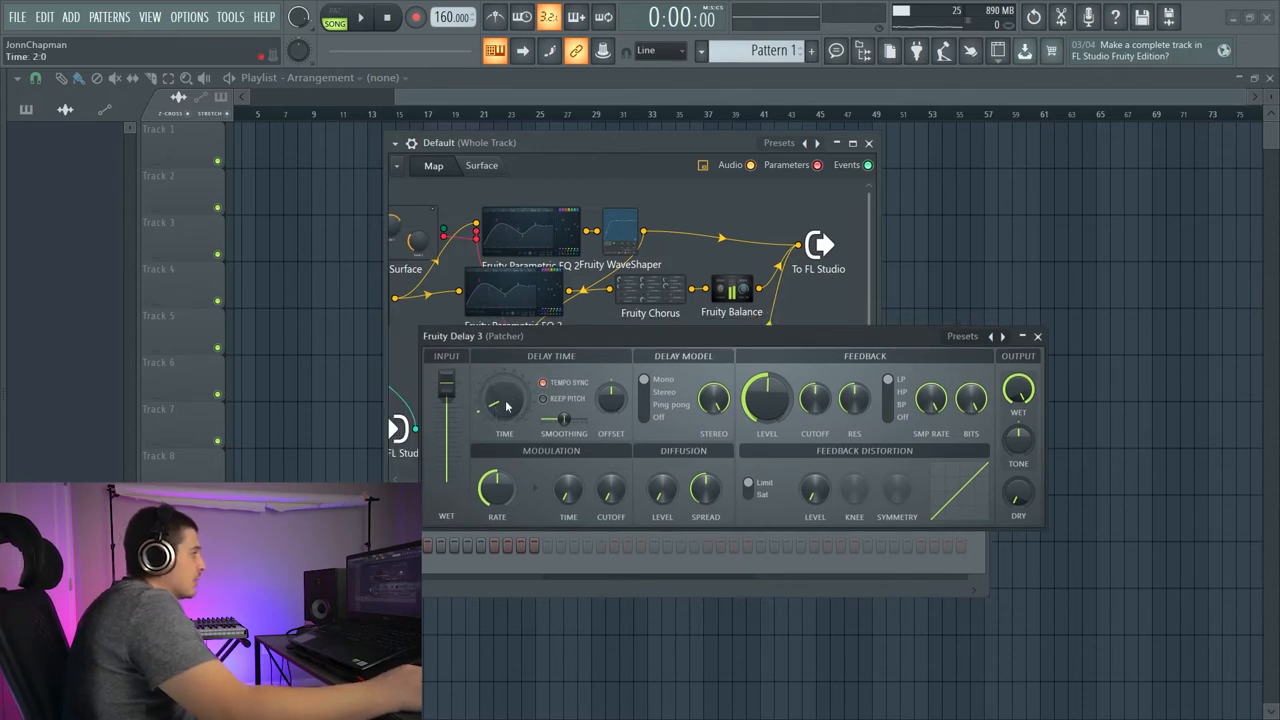
left_click_drag(504, 400, 504, 398)
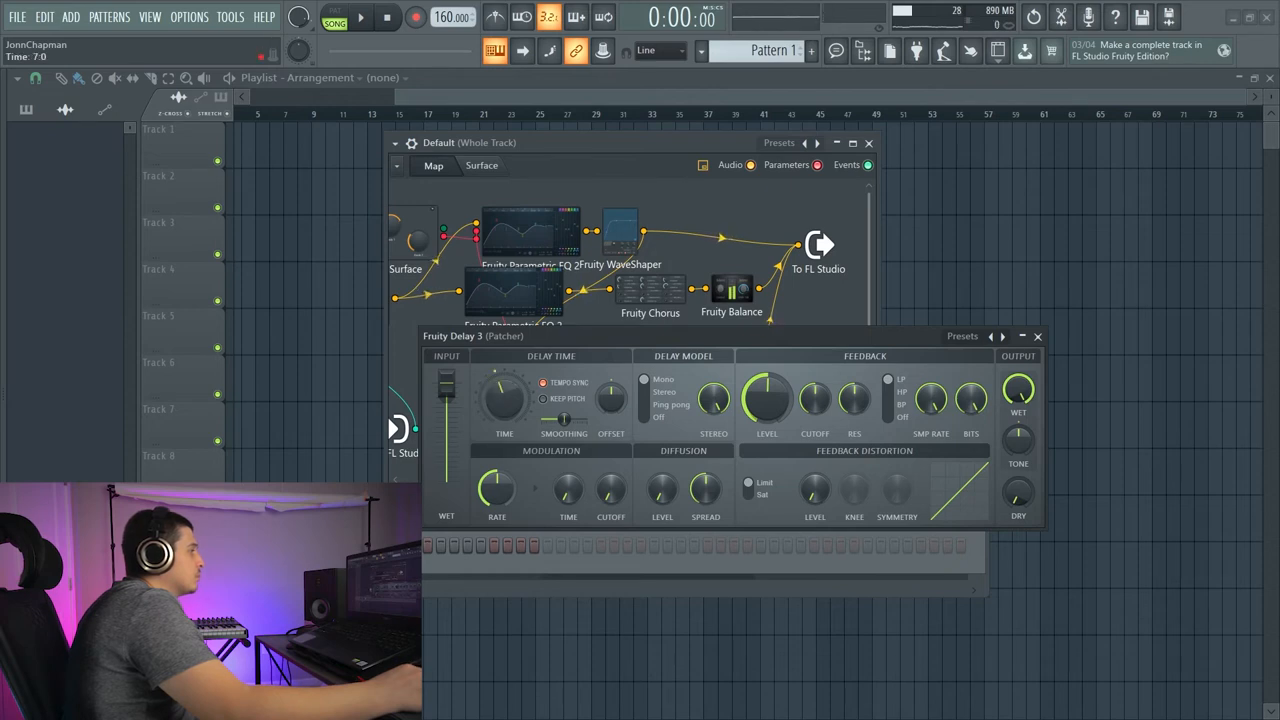
left_click_drag(500, 400, 500, 430)
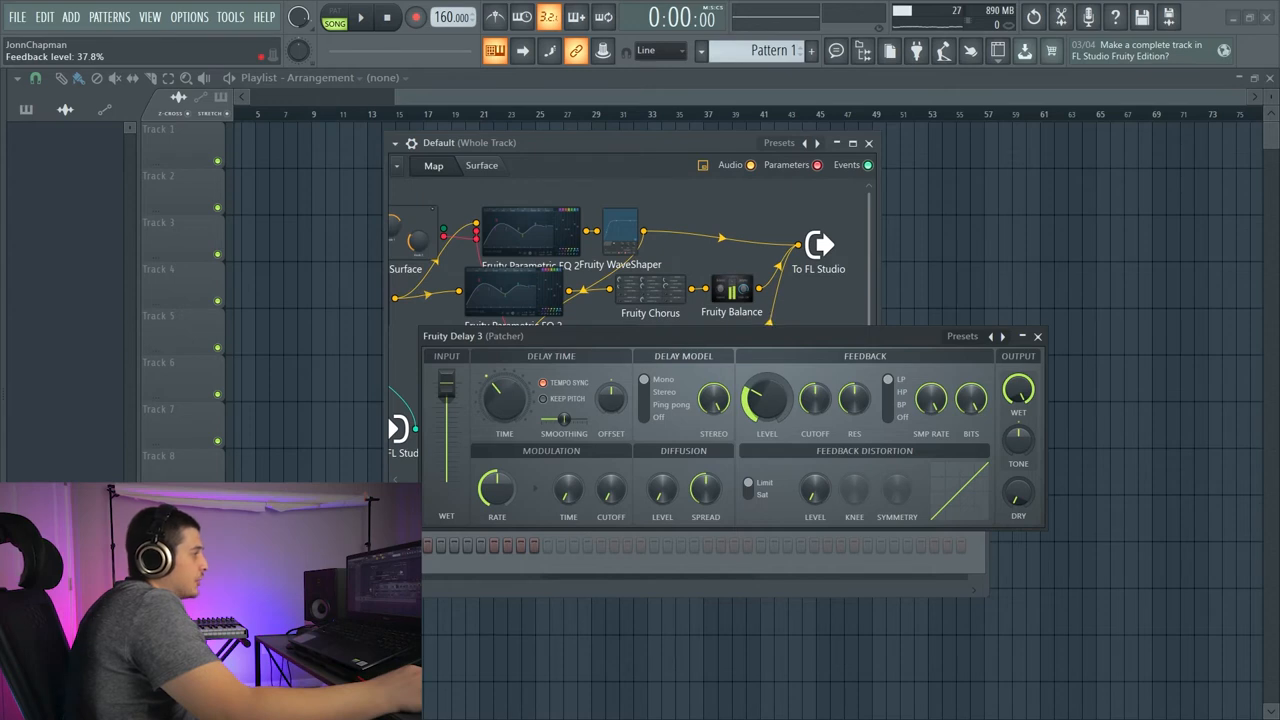
left_click_drag(763, 398, 763, 408)
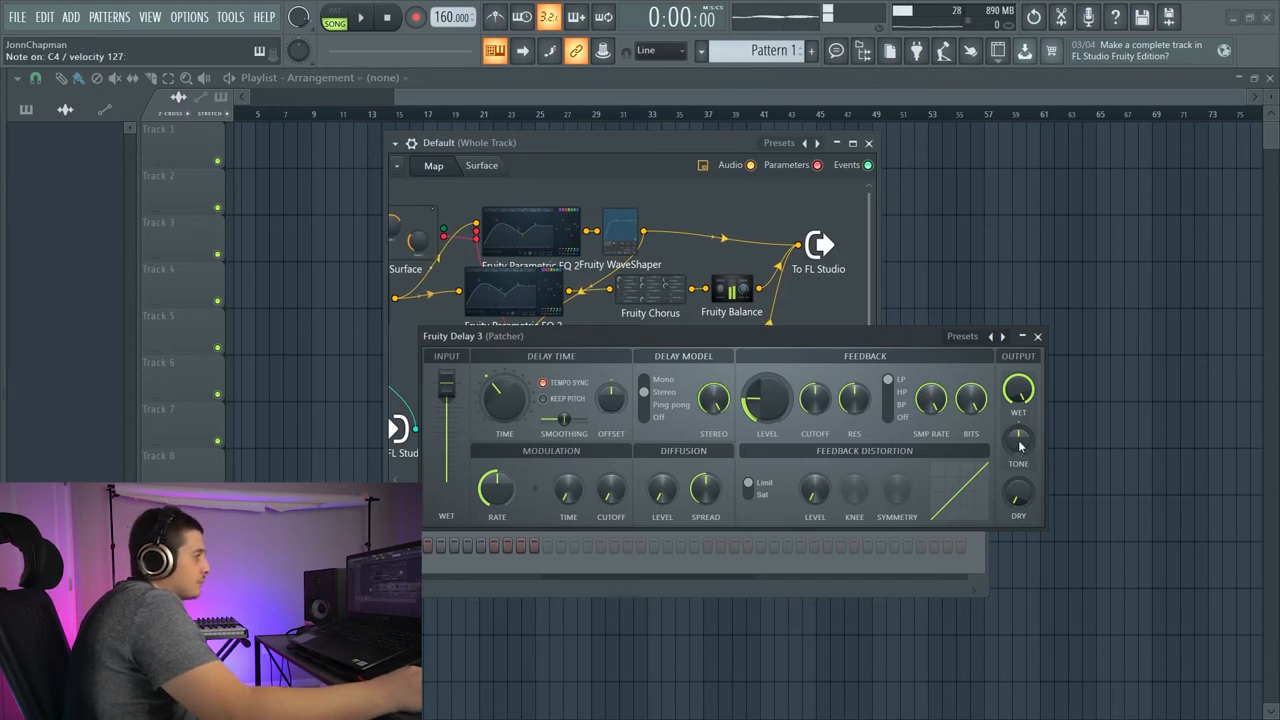
- Shape the delay tone, feedback cutoff to about 886 Hz and resonance to 58.1%, auditioning notes
mouse_move(1018, 440)
left_mouse_down()
mouse_move(1018, 452)
mouse_move(1014, 440)
left_mouse_up()
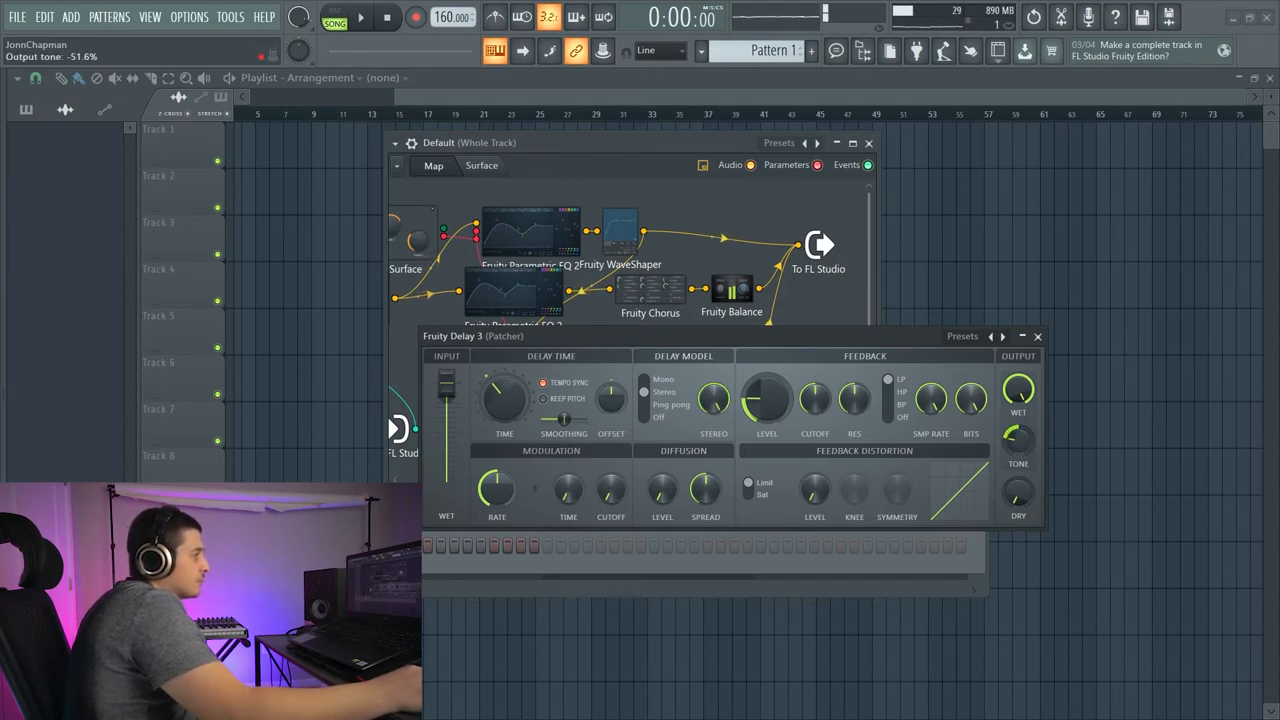
key("z")
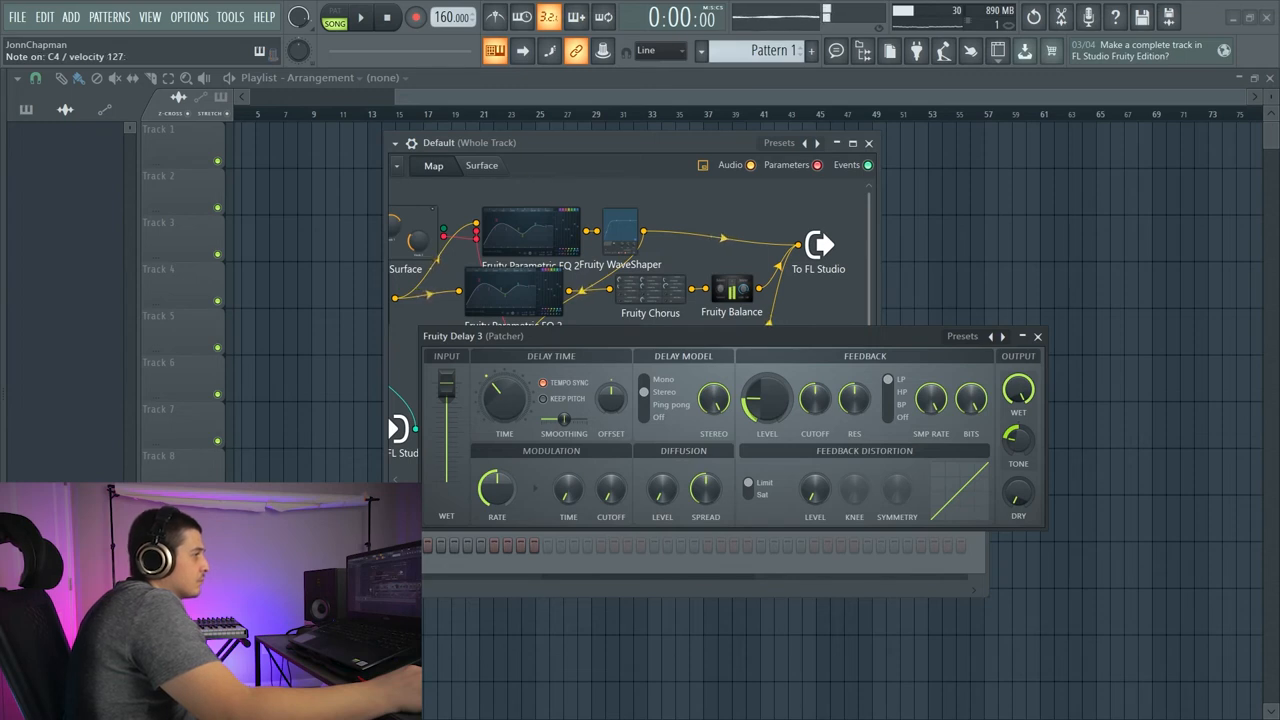
mouse_move(1014, 440)
left_mouse_down()
mouse_move(1014, 420)
mouse_move(1014, 440)
left_mouse_up()
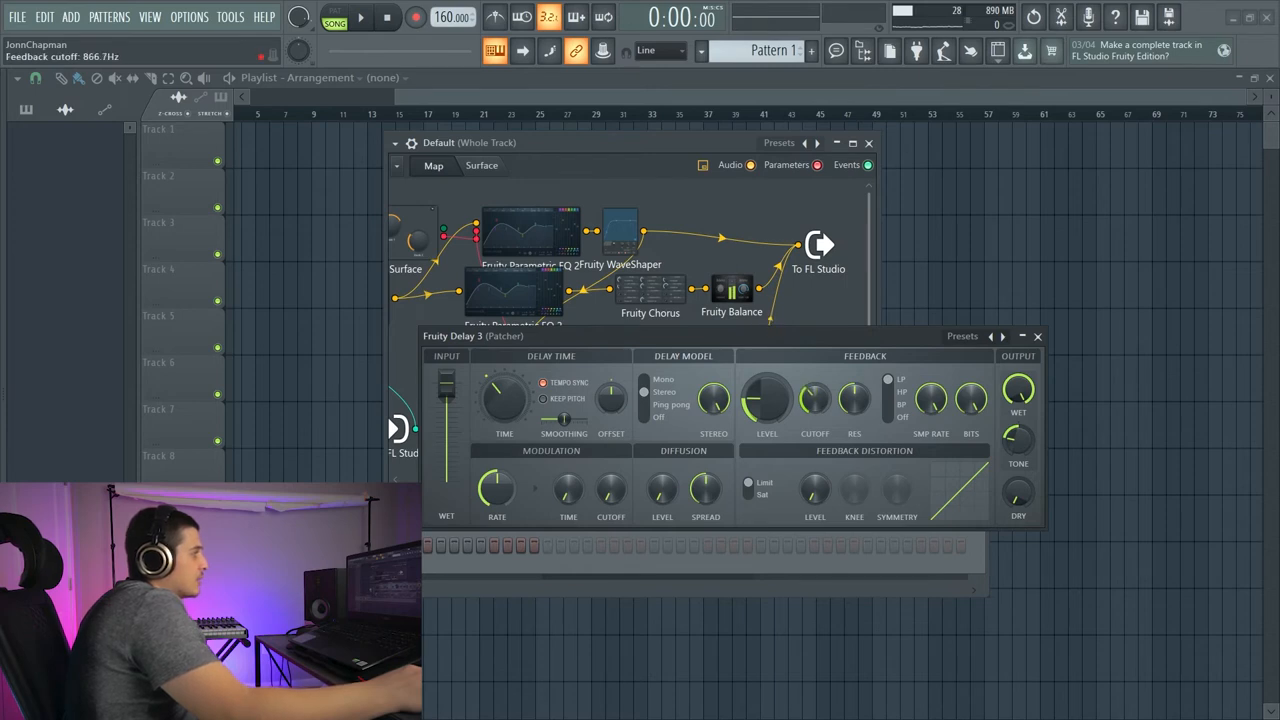
key("z")
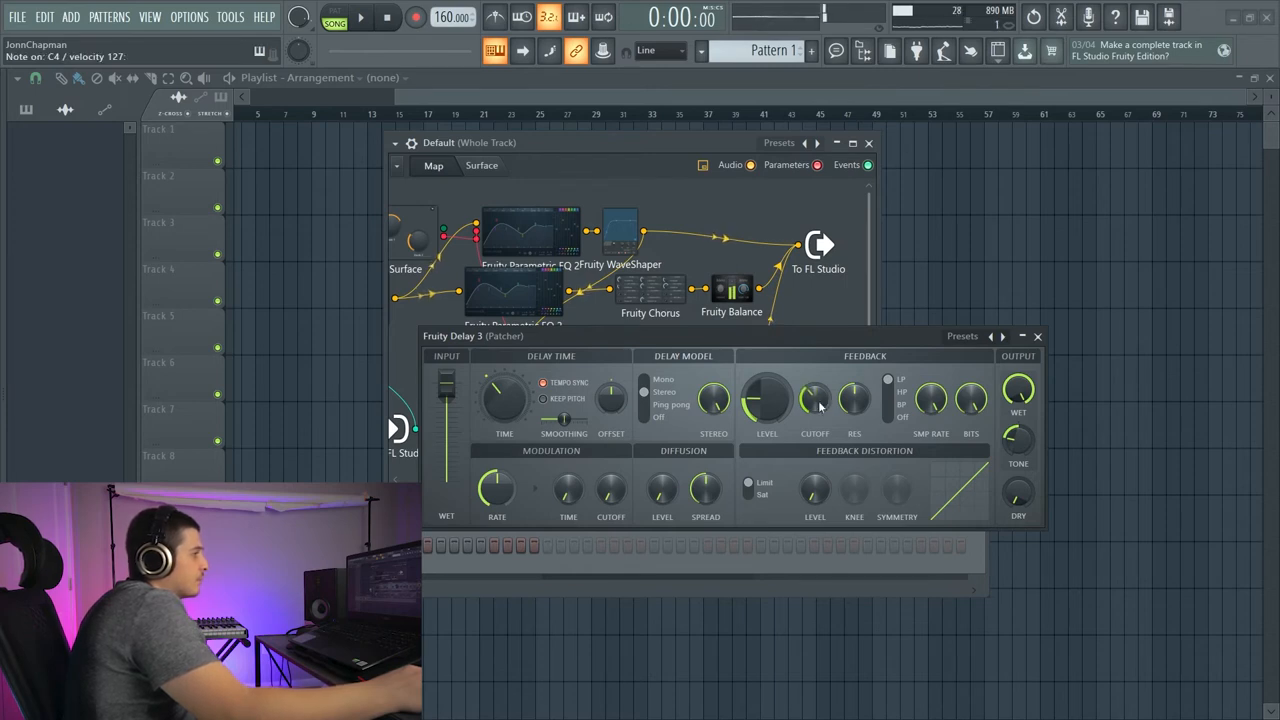
left_click_drag(820, 405, 816, 400)
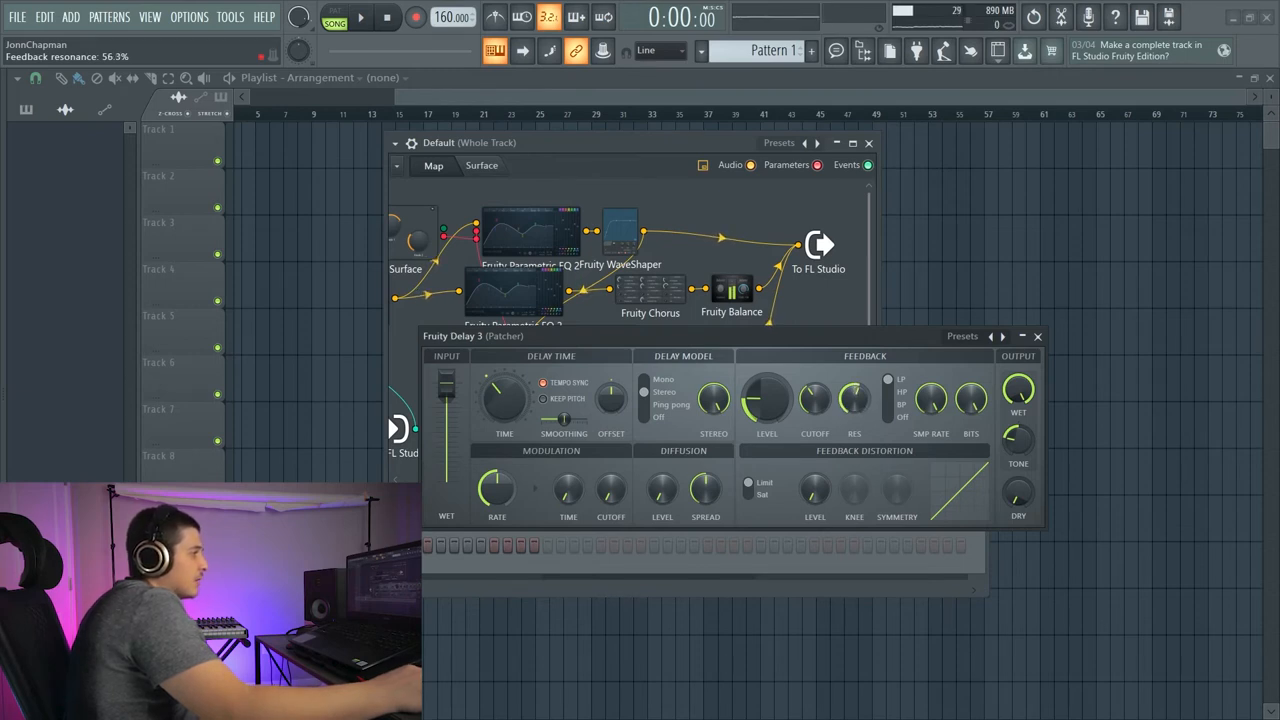
left_click_drag(853, 402, 853, 400)
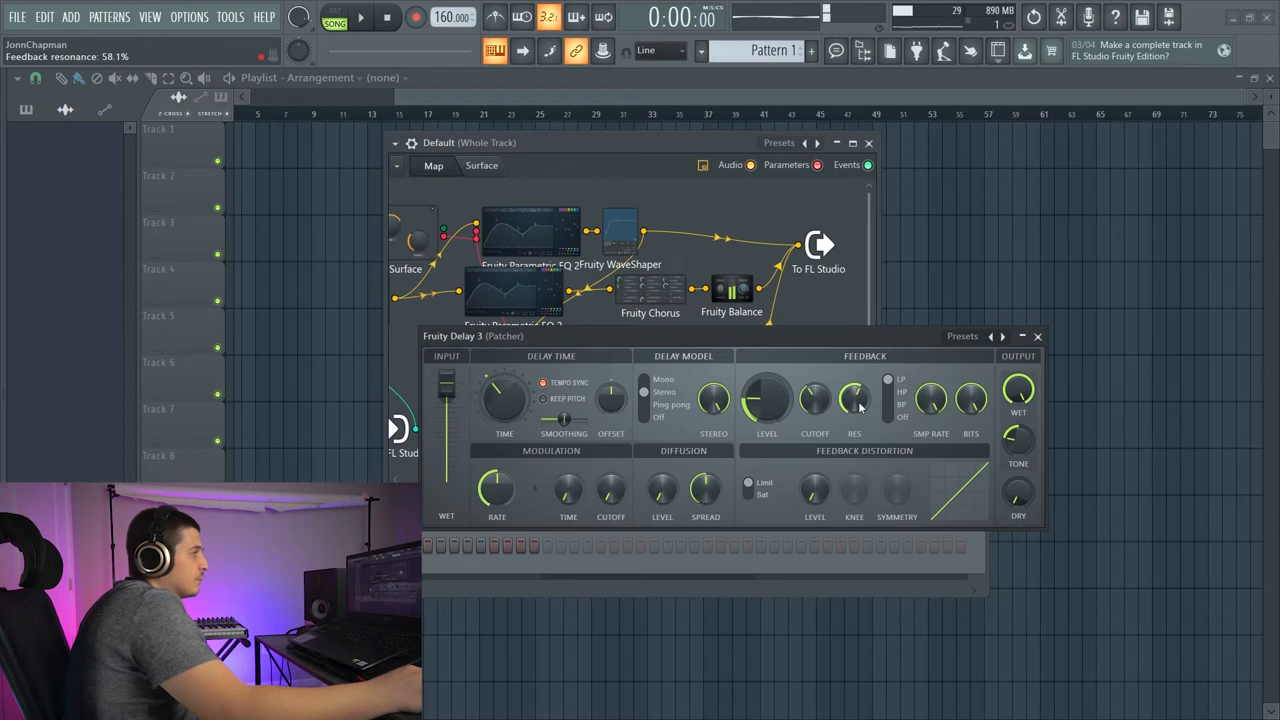
key("z")
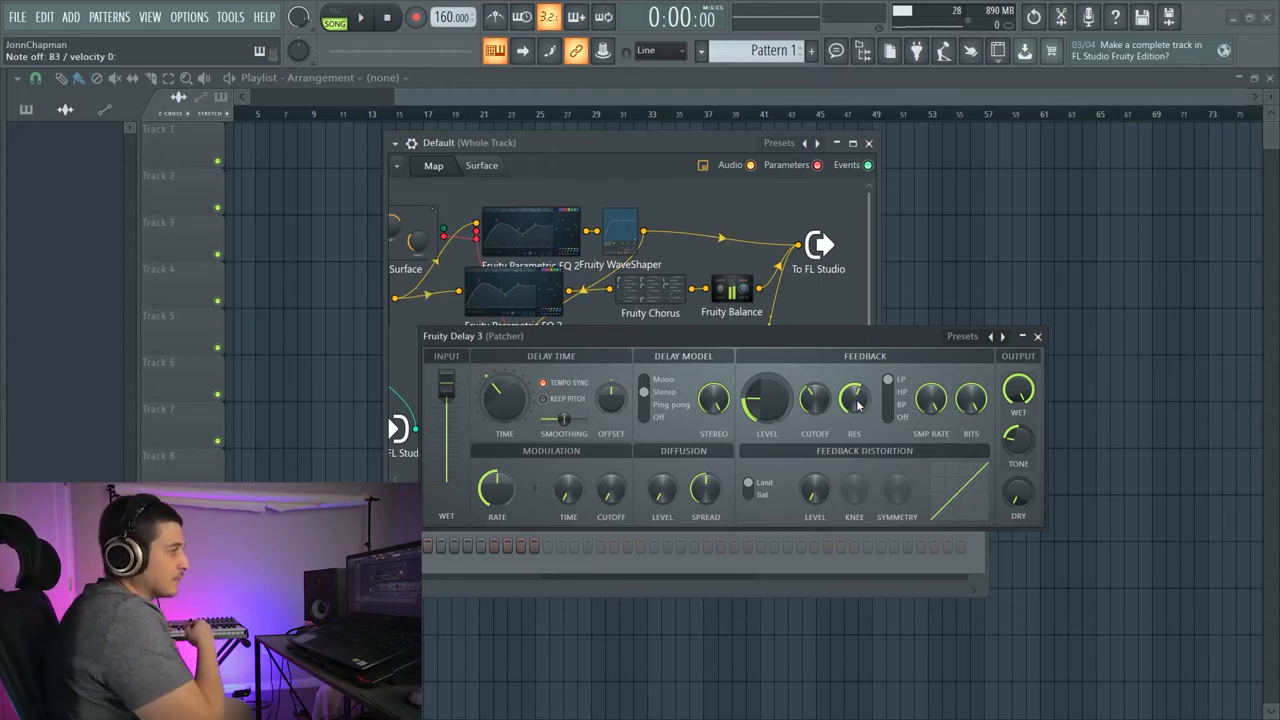
- Reposition the Fruity Delay 3 window over the Patcher map
left_click_drag(753, 335, 720, 356)
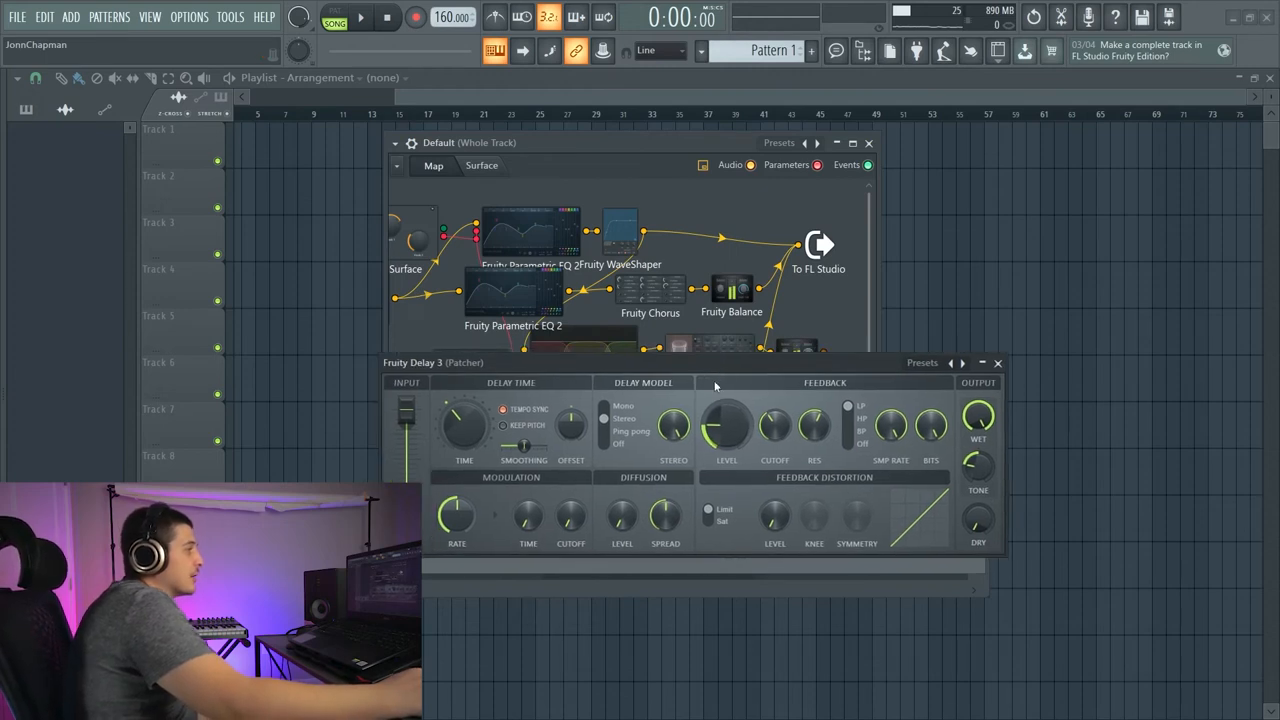
left_click_drag(720, 356, 650, 393)
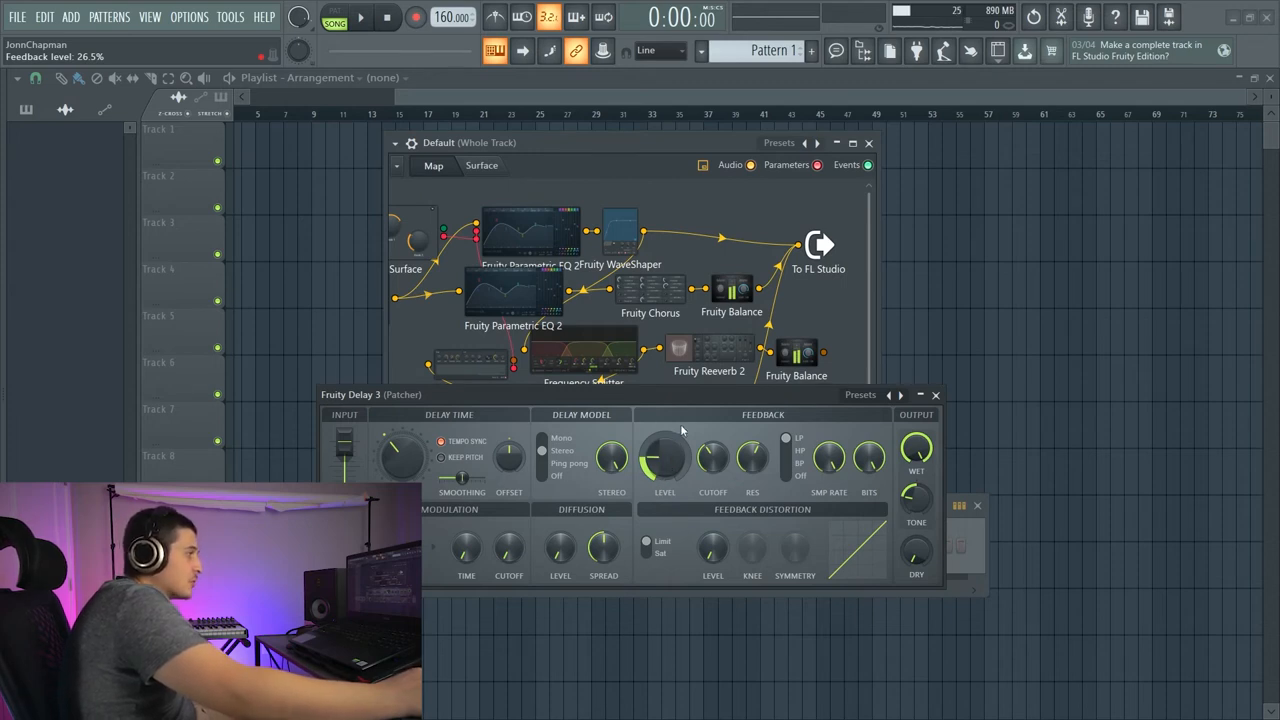
mouse_move(664, 400)
left_mouse_down()
mouse_move(684, 436)
mouse_move(642, 440)
left_mouse_up()
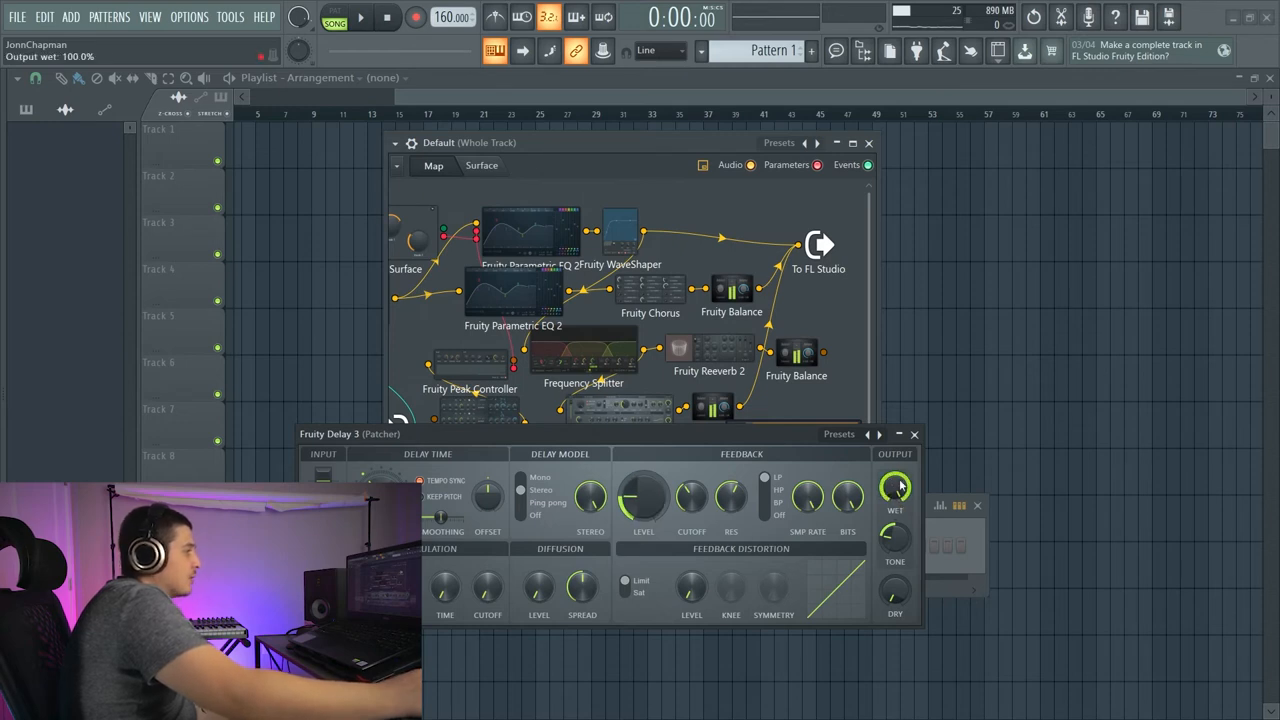
left_click_drag(667, 433, 701, 412)
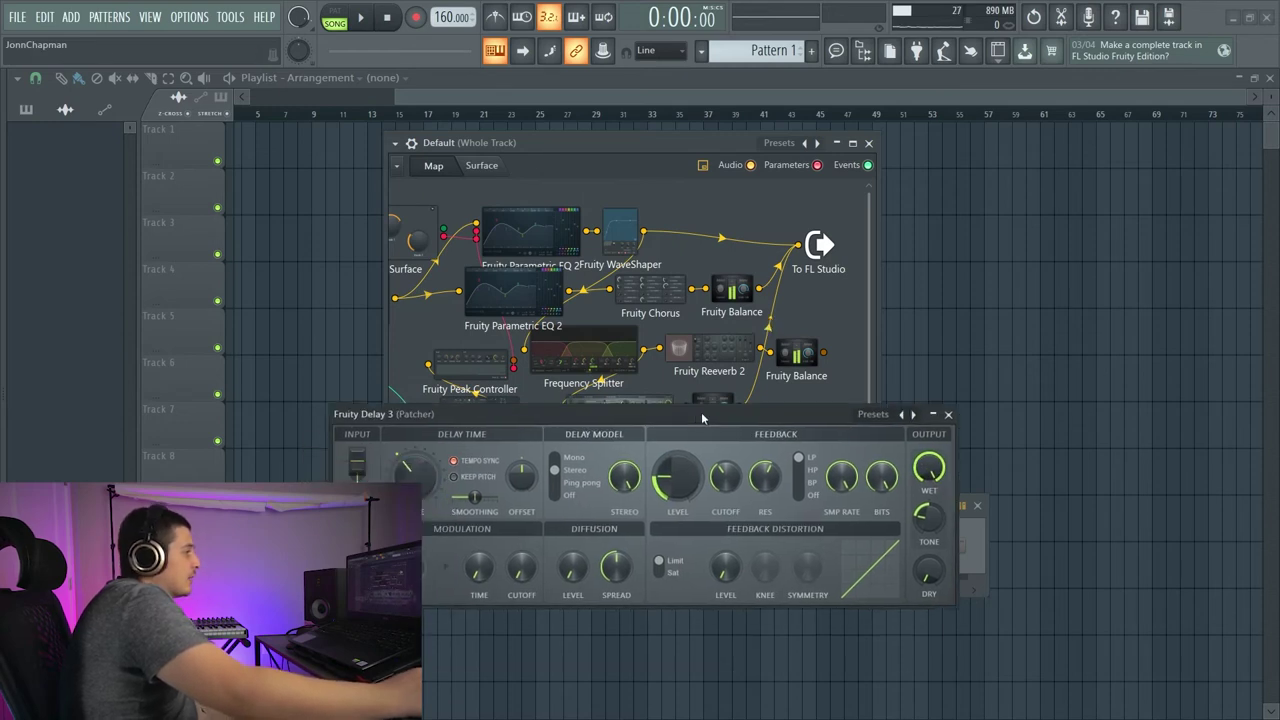
- Switch the delay's feedback distortion to an S-curve and raise its level, amount and symmetry
left_click(660, 560)
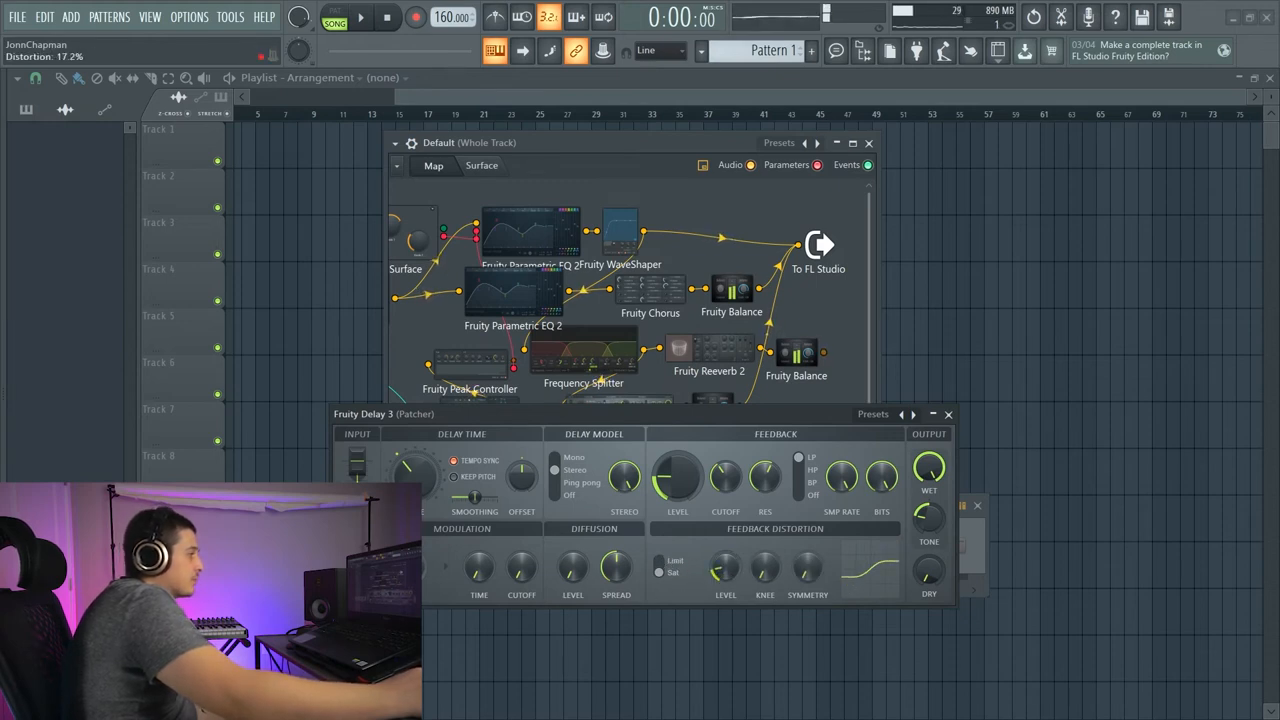
left_click_drag(725, 575, 725, 562)
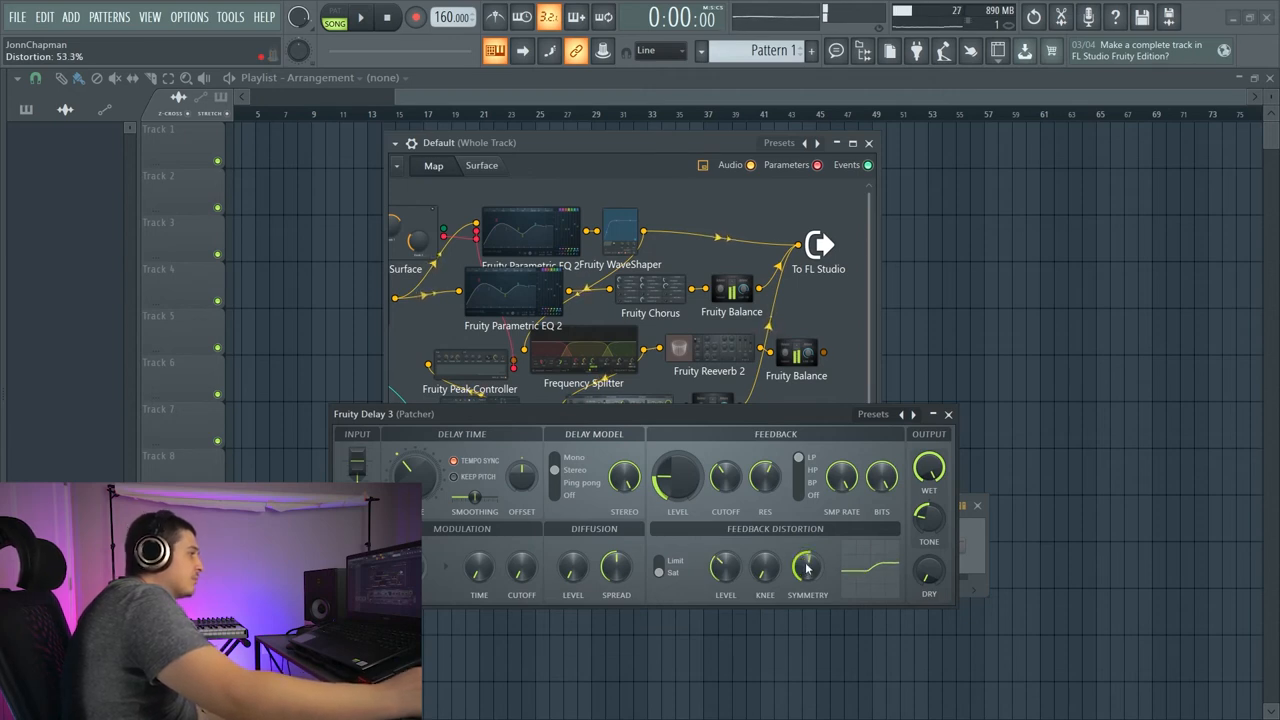
left_click_drag(805, 570, 805, 578)
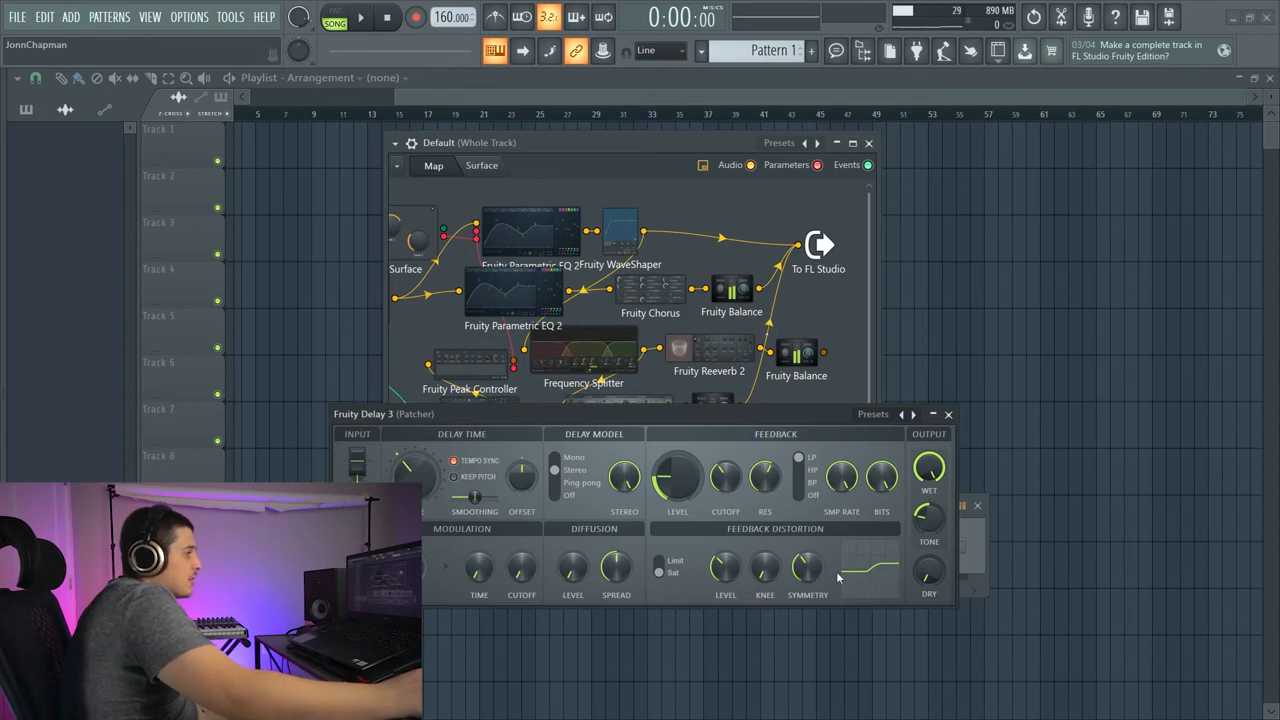
left_click_drag(806, 572, 806, 578)
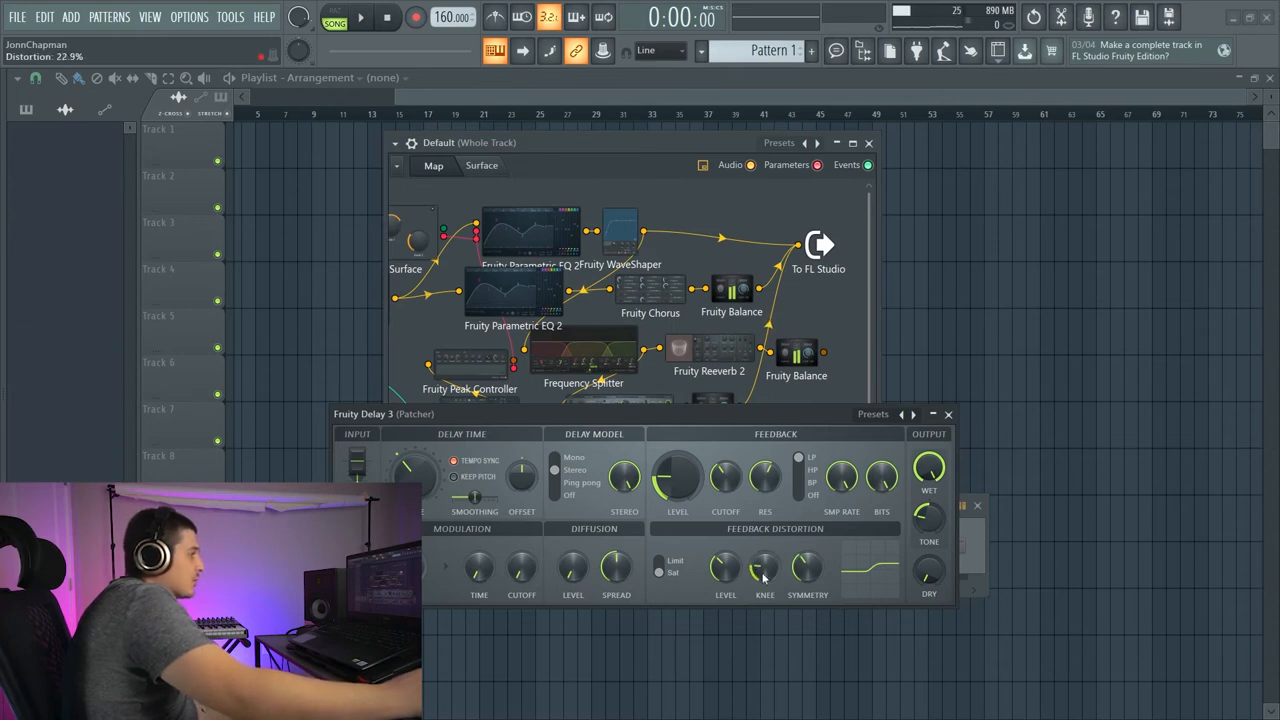
- Move the delay window down and bring up the delay branch's Fruity Balance
left_click_drag(700, 414, 665, 405)
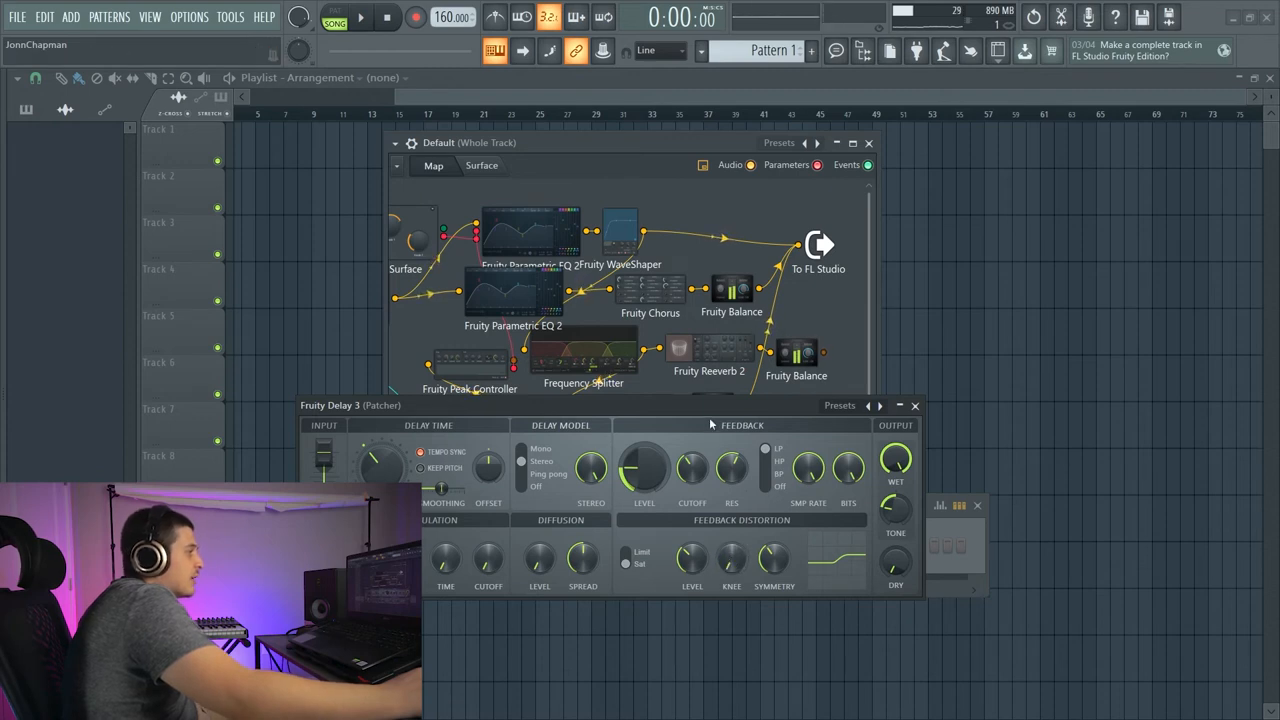
mouse_move(760, 406)
left_mouse_down()
mouse_move(780, 404)
mouse_move(744, 400)
mouse_move(754, 516)
left_mouse_up()
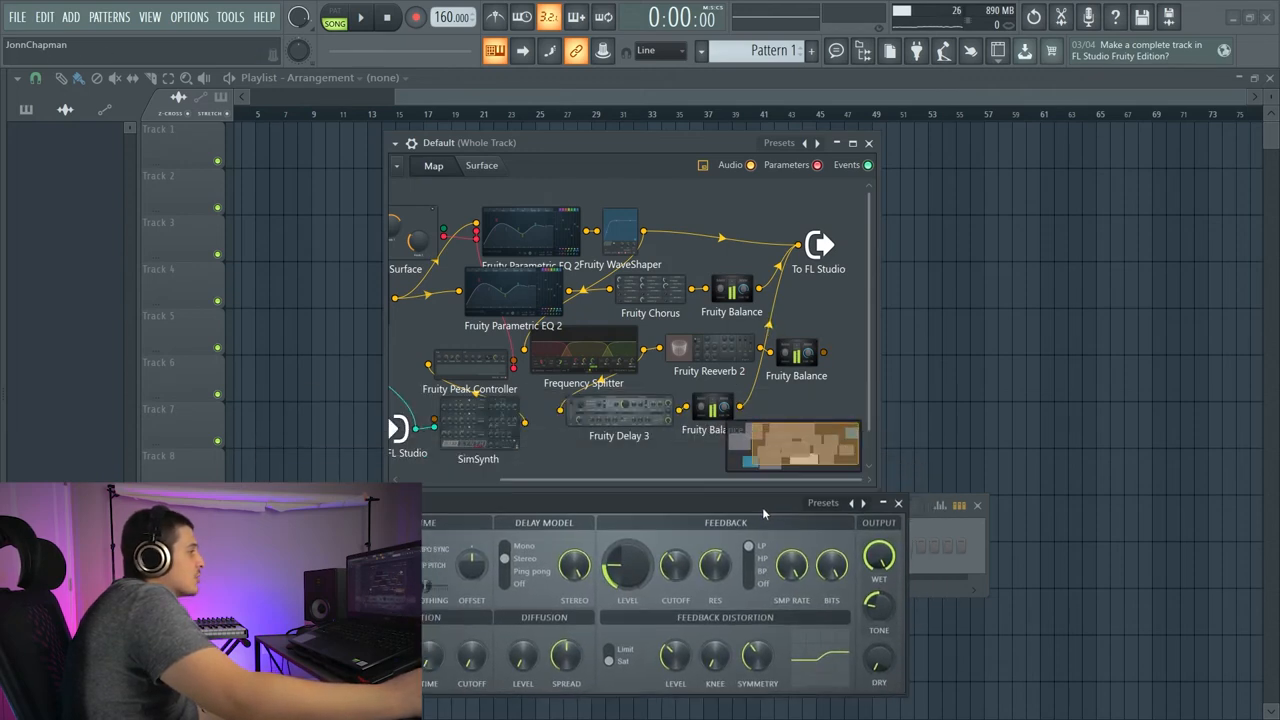
double_click(711, 407)
- Turn the delay branch's Balance fully down, then lower Fruity Reeverb 2's low cut frequency
left_click_drag(692, 370, 710, 400)
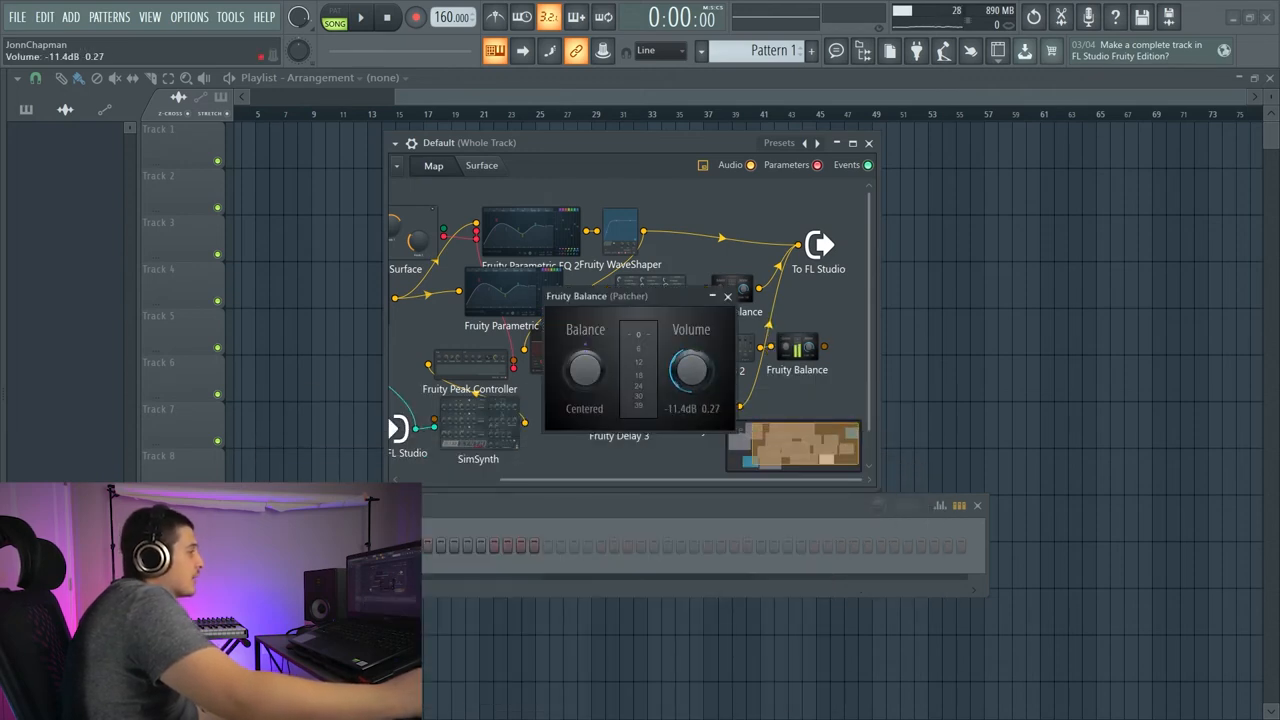
left_click_drag(672, 296, 657, 341)
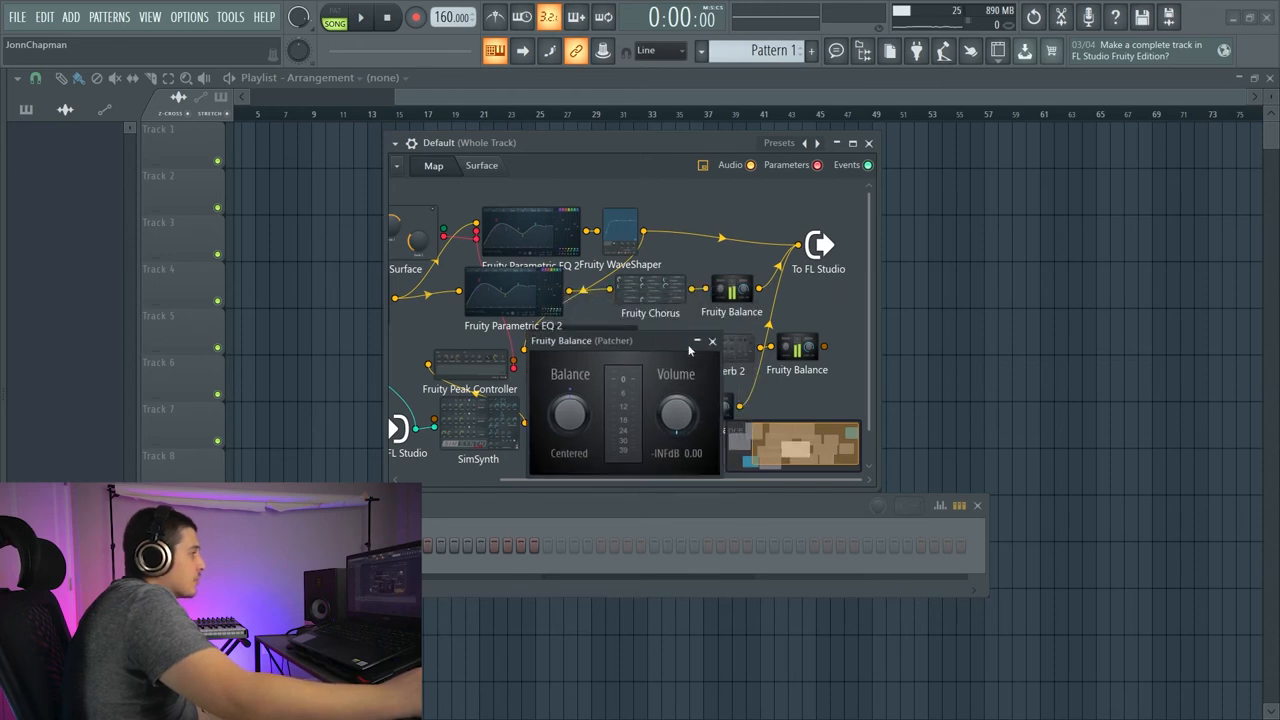
left_click(712, 344)
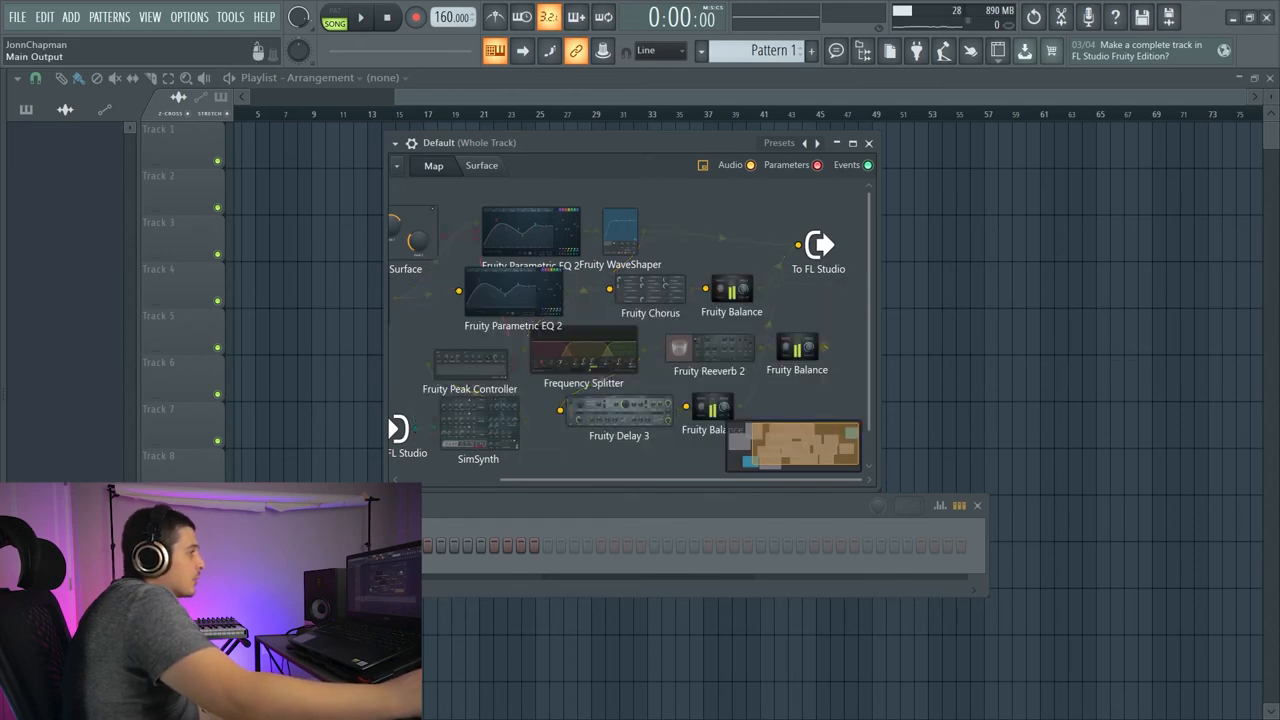
double_click(709, 350)
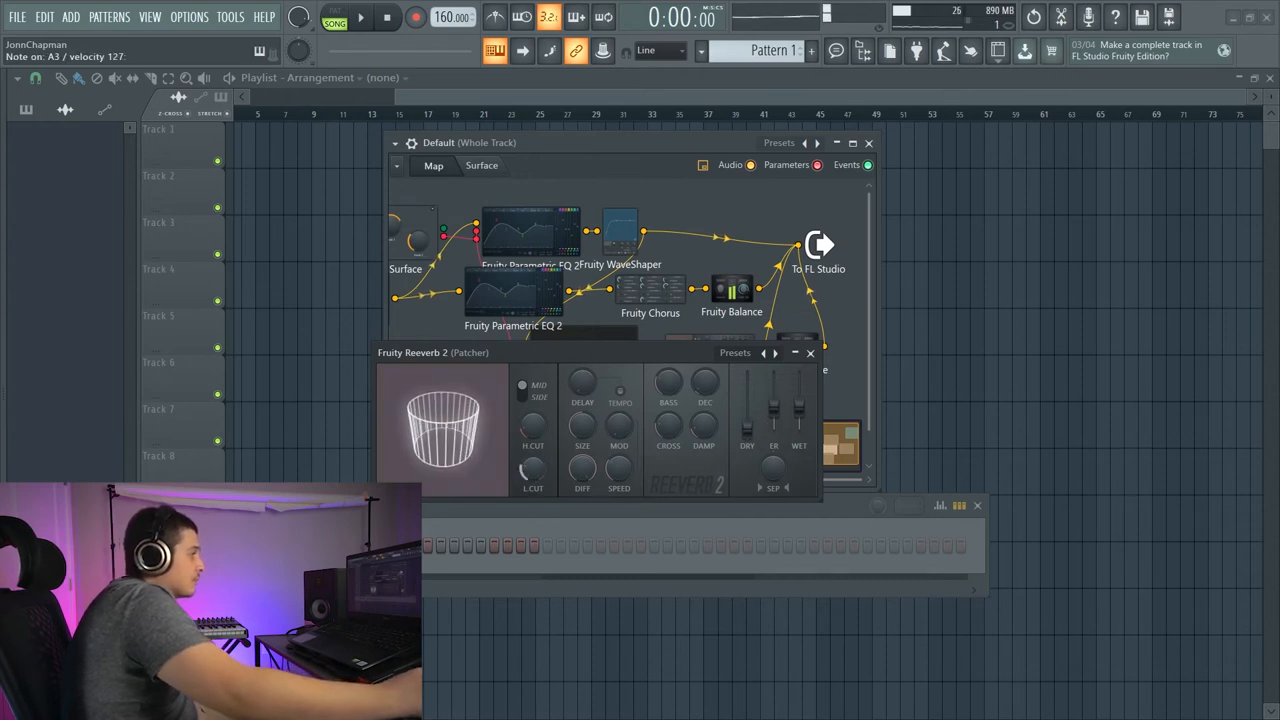
left_click_drag(528, 468, 528, 475)
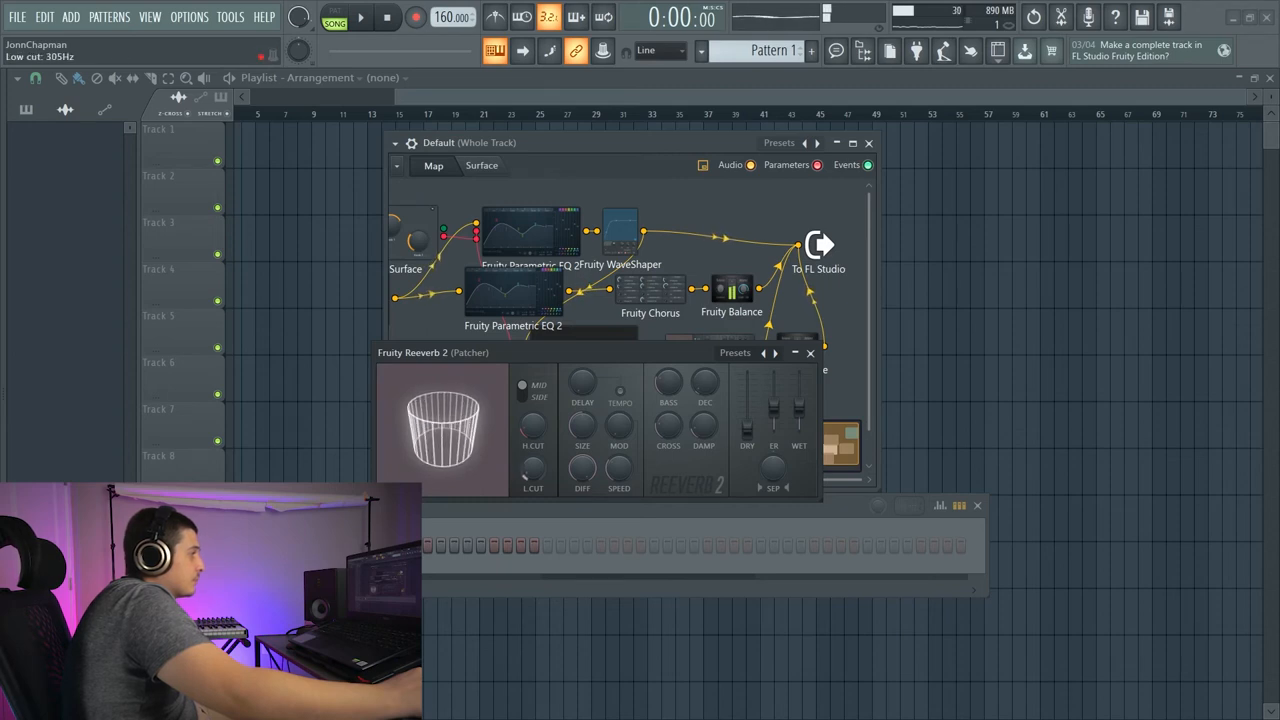
left_click_drag(500, 352, 815, 509)
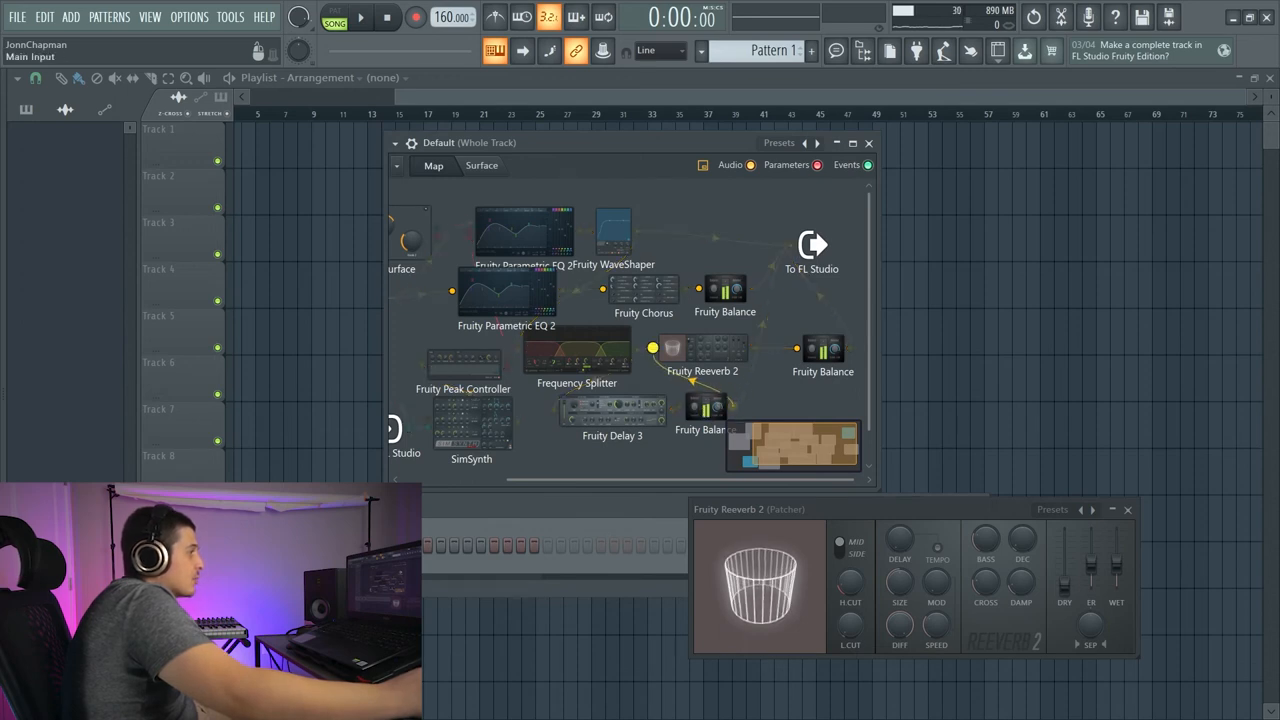
left_click_drag(690, 350, 720, 352)
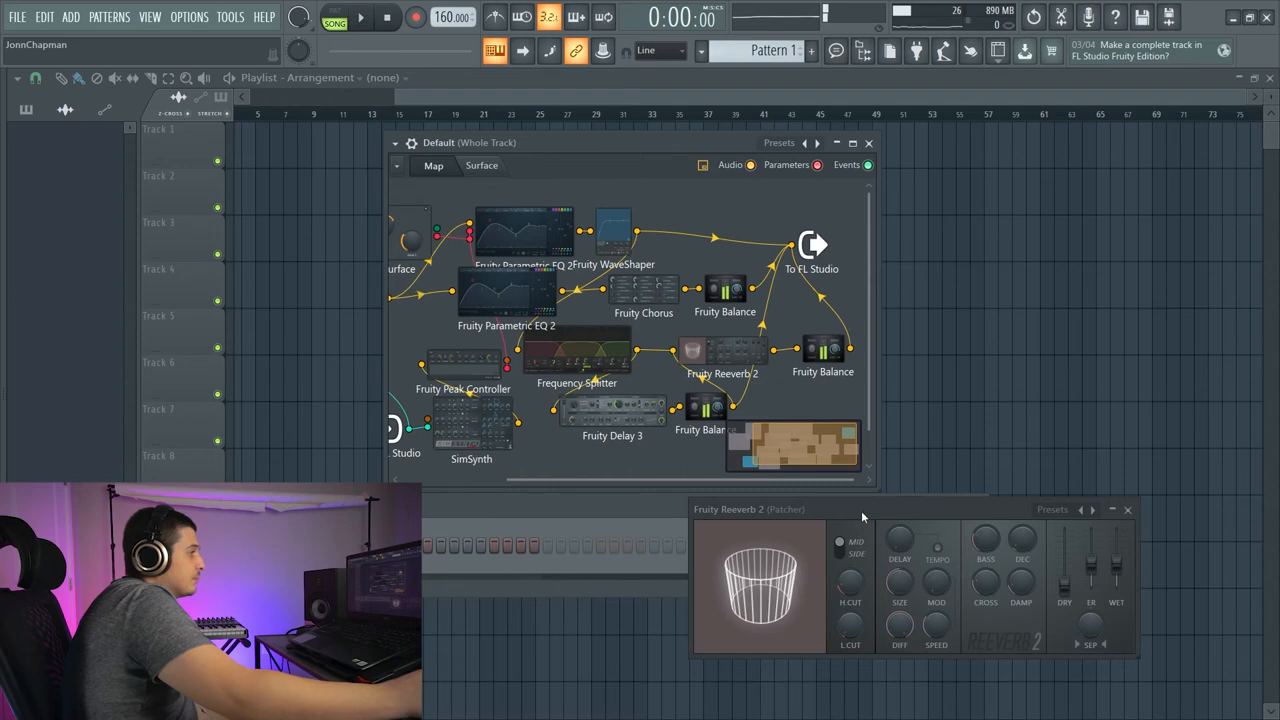
left_click_drag(861, 510, 822, 490)
- Reset that Fruity Balance volume to 0 dB from its right-click menu
double_click(705, 410)
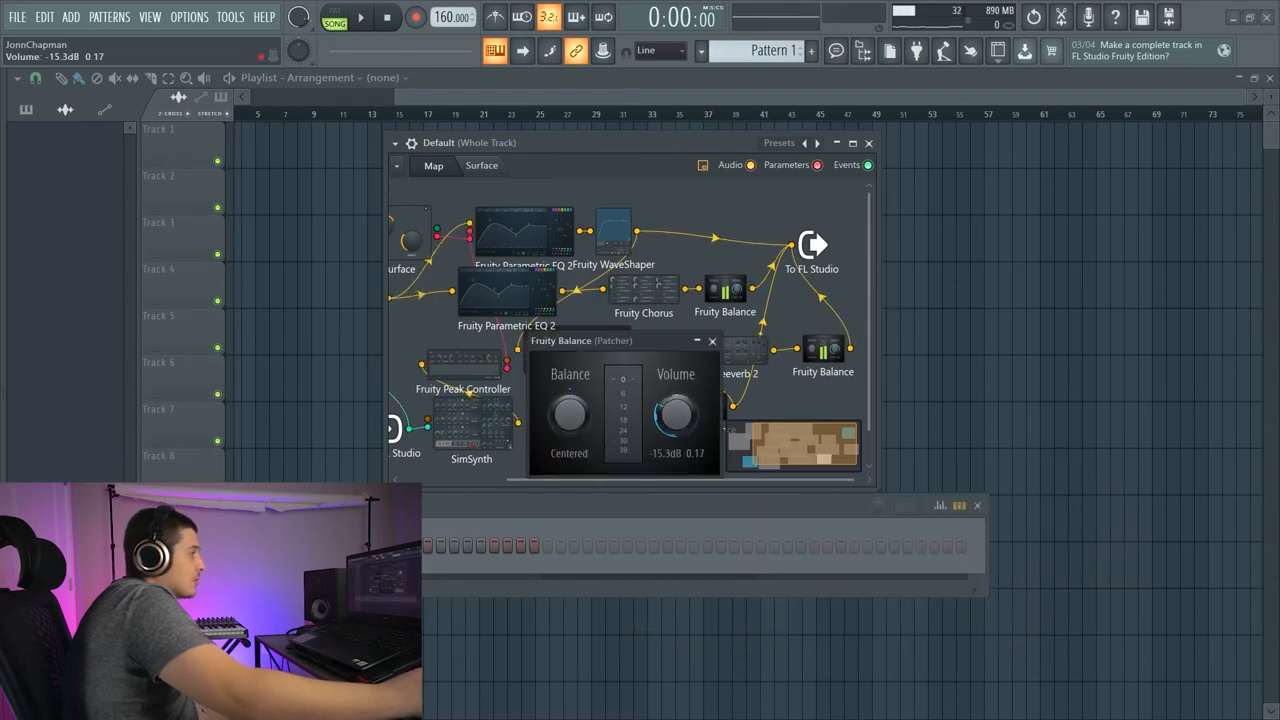
right_click(678, 418)
left_click(700, 421)
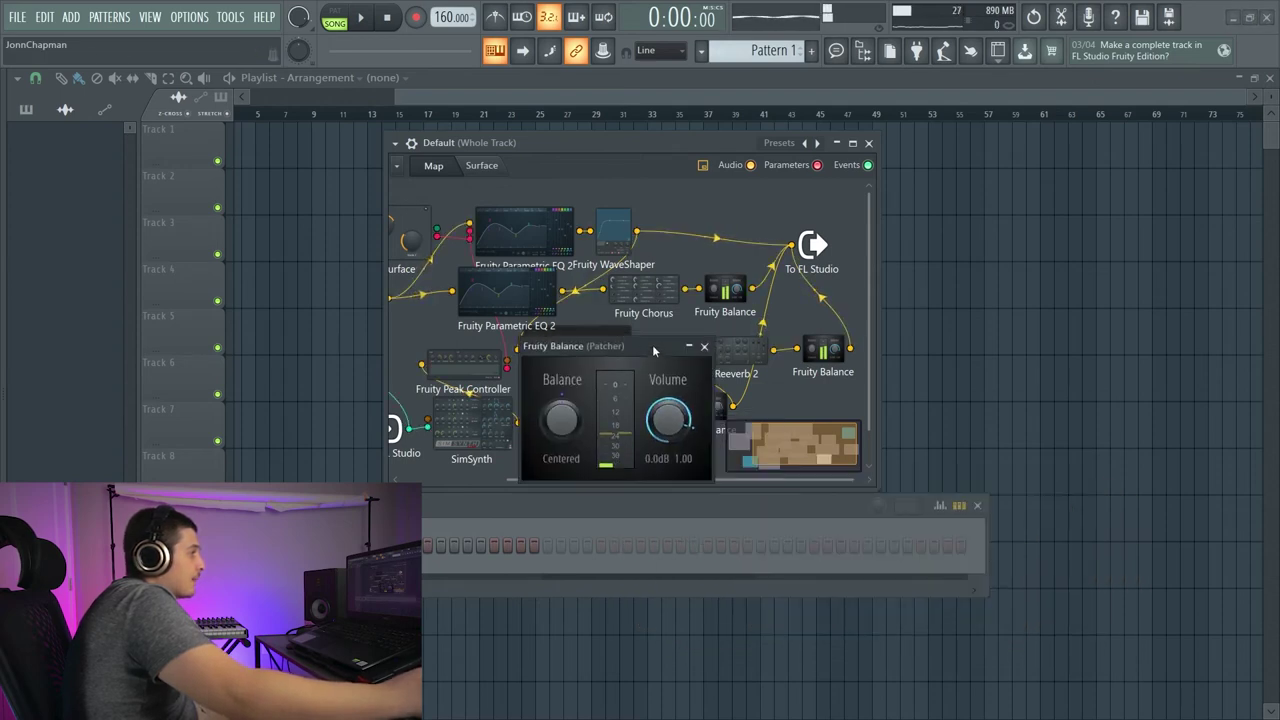
left_click_drag(600, 341, 468, 420)
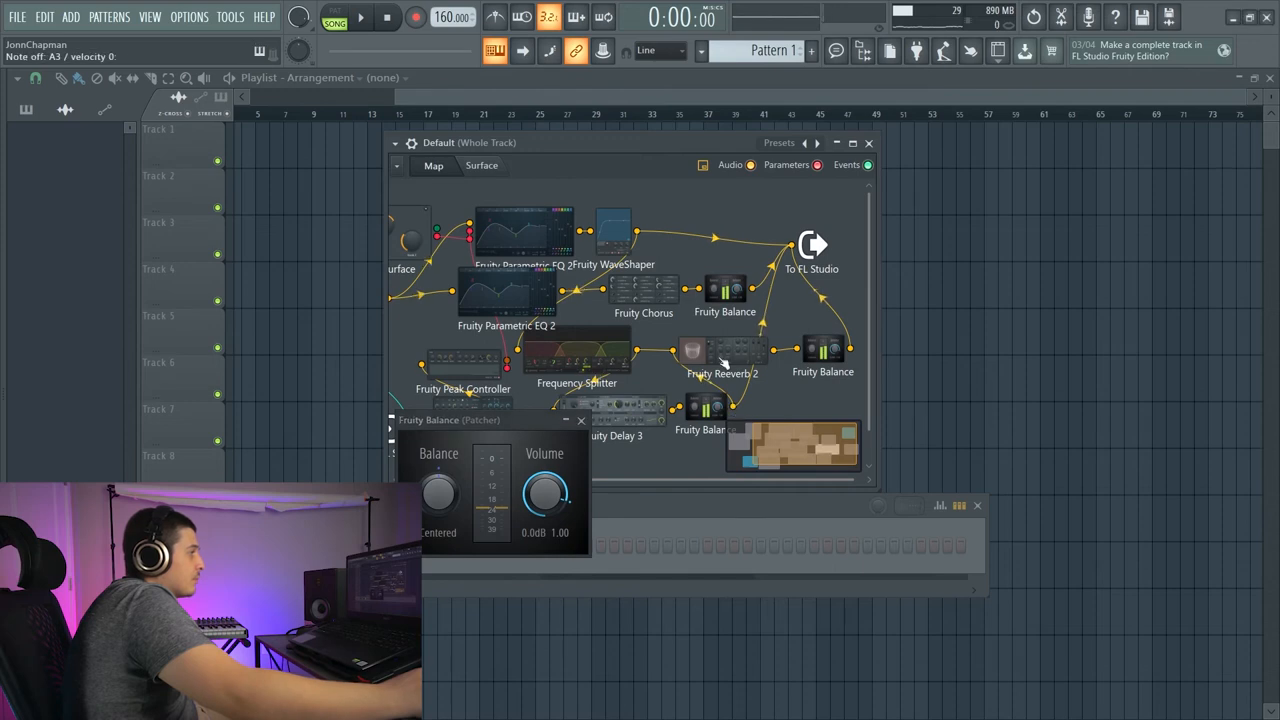
- Raise Fruity Reeverb 2's bass multiplier, then close the reverb with Escape
double_click(720, 362)
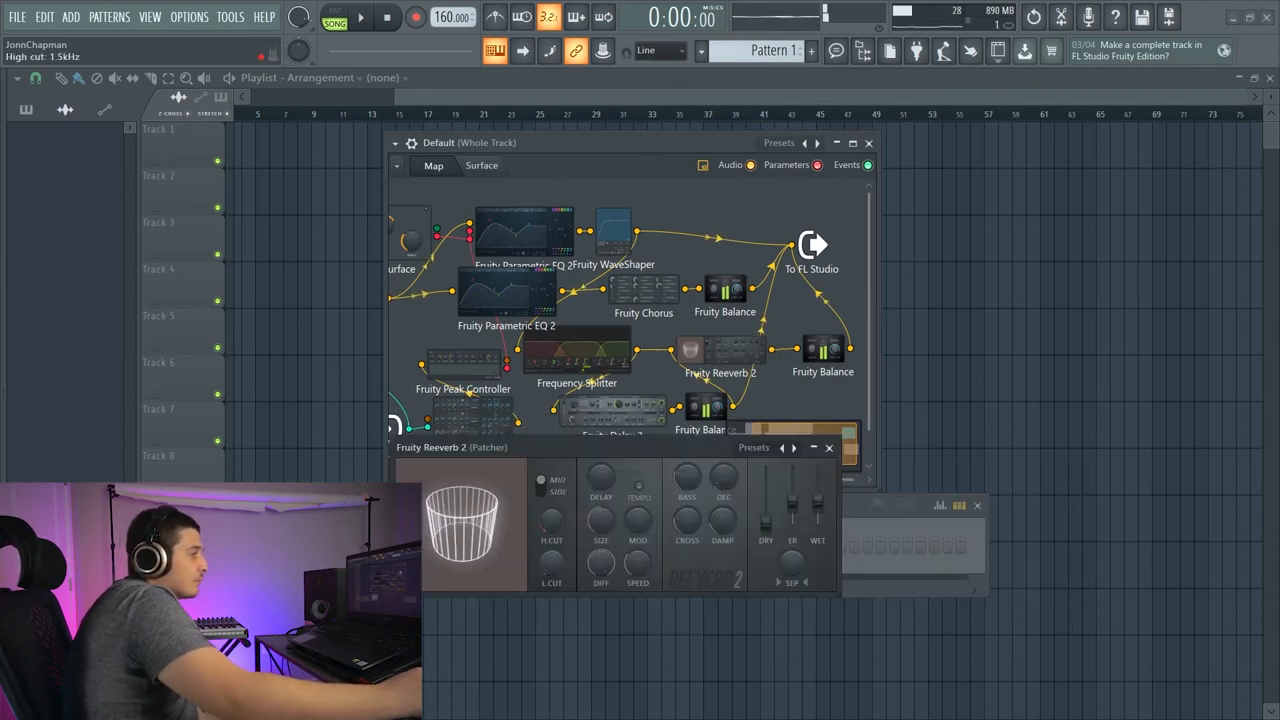
left_click_drag(650, 447, 599, 460)
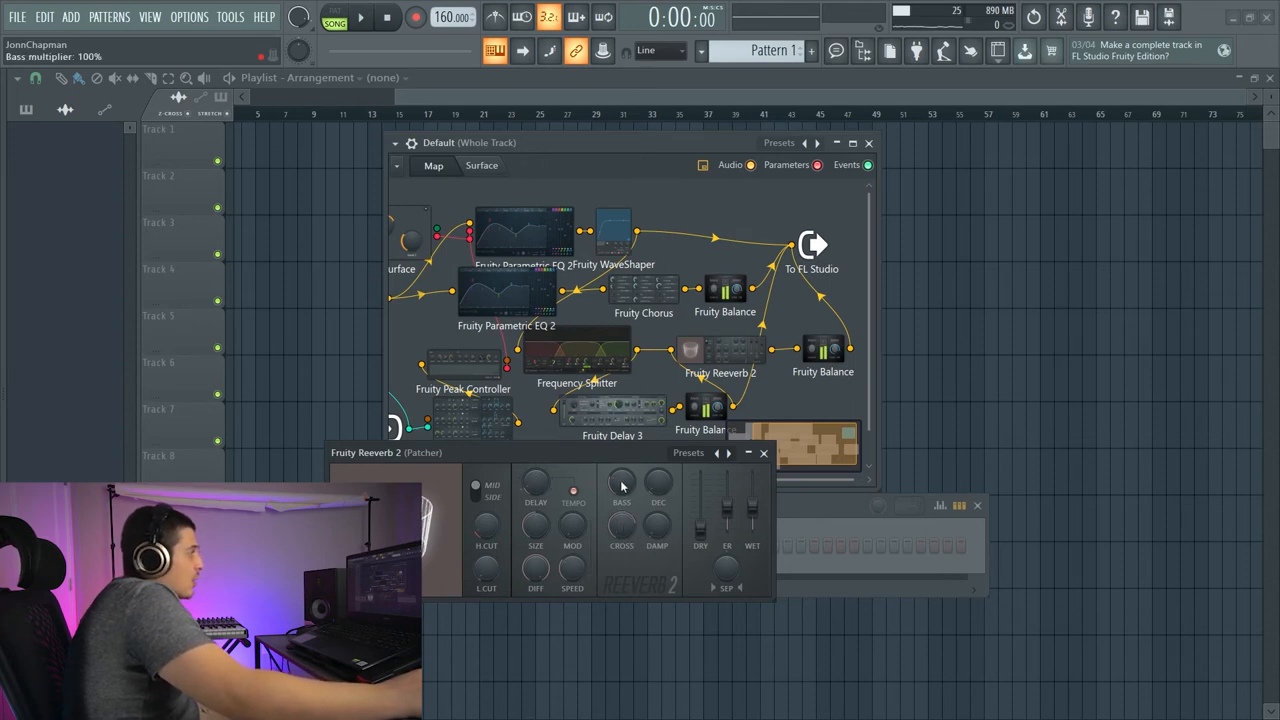
left_click_drag(605, 455, 615, 427)
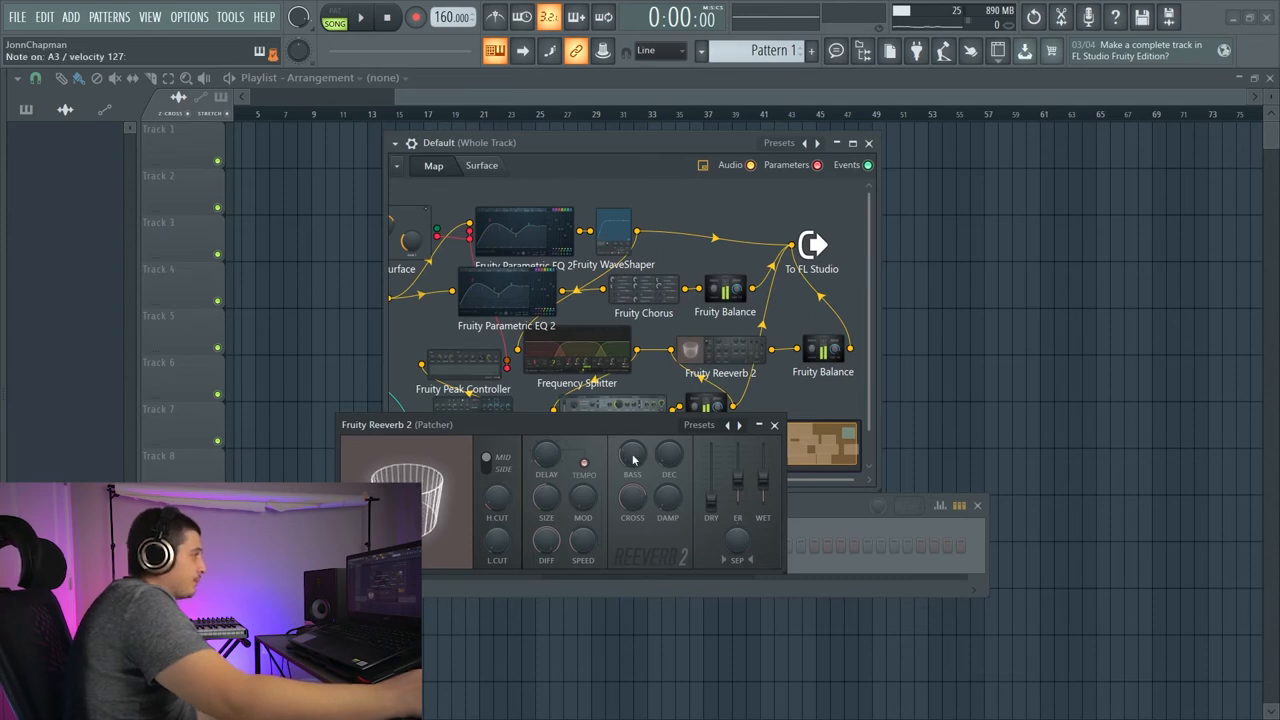
left_click_drag(632, 458, 632, 430)
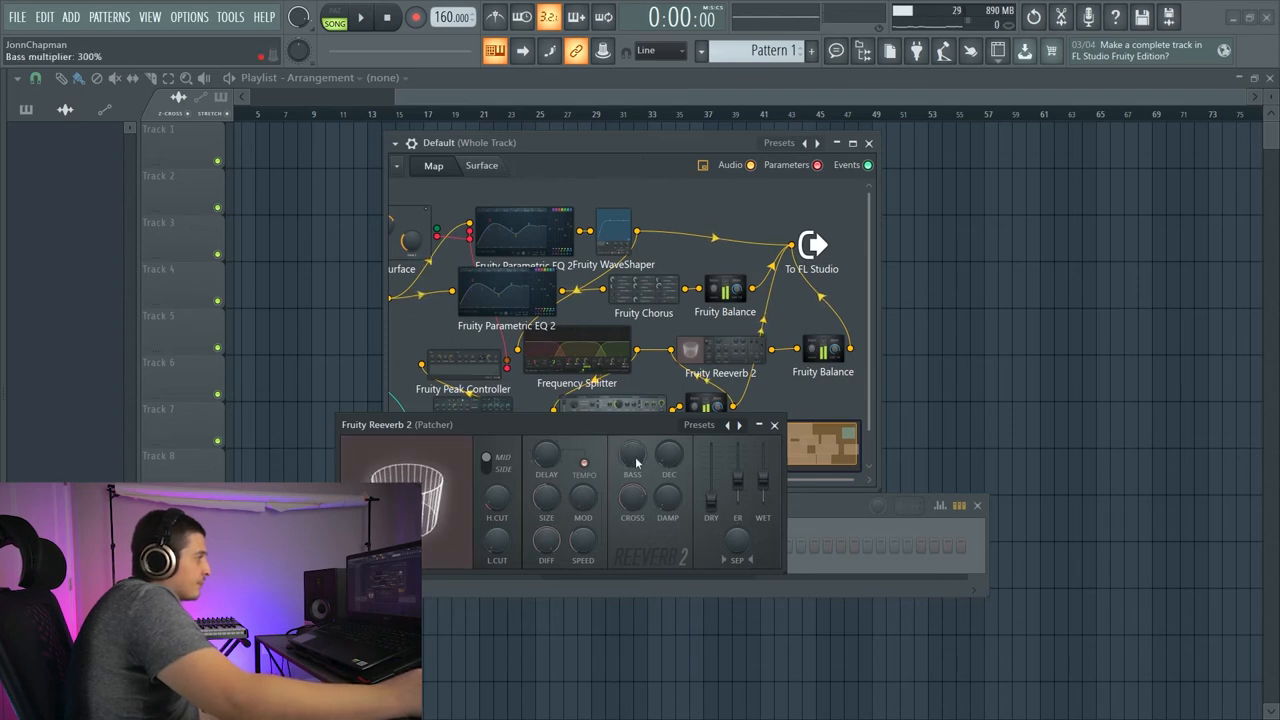
scroll(630, 457, "down", 4)
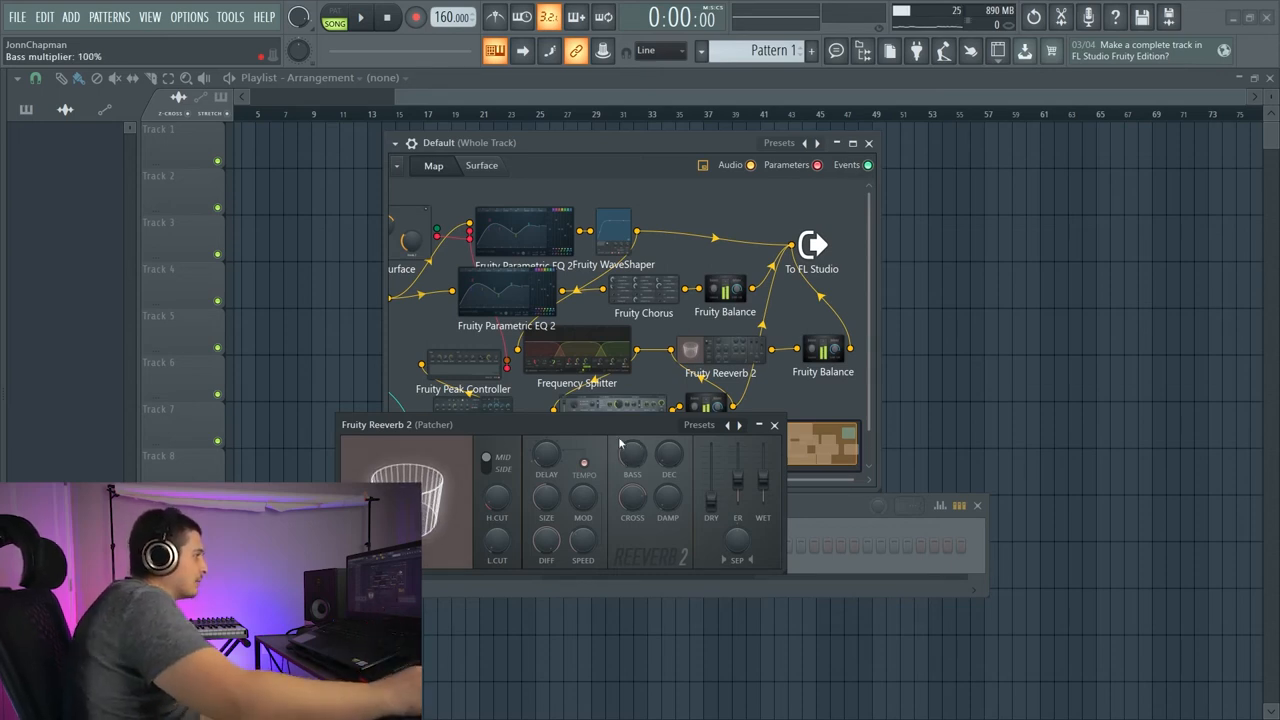
key("Escape")
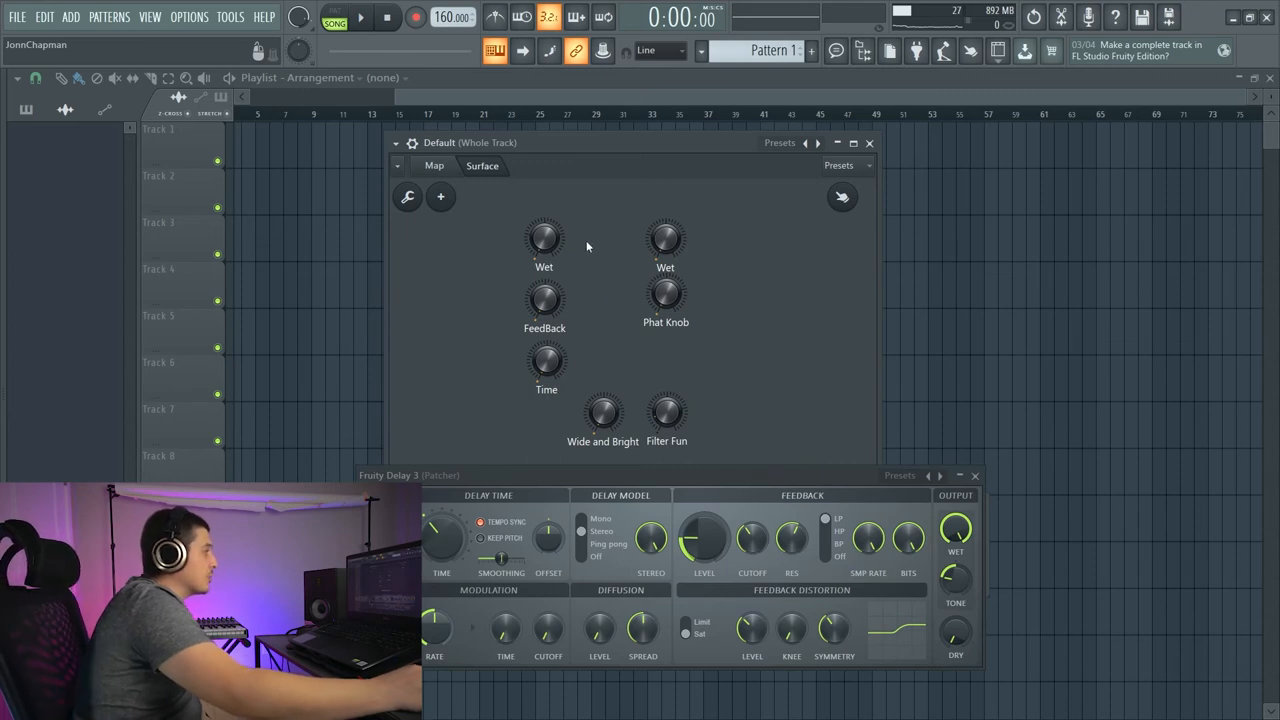
- Cable a Surface control into Fruity Delay 3's feedback level and bring up the add-plugin list
left_click(440, 167)
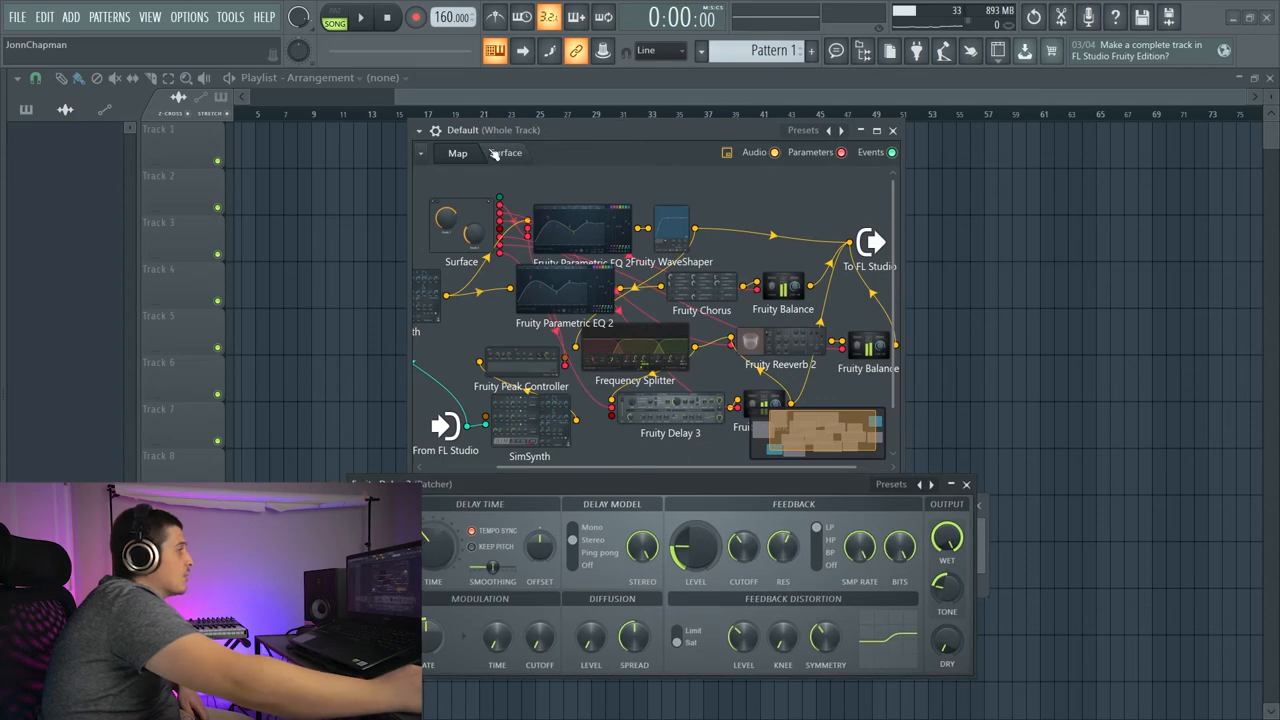
left_click(505, 153)
left_click(458, 153)
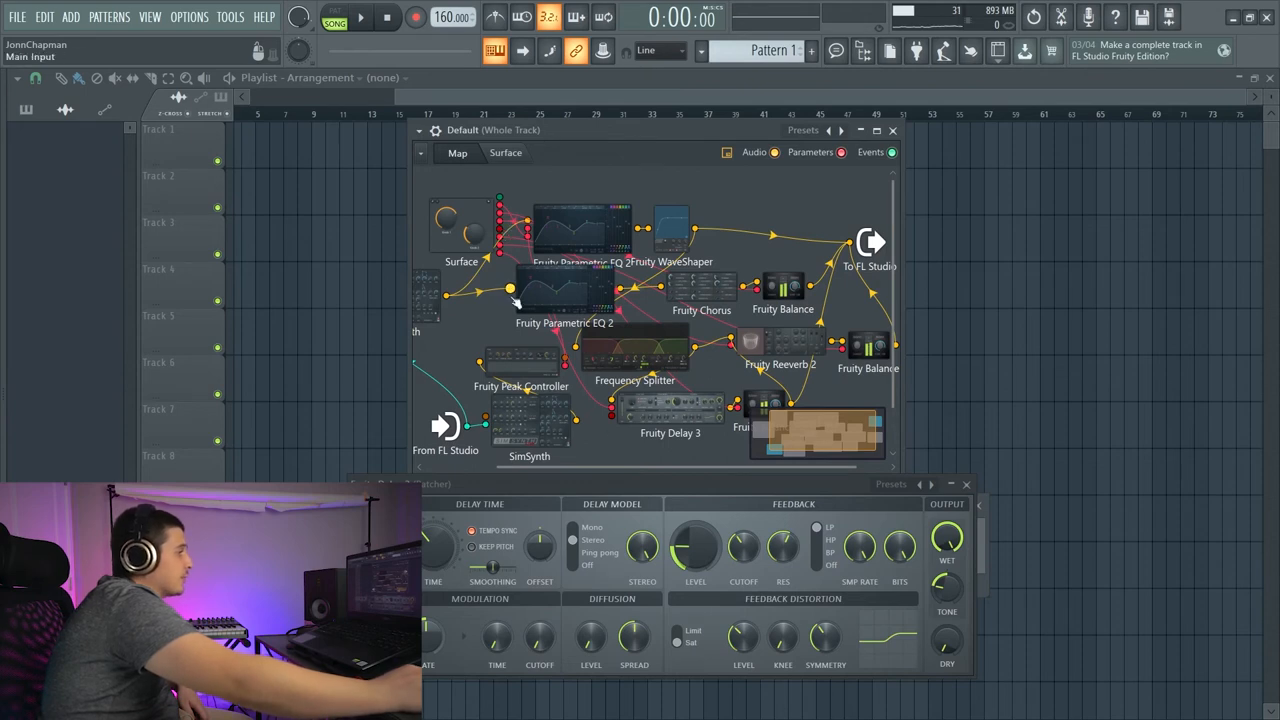
left_click_drag(500, 232, 640, 405)
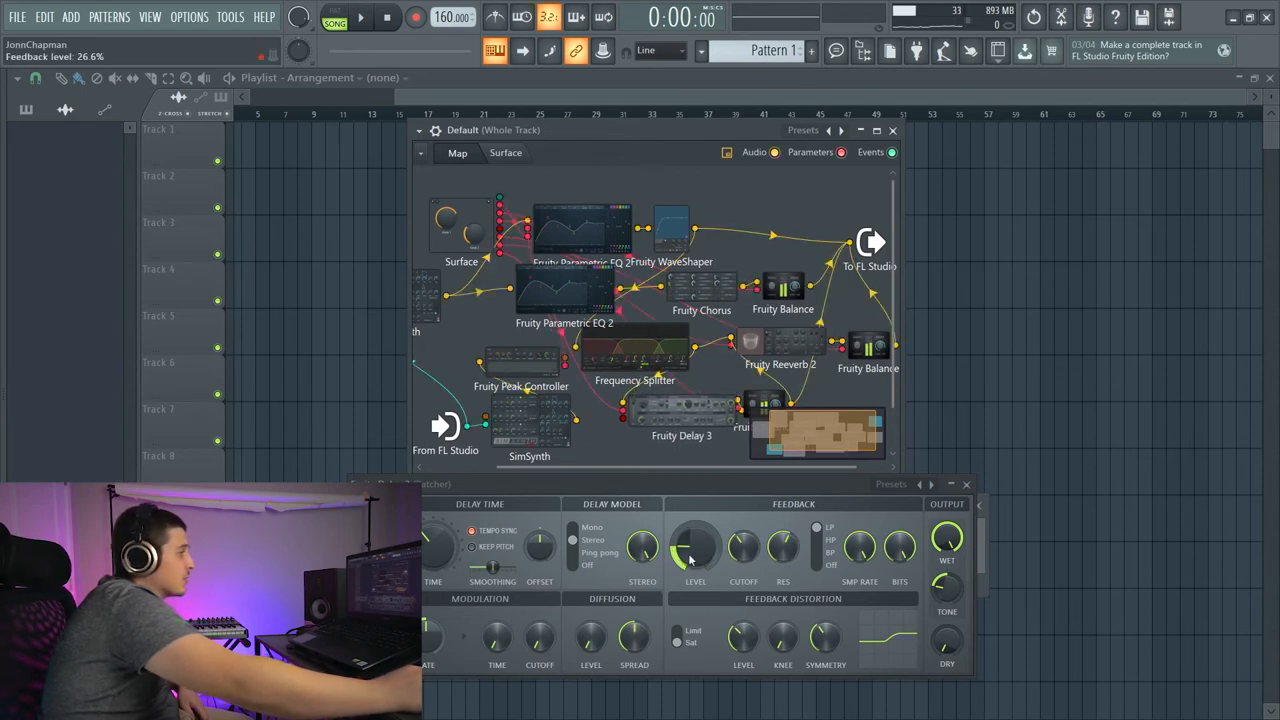
left_click_drag(643, 485, 643, 525)
left_click_drag(680, 408, 688, 410)
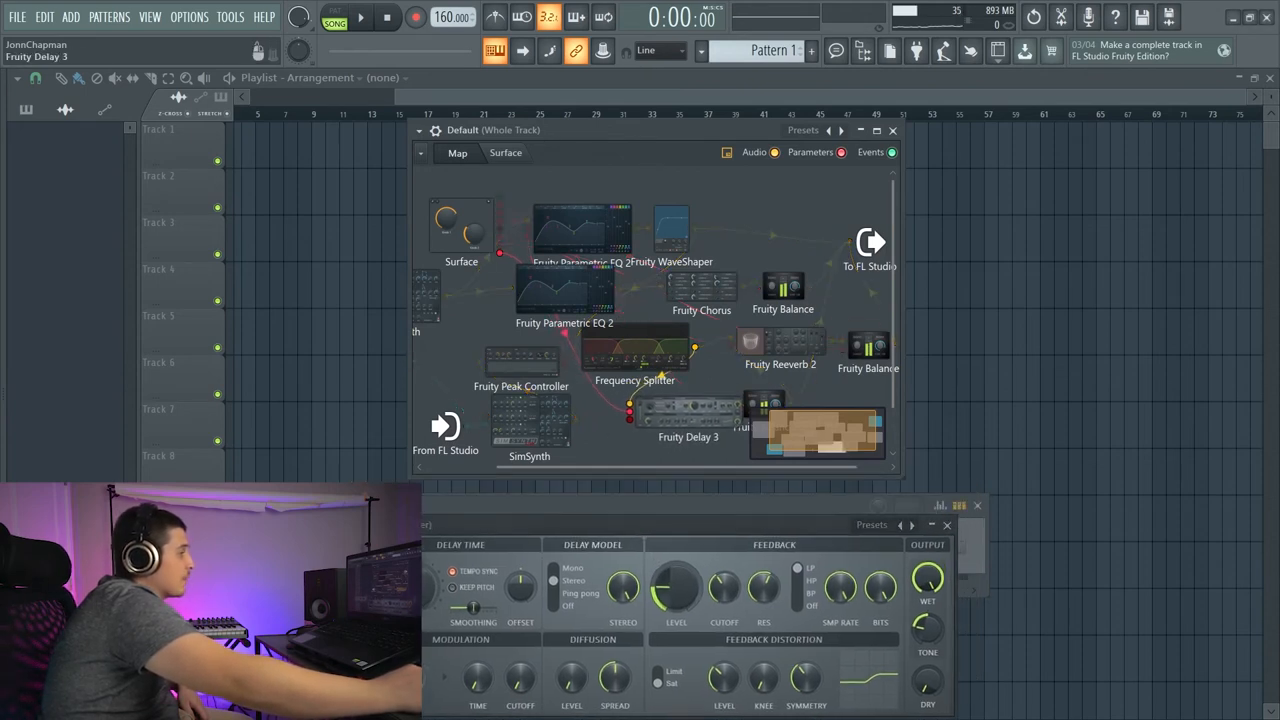
right_click(608, 425)
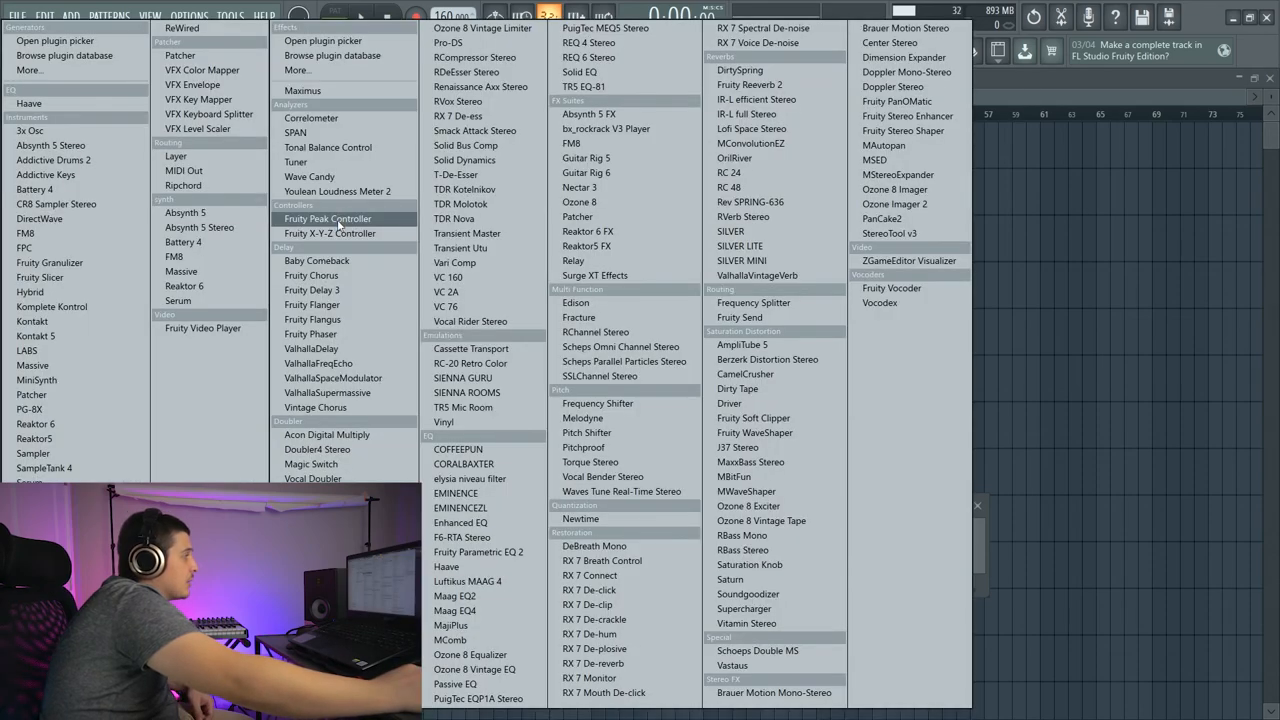
- Add a second Fruity Peak Controller and copy the delay's feedback level value
left_click(328, 218)
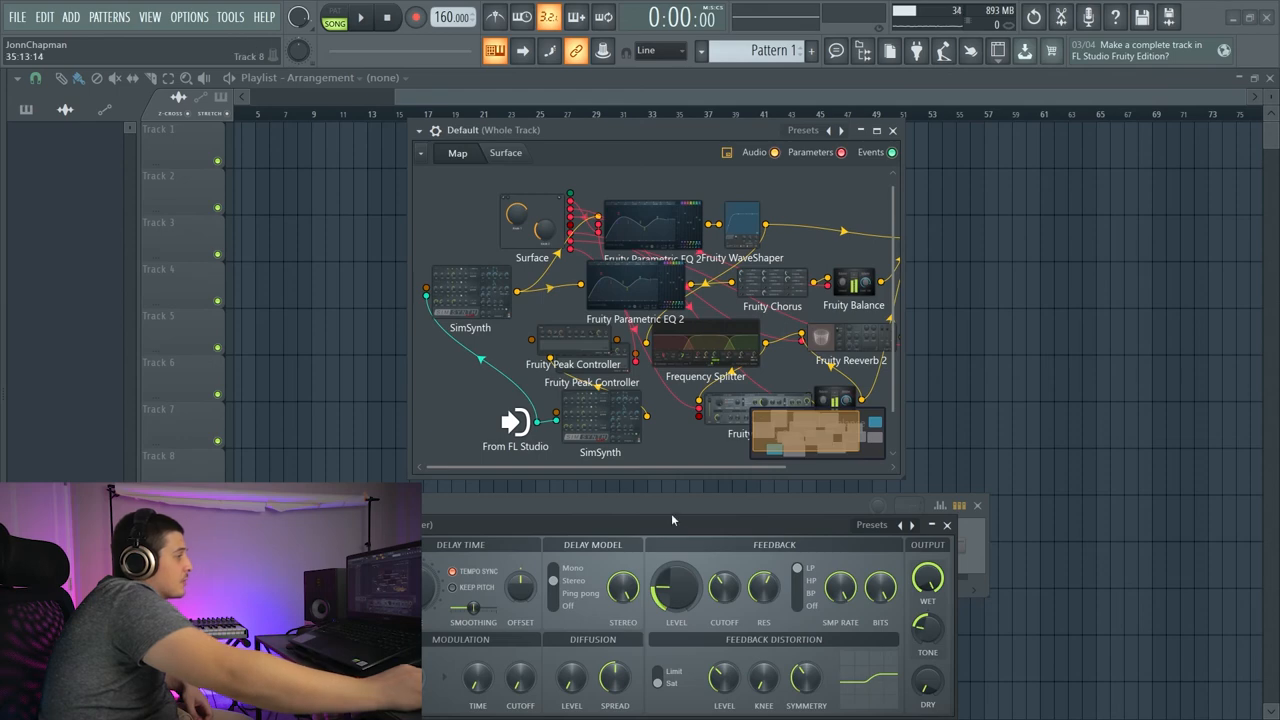
left_click_drag(670, 516, 670, 485)
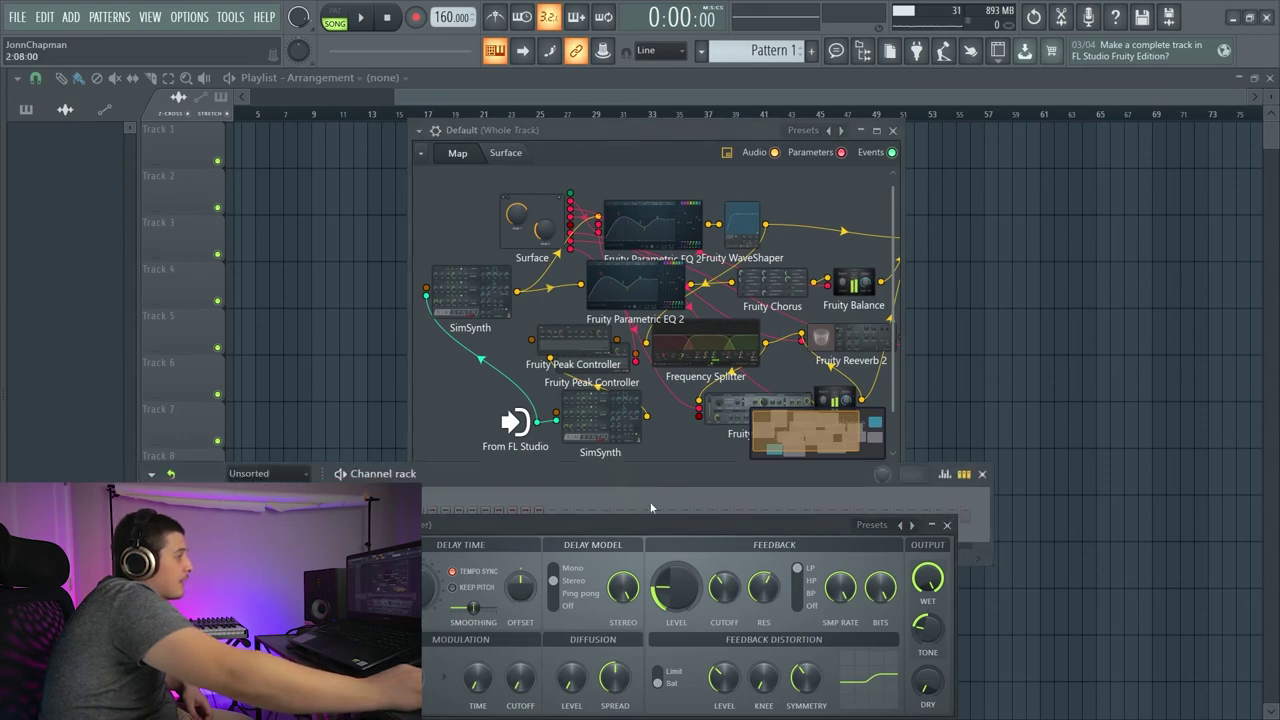
right_click(670, 580)
left_click(710, 655)
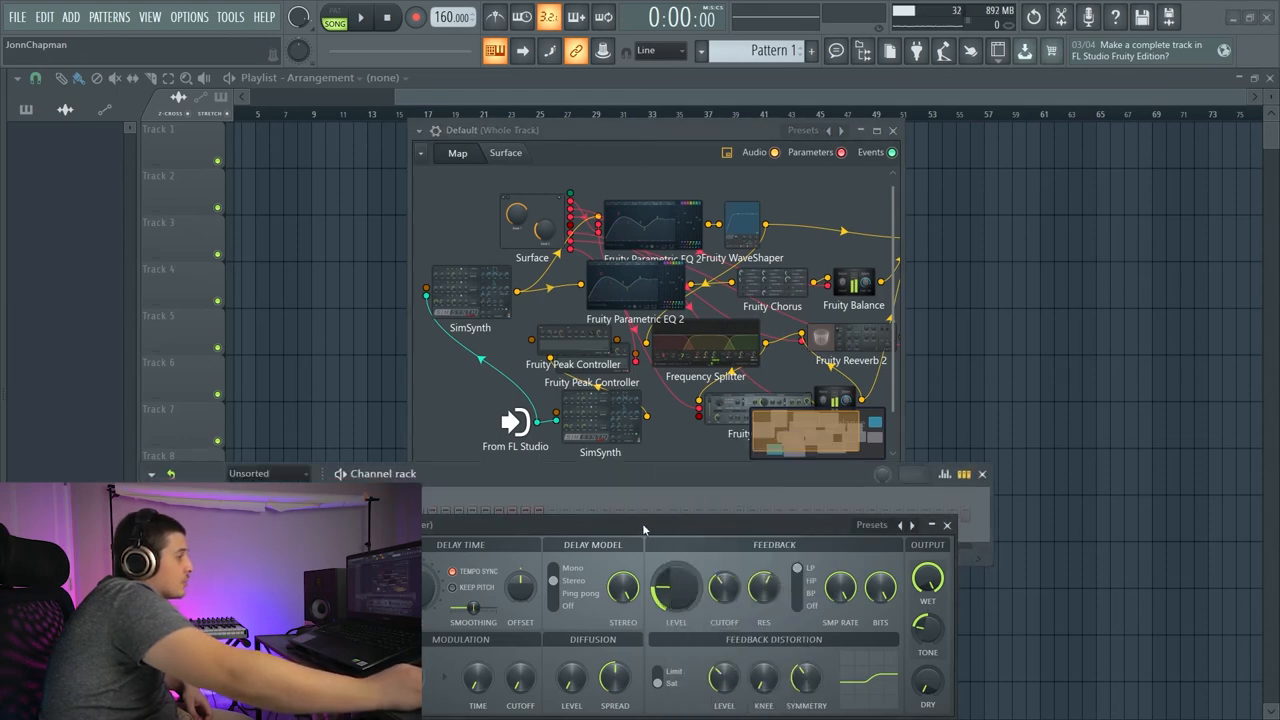
right_click(672, 575)
left_click(710, 655)
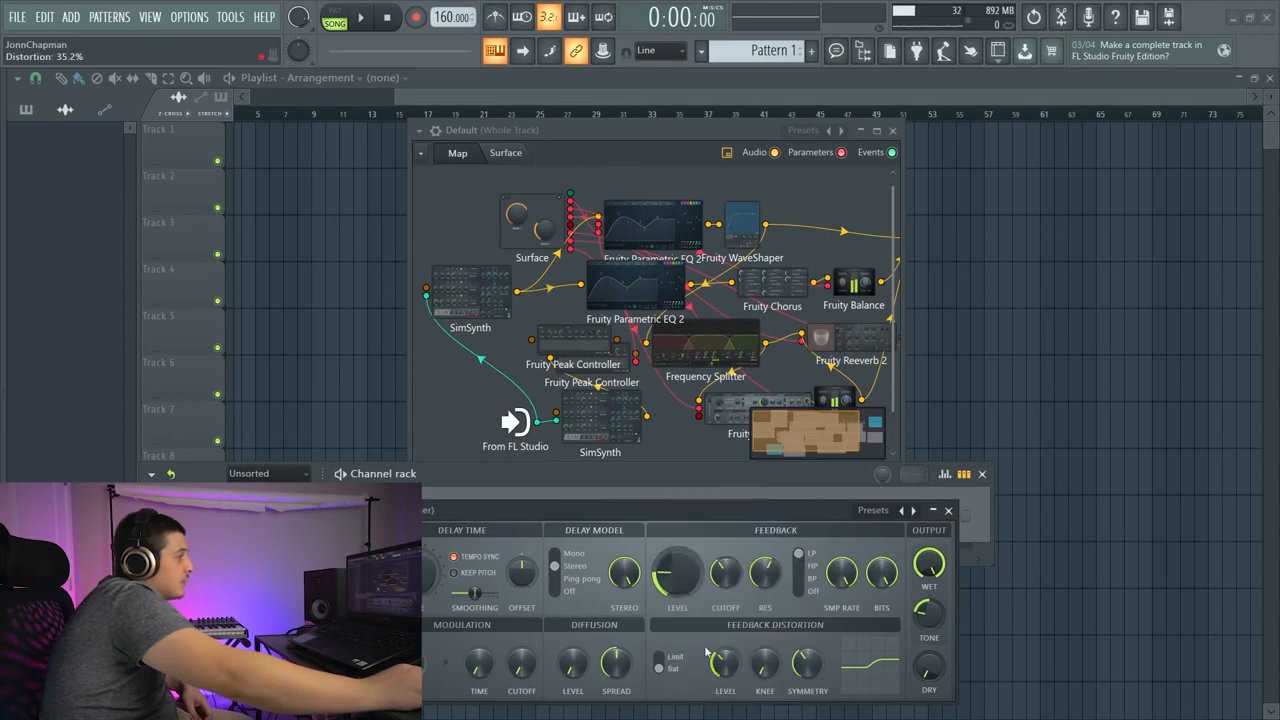
- Paste the value onto the new Peak Controller's knob and set its peak amount to 0%
double_click(575, 343)
right_click(330, 255)
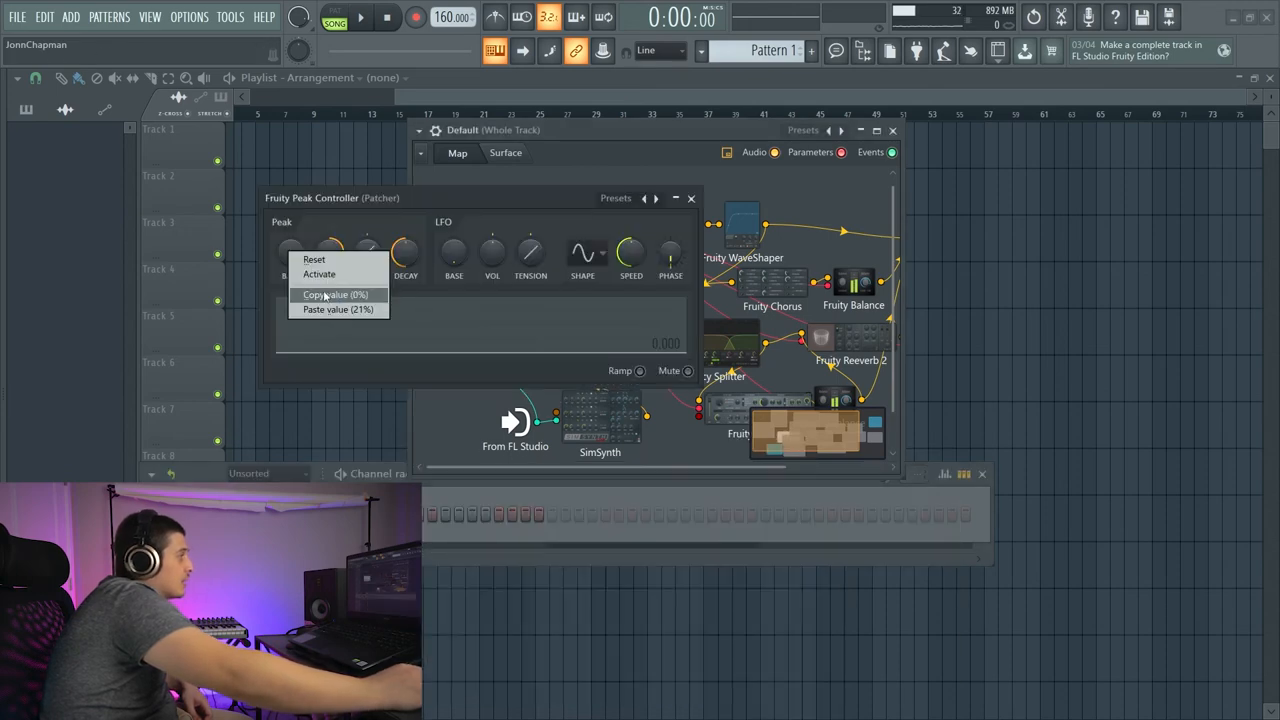
left_click(335, 294)
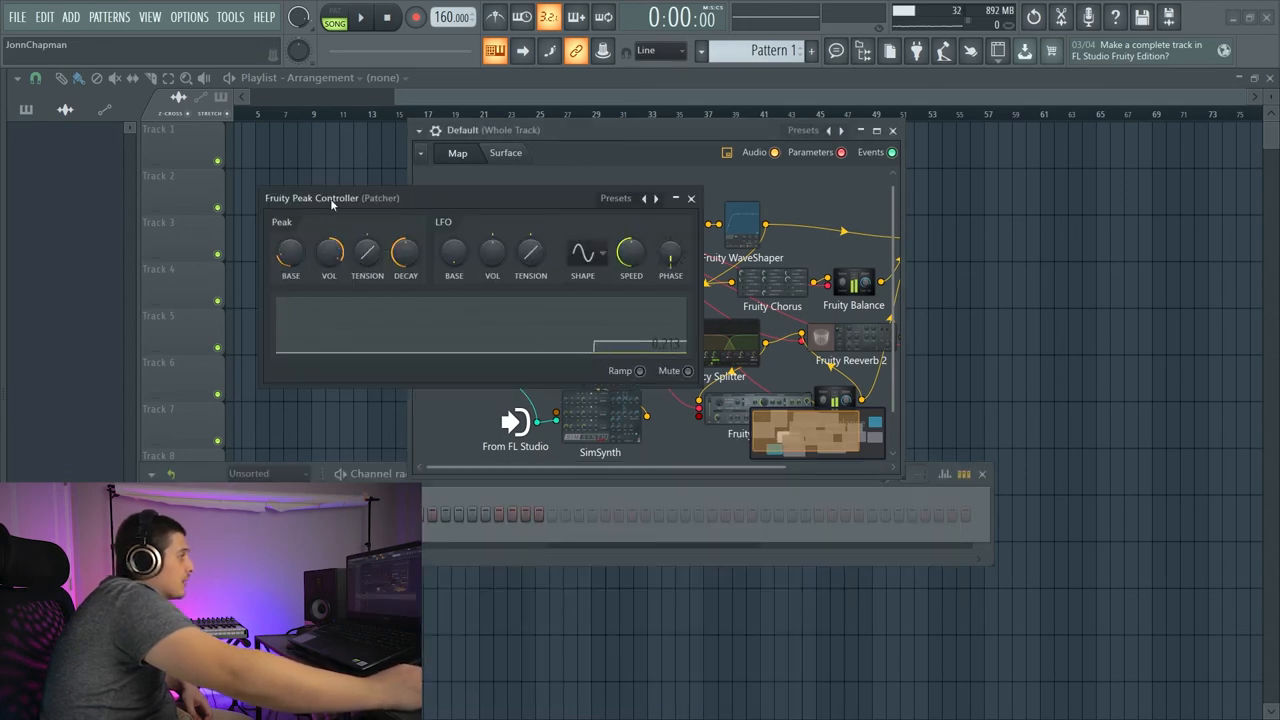
left_click_drag(333, 201, 502, 256)
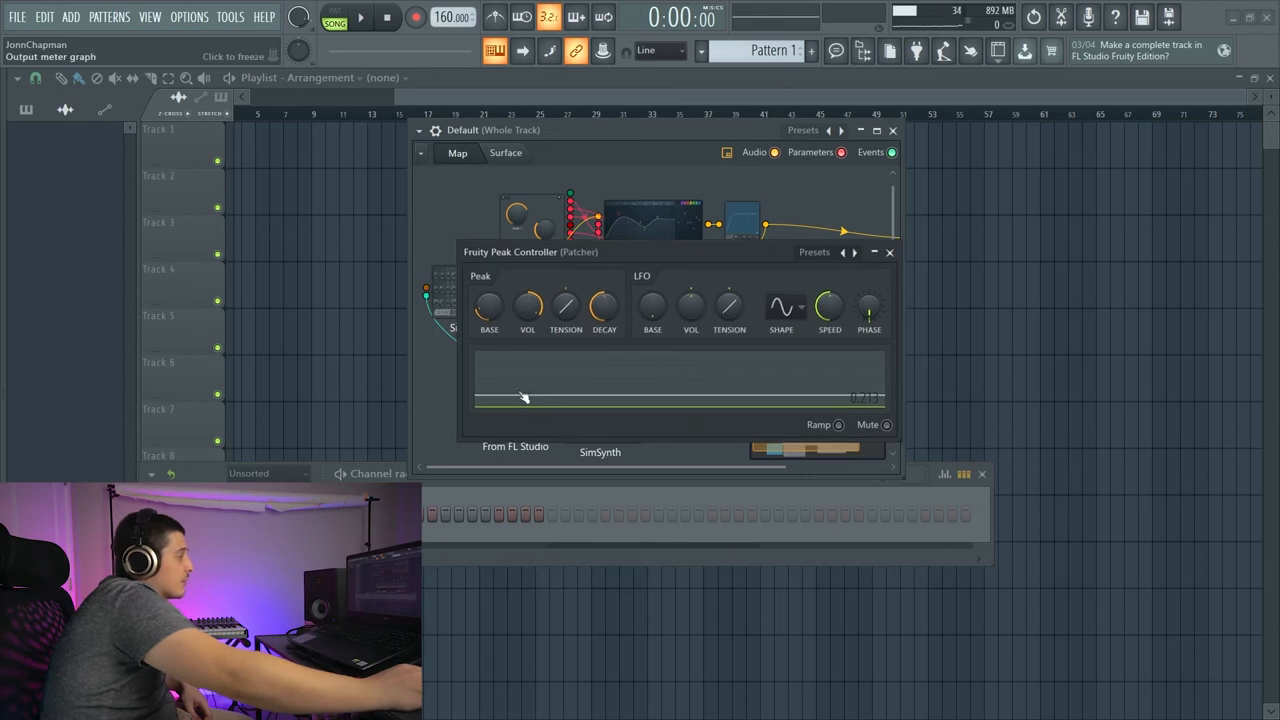
left_click_drag(527, 303, 527, 330)
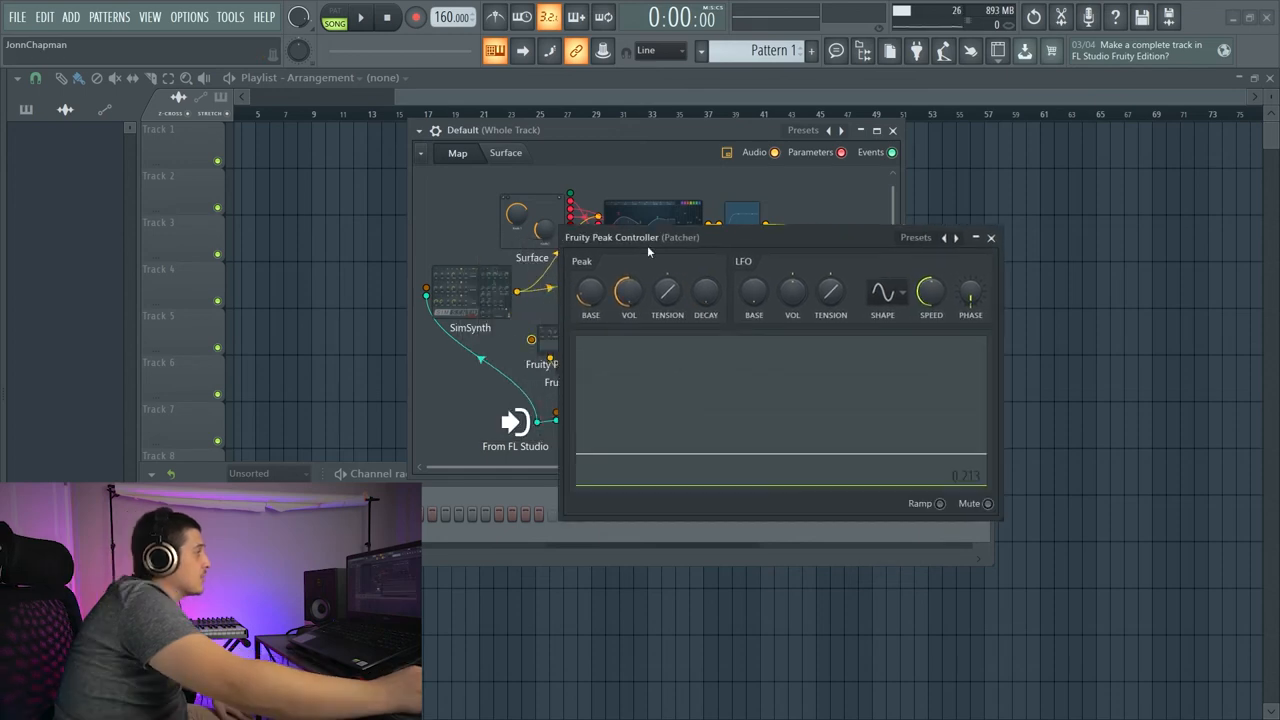
left_click_drag(647, 240, 641, 228)
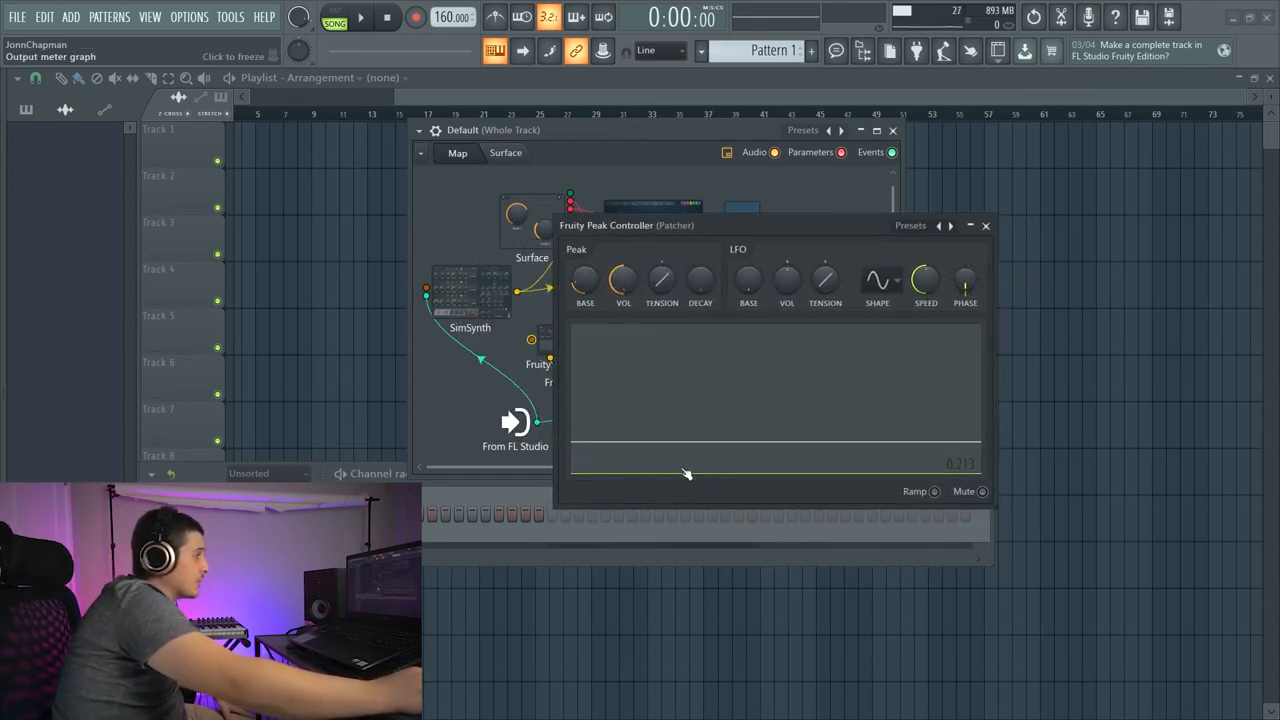
mouse_move(655, 226)
left_mouse_down()
mouse_move(752, 232)
mouse_move(748, 218)
left_mouse_up()
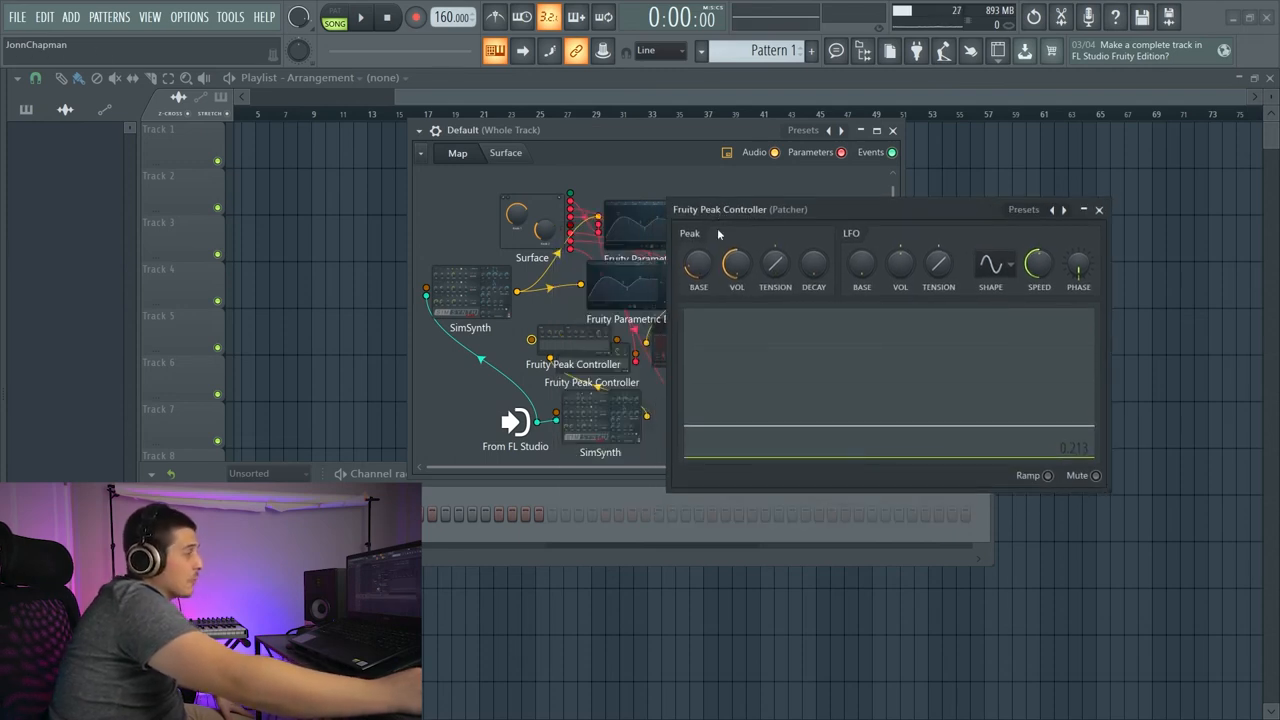
left_click(421, 152)
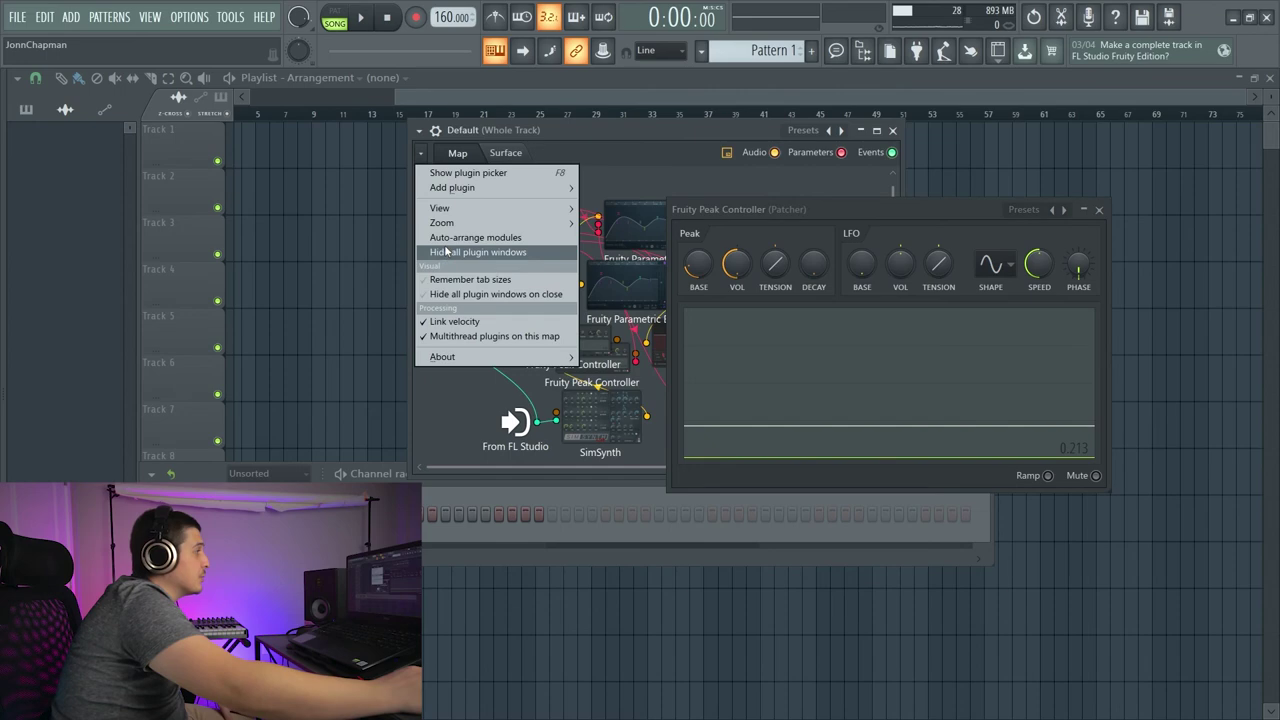
- Add Slicex to the Patcher map, place it lower left and disconnect its default routing
left_click(452, 187)
left_click(340, 430)
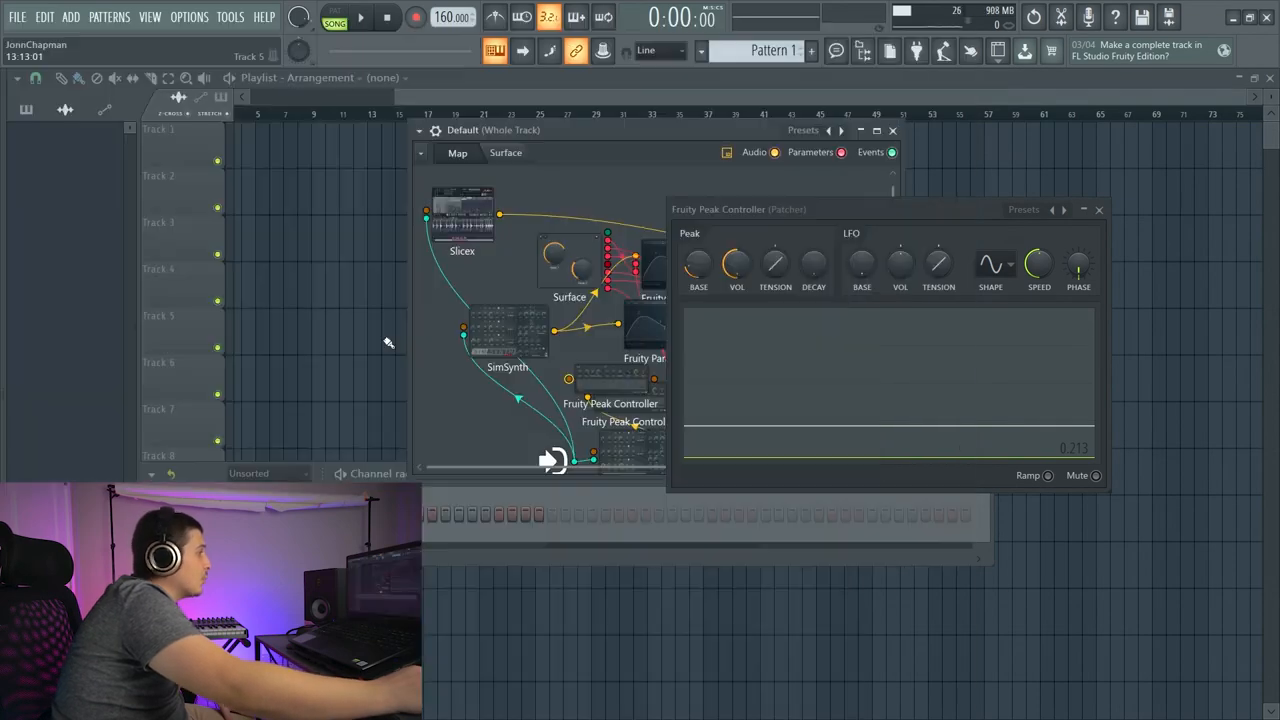
left_click_drag(781, 214, 893, 214)
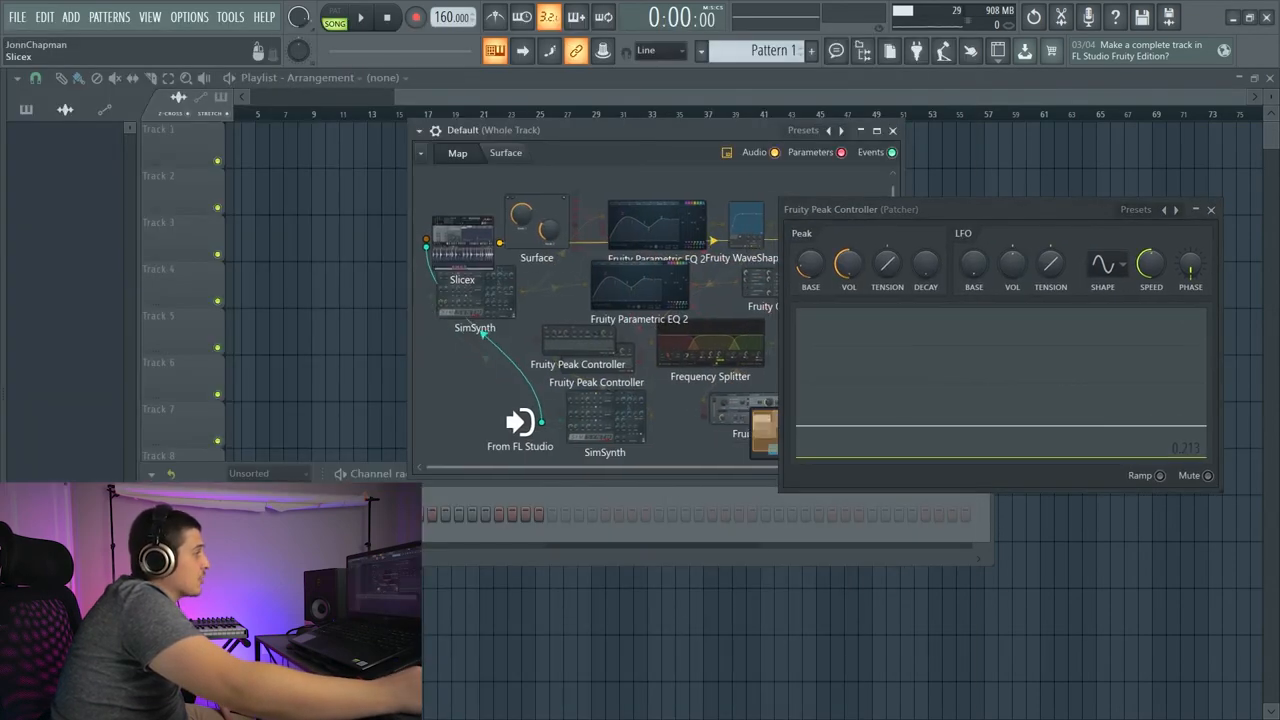
mouse_move(462, 215)
left_mouse_down()
mouse_move(497, 360)
mouse_move(462, 360)
left_mouse_up()
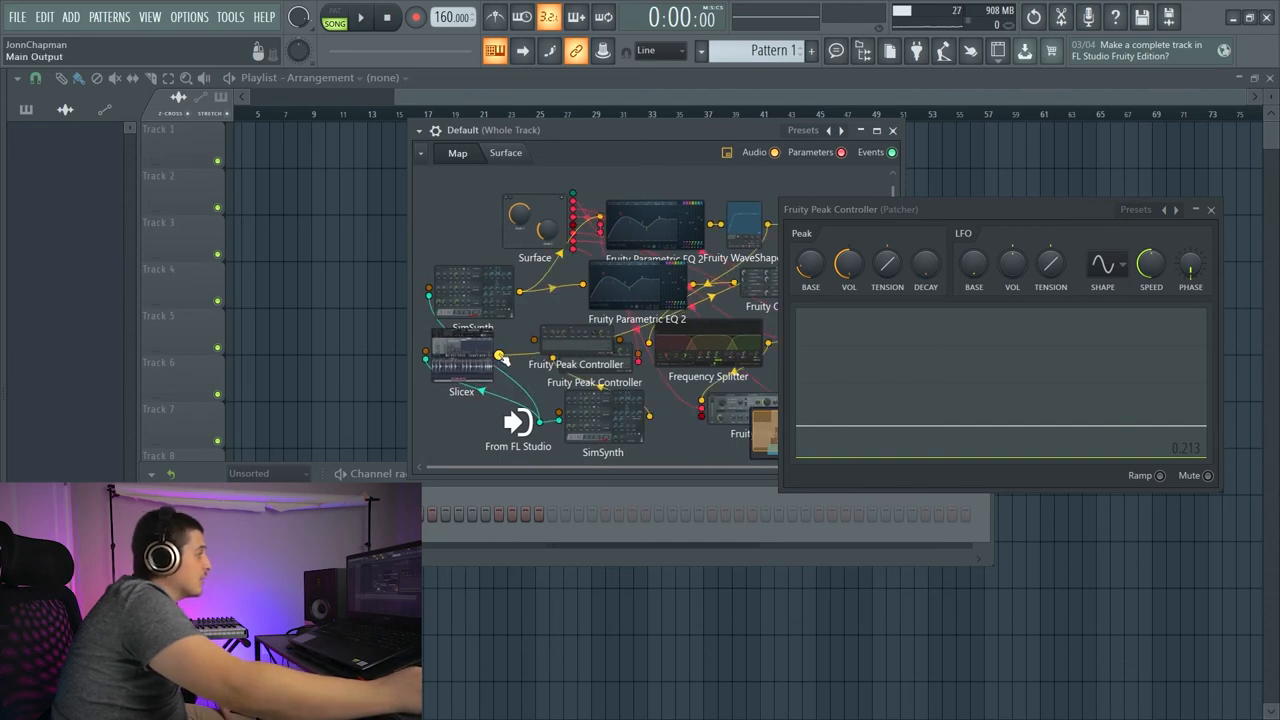
right_click(500, 355)
left_click(540, 320)
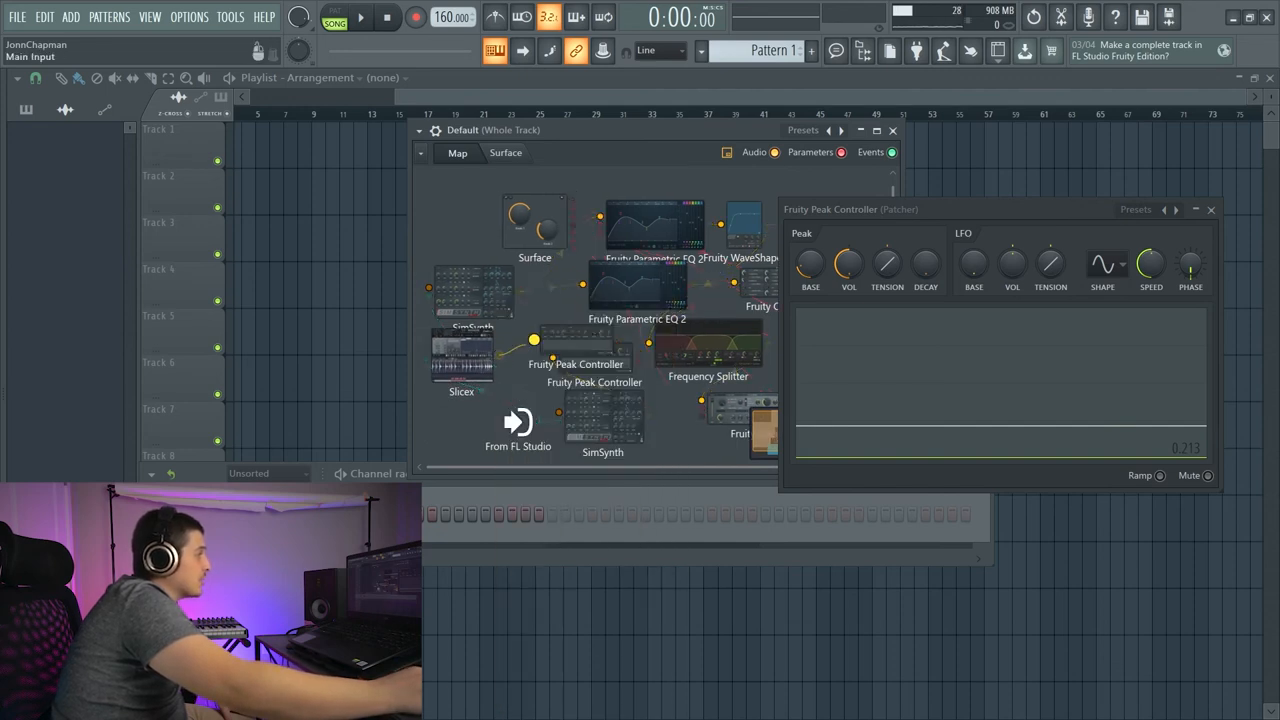
- Insert a Fruity Balance module after Slicex and bring up the Slicex editor
right_click(500, 360)
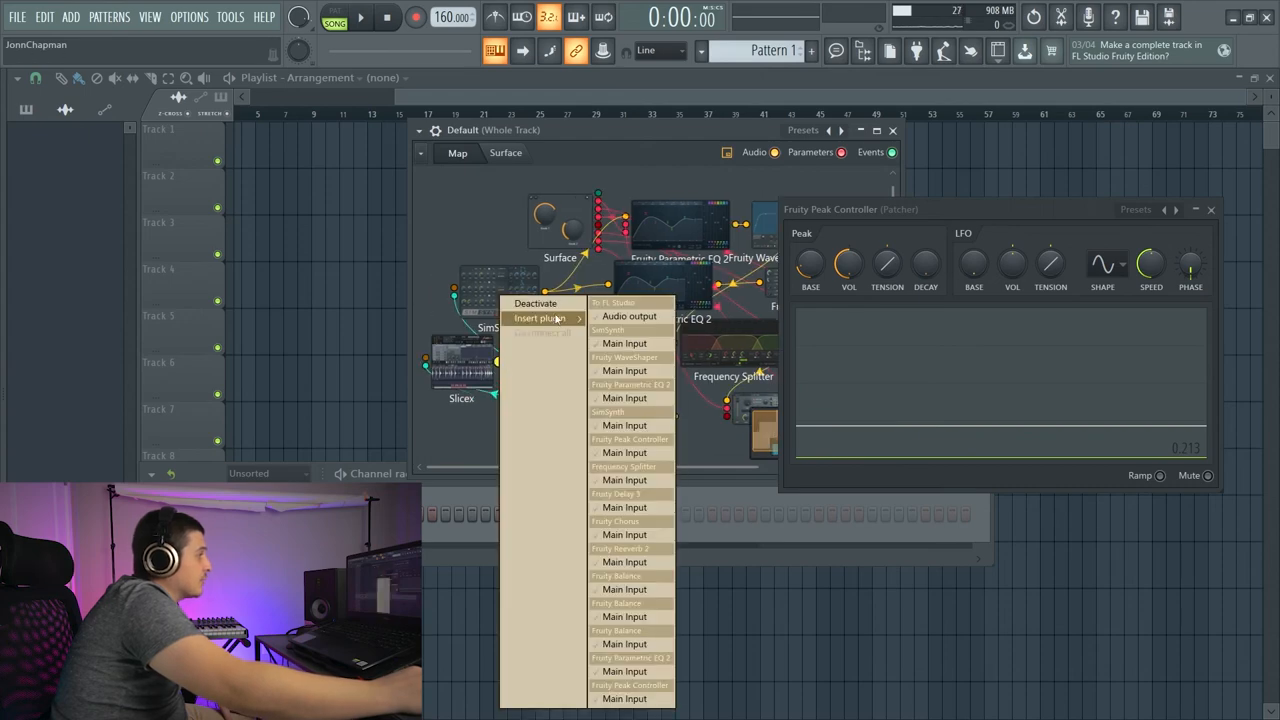
left_click(520, 318)
left_click(558, 316)
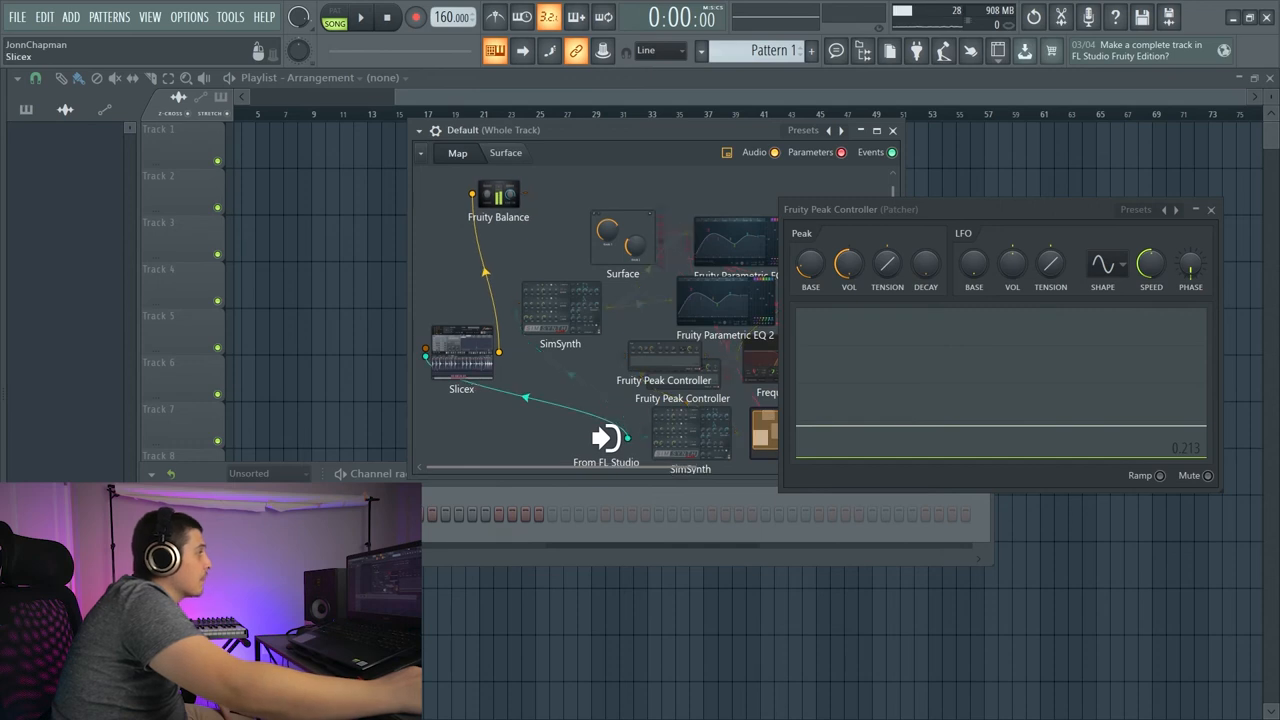
double_click(462, 400)
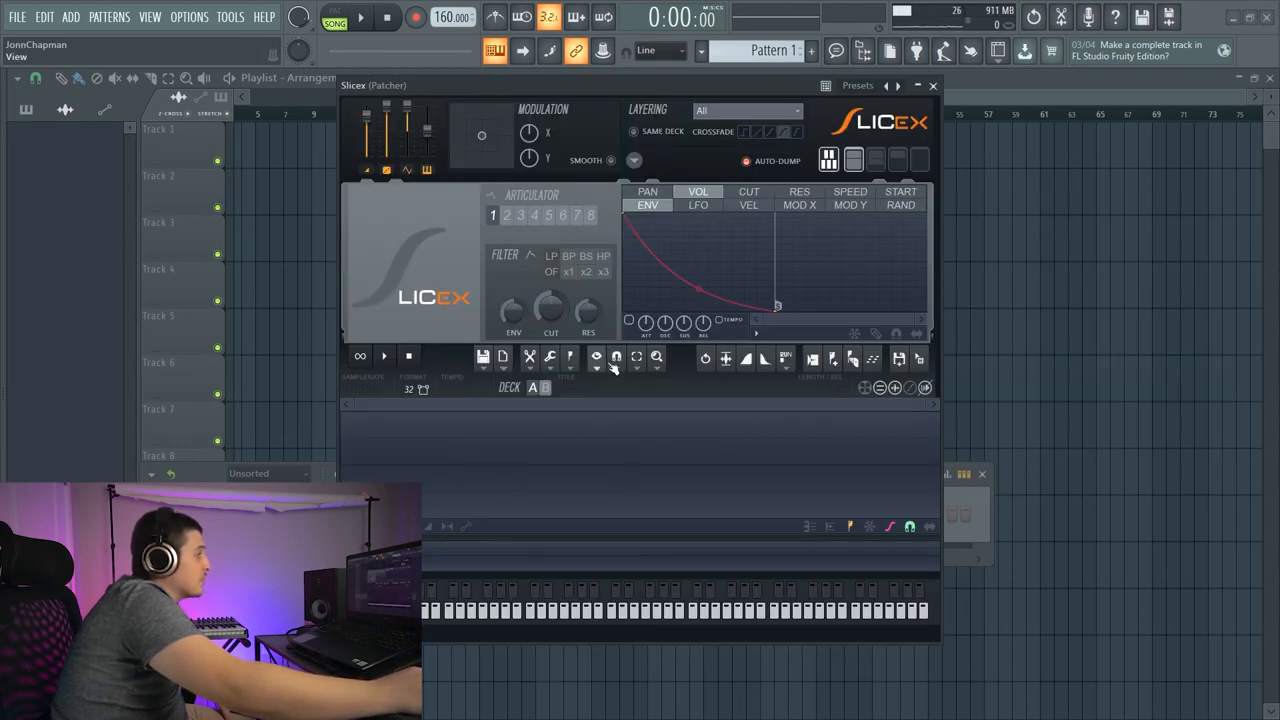
- Generate a 500 Hz sine sample in Slicex via the sine generator script, loop-play it and close the editor
left_click(550, 358)
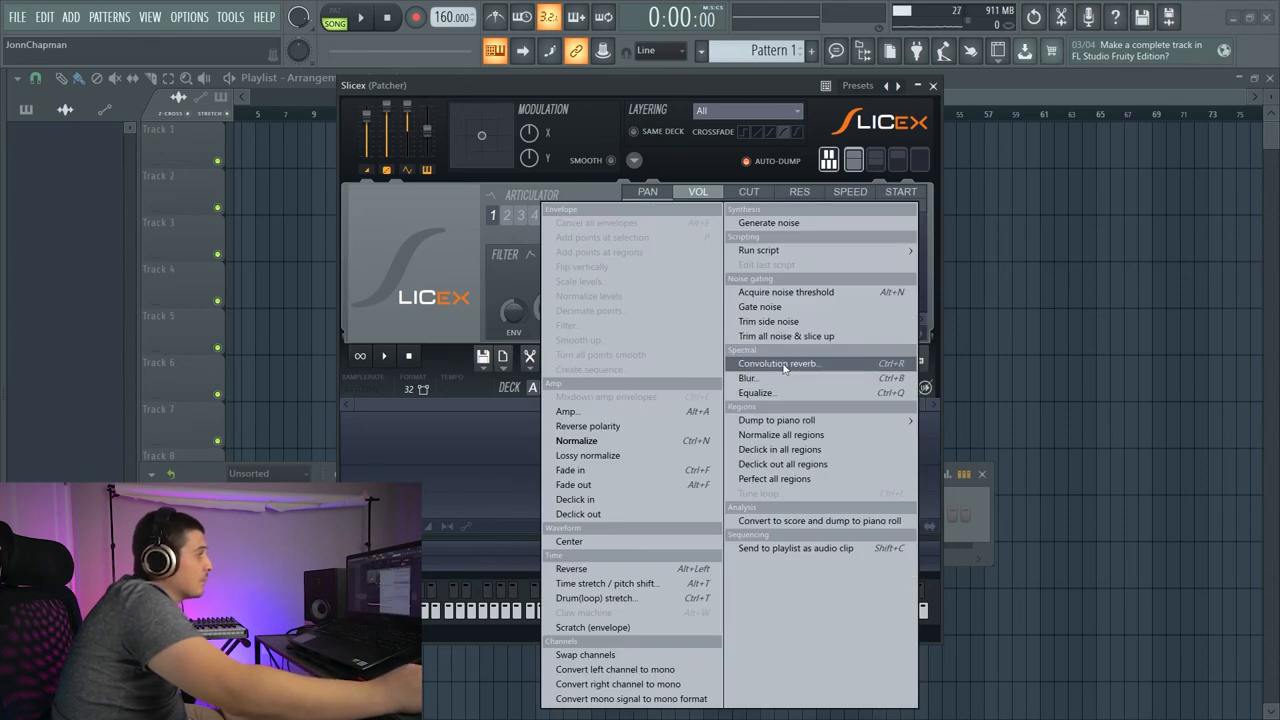
mouse_move(760, 250)
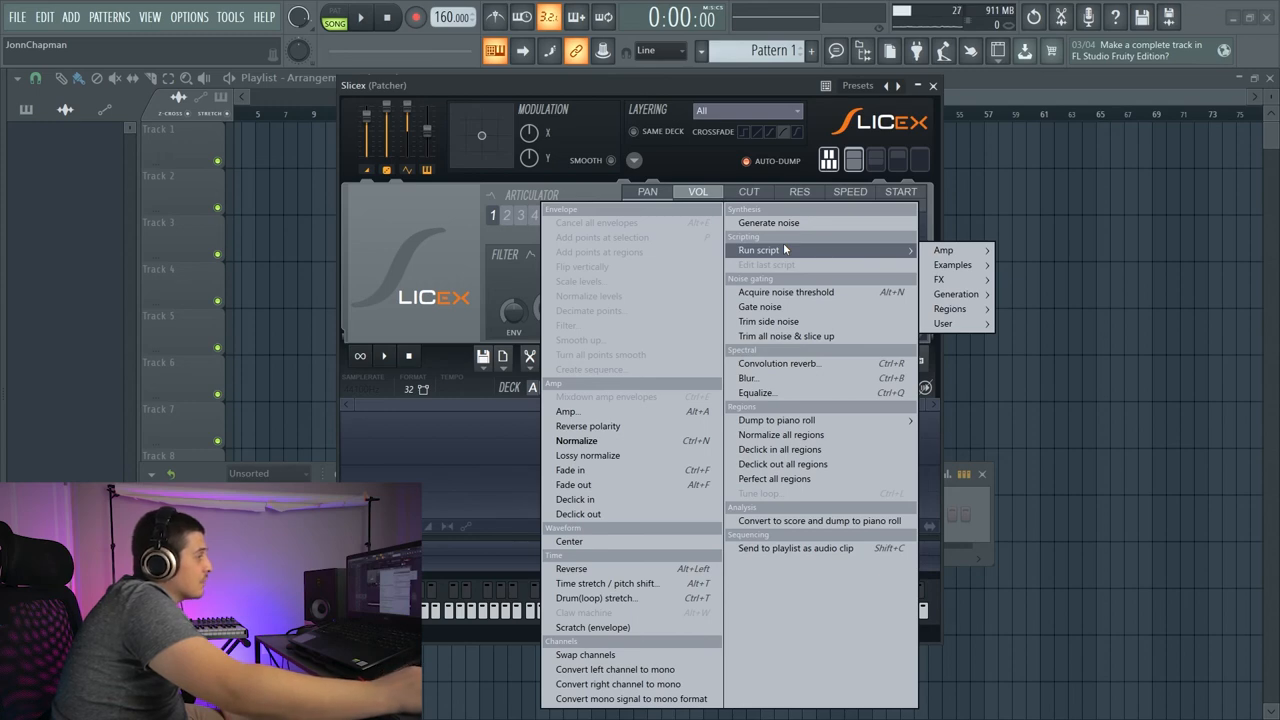
left_click(1040, 300)
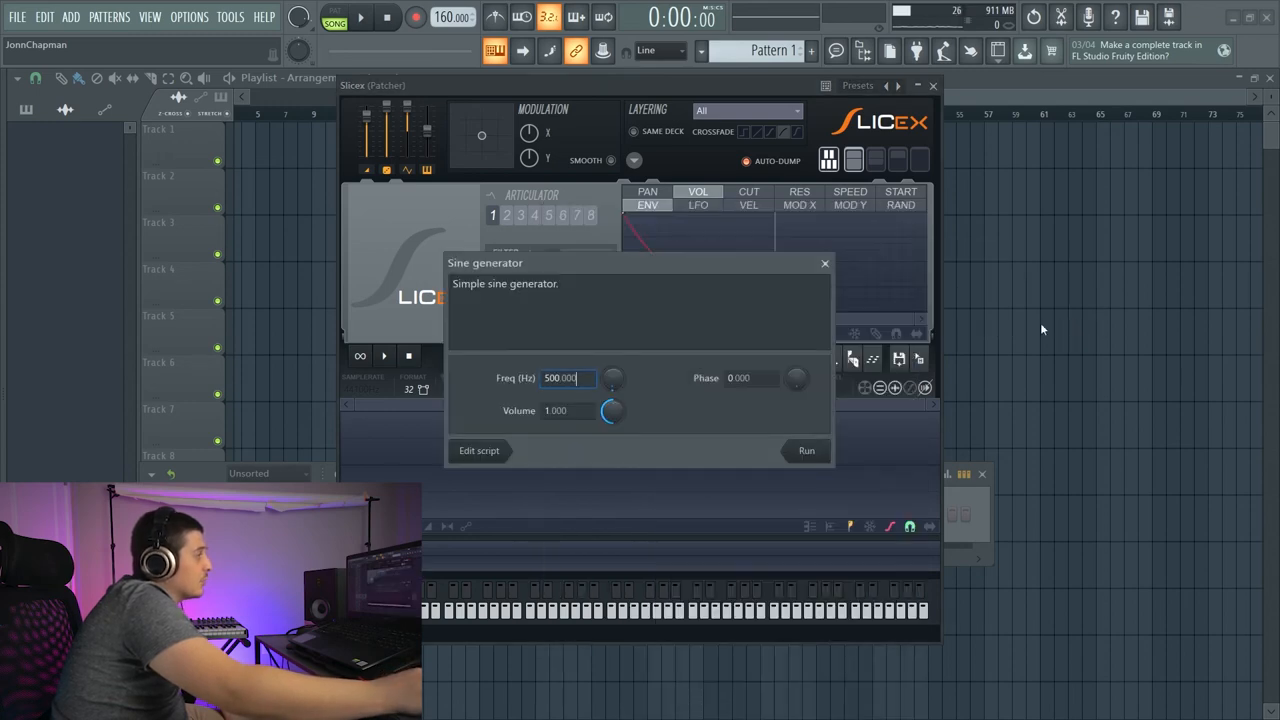
left_click(807, 451)
left_click_drag(355, 404, 935, 420)
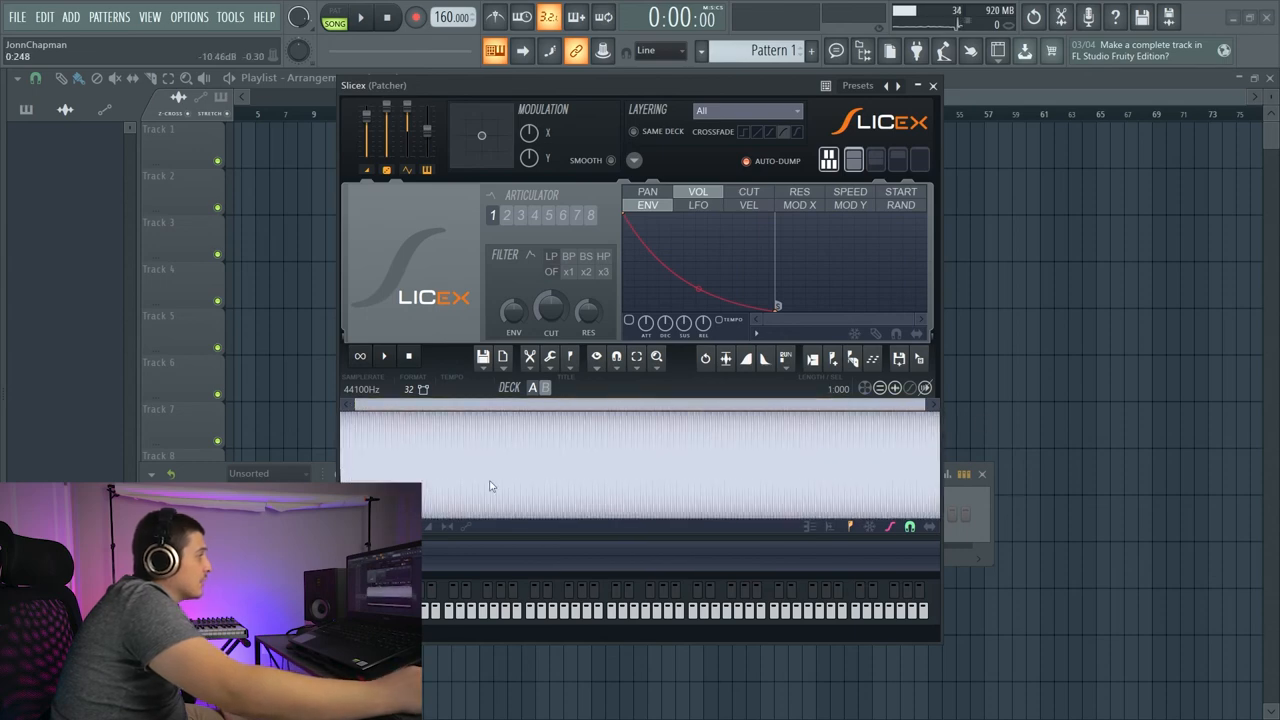
left_click_drag(616, 92, 682, 111)
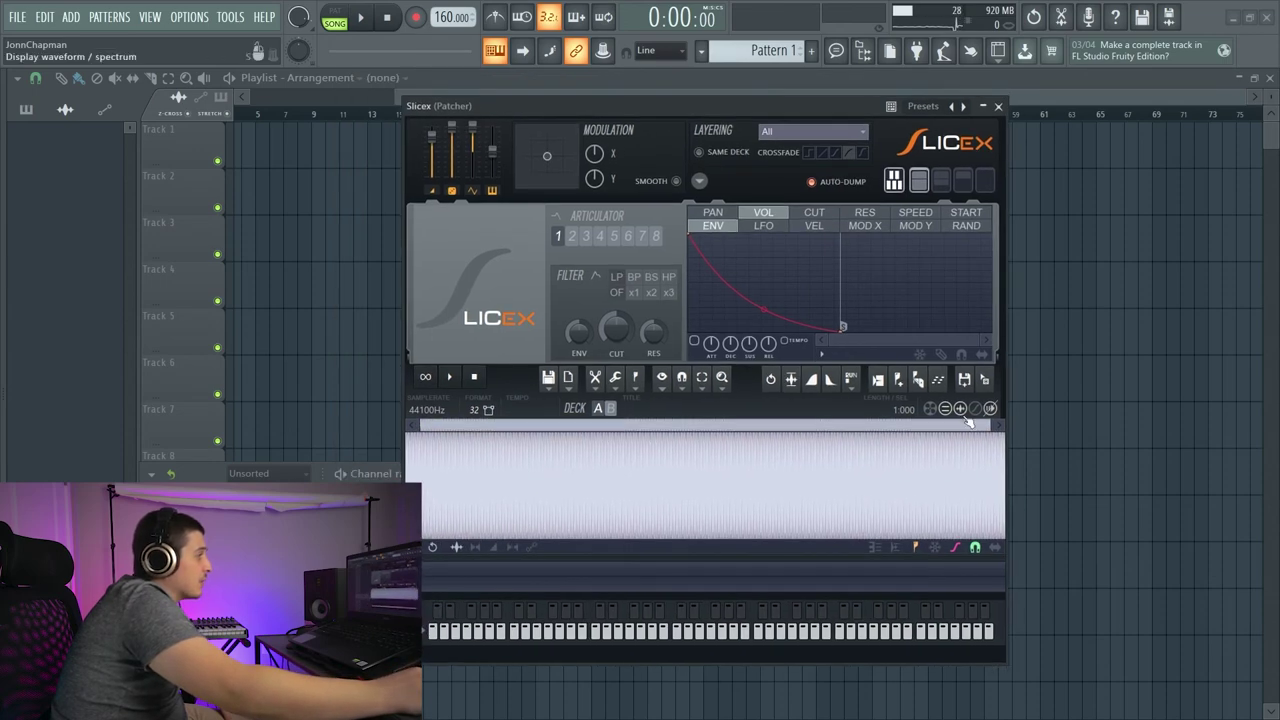
left_click(427, 378)
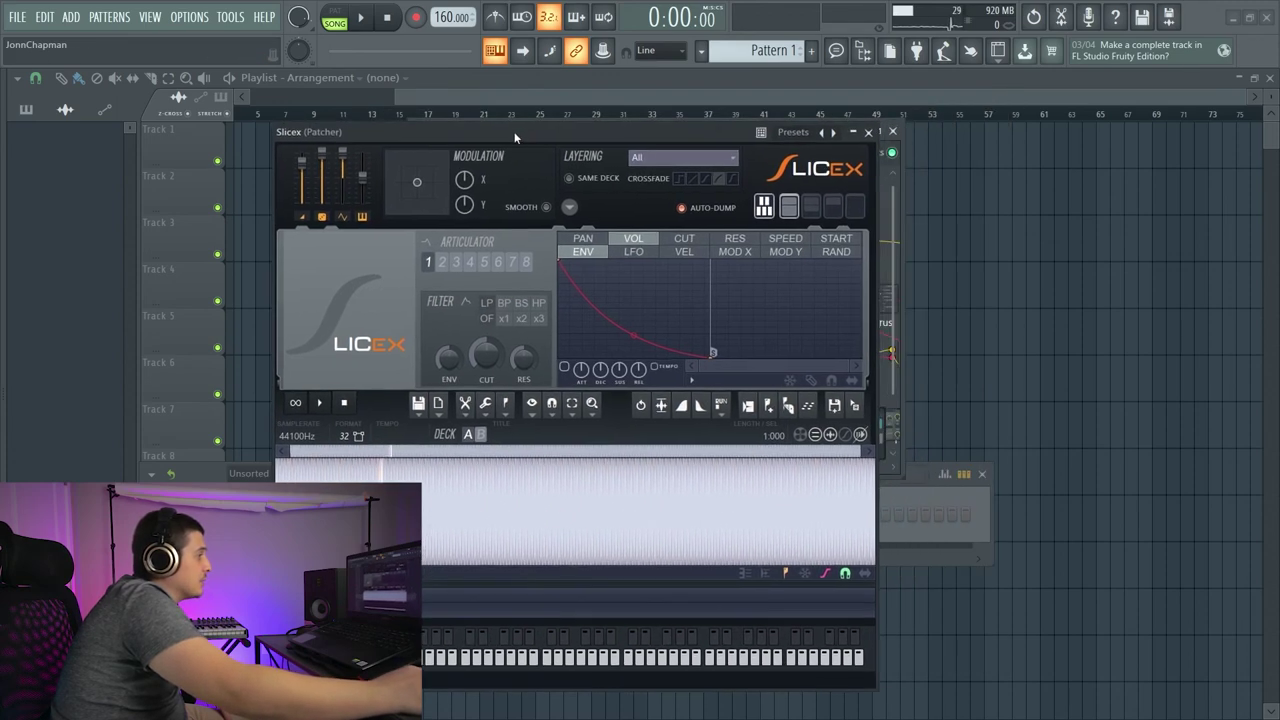
left_click_drag(645, 110, 300, 220)
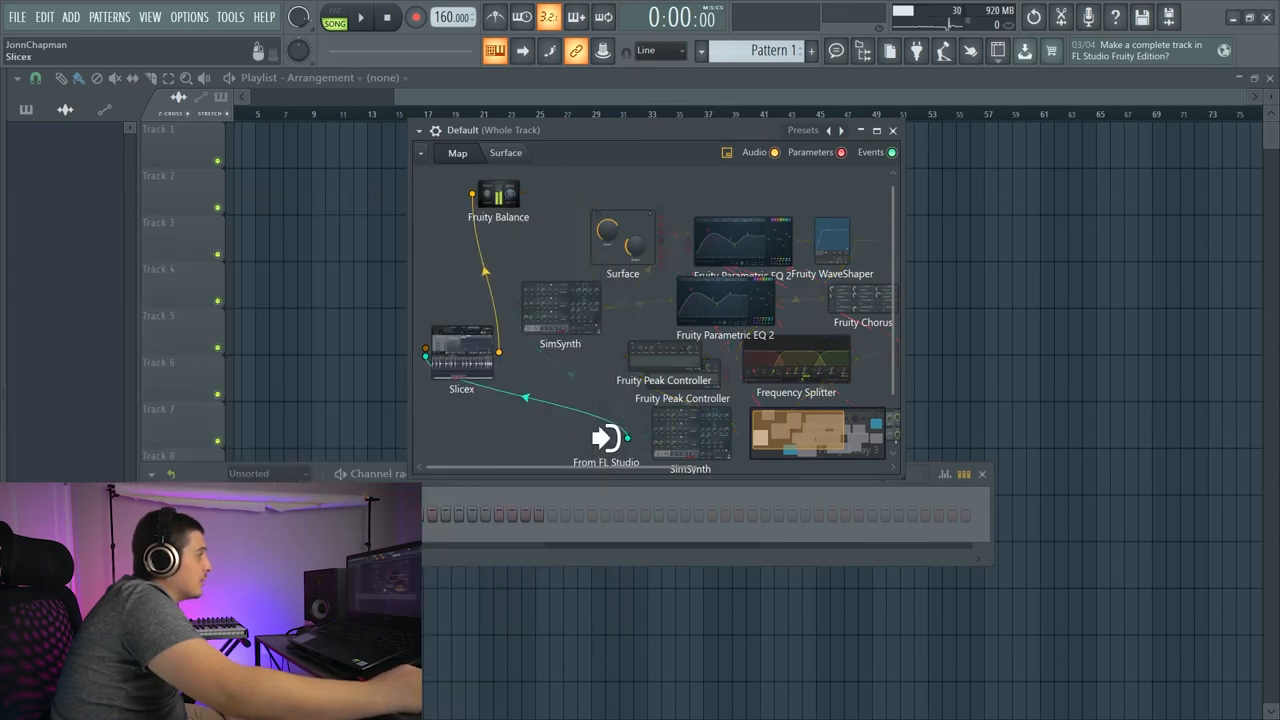
- Lower Slicex's Fruity Balance to about -12 dB and cable its output into the Fruity Peak Controller
left_click_drag(470, 250, 493, 228)
double_click(513, 198)
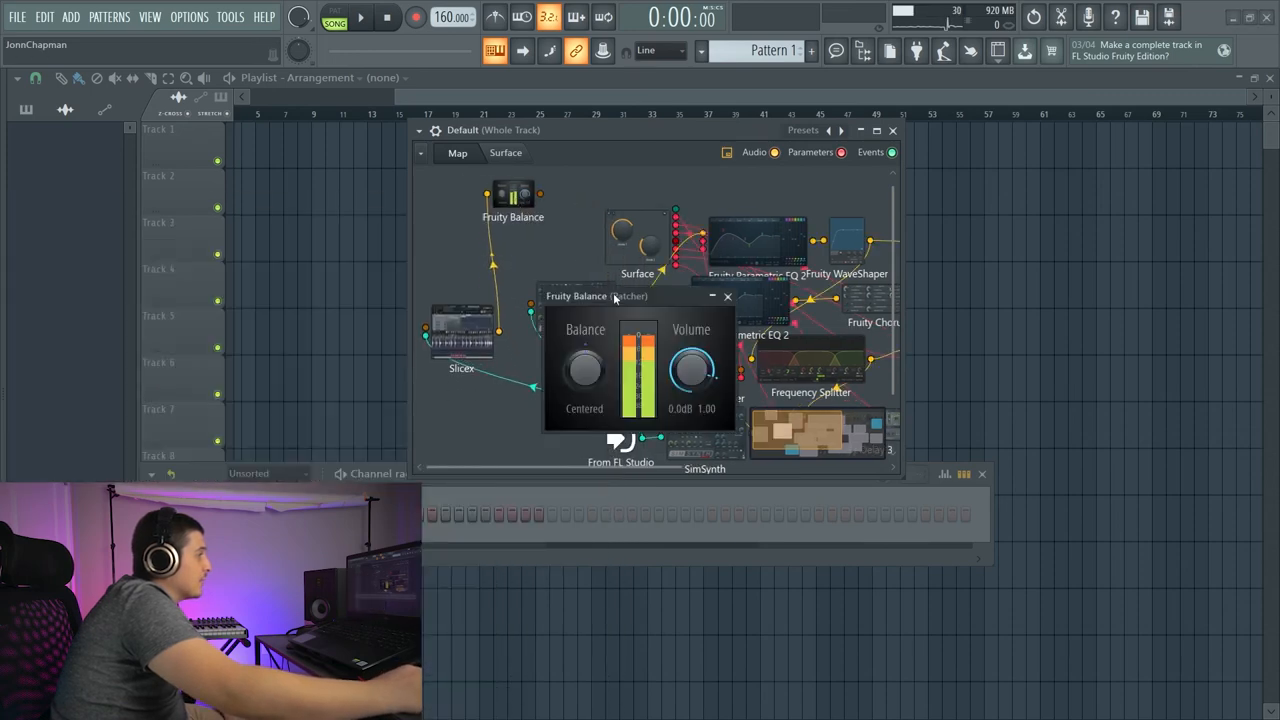
left_click_drag(615, 297, 617, 258)
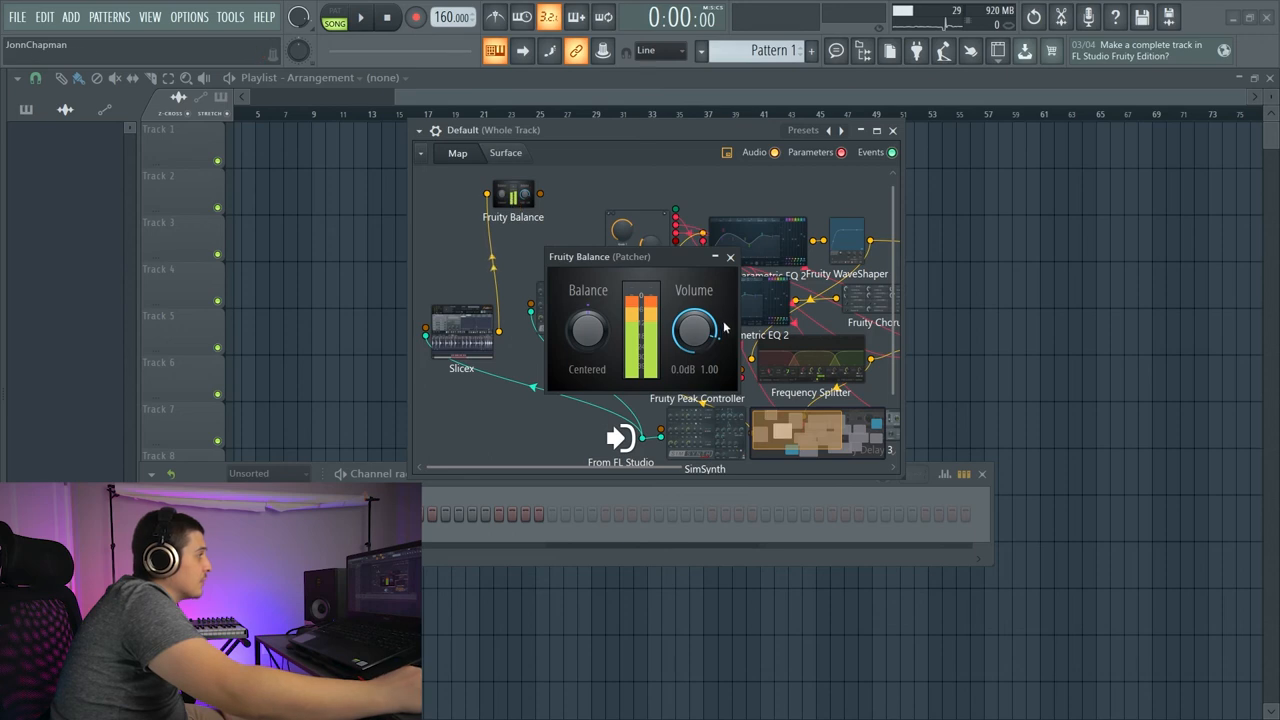
left_click_drag(694, 330, 694, 380)
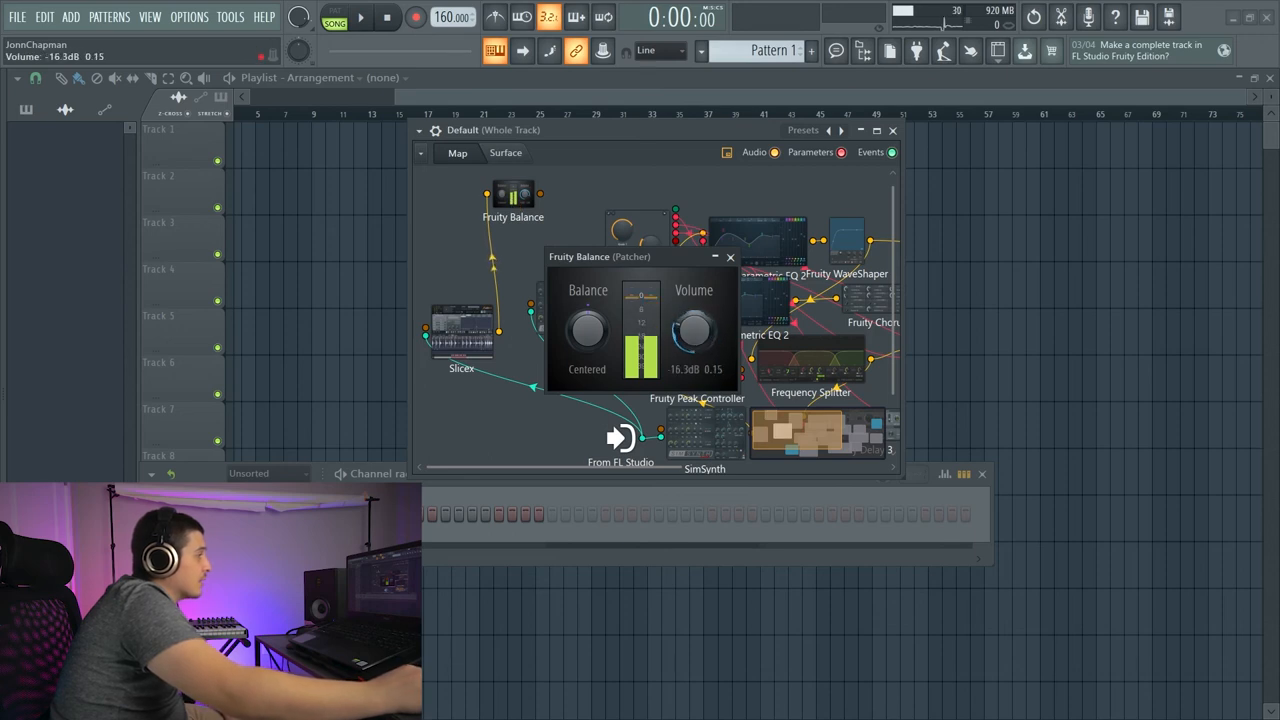
left_click_drag(600, 256, 342, 280)
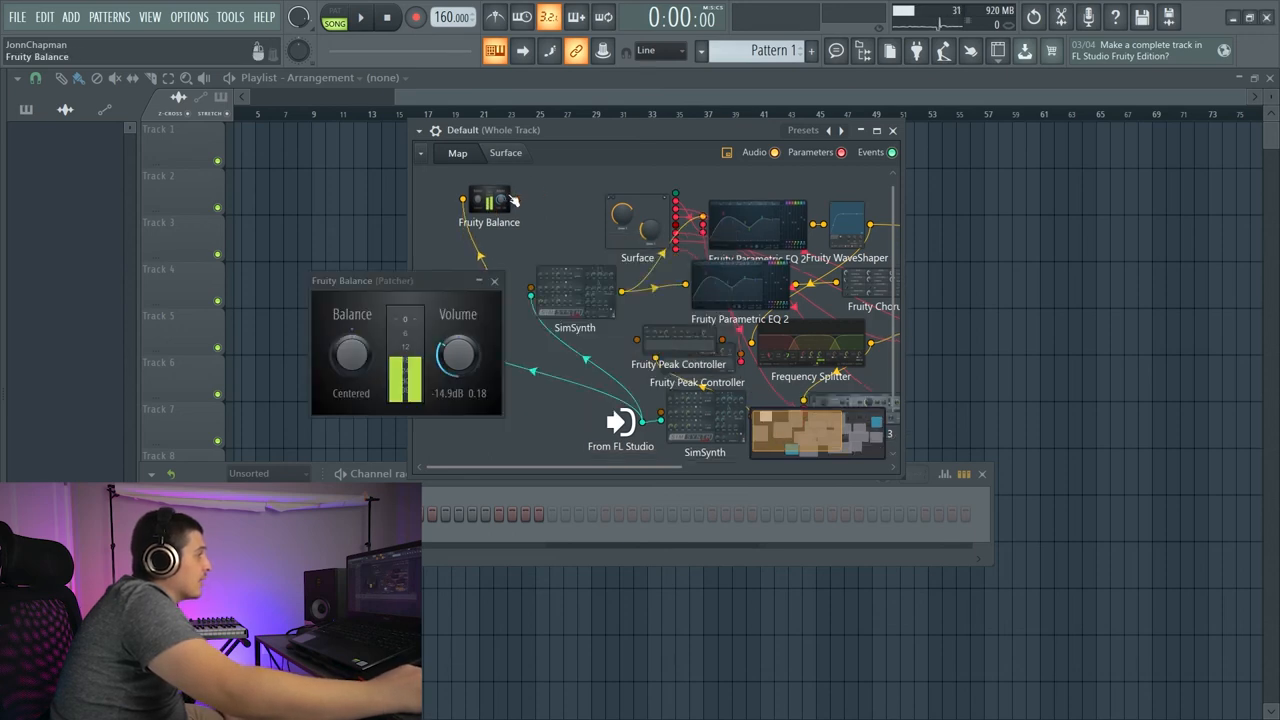
left_click_drag(513, 200, 655, 358)
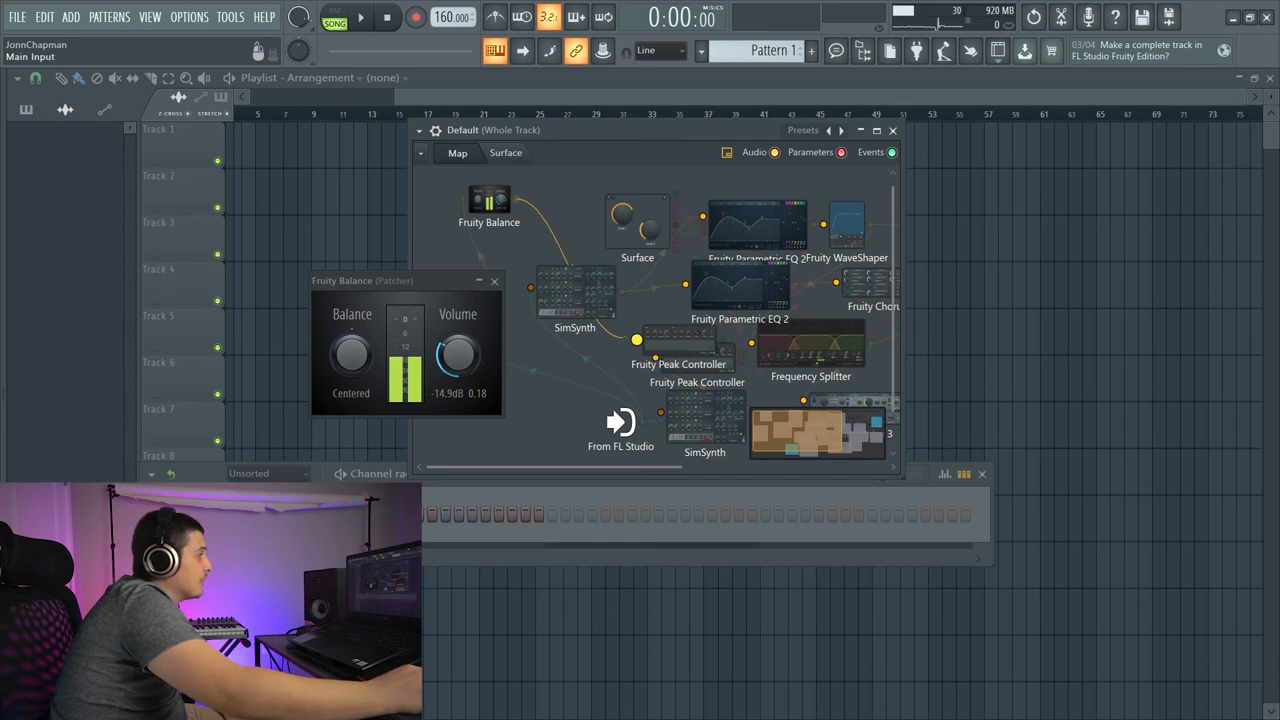
left_click_drag(678, 350, 556, 415)
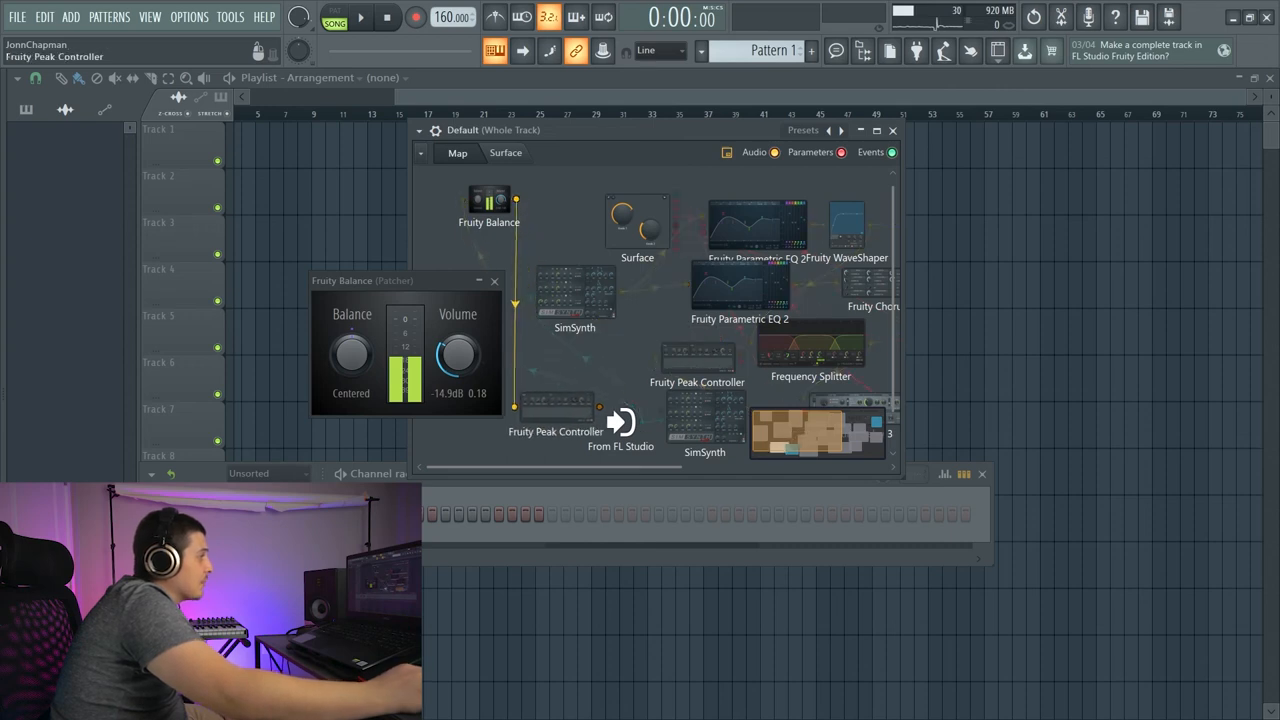
- Boost the Balance to 5.6 dB and set the Peak Controller's peak amount to -11%, comparing both windows
right_click(560, 410)
left_click(717, 358)
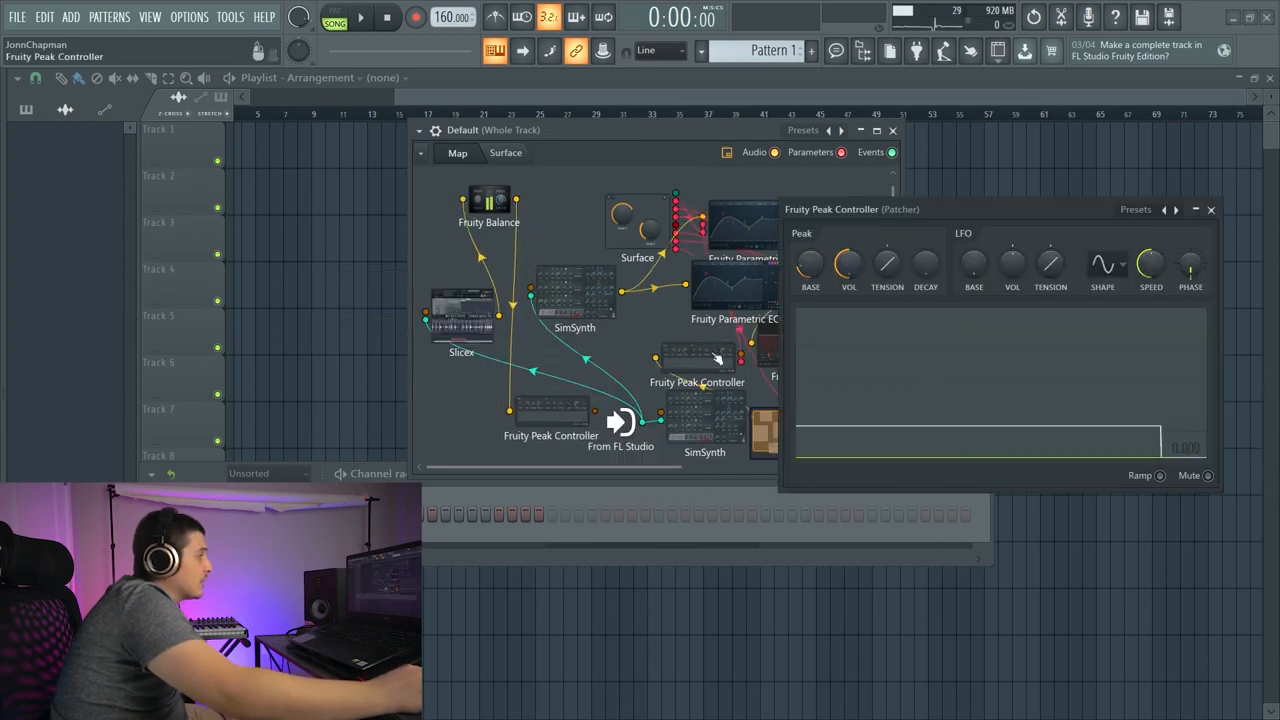
left_click(488, 205)
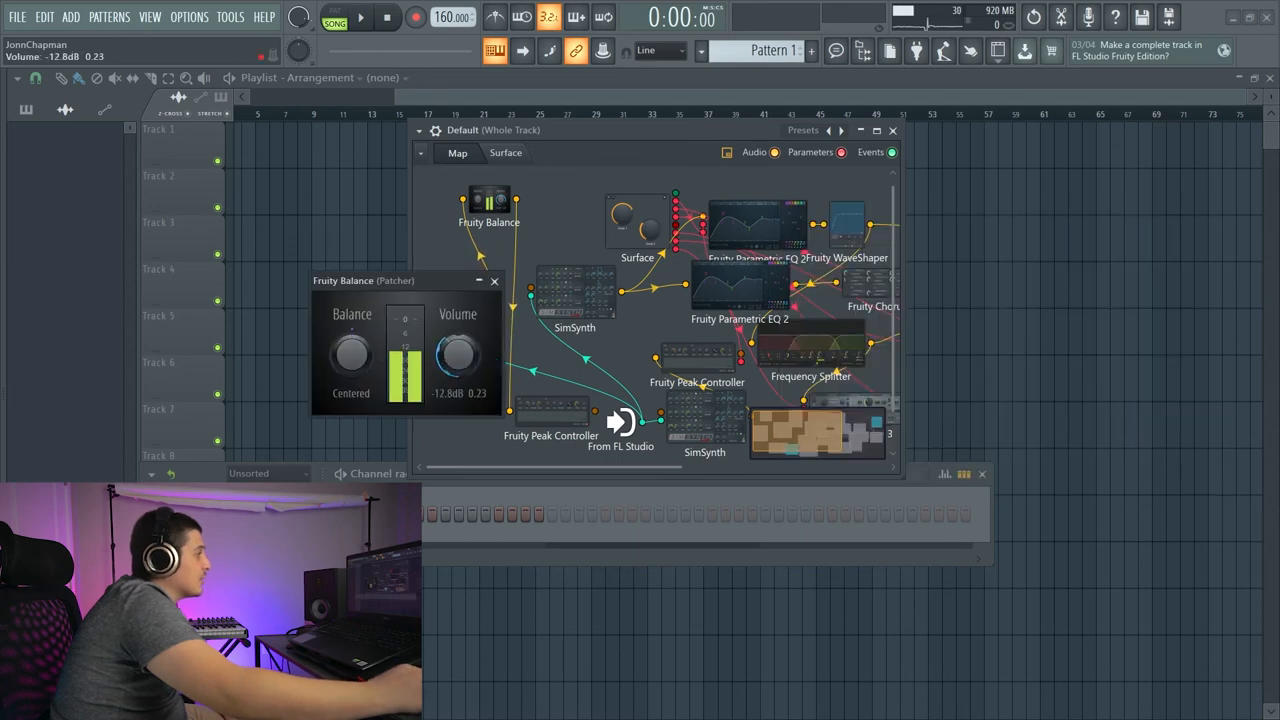
left_click_drag(457, 352, 457, 300)
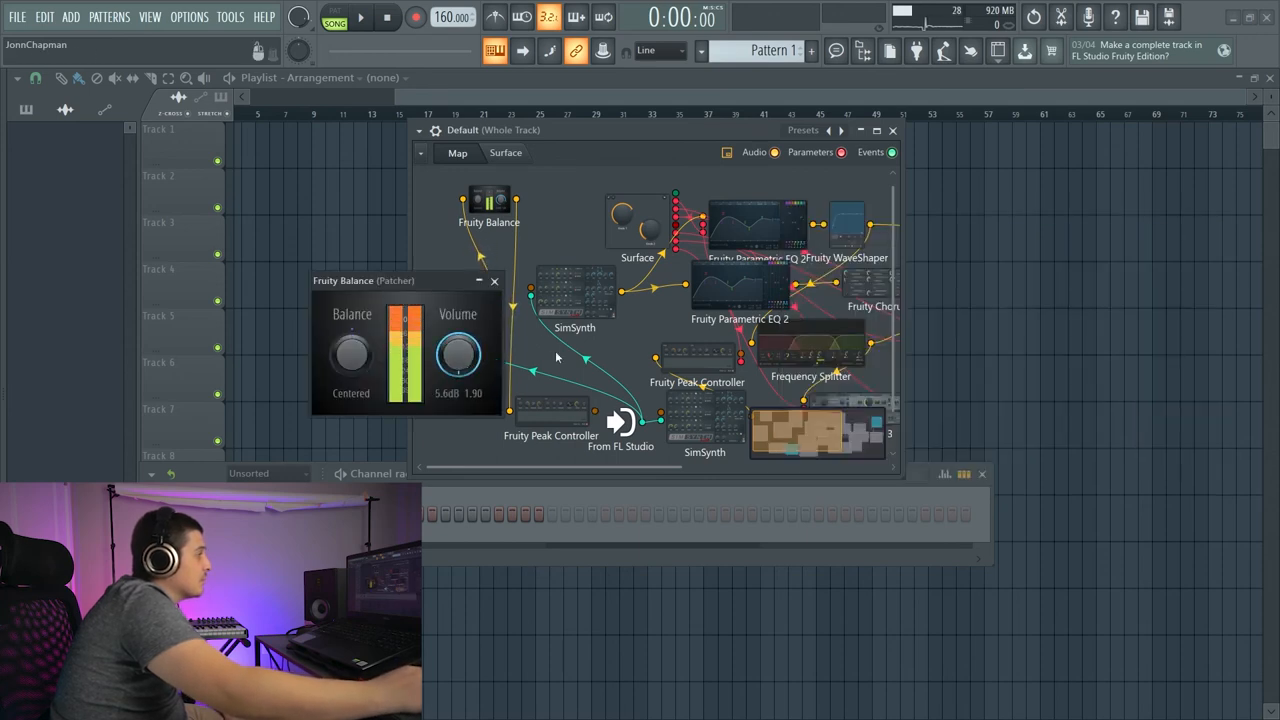
left_click(551, 410)
left_click_drag(937, 218, 754, 219)
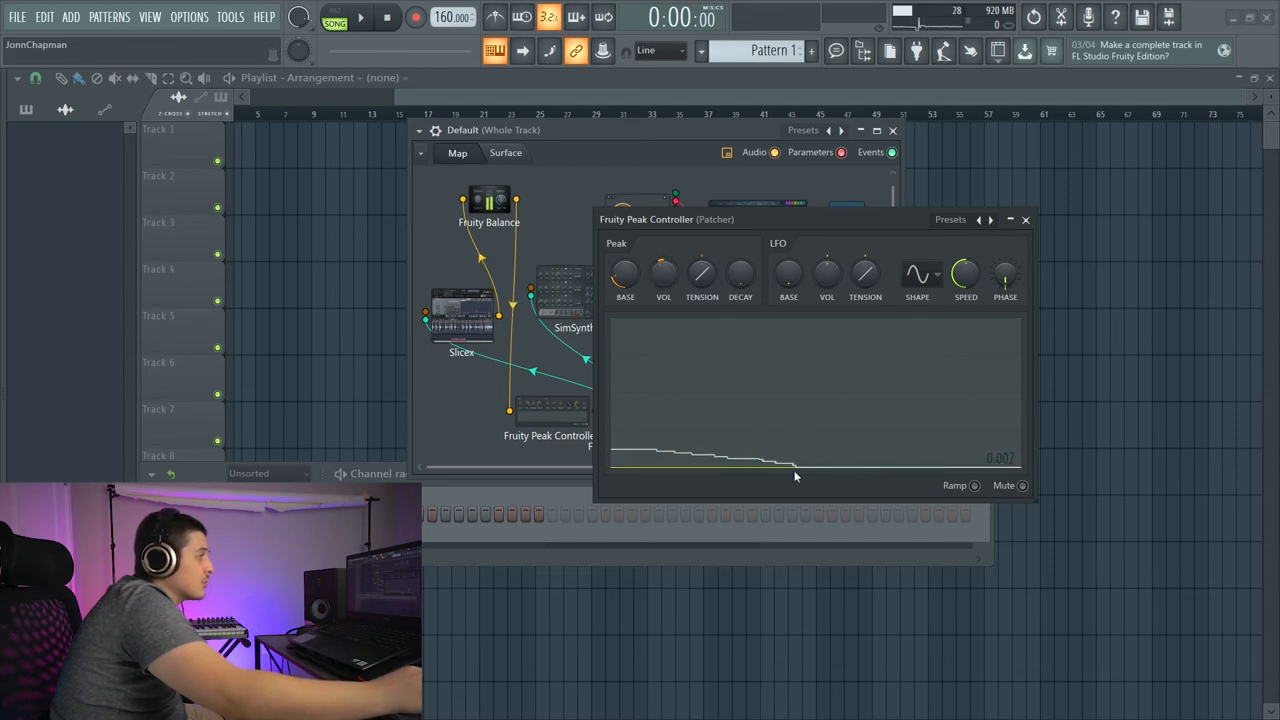
left_click_drag(715, 219, 753, 219)
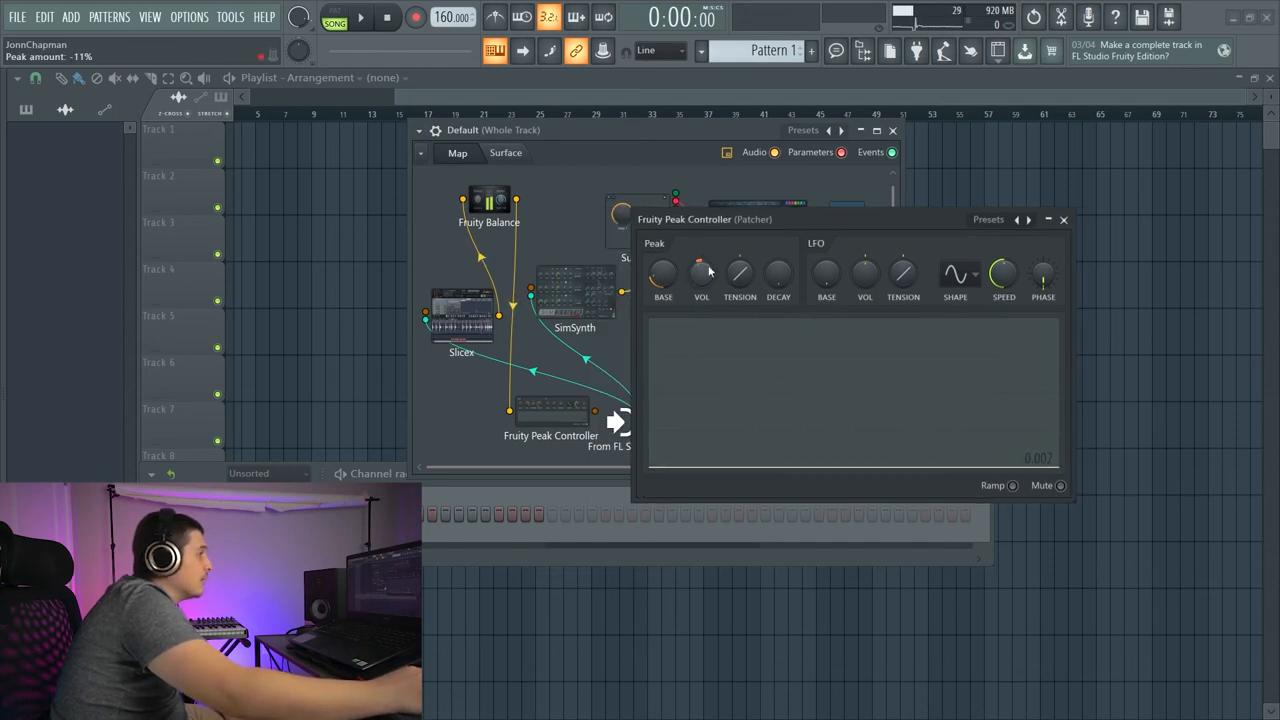
double_click(488, 205)
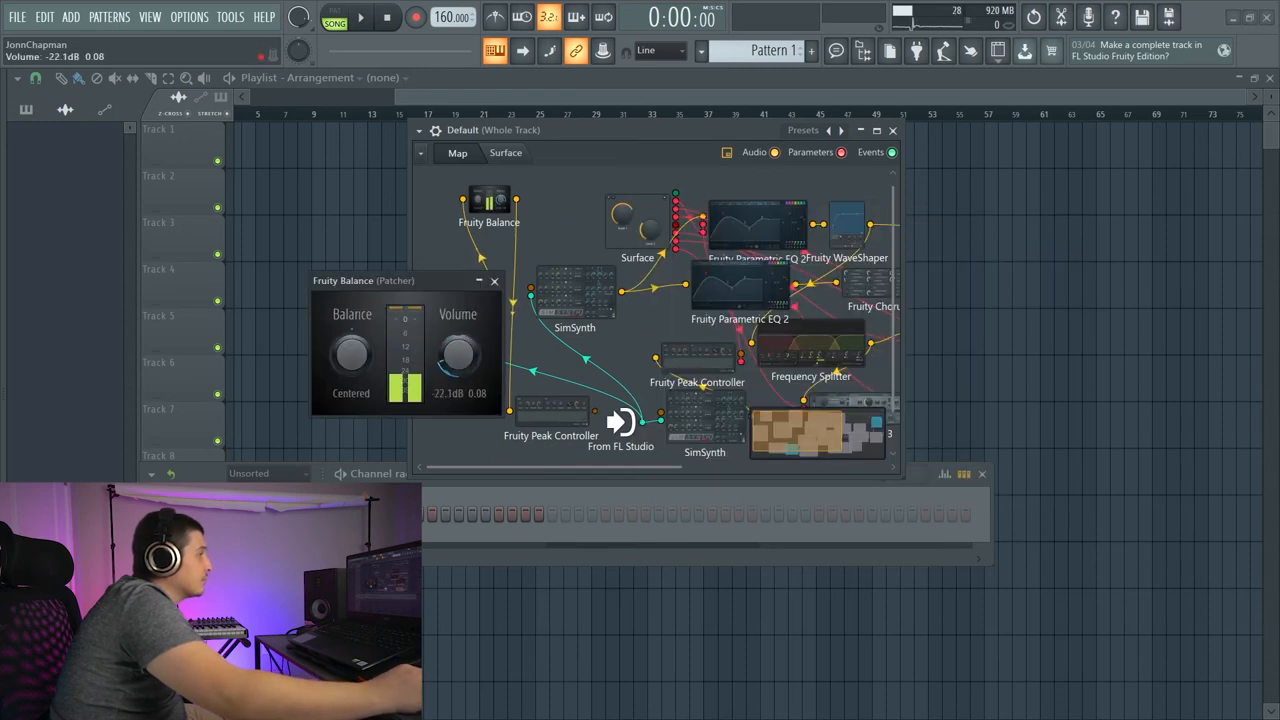
double_click(700, 356)
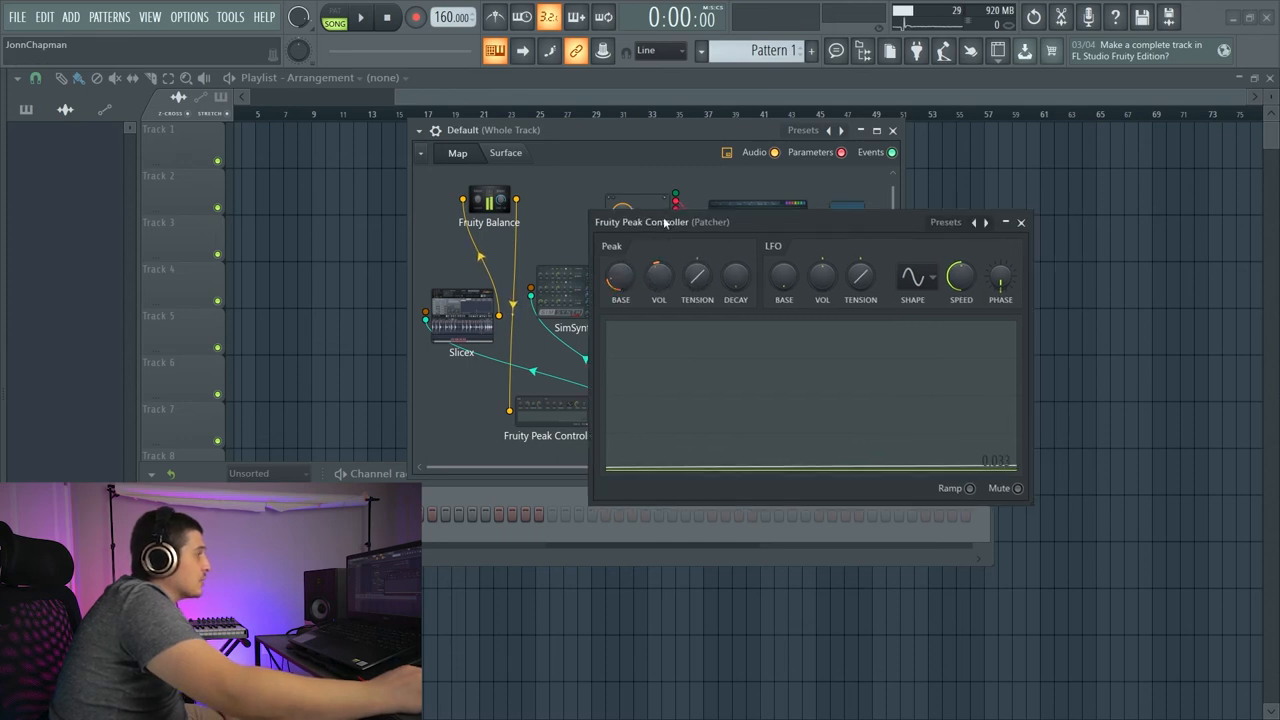
- Rearrange the Peak Controller and Fruity Balance nodes and link the controller output to SimSynth
left_click_drag(660, 222, 712, 214)
left_click_drag(487, 205, 457, 415)
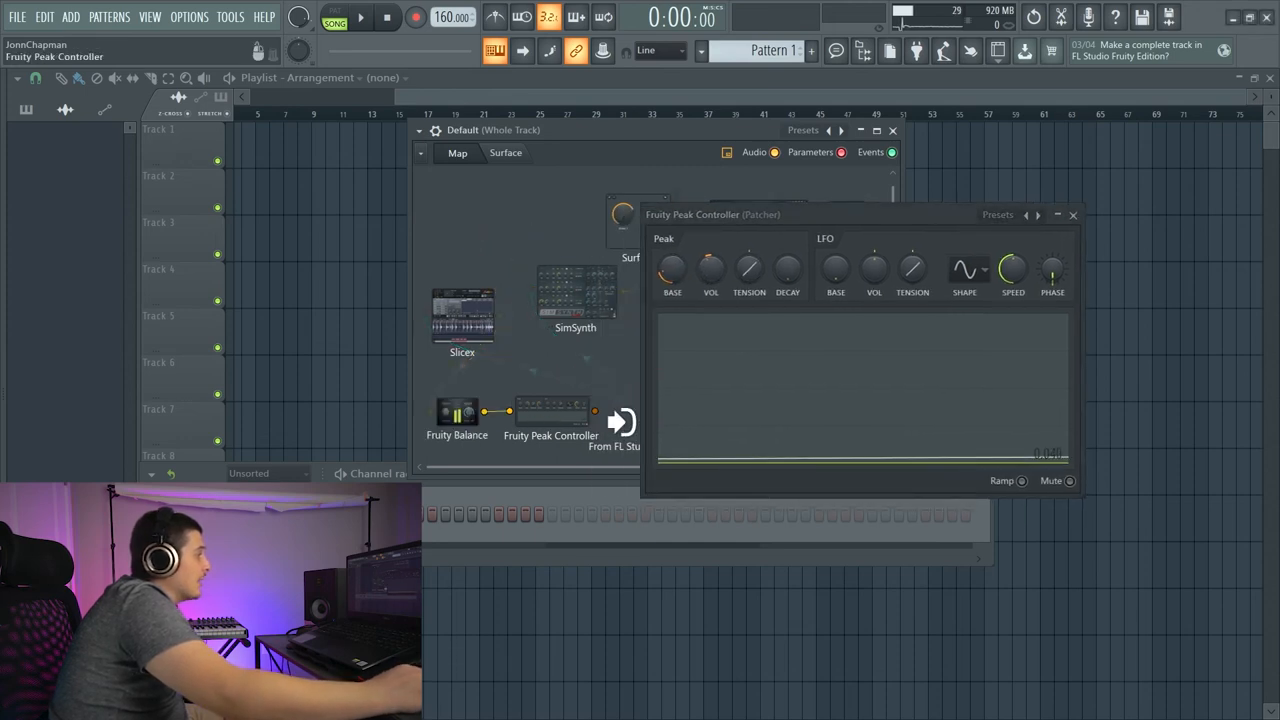
left_click_drag(700, 214, 762, 206)
right_click(562, 420)
mouse_move(737, 529)
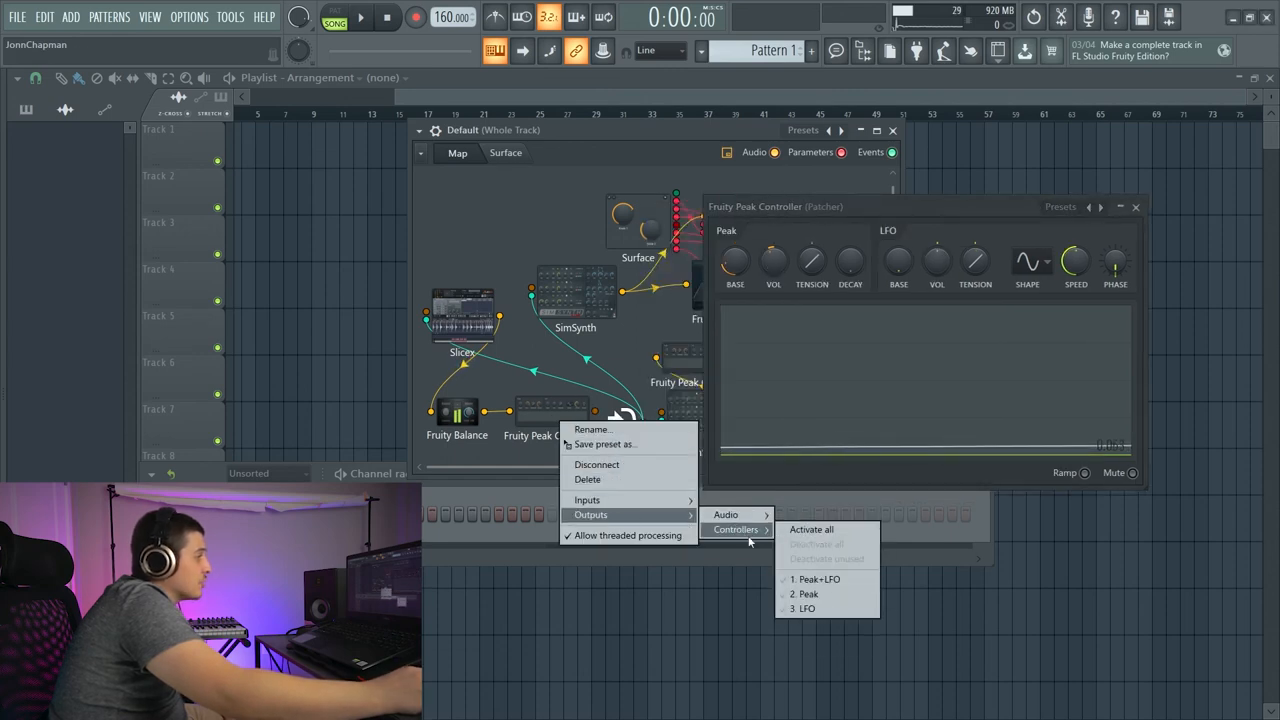
left_click(838, 605)
left_click_drag(780, 206, 300, 455)
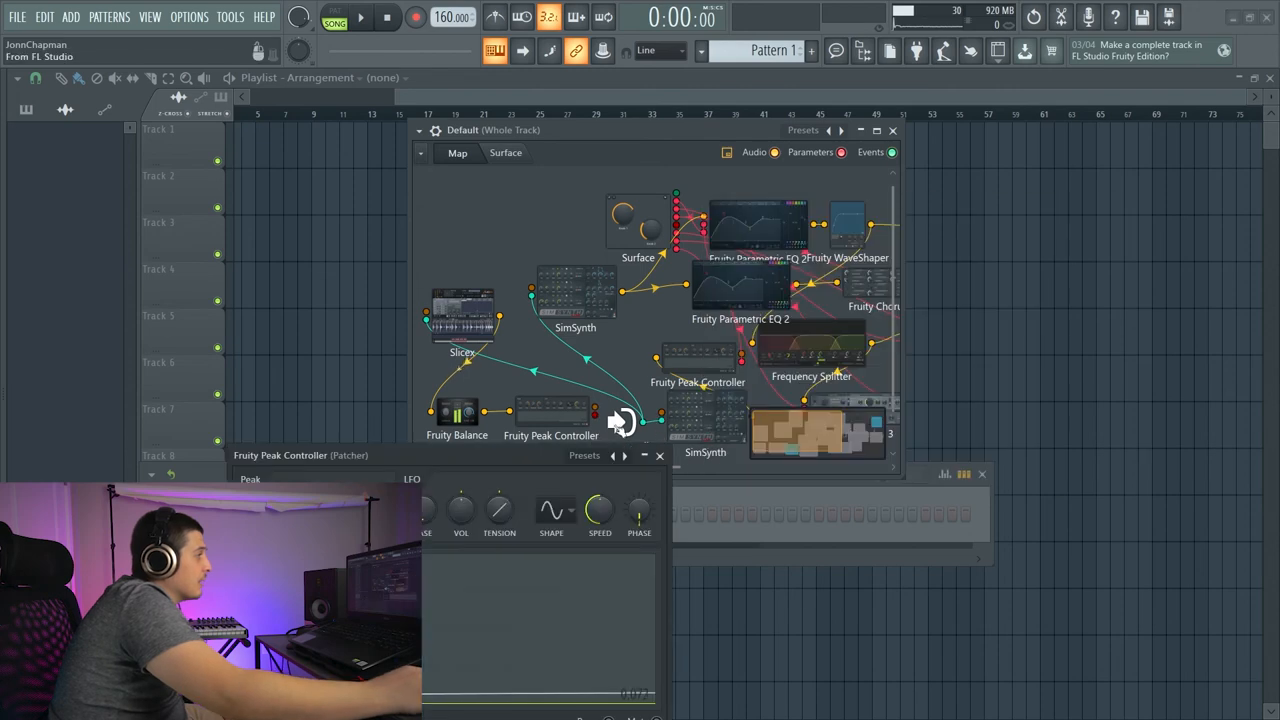
left_click_drag(643, 420, 698, 415)
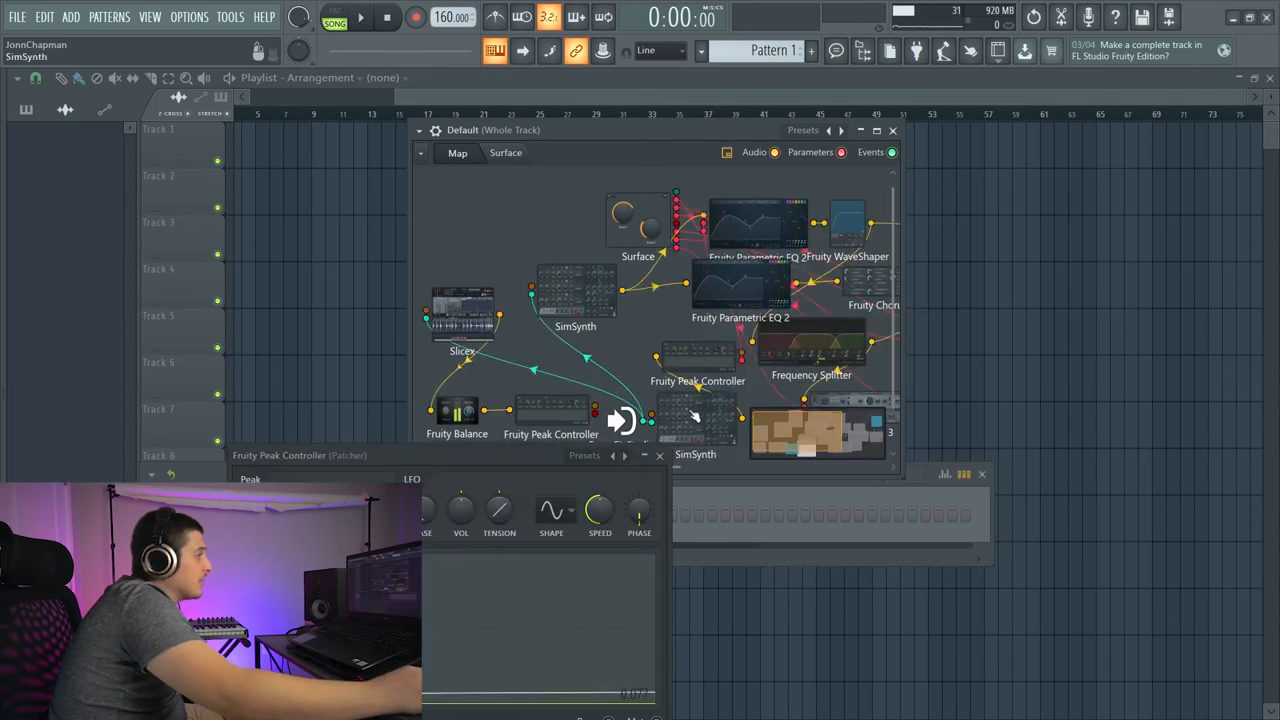
left_click(659, 456)
scroll(660, 350, "down", 3)
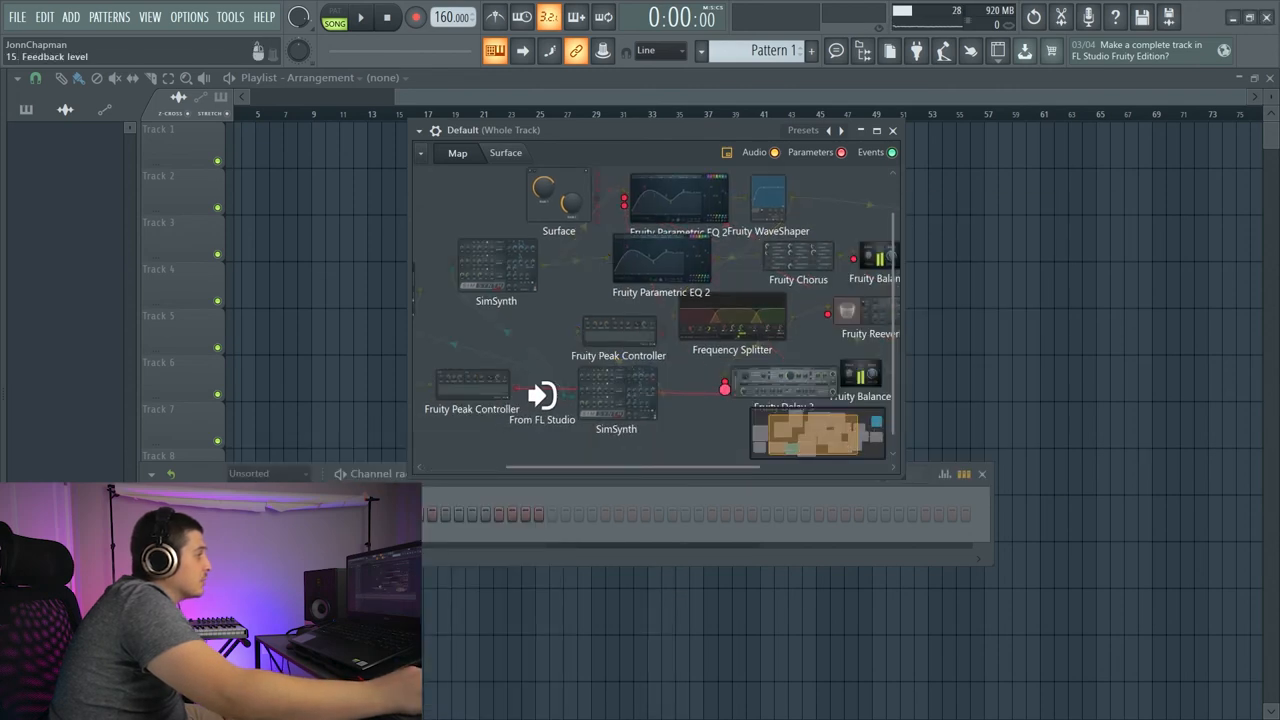
- Publish the Fruity Balance Volume as a Patcher parameter
left_click_drag(472, 385, 600, 432)
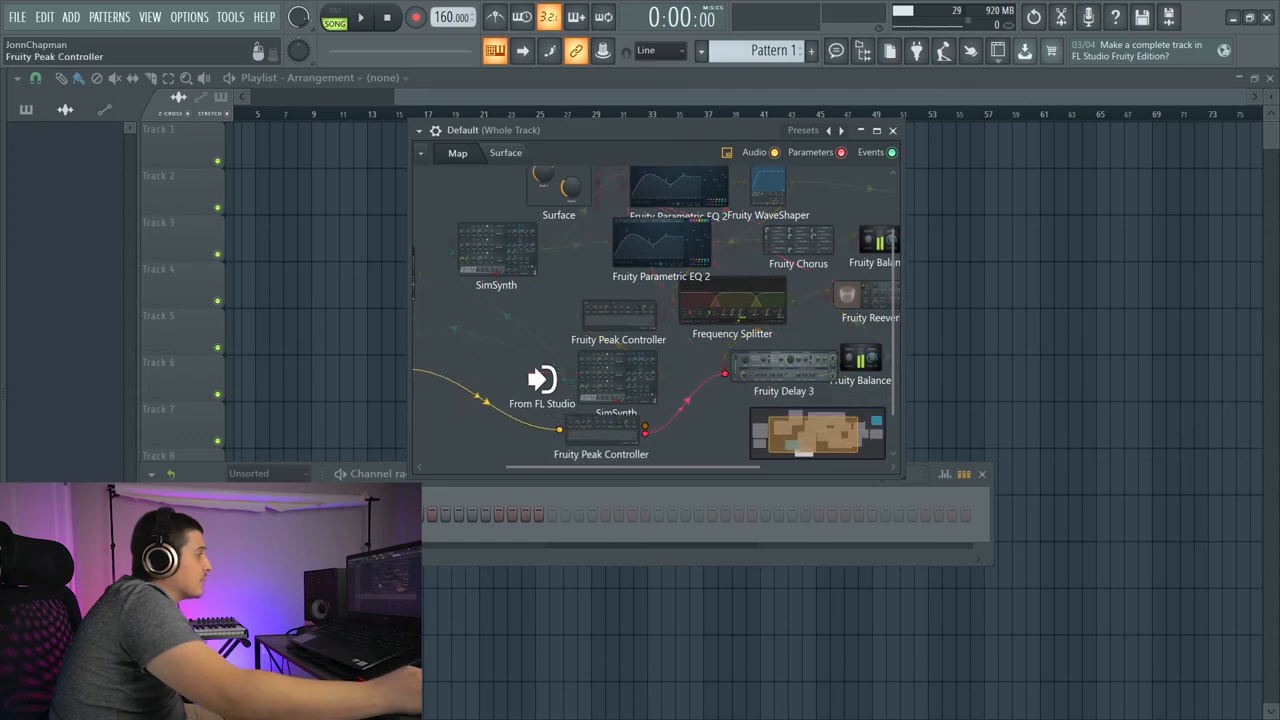
scroll(622, 422, "down", 3)
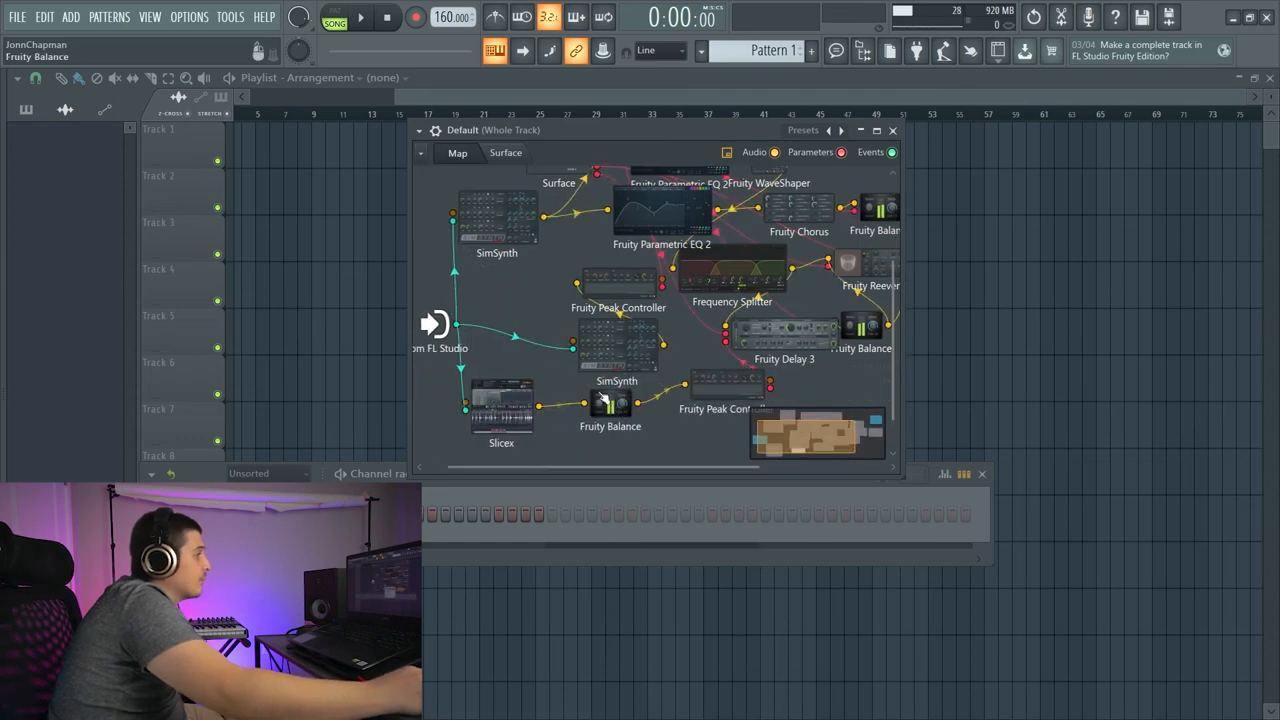
double_click(607, 403)
right_click(458, 355)
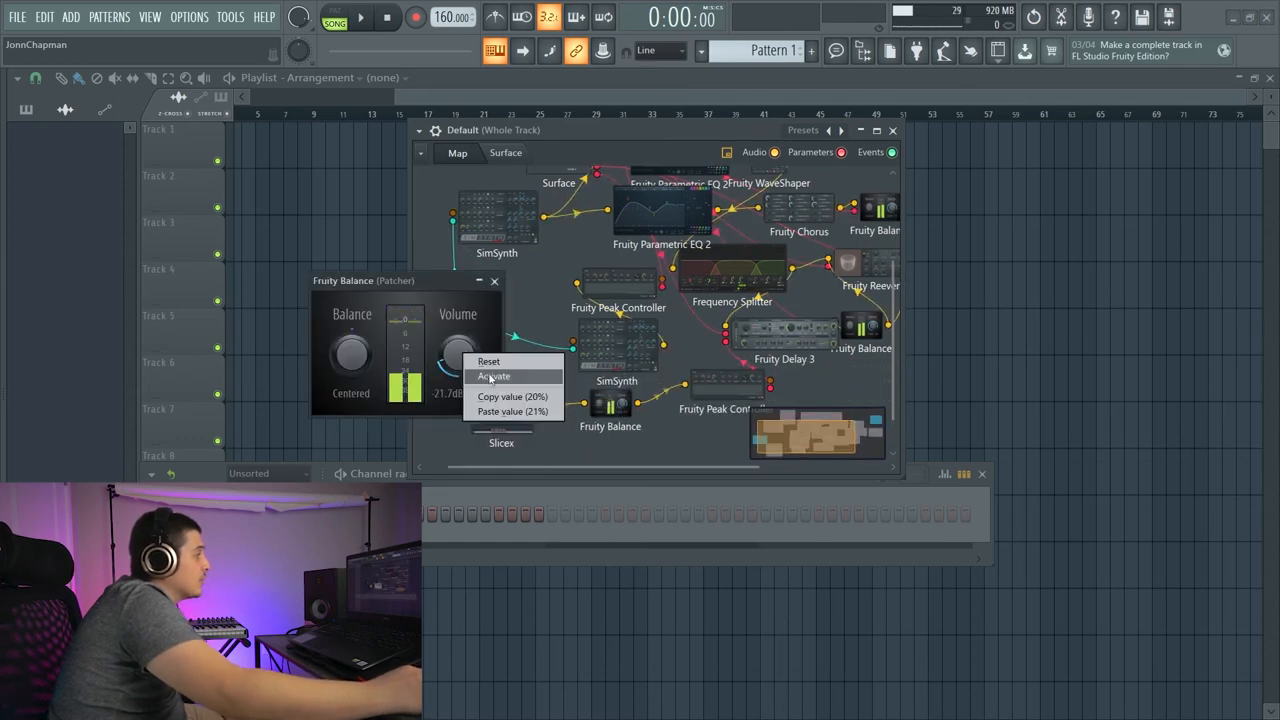
left_click(490, 377)
left_click_drag(400, 281, 800, 330)
left_click(880, 330)
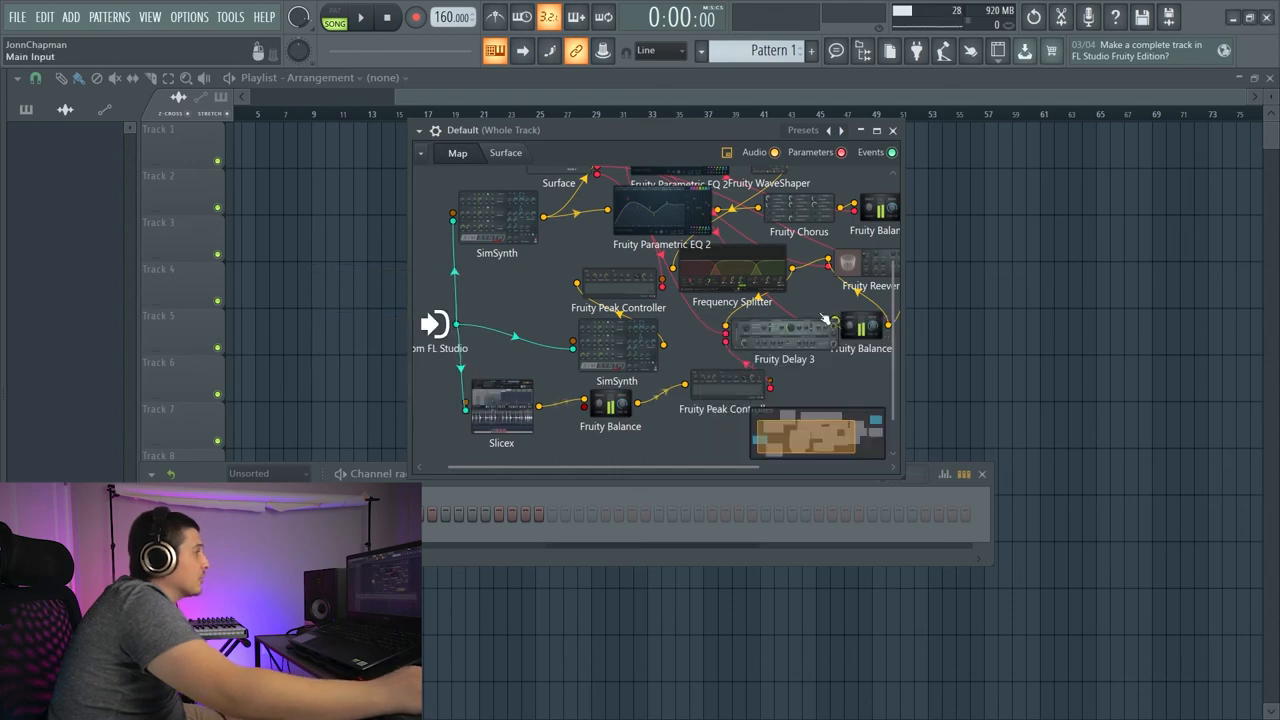
scroll(700, 300, "up", 3)
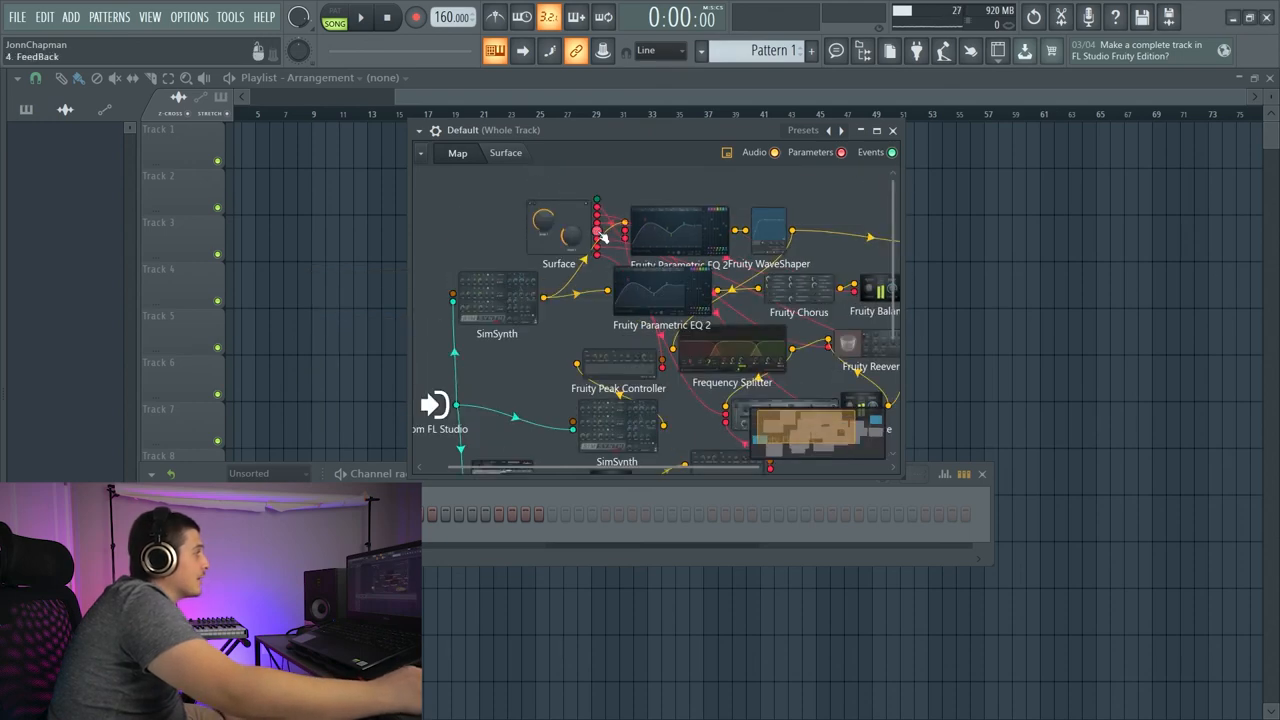
scroll(601, 237, "down", 3)
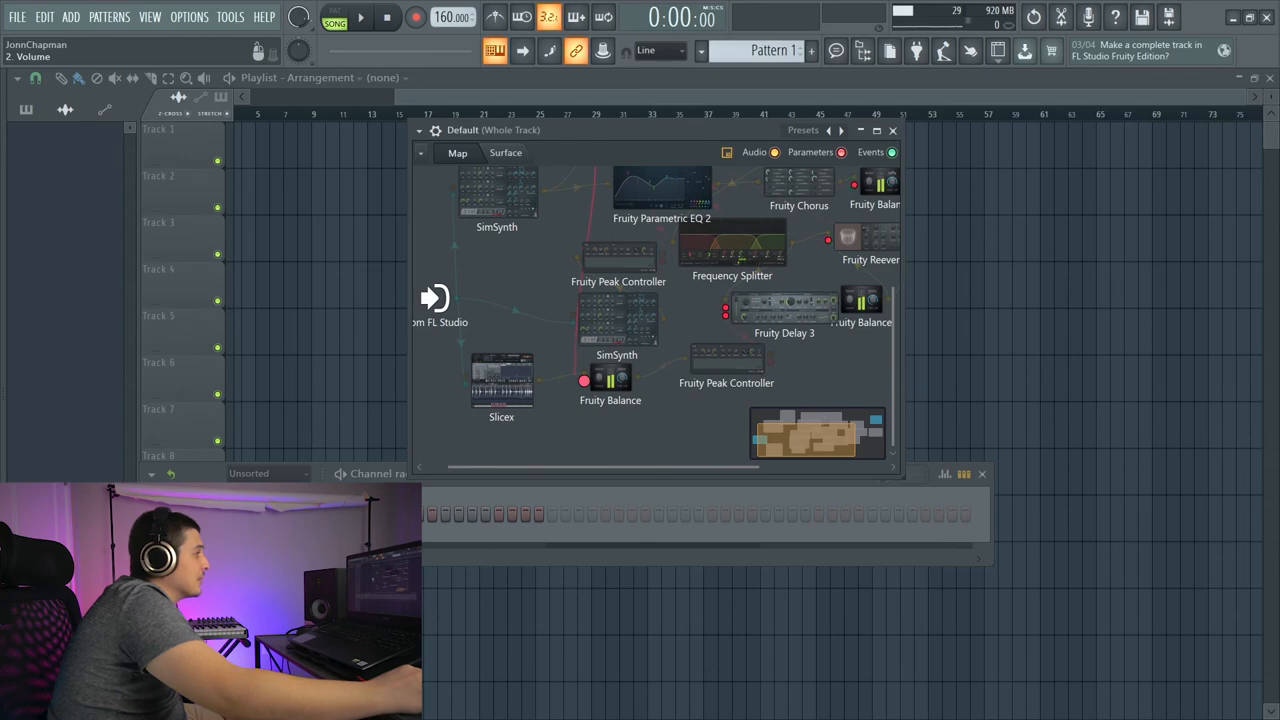
- Bring up the Fruity Delay 3 editor alongside the six-knob Surface page
left_click_drag(740, 363, 722, 360)
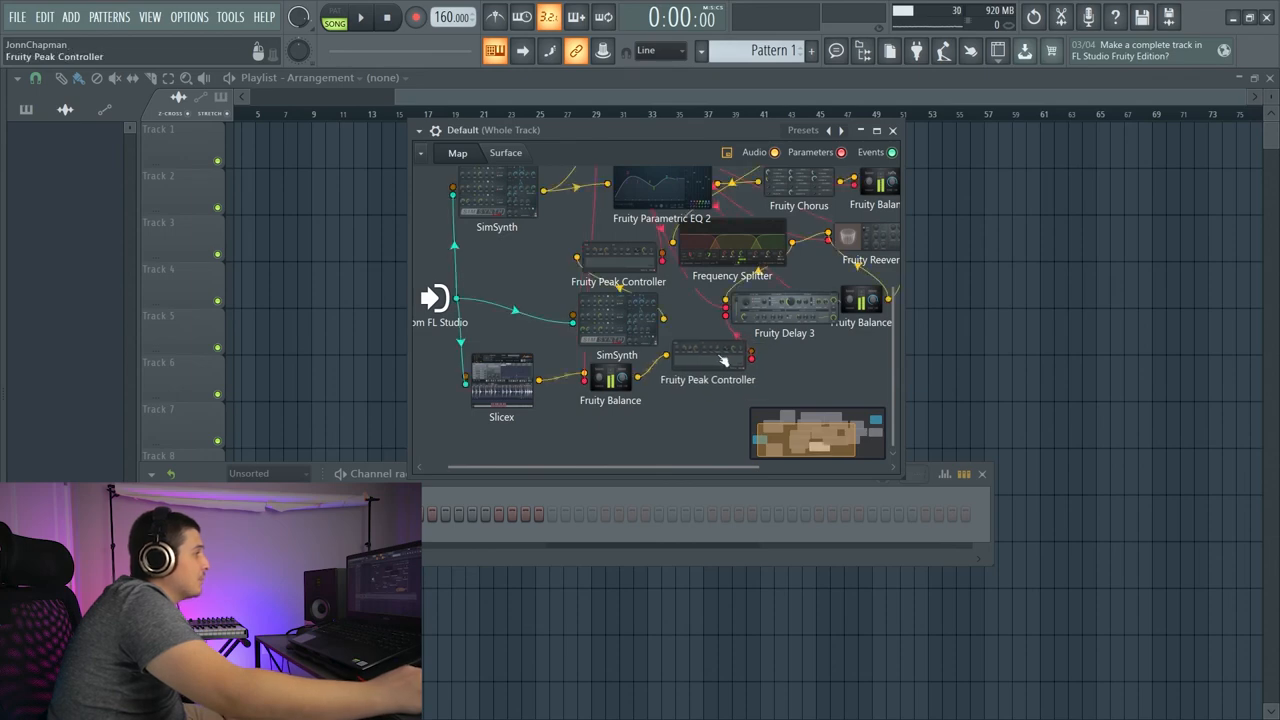
double_click(722, 360)
left_click(506, 153)
left_click(457, 153)
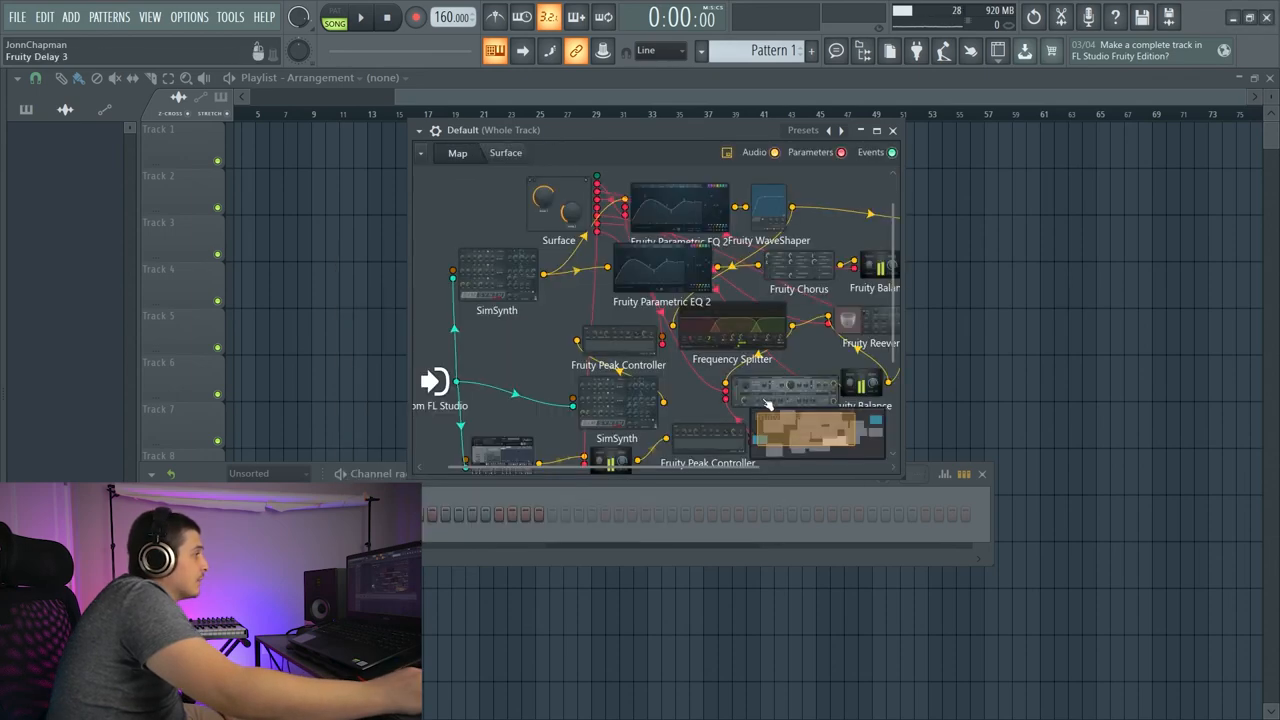
double_click(586, 200)
left_click(506, 153)
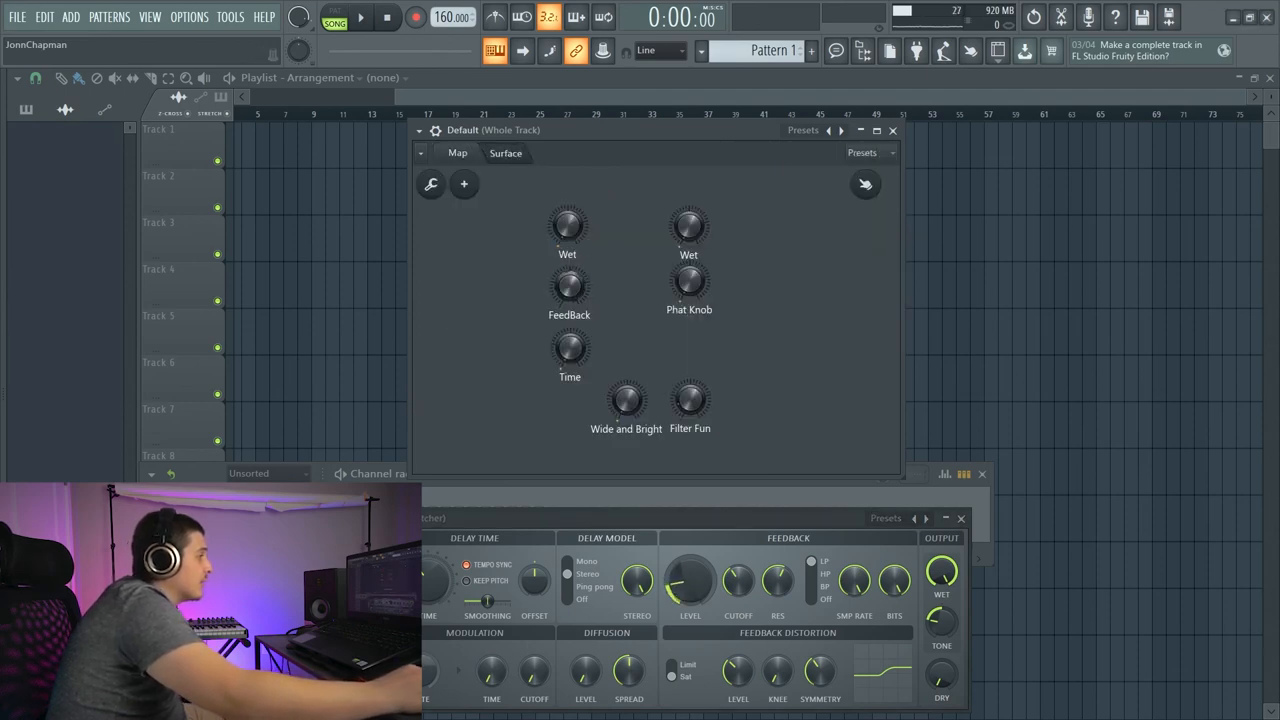
- Adjust the Fruity Delay 3 feedback level and rename the FeedBack knob 'FeedBack Removal'
left_click_drag(600, 517, 600, 467)
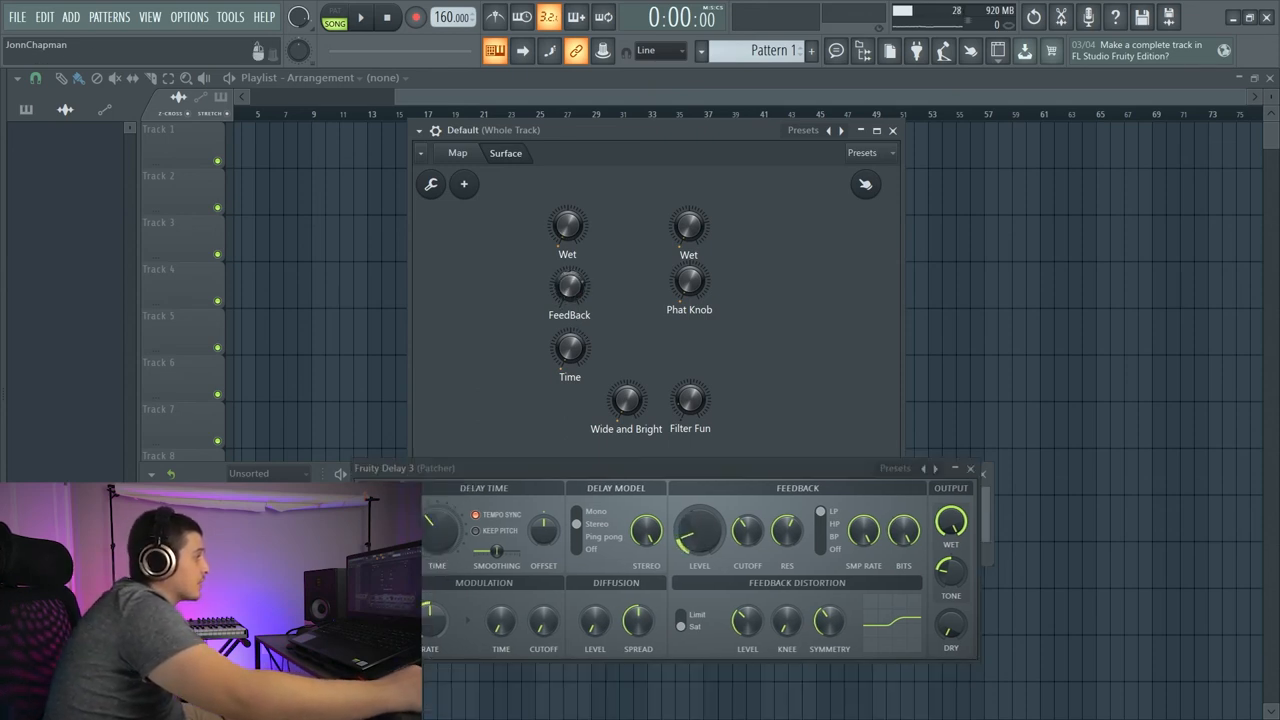
mouse_move(697, 535)
left_mouse_down()
mouse_move(697, 555)
mouse_move(697, 520)
left_mouse_up()
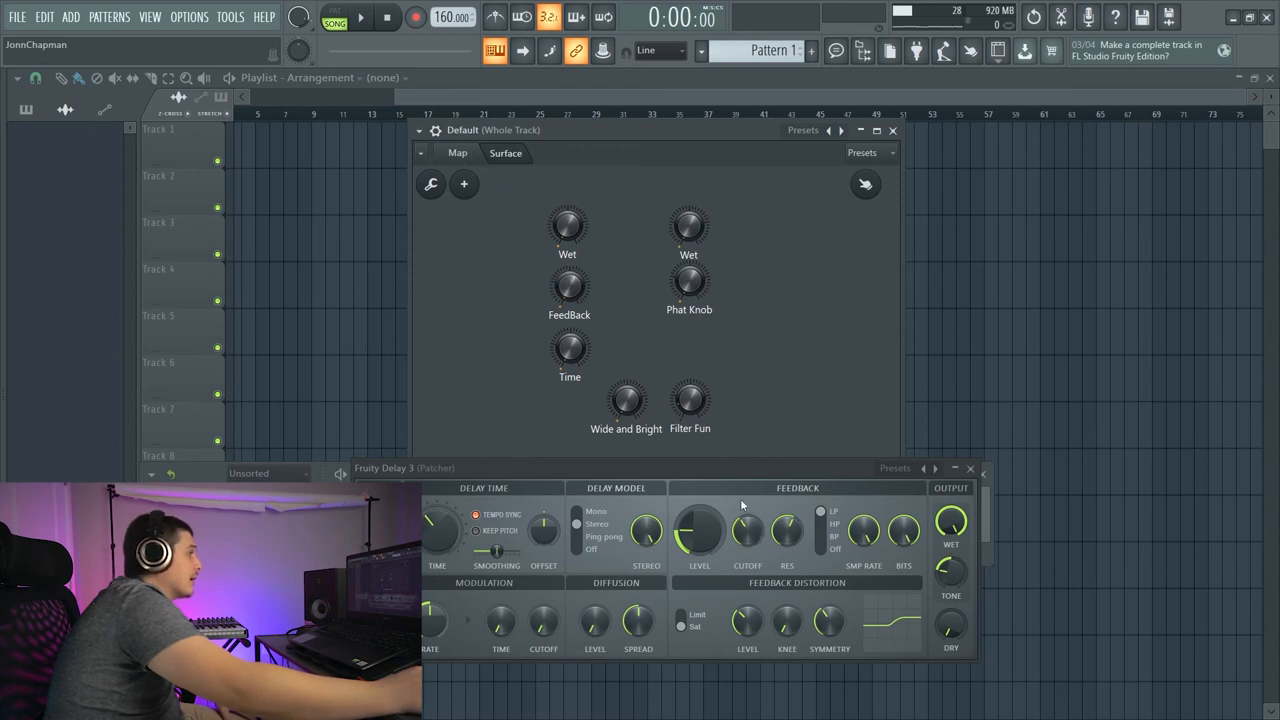
type("Removal")
key("Return")
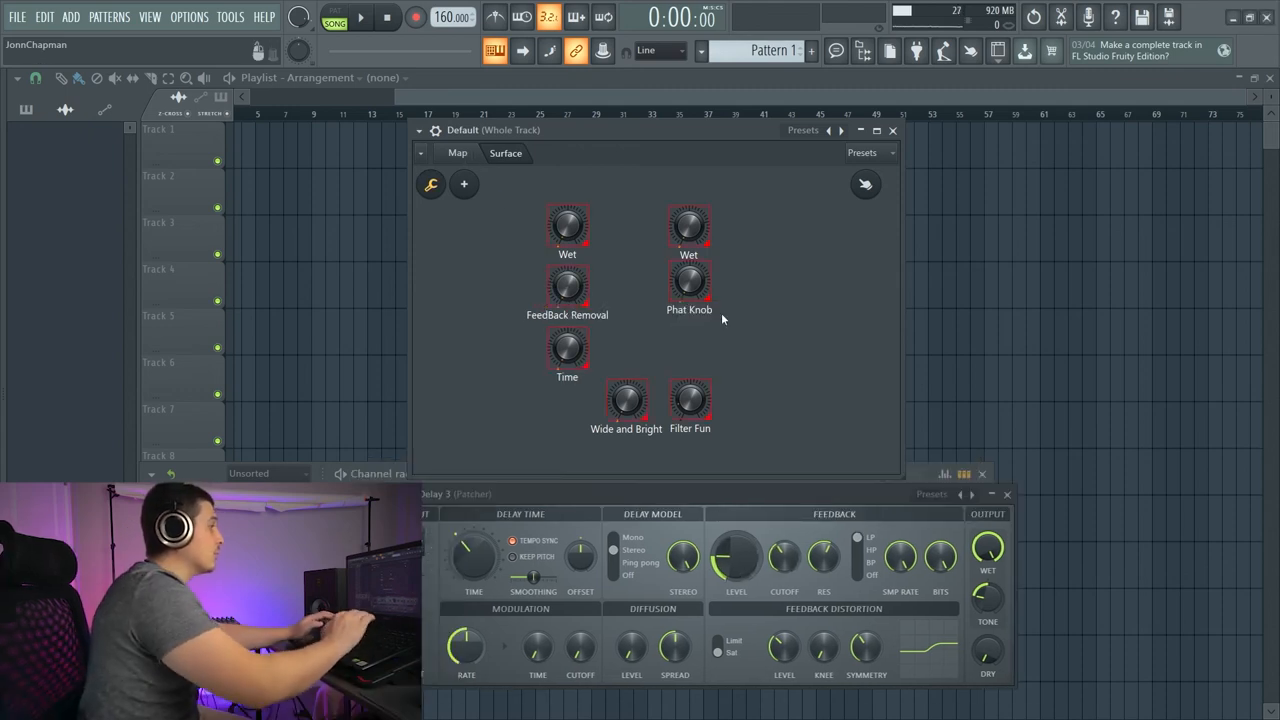
- Add a bevel panel framing the Wet, FeedBack Removal and Time knobs
left_click(464, 188)
mouse_move(505, 247)
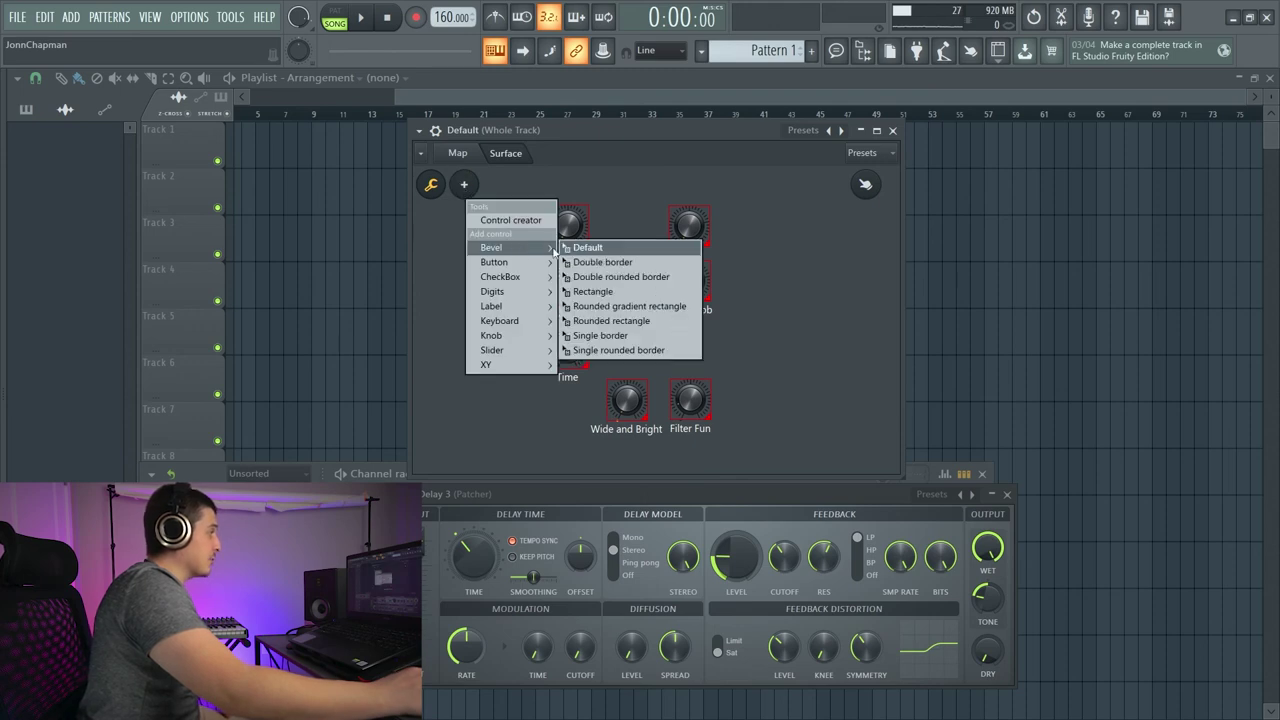
left_click(588, 247)
left_click_drag(628, 295, 545, 228)
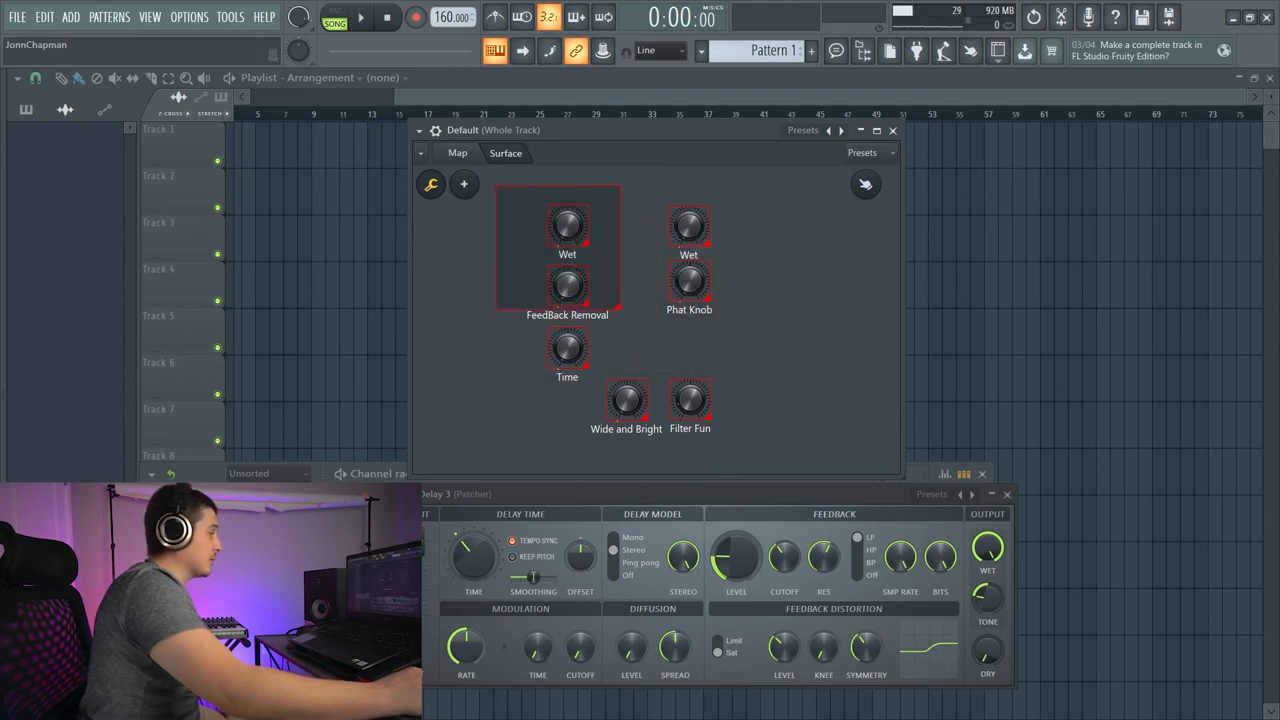
left_click_drag(628, 308, 614, 396)
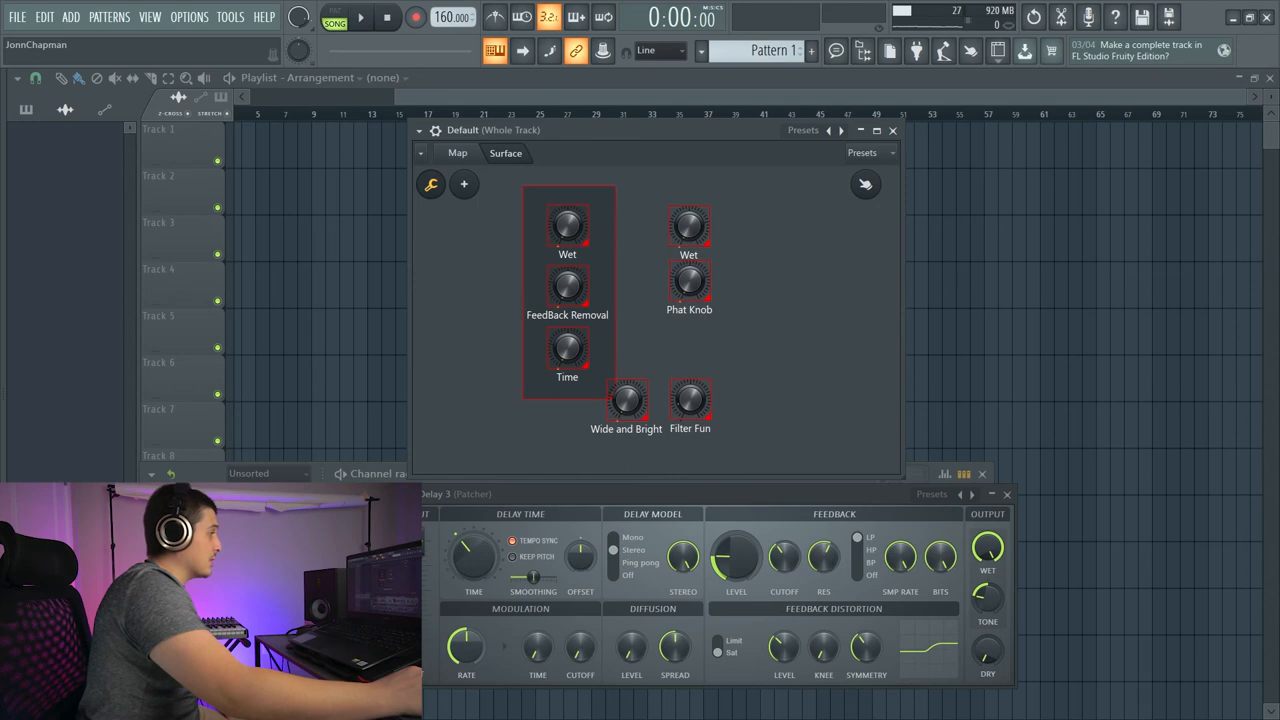
left_click_drag(567, 190, 567, 168)
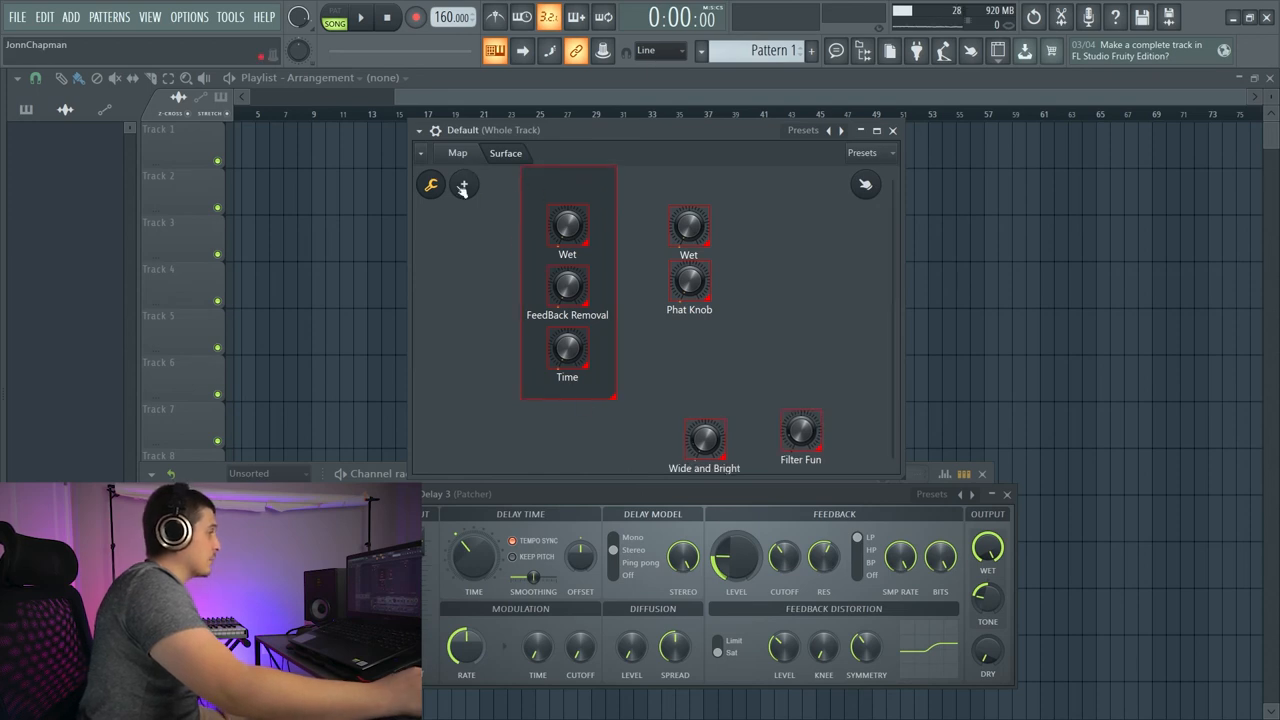
- Add a text label to the group and name it Delay, correcting a typo
left_click(462, 187)
mouse_move(493, 291)
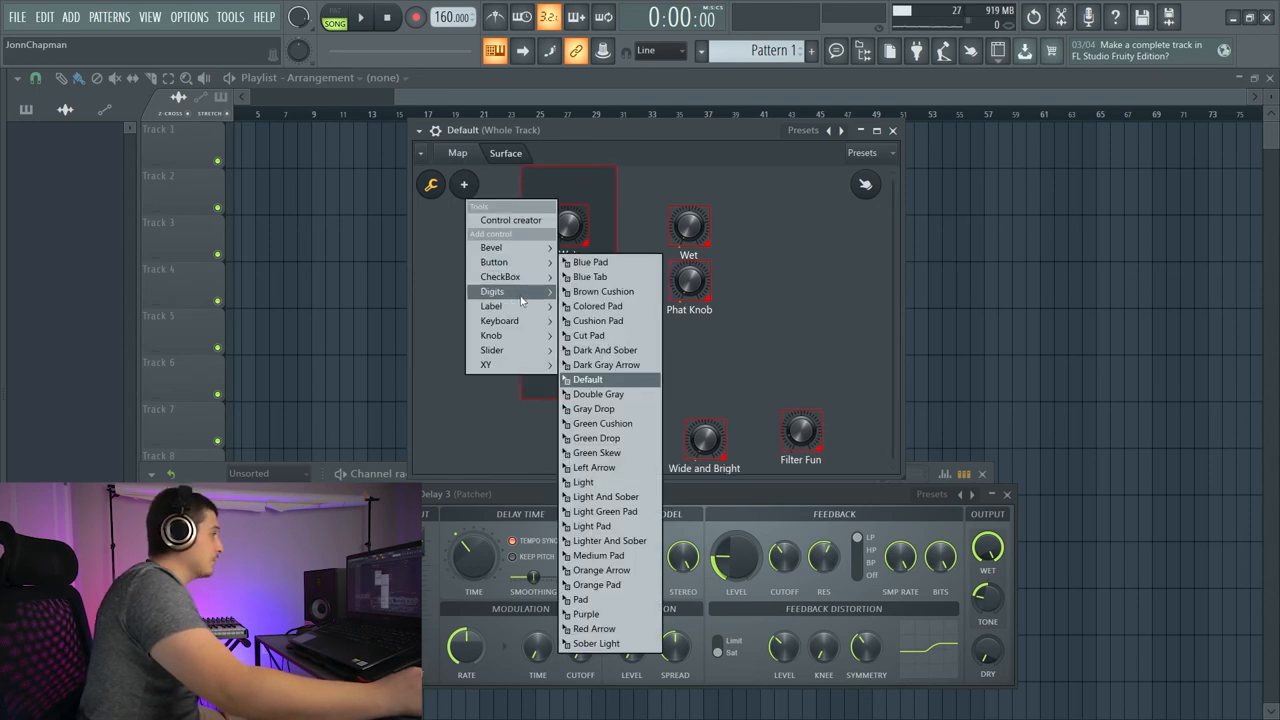
left_click(590, 308)
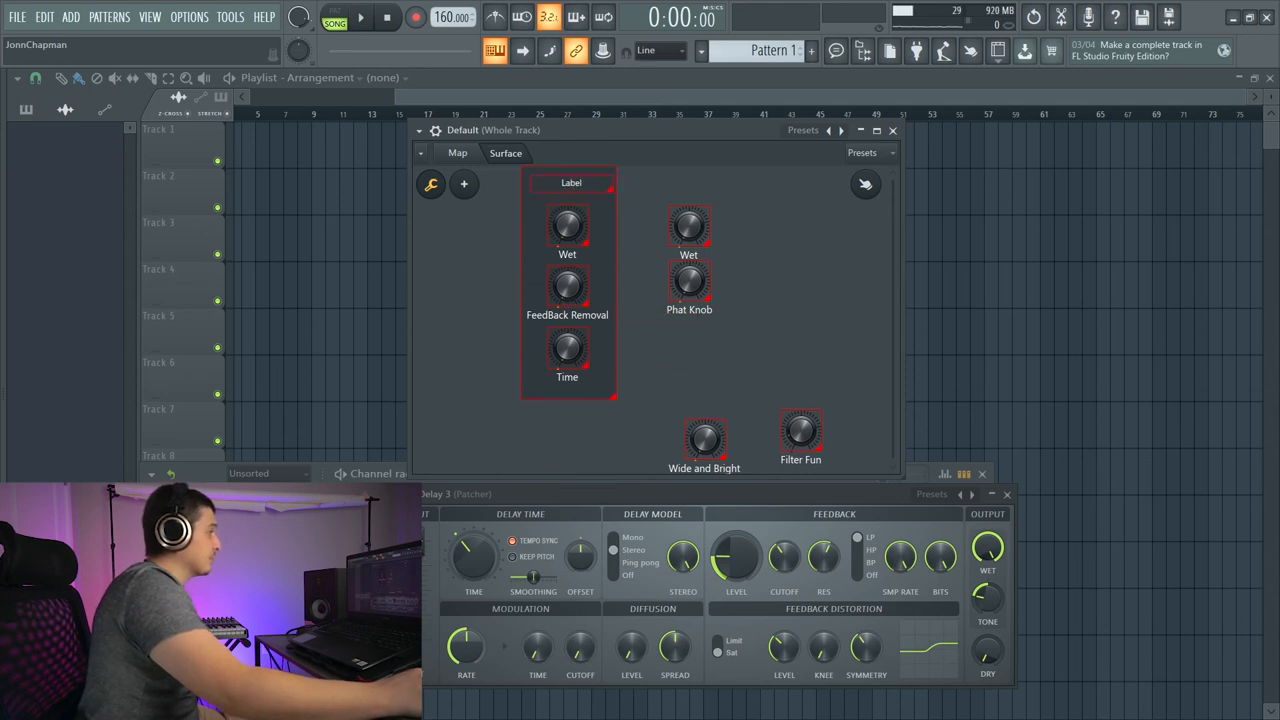
right_click(580, 188)
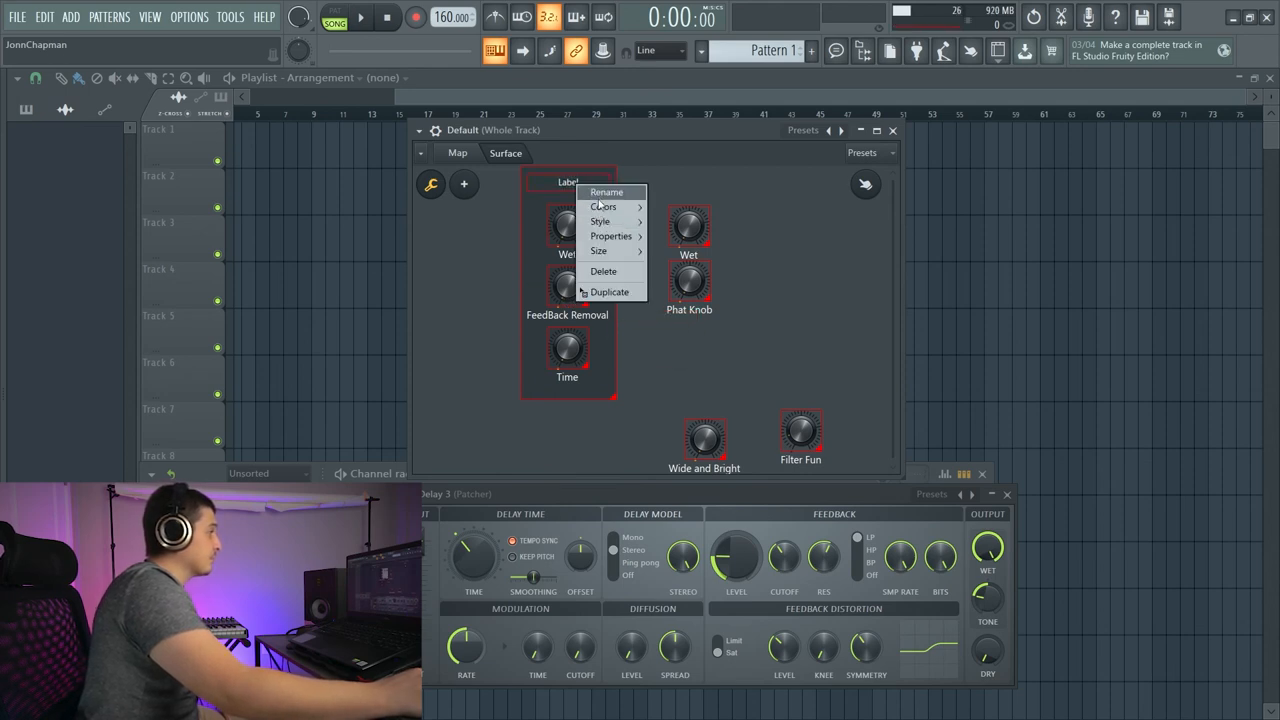
left_click(602, 200)
type("Del")
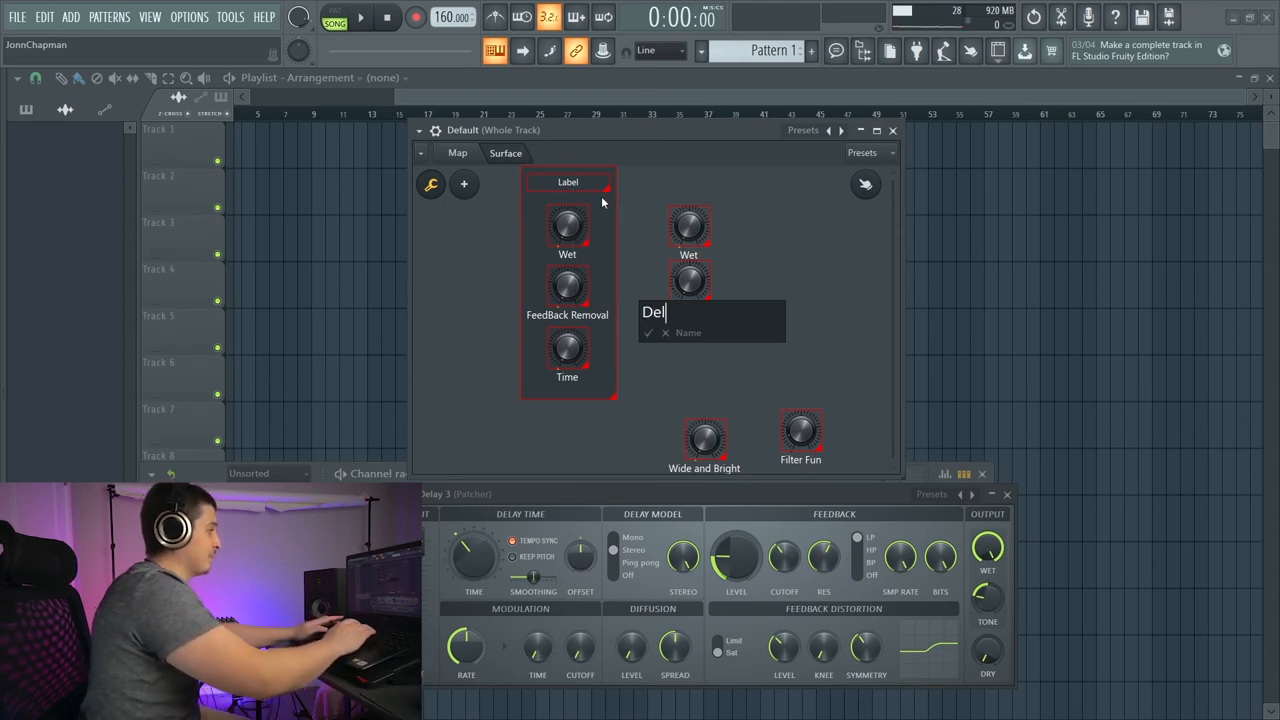
type("auy")
key("Return")
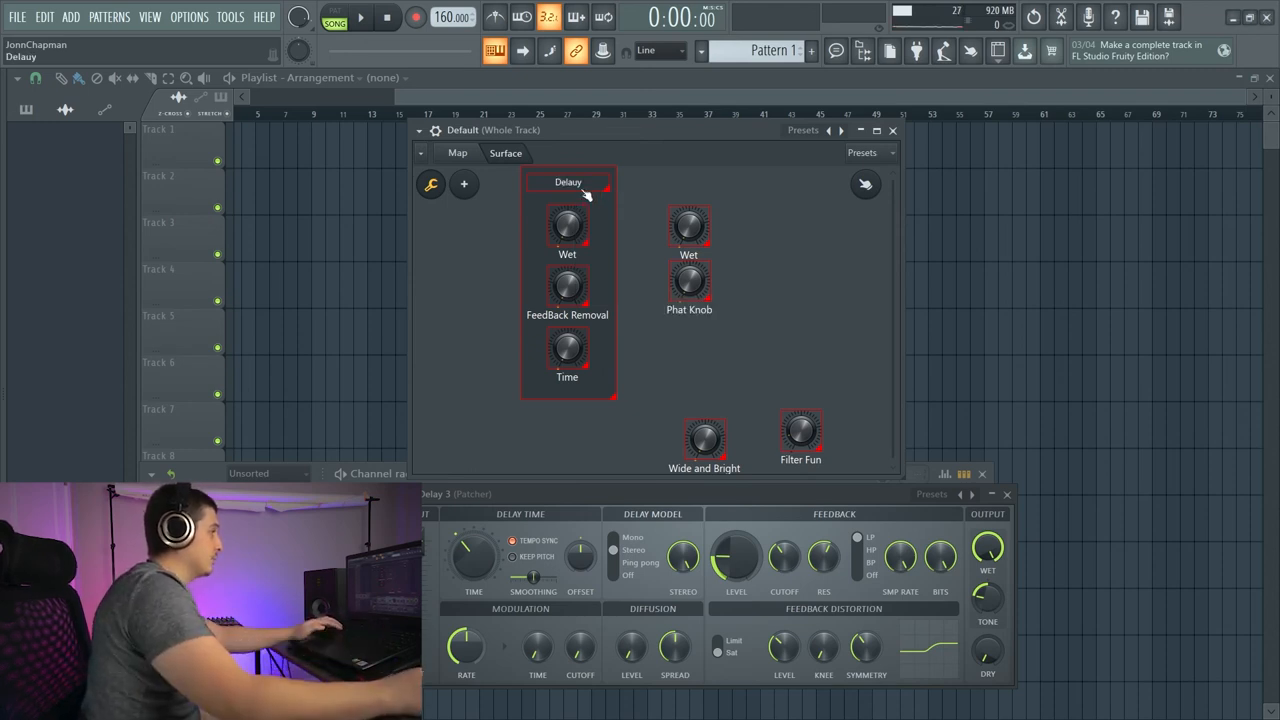
right_click(575, 186)
left_click(600, 198)
left_click(707, 310)
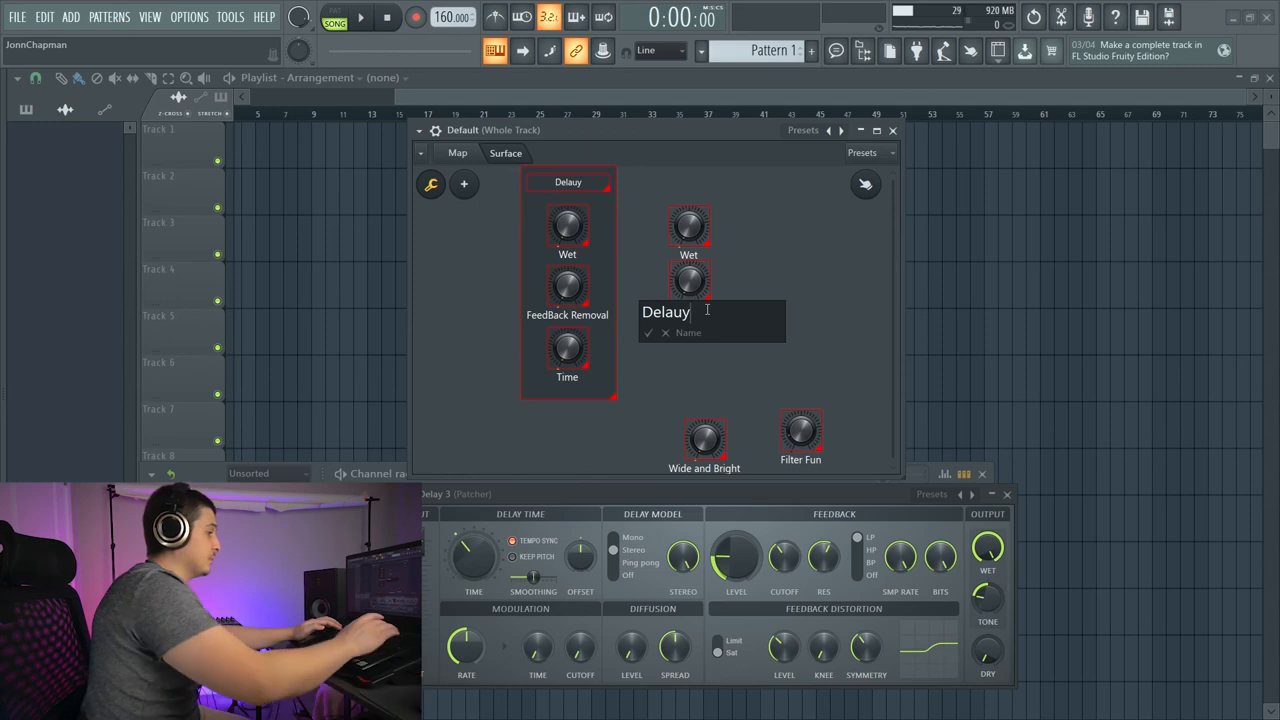
key("BackSpace")
key("BackSpace")
type("y")
key("Return")
- Enlarge the Delay label's font height and tint the Delay panel bluish
right_click(568, 182)
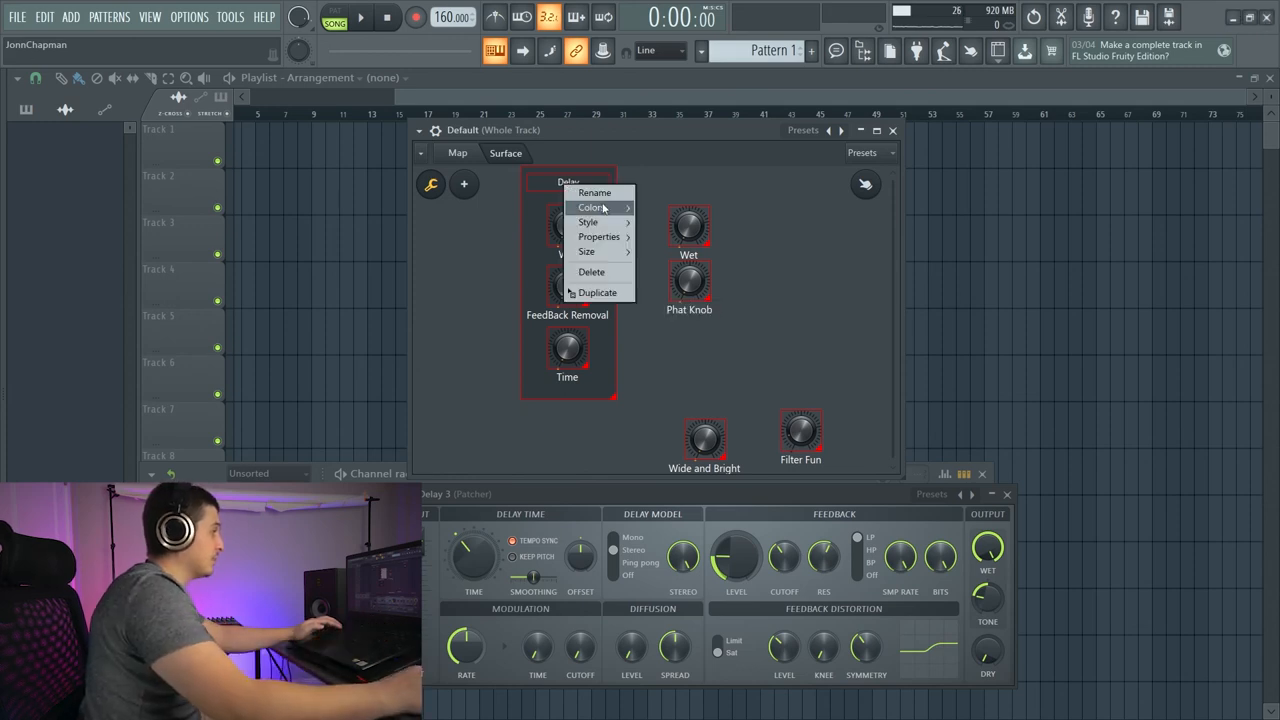
left_click(595, 248)
left_click(670, 252)
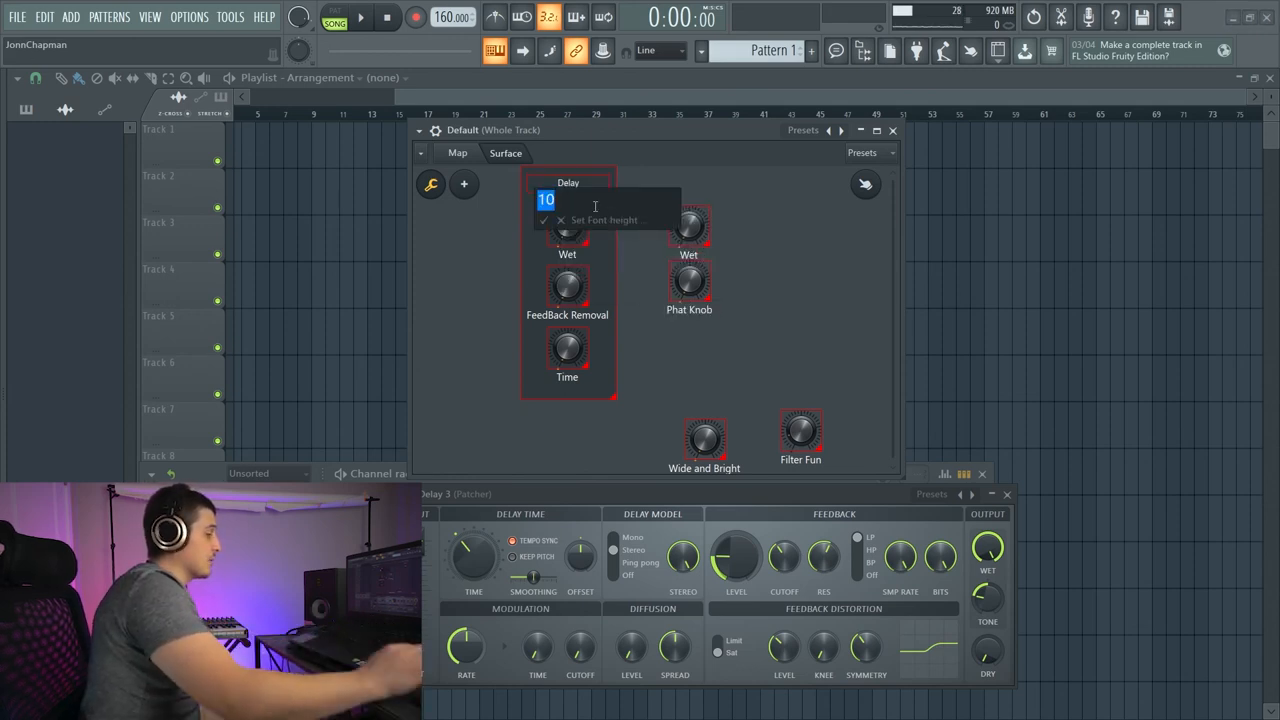
type("20")
key("Return")
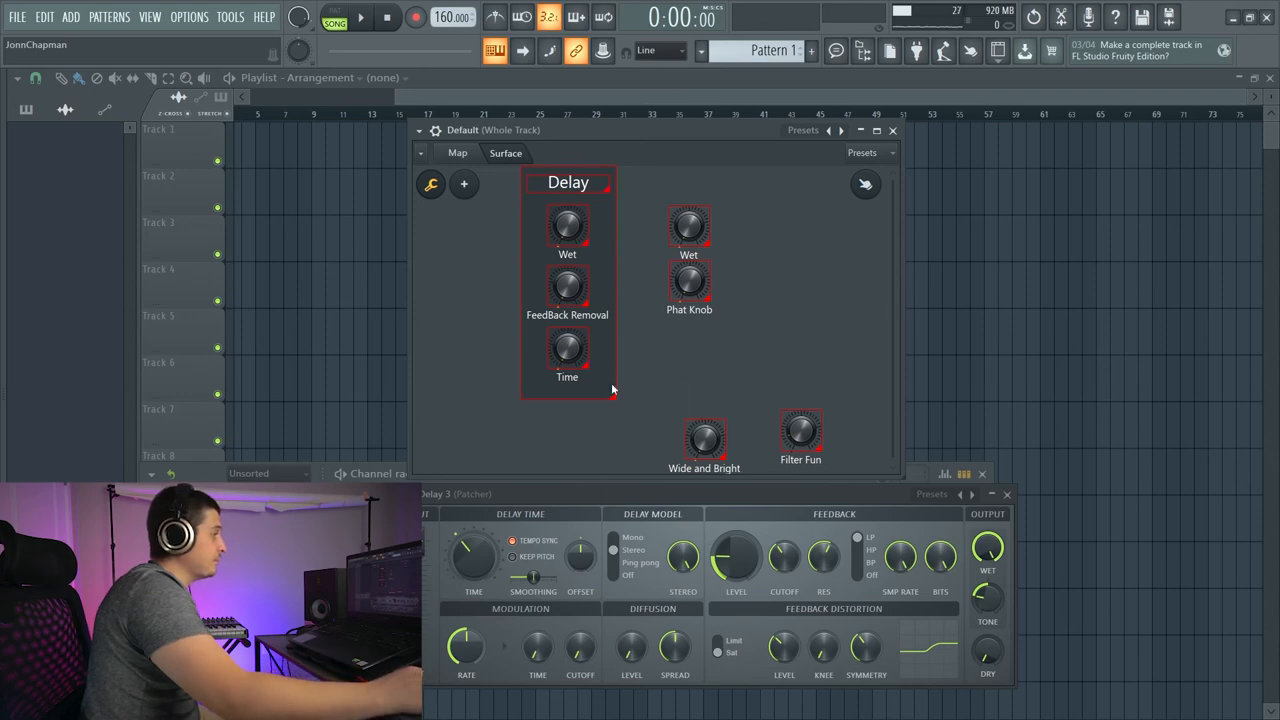
right_click(613, 389)
mouse_move(641, 408)
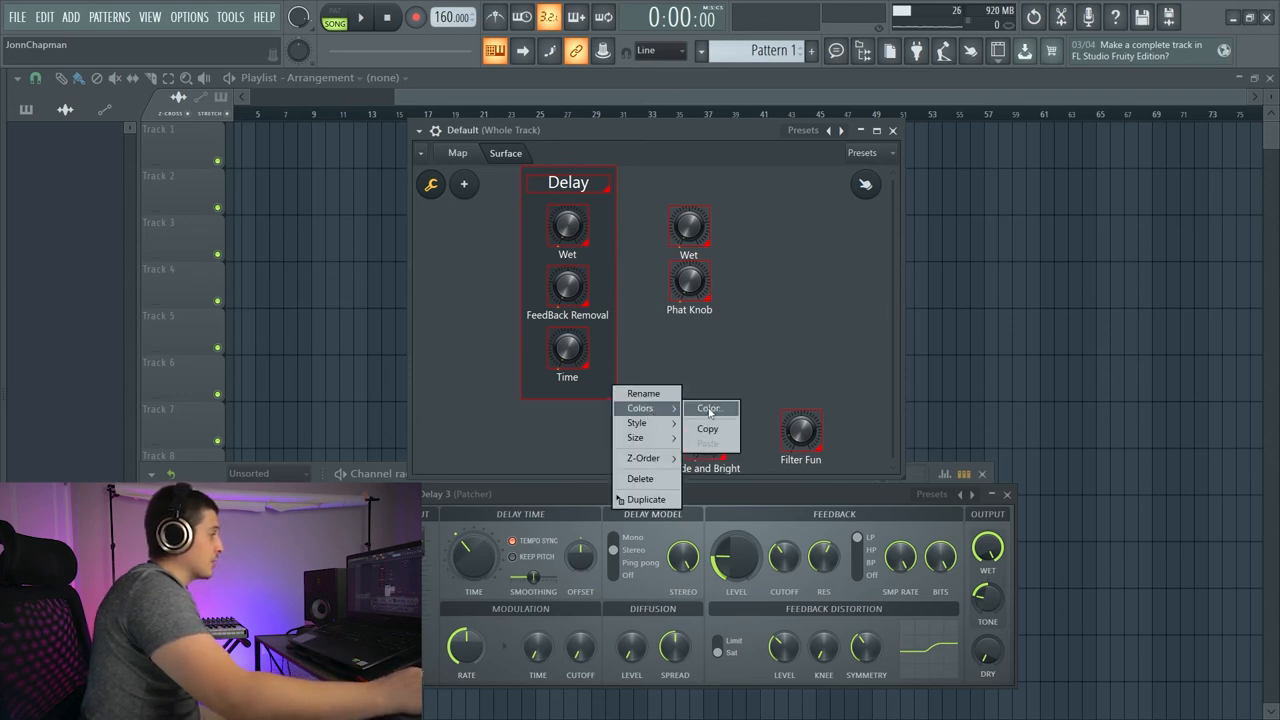
left_click(709, 410)
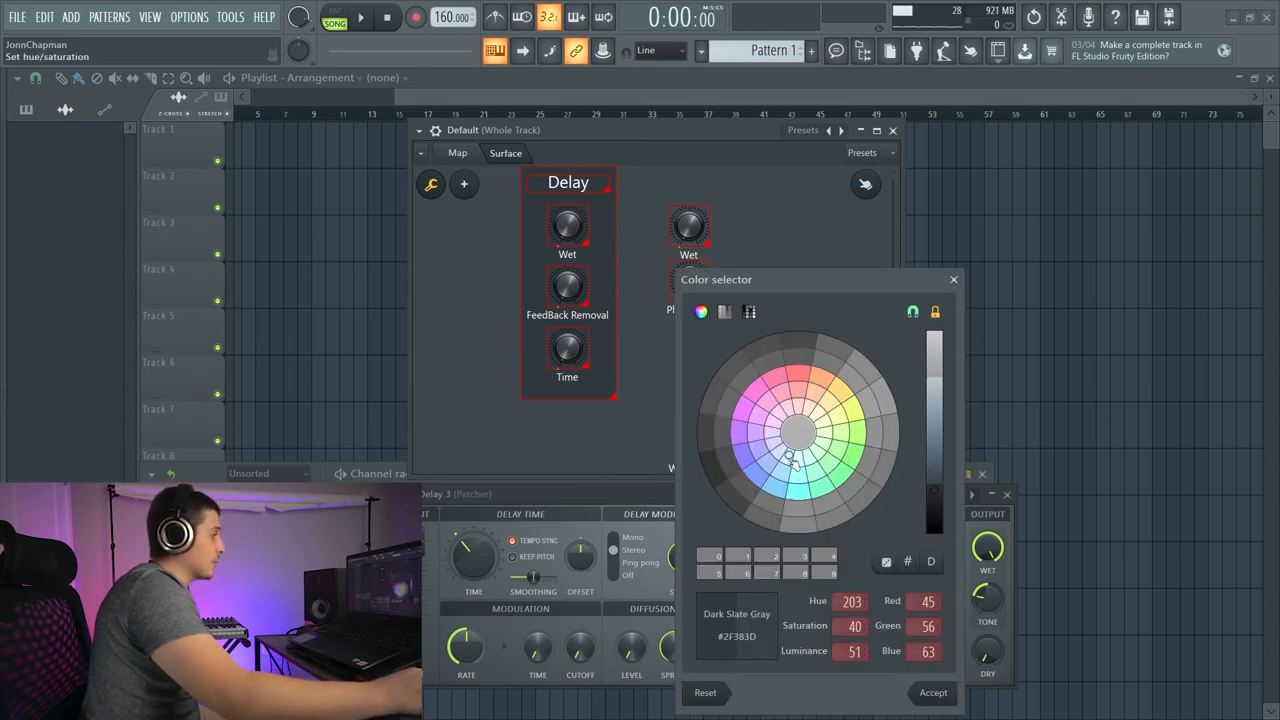
left_click(775, 485)
left_click(933, 693)
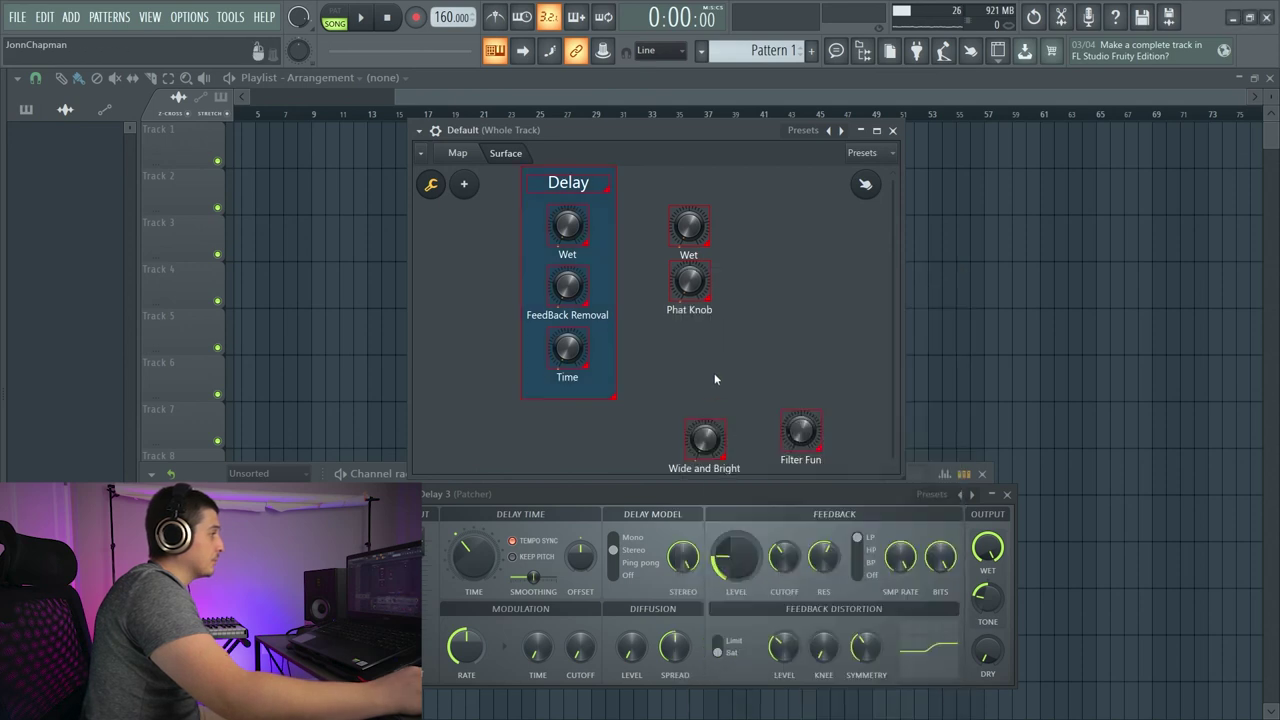
- Regroup the Wide and Bright and Filter Fun knobs side by side, then return to the map
left_click_drag(600, 130, 521, 137)
left_click_drag(607, 402, 598, 375)
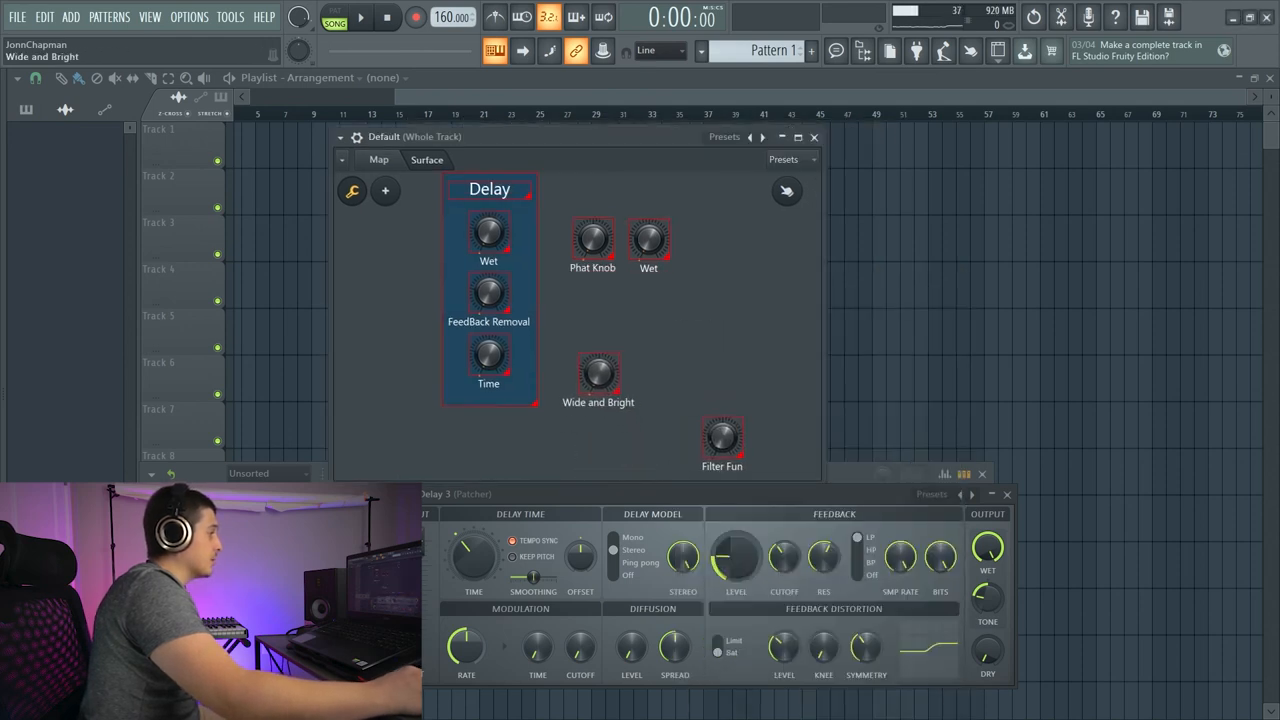
mouse_move(722, 440)
left_mouse_down()
mouse_move(667, 375)
mouse_move(595, 375)
mouse_move(663, 374)
left_mouse_up()
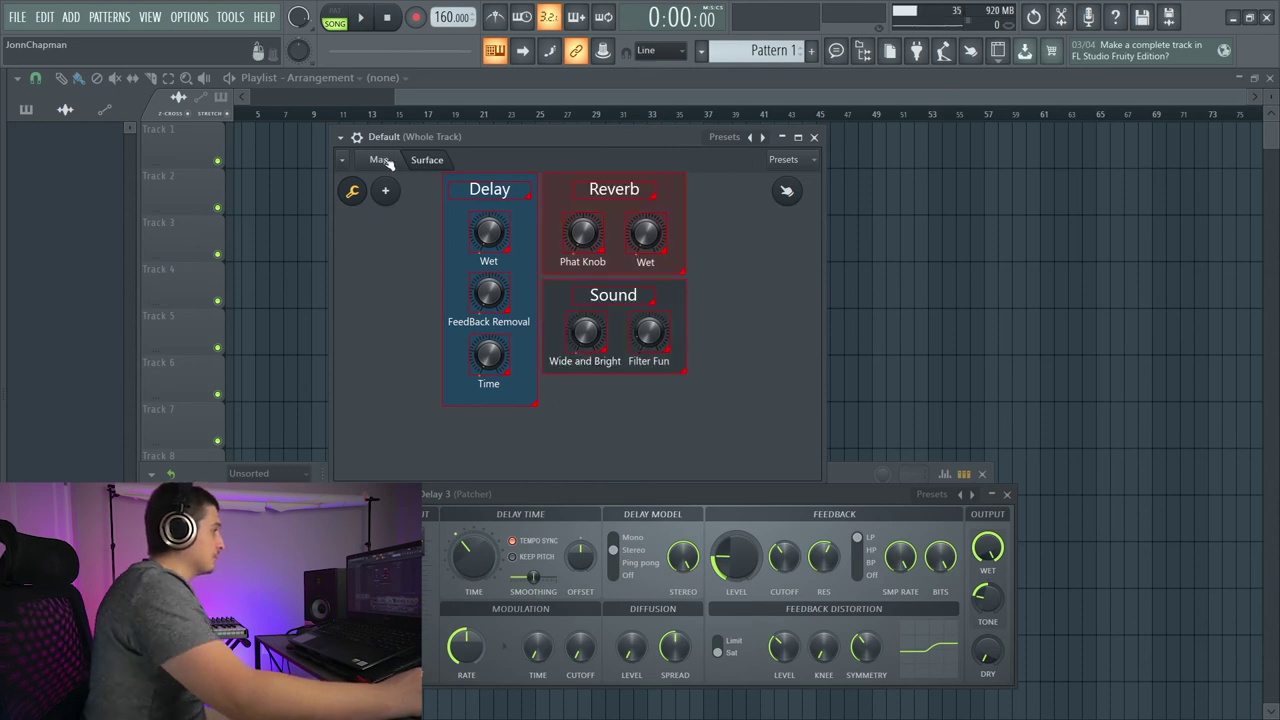
left_click(380, 160)
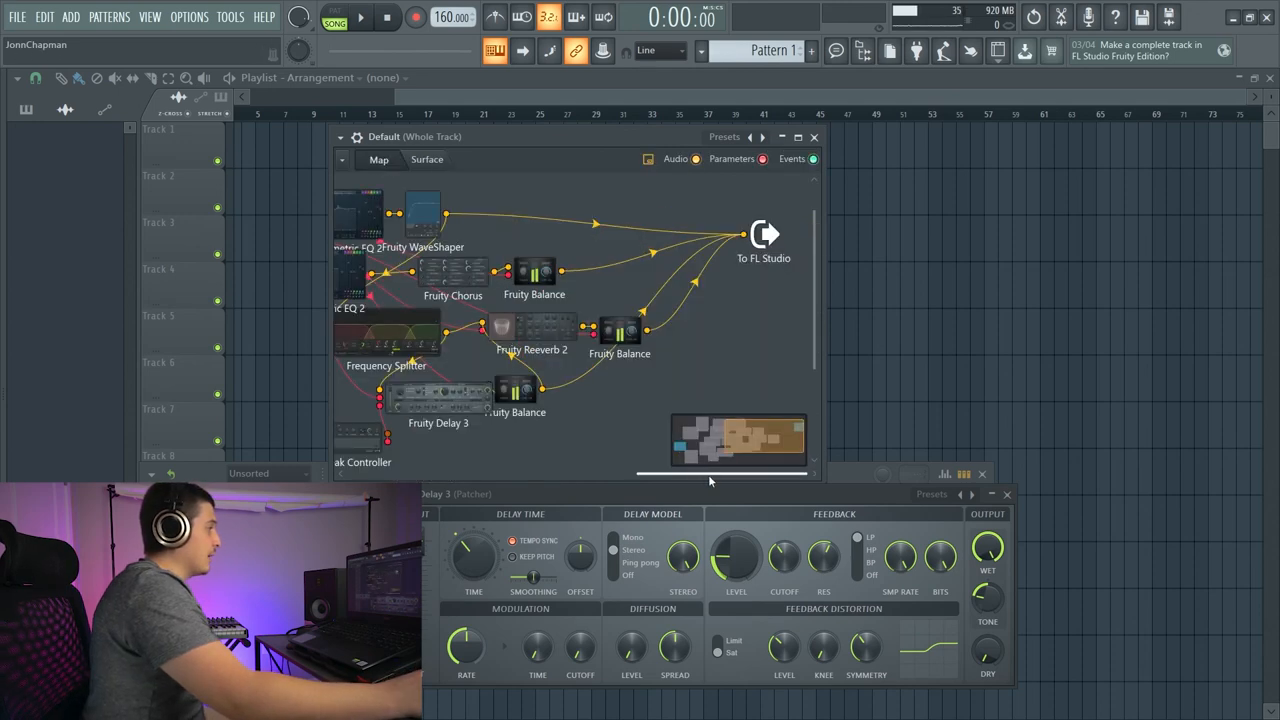
- Add a Fruity Soft Clipper and place it just before the To FL Studio output
left_click(342, 160)
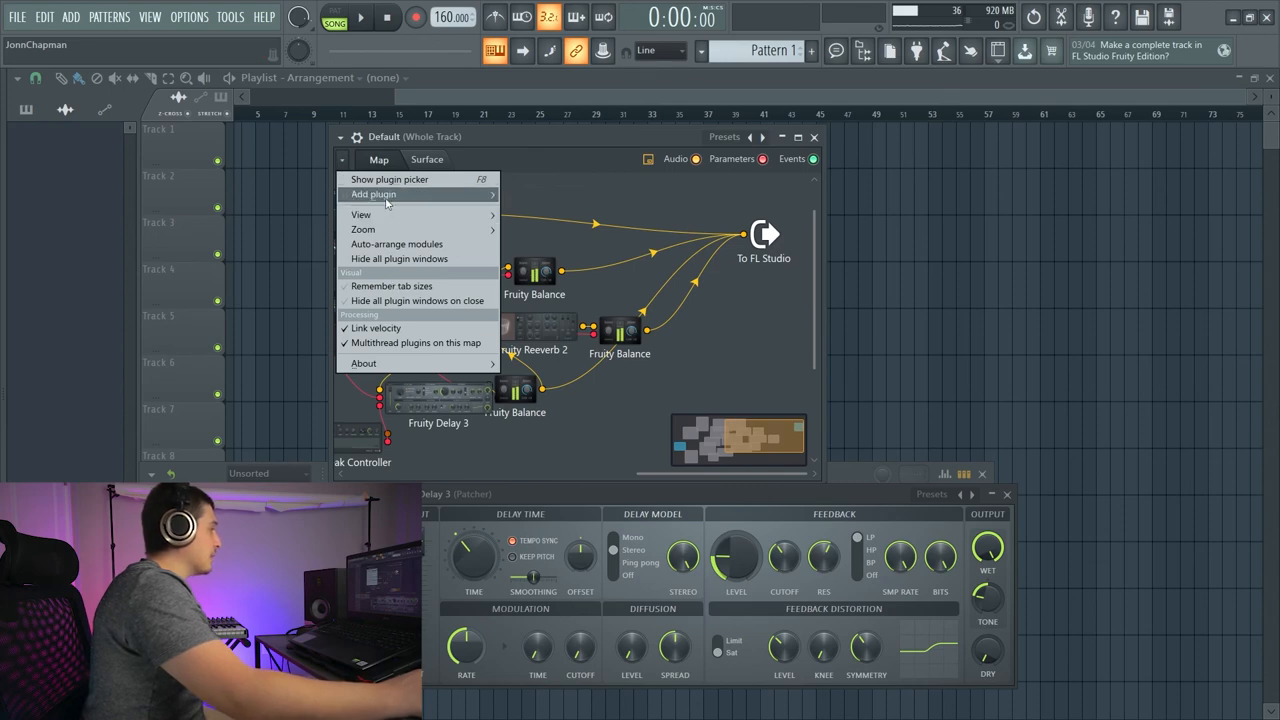
left_click(373, 194)
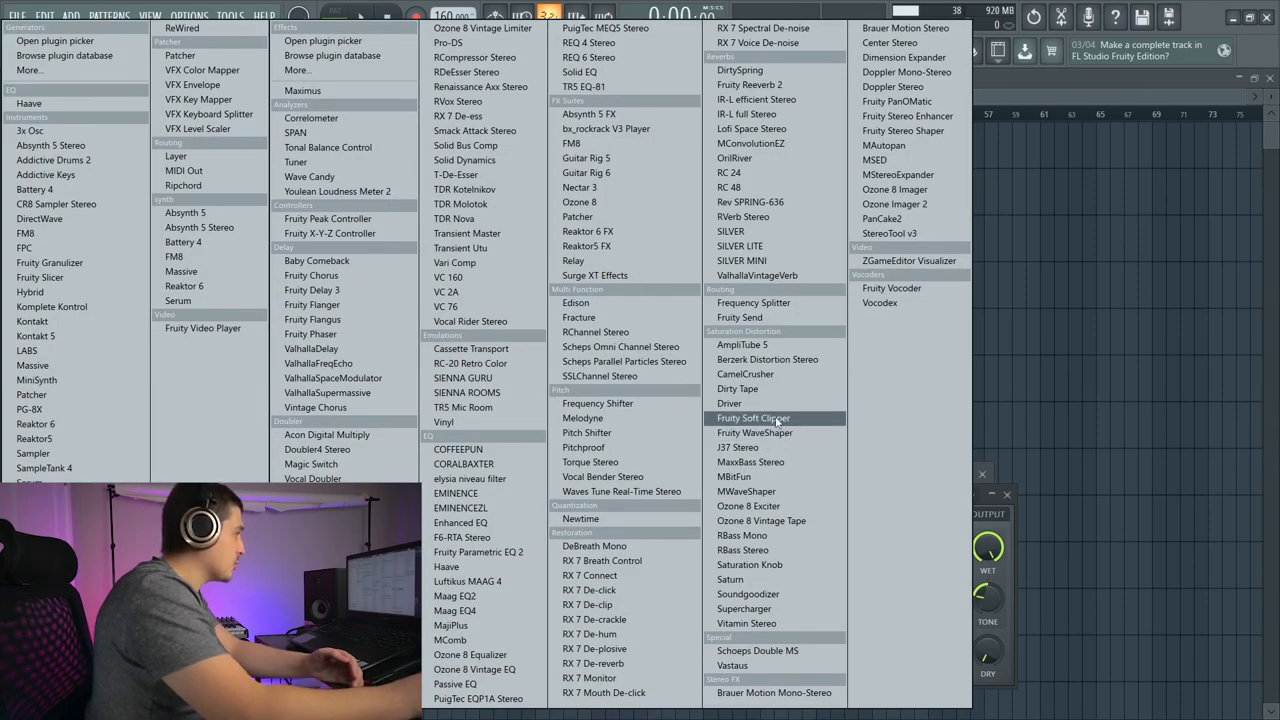
left_click(755, 432)
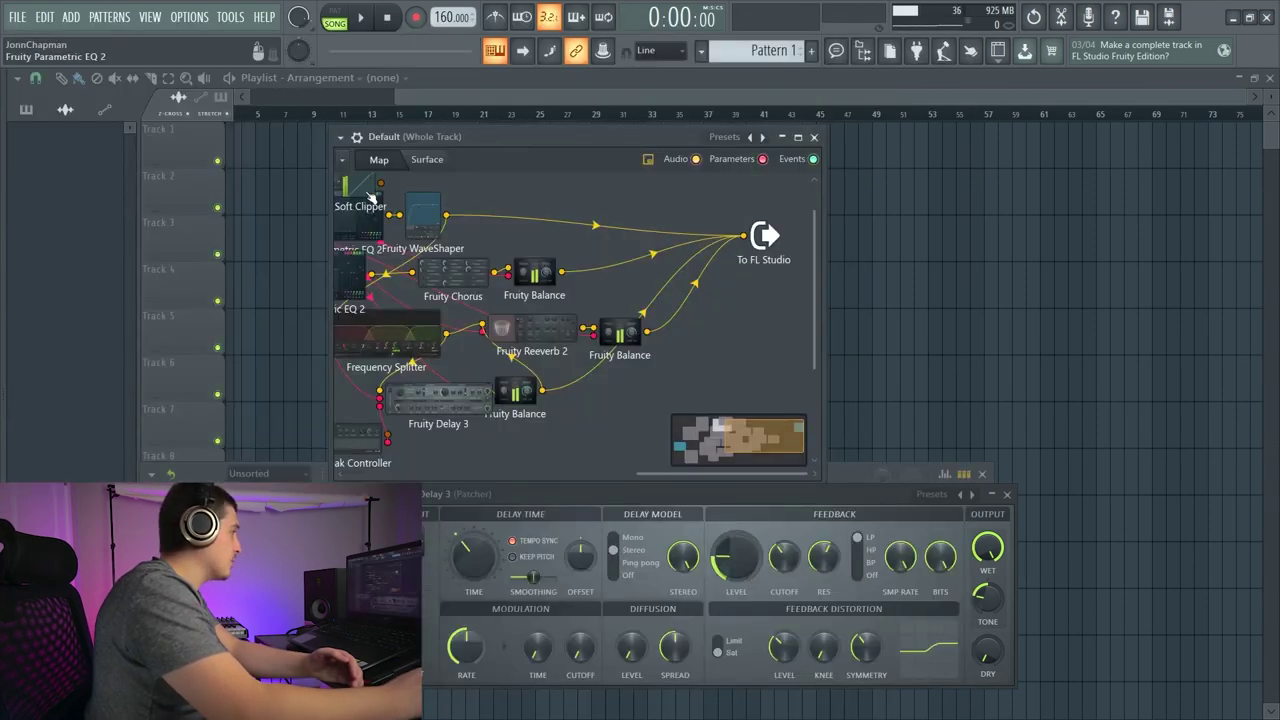
left_click_drag(372, 195, 733, 350)
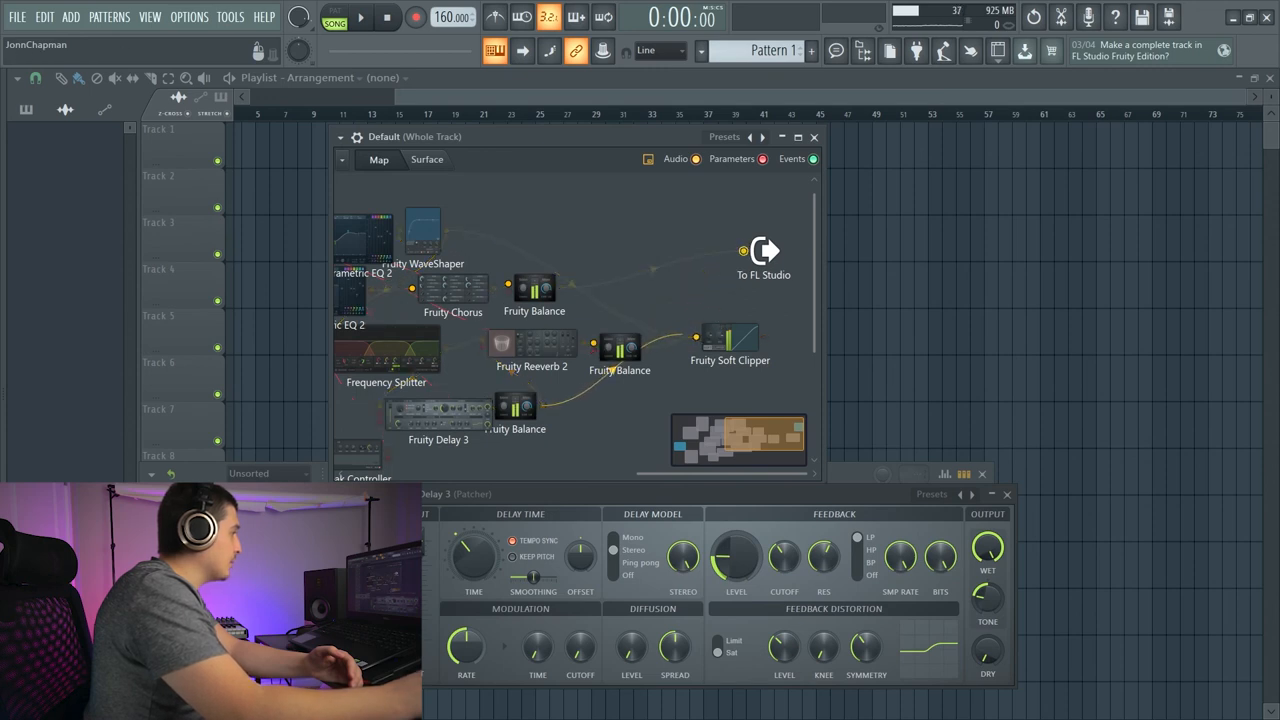
left_click_drag(707, 344, 640, 262)
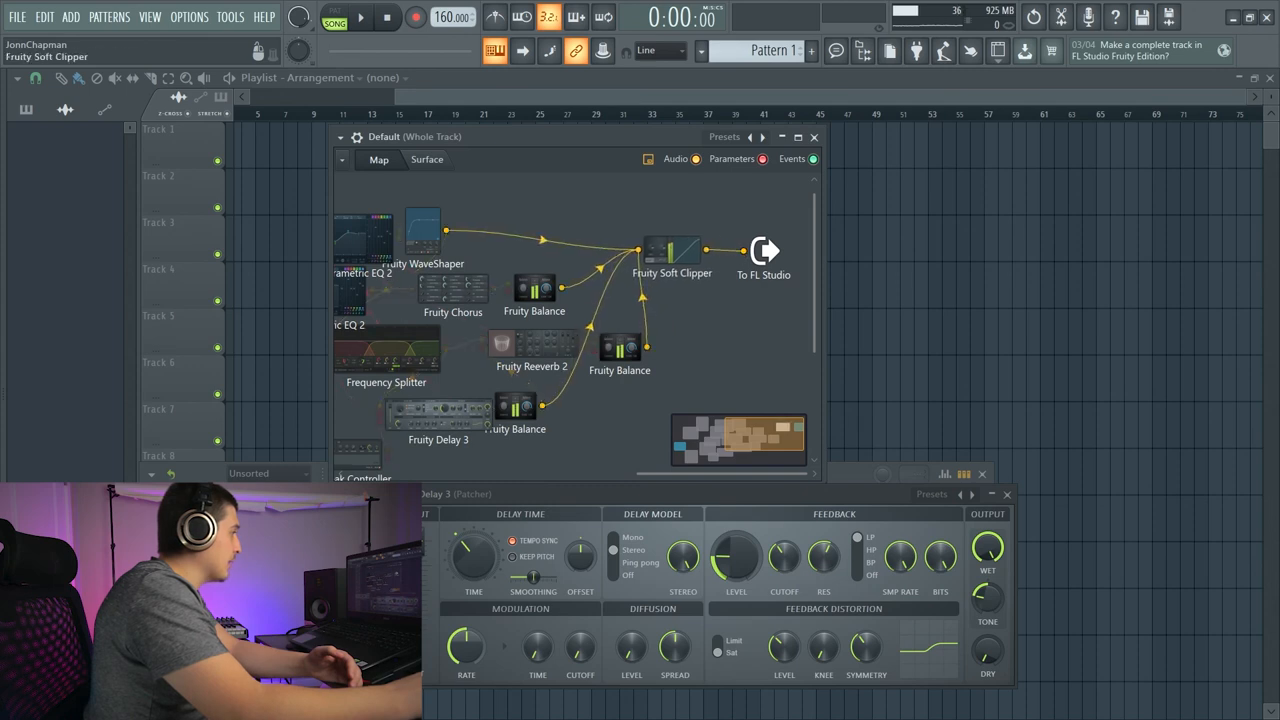
- Expose the Soft Clipper's threshold and second knob as Patcher parameters
double_click(672, 252)
right_click(624, 324)
left_click(650, 348)
right_click(672, 328)
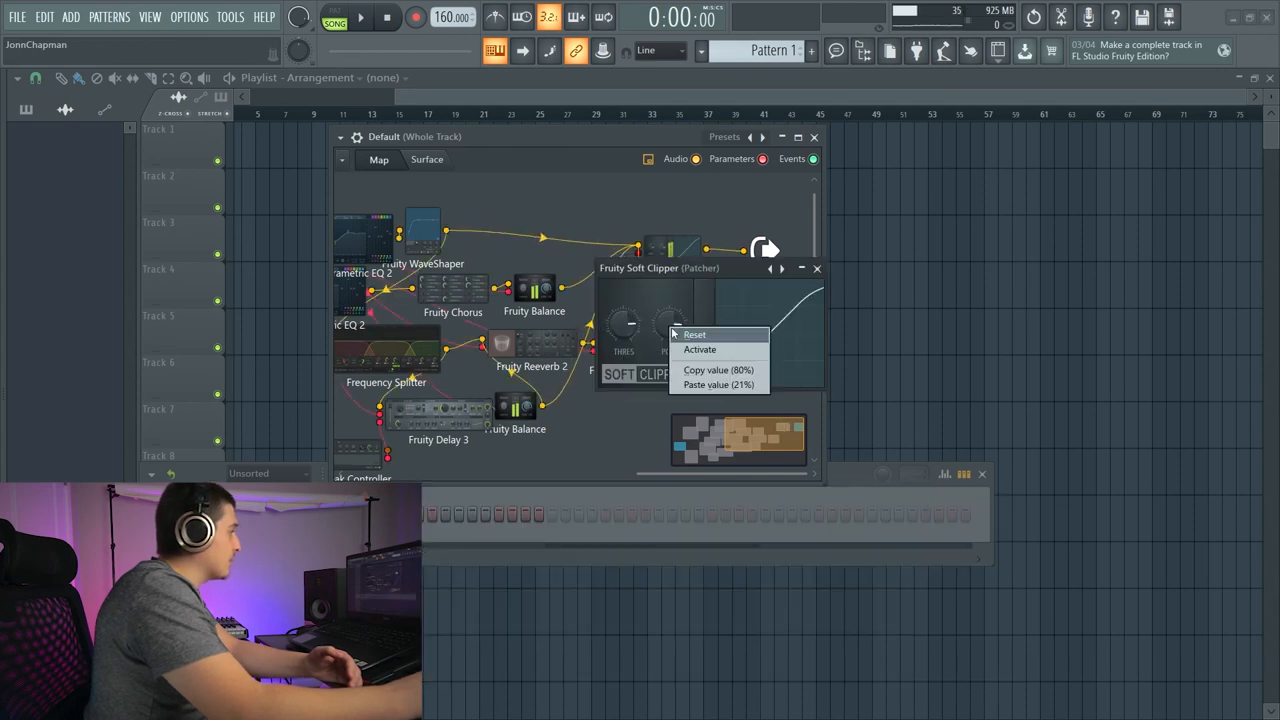
left_click(686, 351)
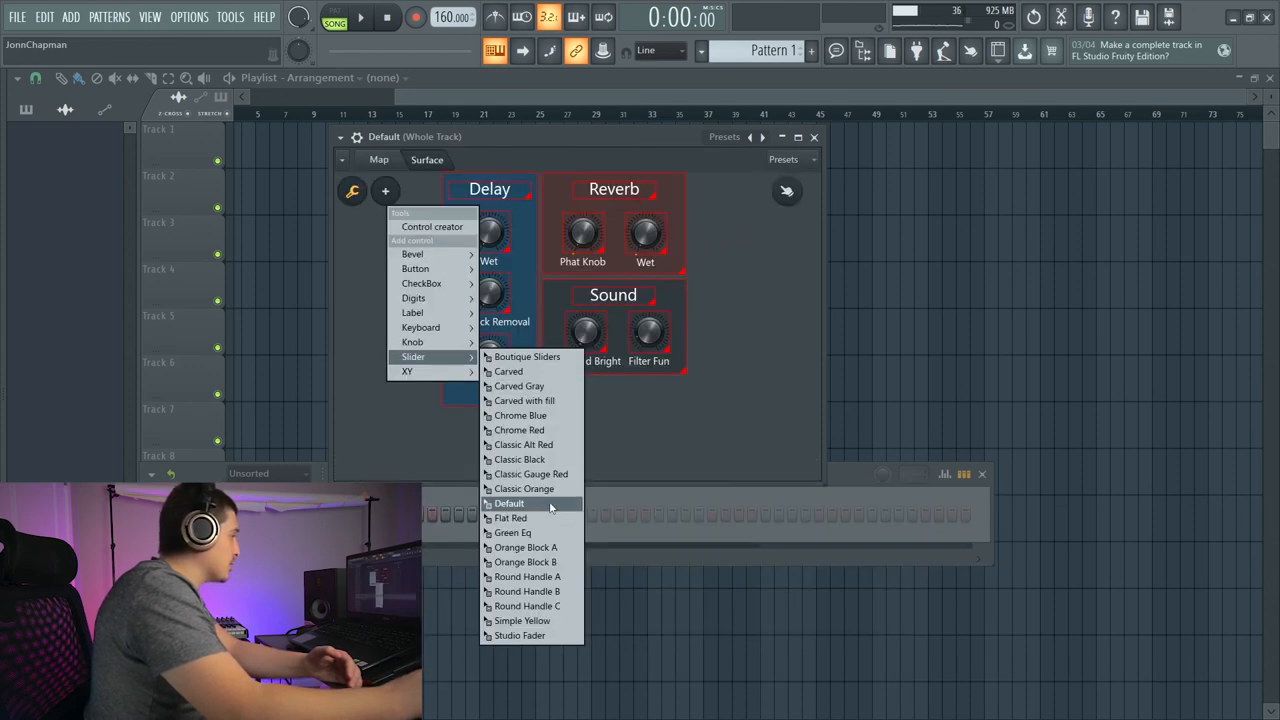
- Add a default slider for Output and turn it horizontal
left_click(510, 503)
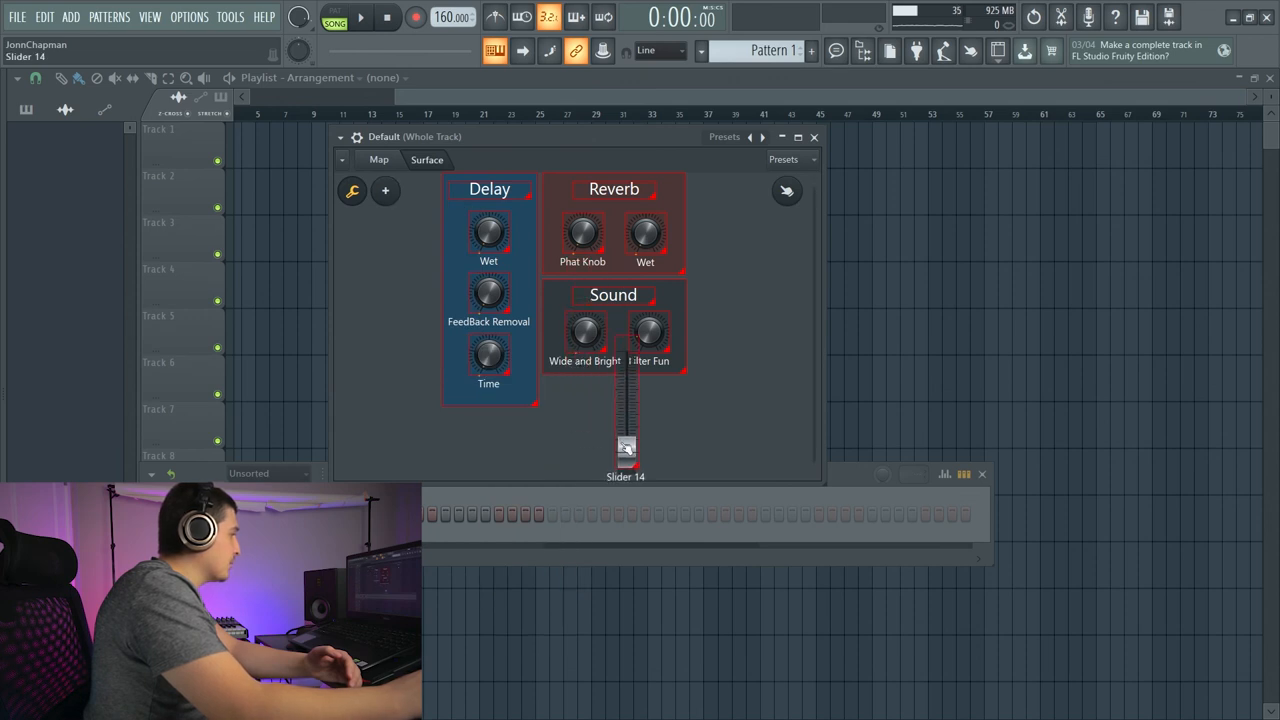
right_click(626, 448)
mouse_move(657, 496)
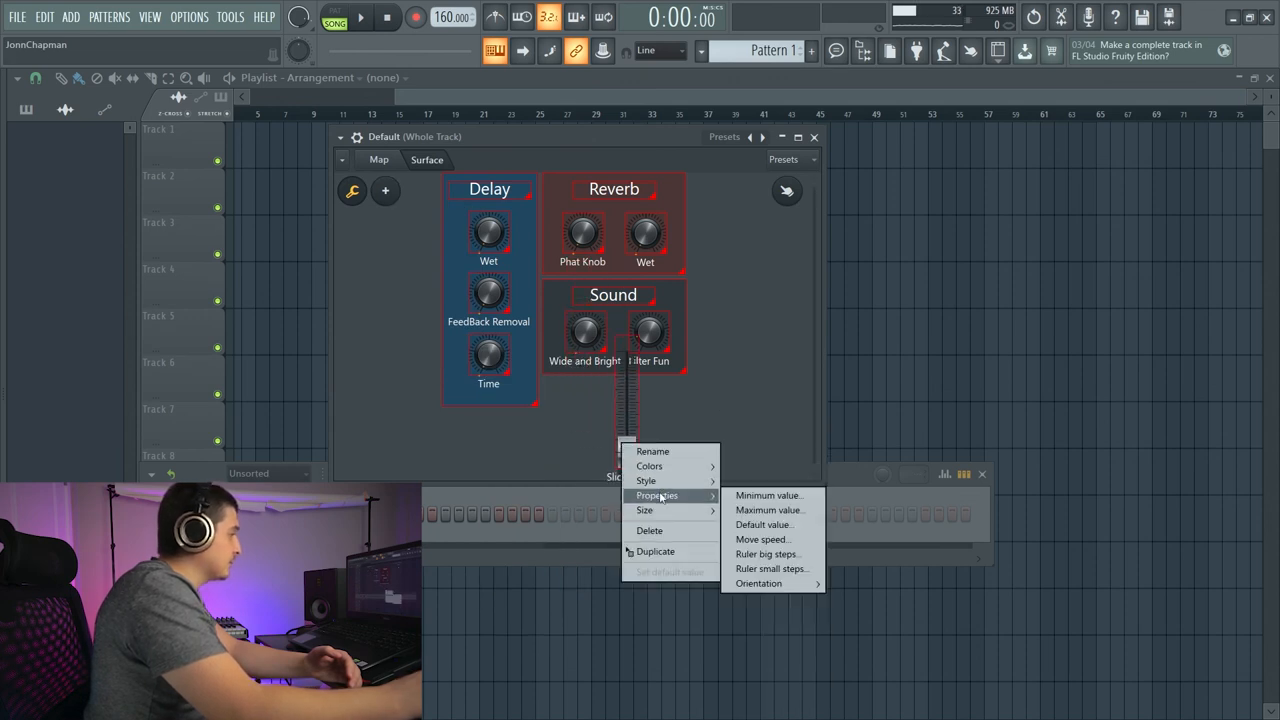
left_click(860, 598)
- Add a 0.5x knob named Saturation beside Output, then a blank bevel panel
left_click(385, 191)
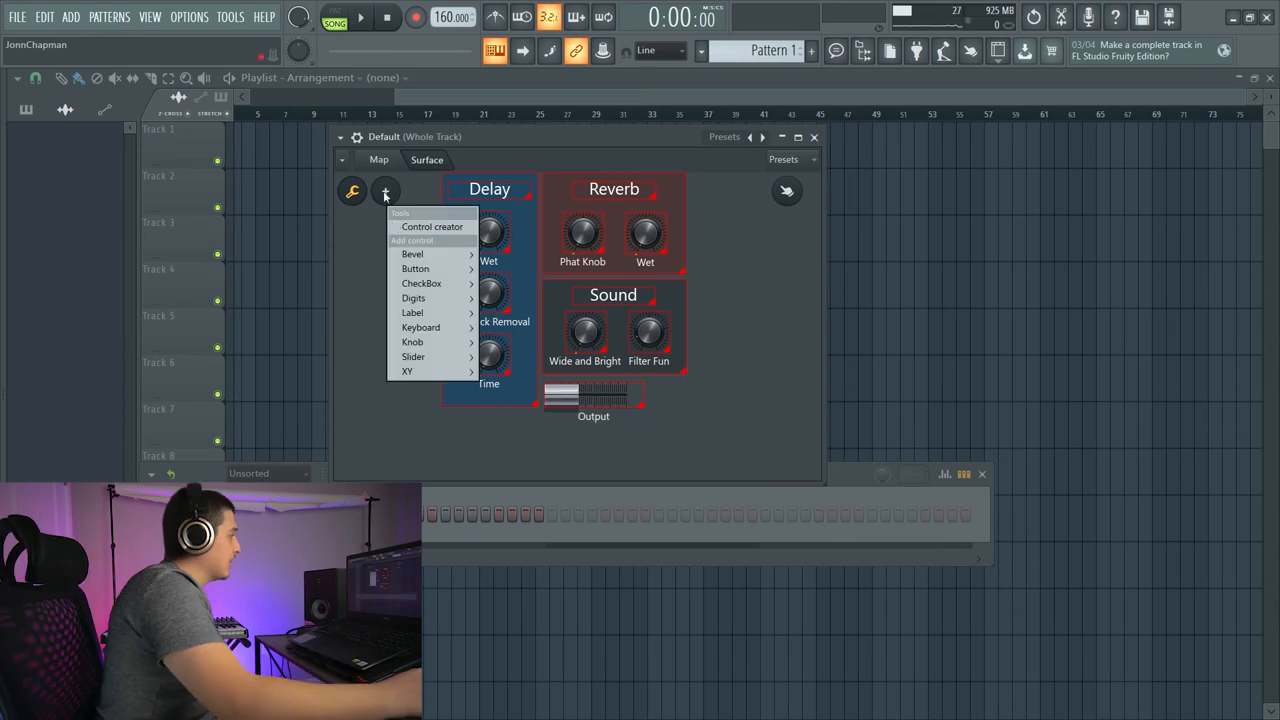
mouse_move(412, 342)
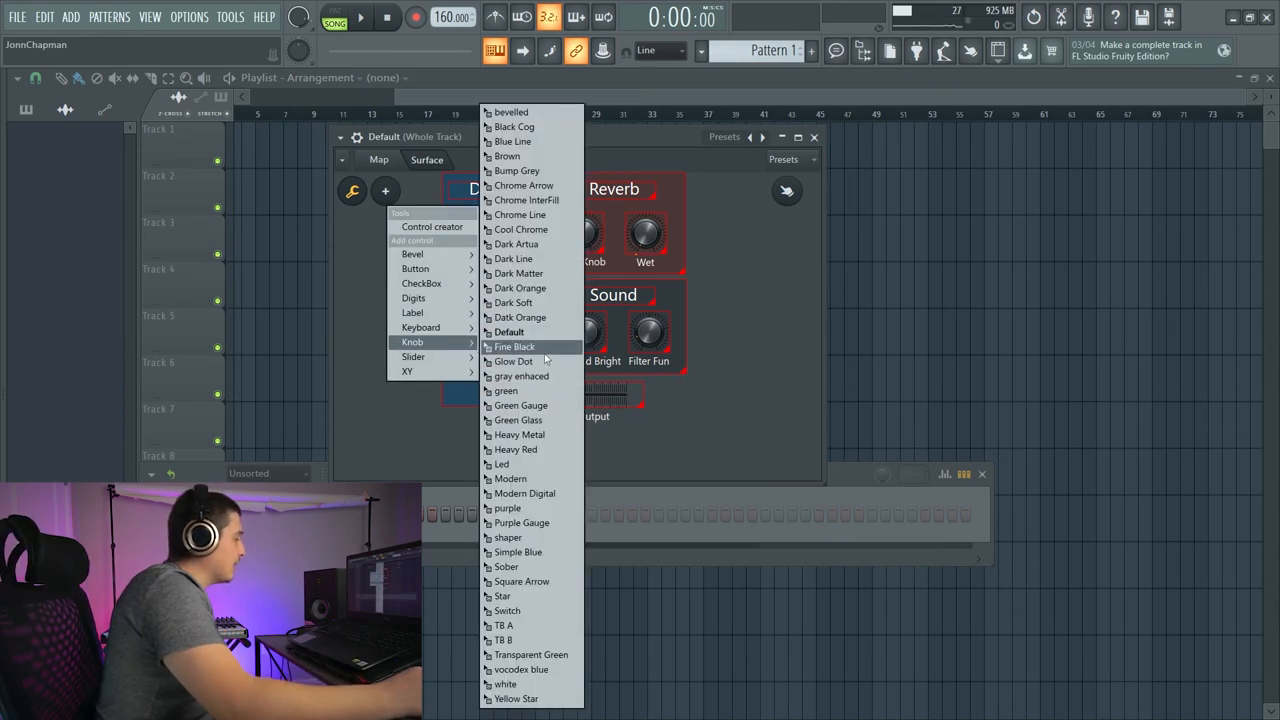
left_click(533, 421)
right_click(666, 395)
mouse_move(684, 471)
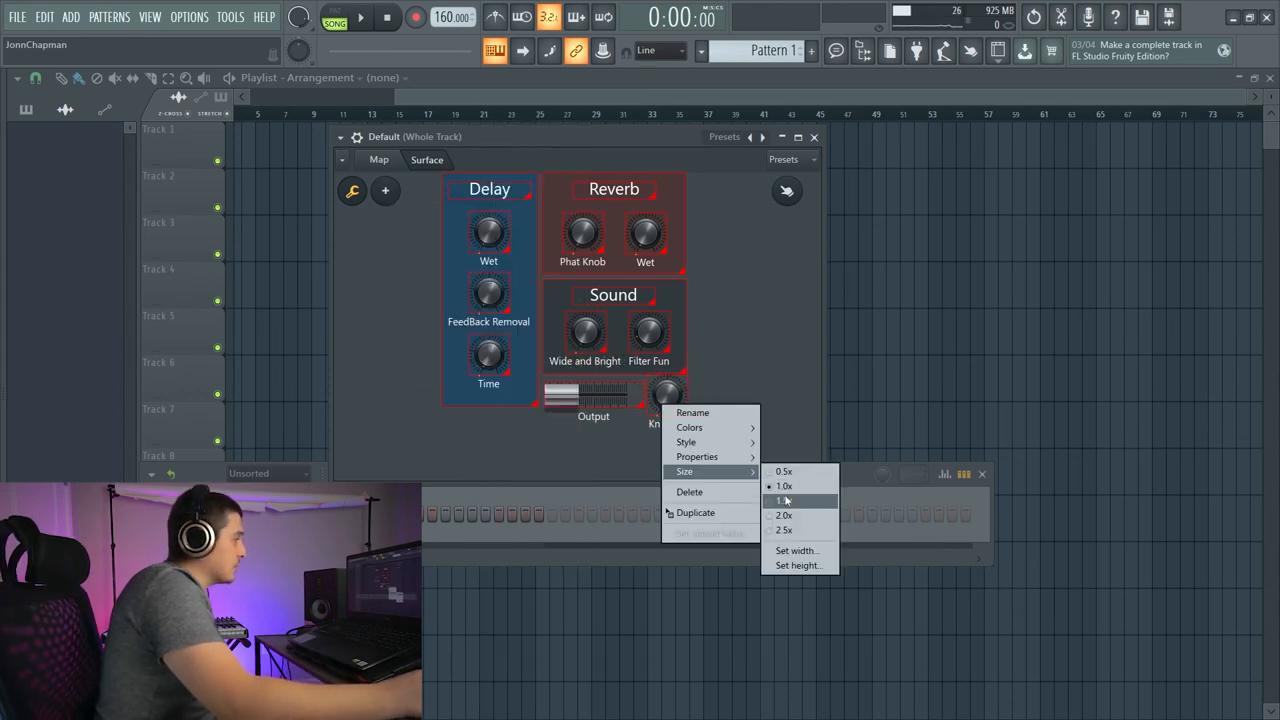
left_click(786, 474)
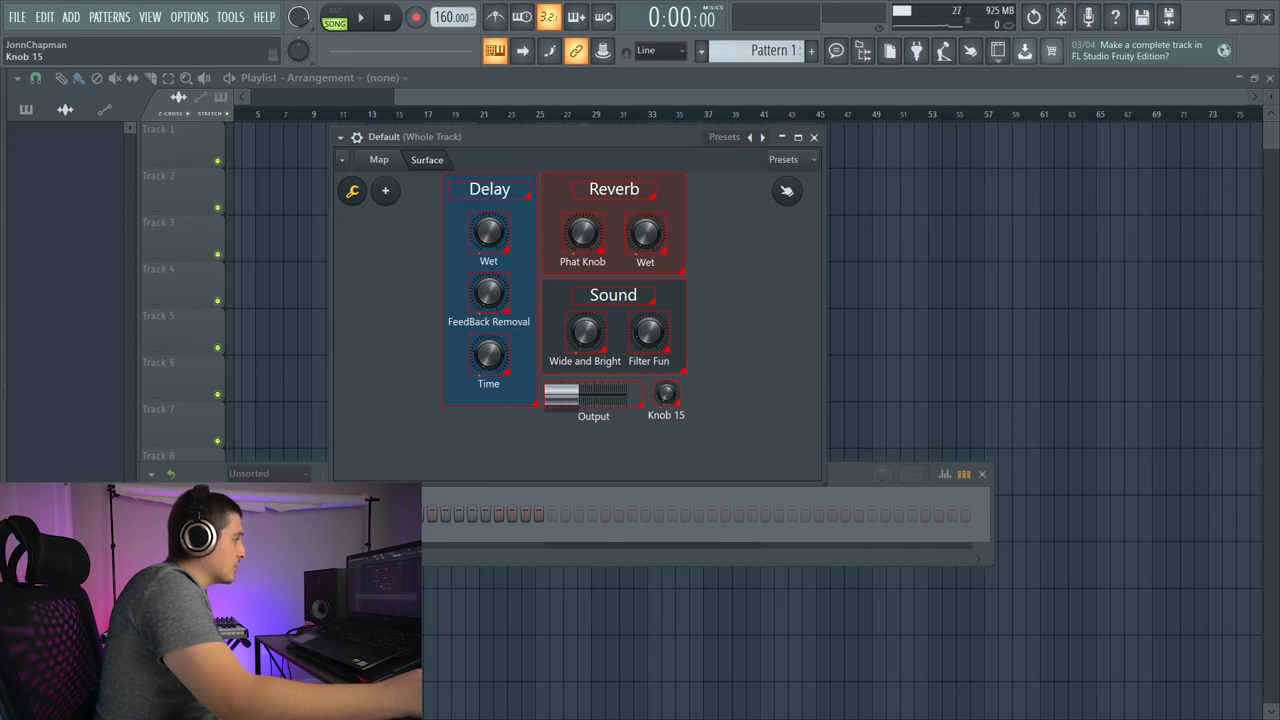
middle_click(666, 395)
type("S")
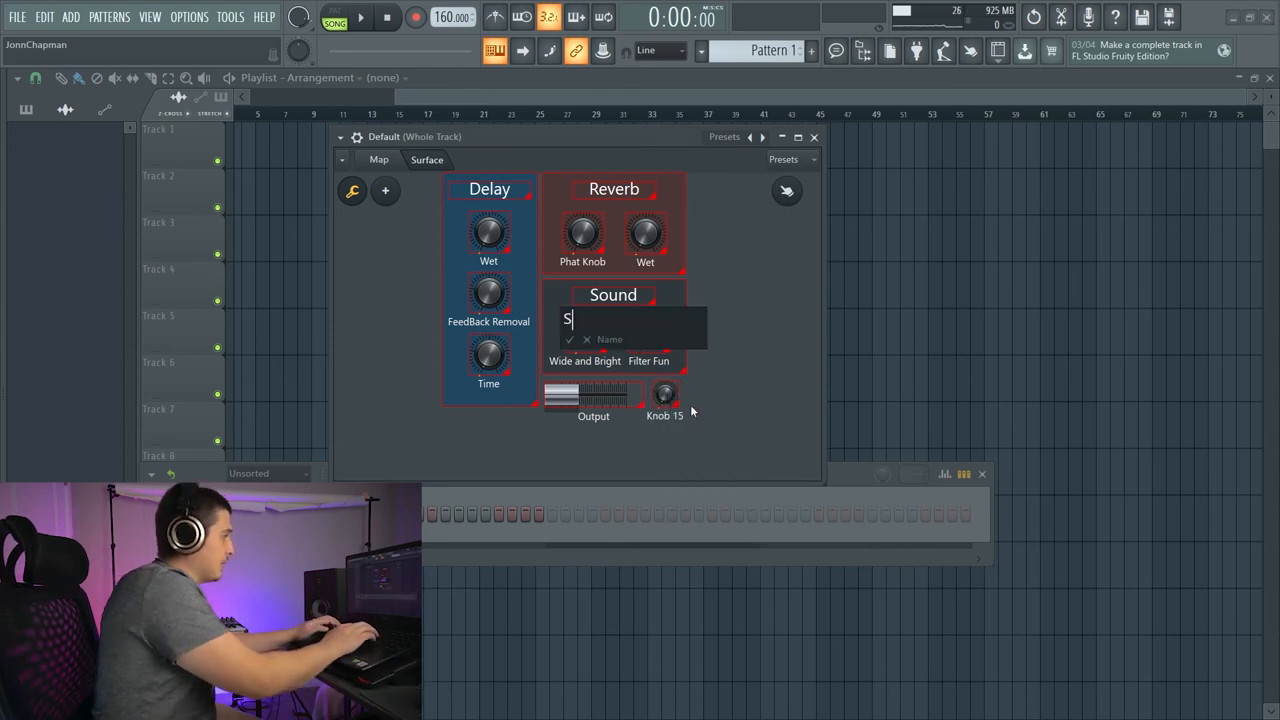
type("aturation")
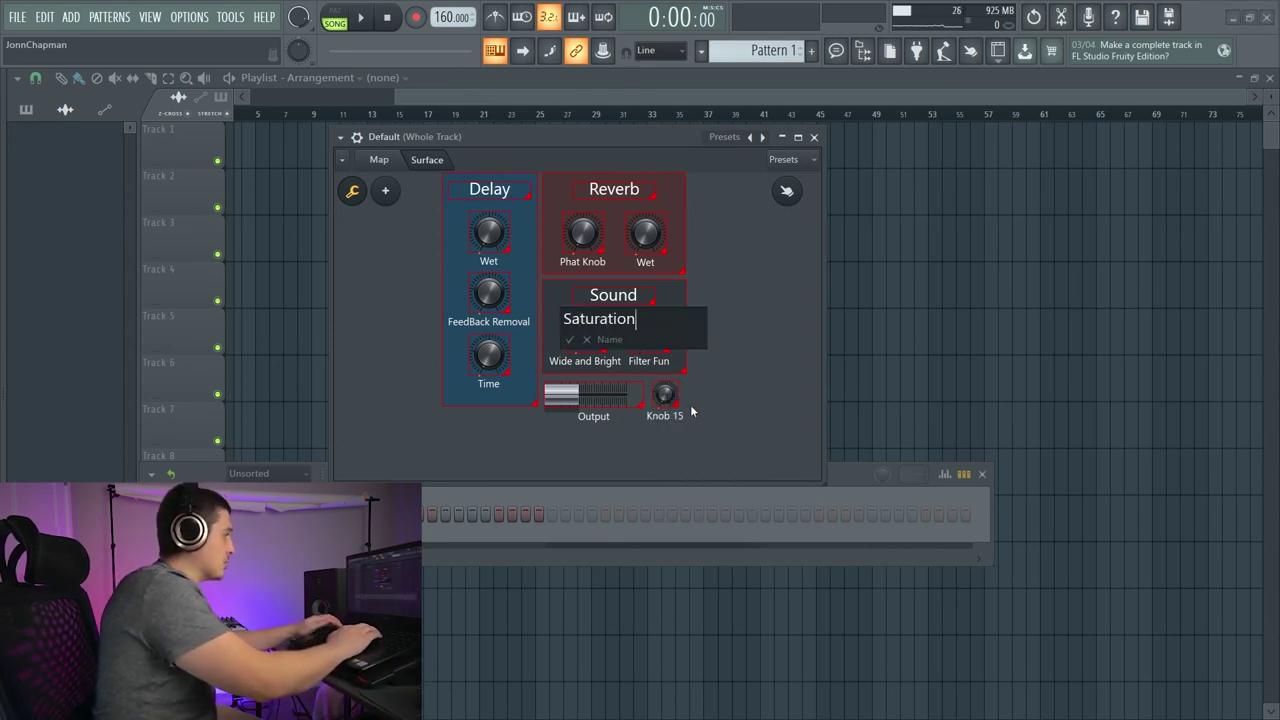
key("Return")
left_click(385, 190)
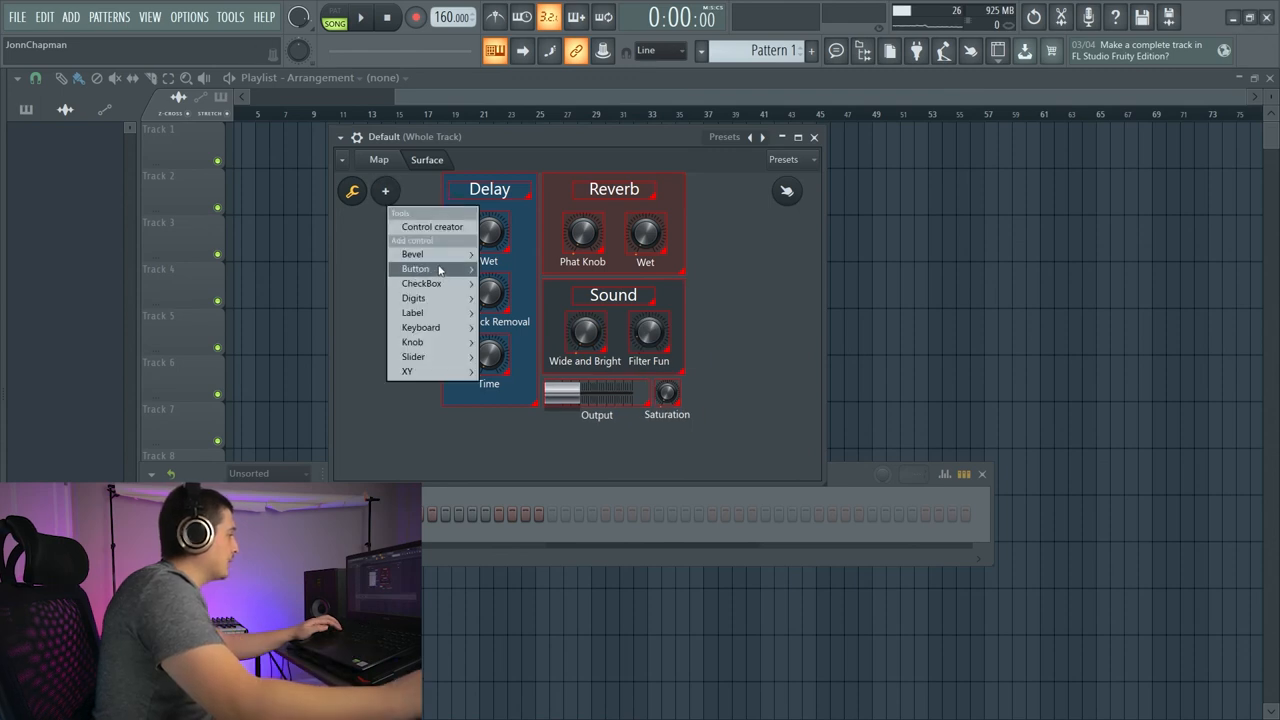
mouse_move(412, 254)
left_click(510, 254)
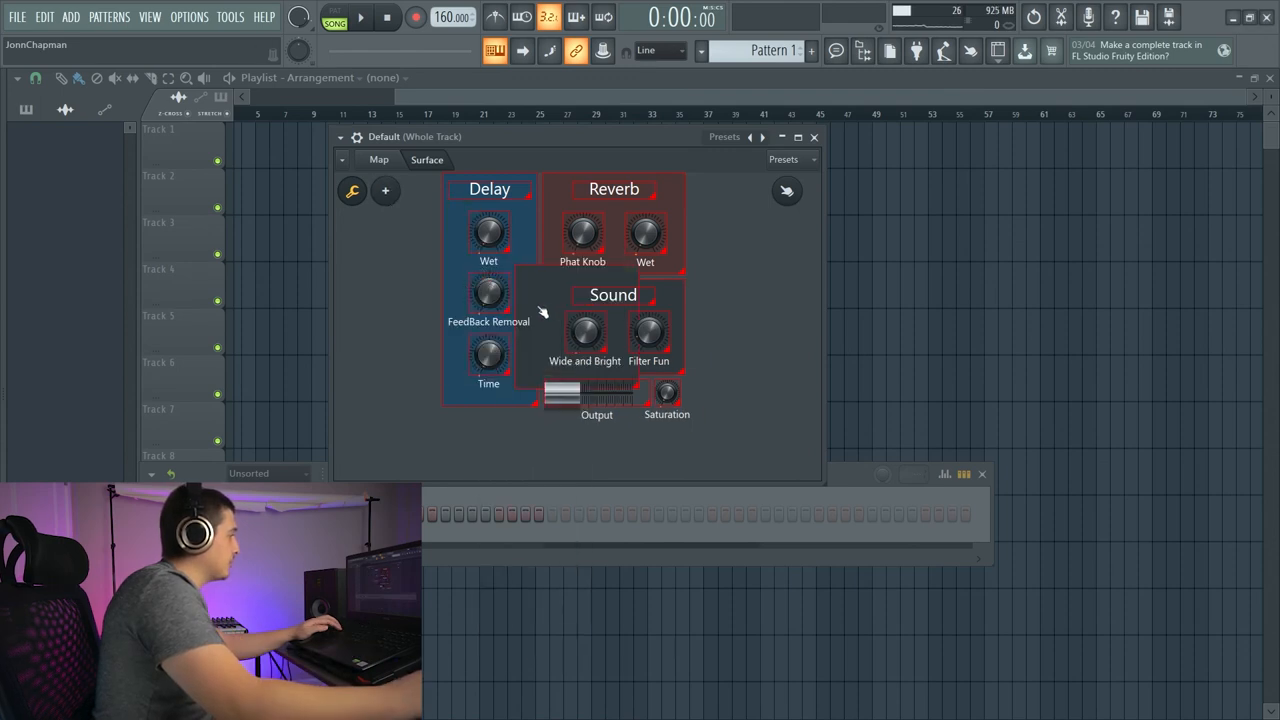
- Shift all controls down and send the empty panel behind the Delay group
left_click_drag(543, 312, 410, 290)
left_click_drag(760, 440, 360, 175)
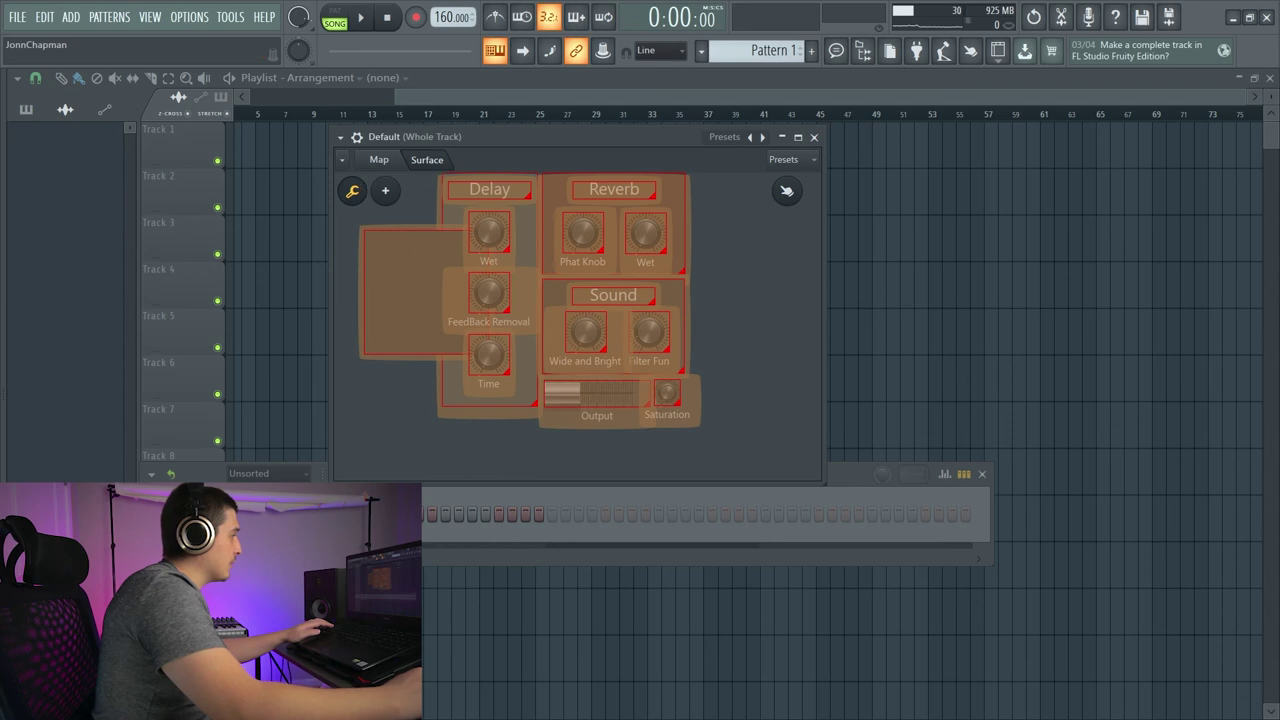
left_click_drag(560, 300, 563, 322)
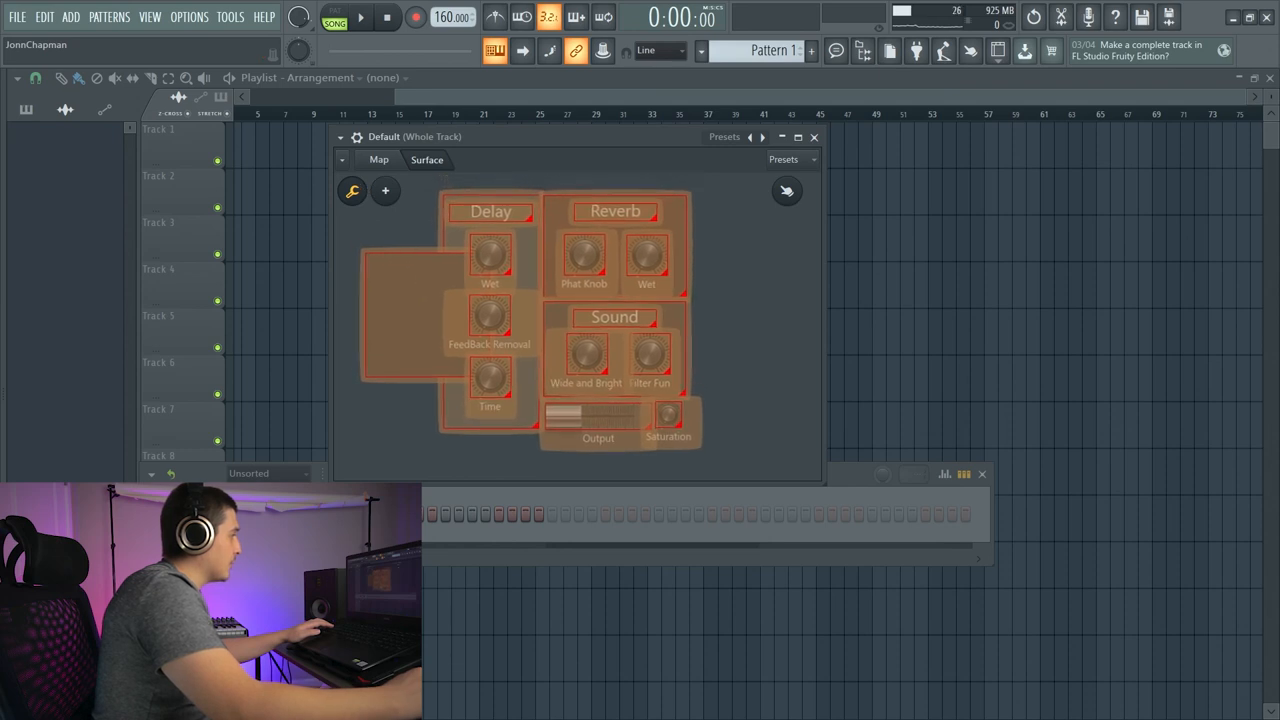
left_click(390, 237)
left_click_drag(400, 300, 480, 230)
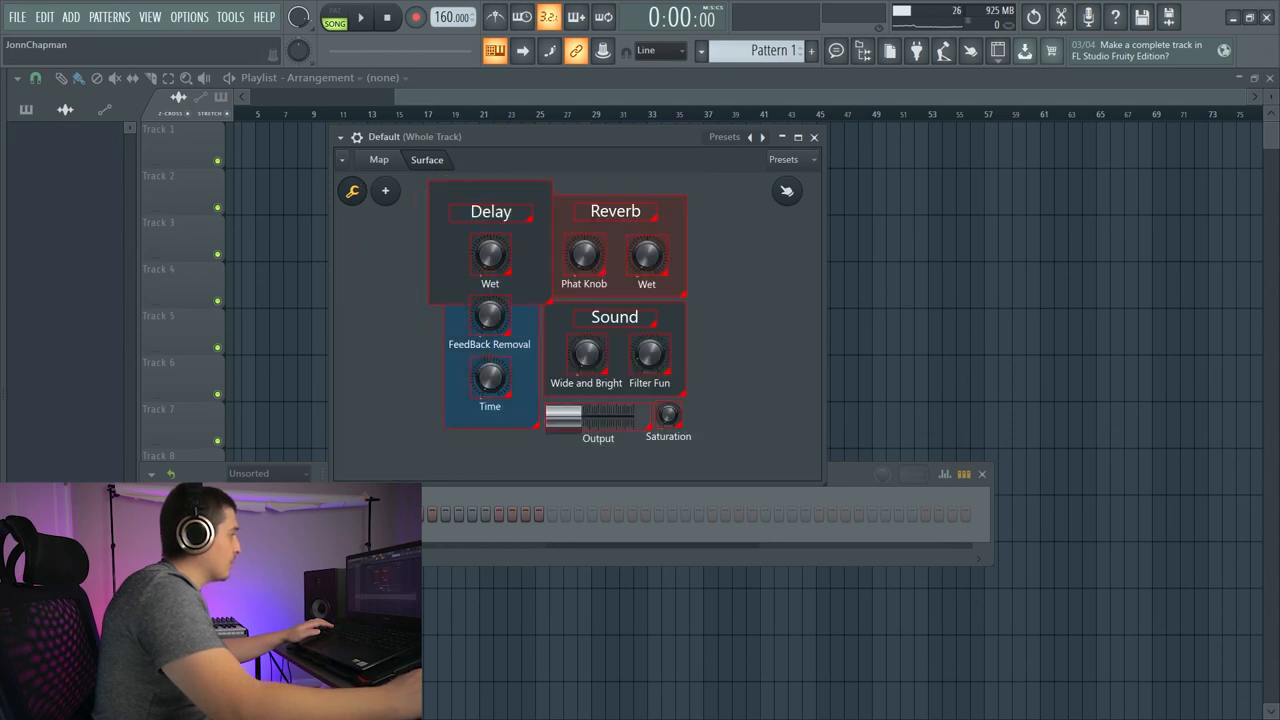
right_click(468, 194)
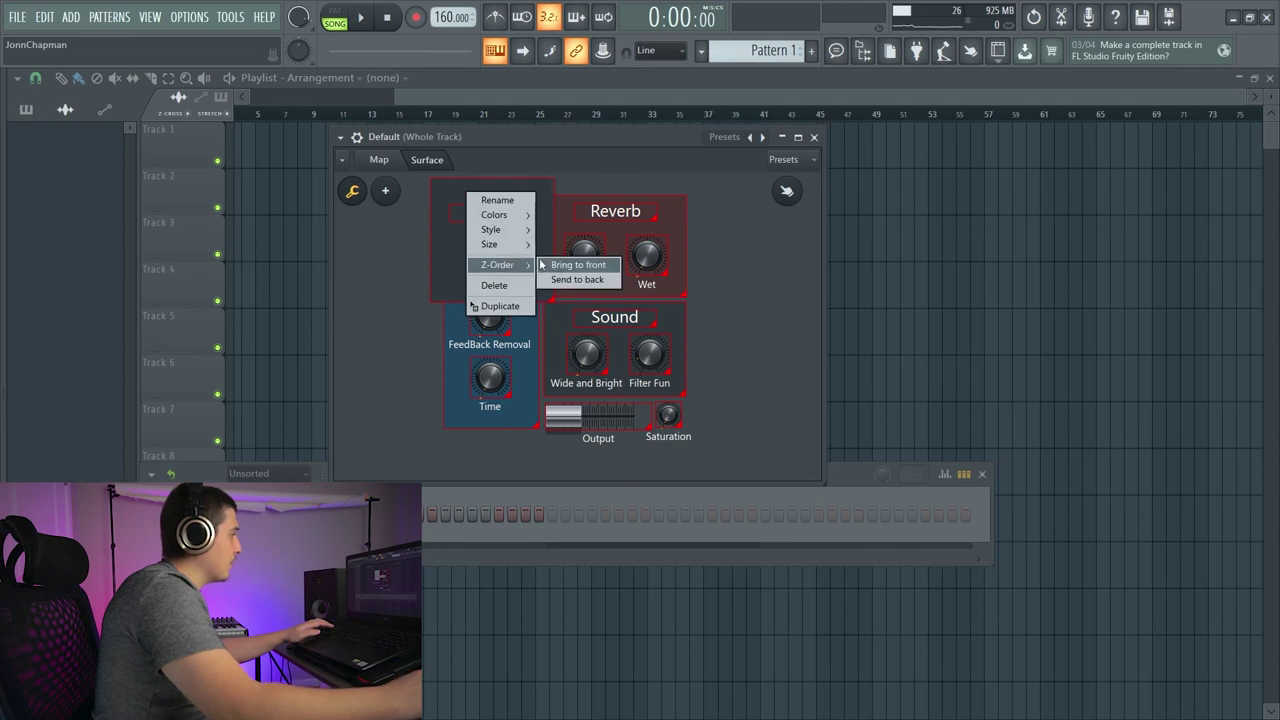
left_click(583, 282)
- Stretch the backdrop panel behind all groups and centre the controls inside it
left_click_drag(467, 189, 377, 335)
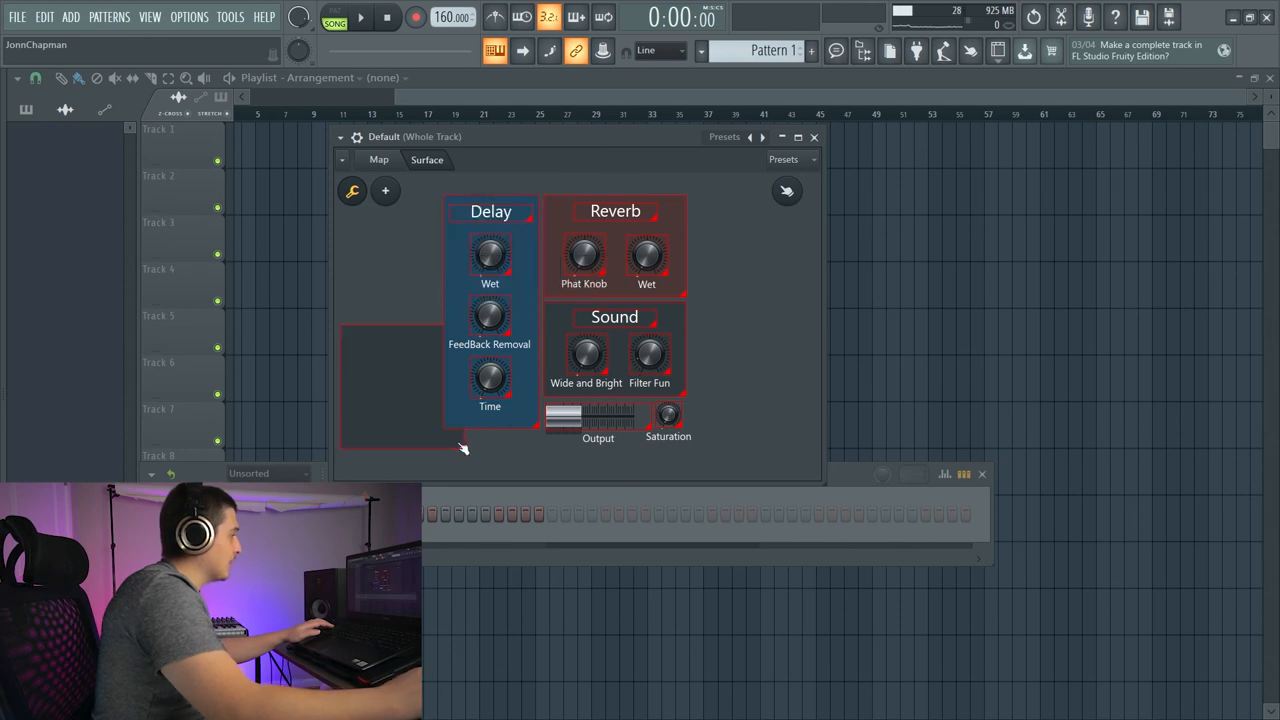
left_click_drag(468, 454, 674, 478)
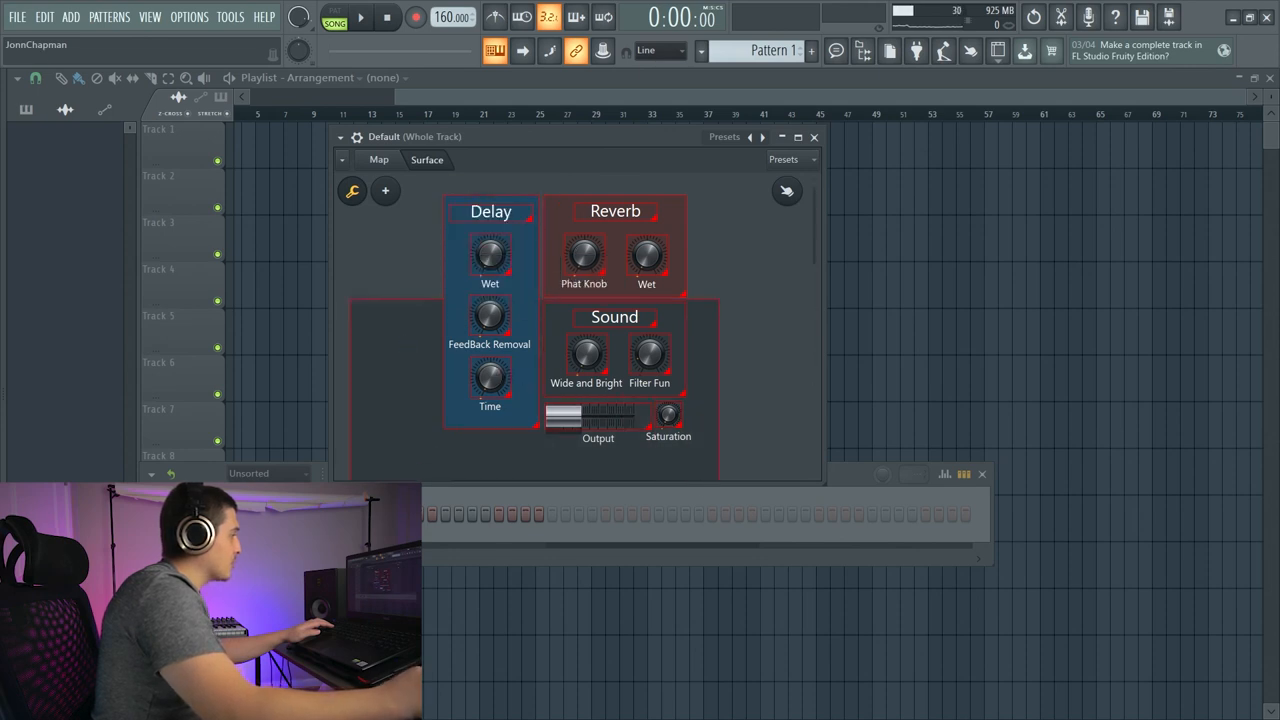
left_click_drag(527, 330, 577, 175)
key("ctrl+a")
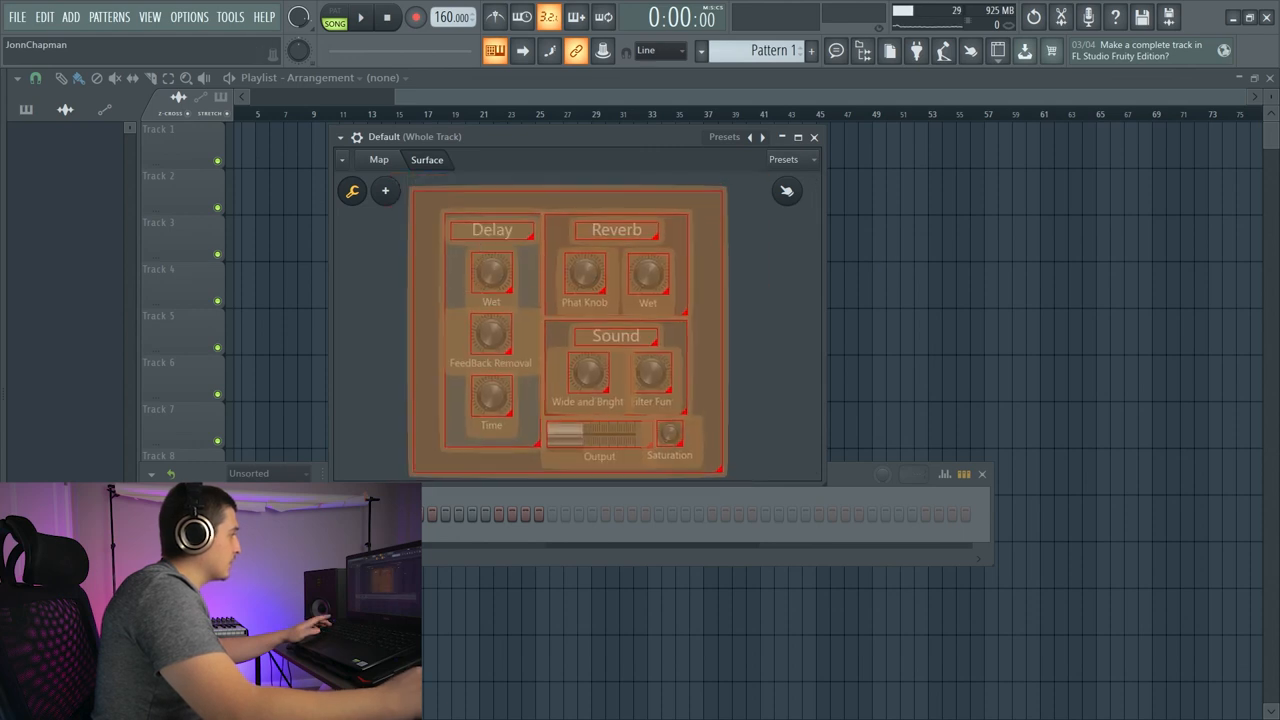
left_click_drag(470, 212, 502, 284)
scroll(797, 324, "up", 2)
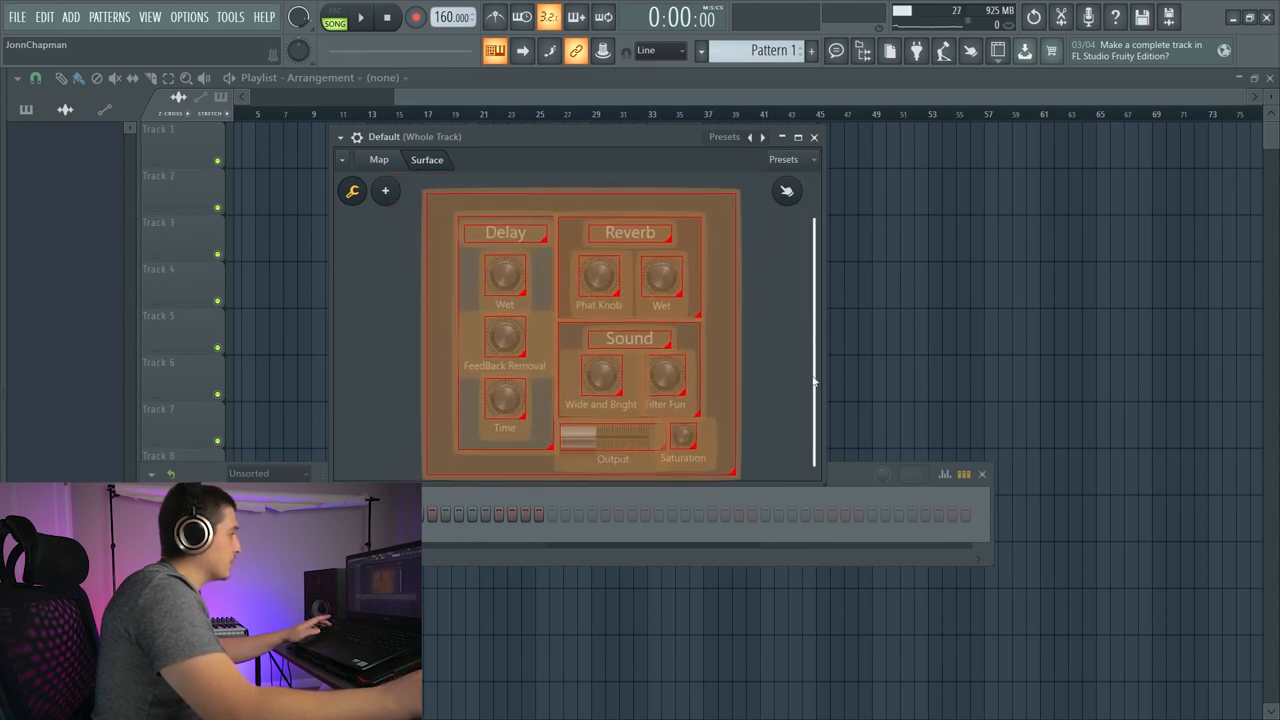
left_click(797, 324)
- Exit surface editing and resize the plugin window to fit the finished panel
left_click_drag(818, 478, 865, 560)
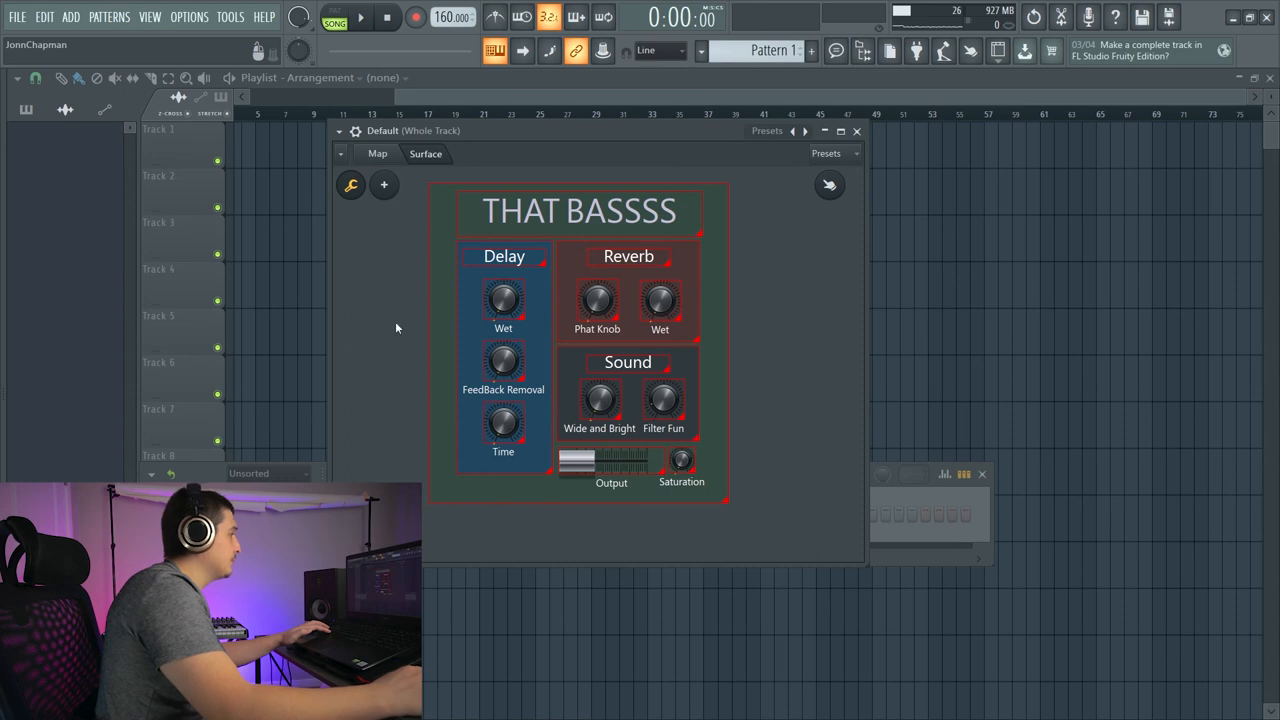
left_click(377, 153)
left_click_drag(630, 553, 663, 553)
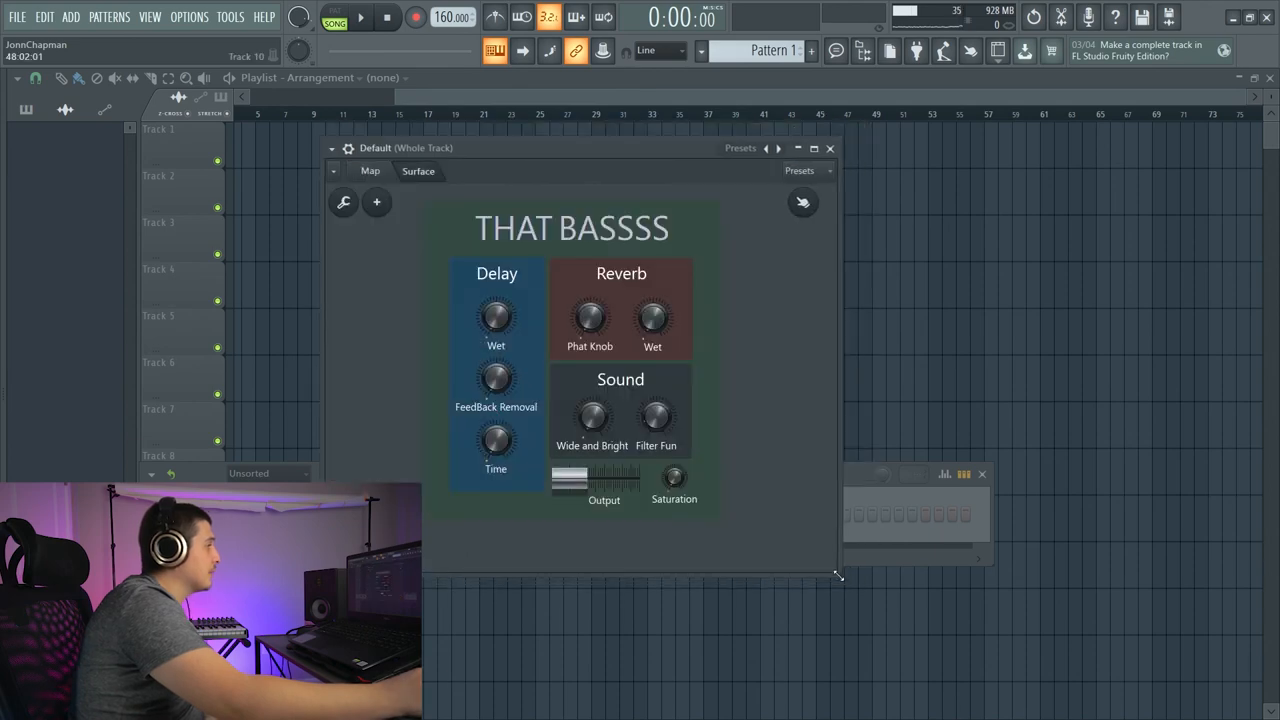
left_click(331, 148)
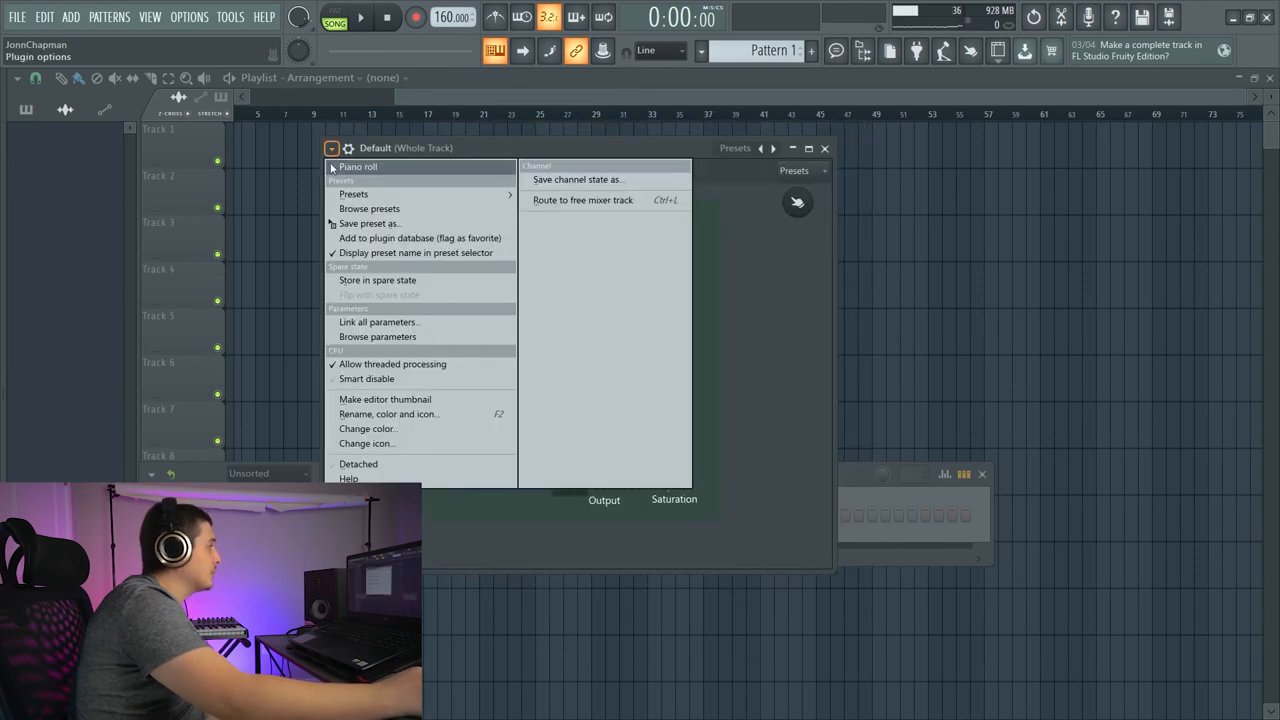
- Save the patch as a preset named That Bass in the Patcher presets folder
left_click(368, 223)
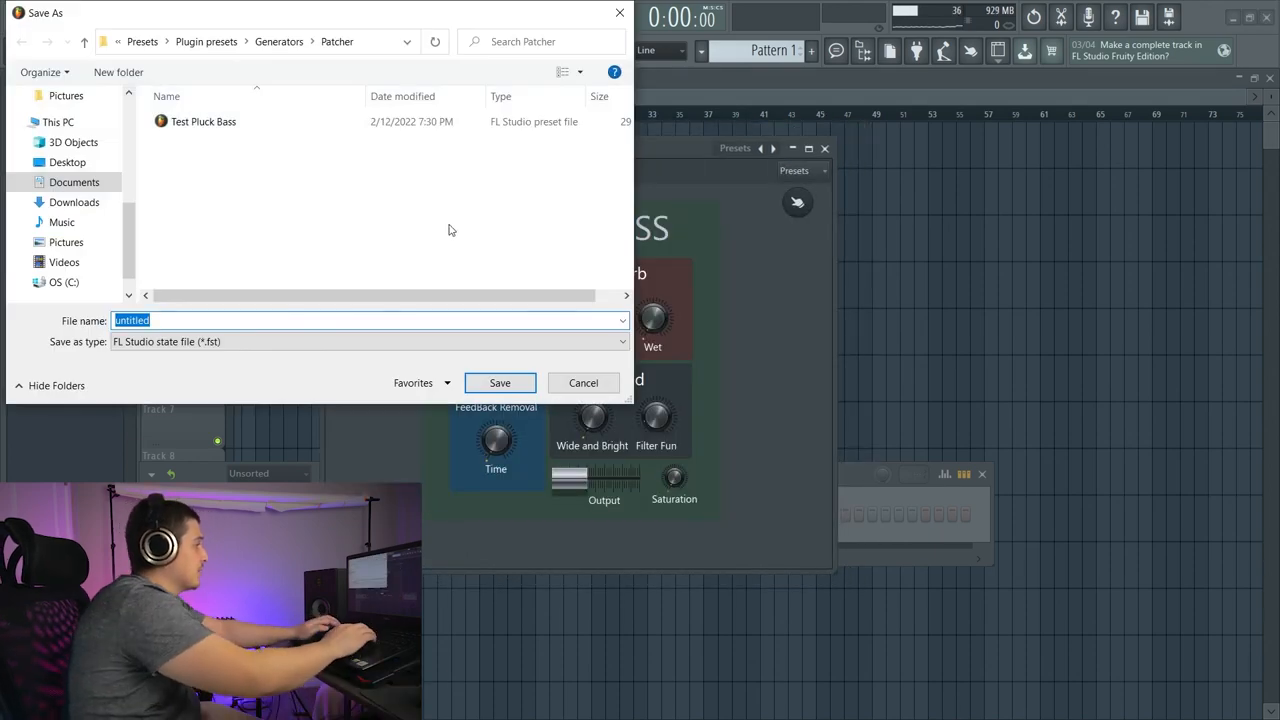
type("That Bass")
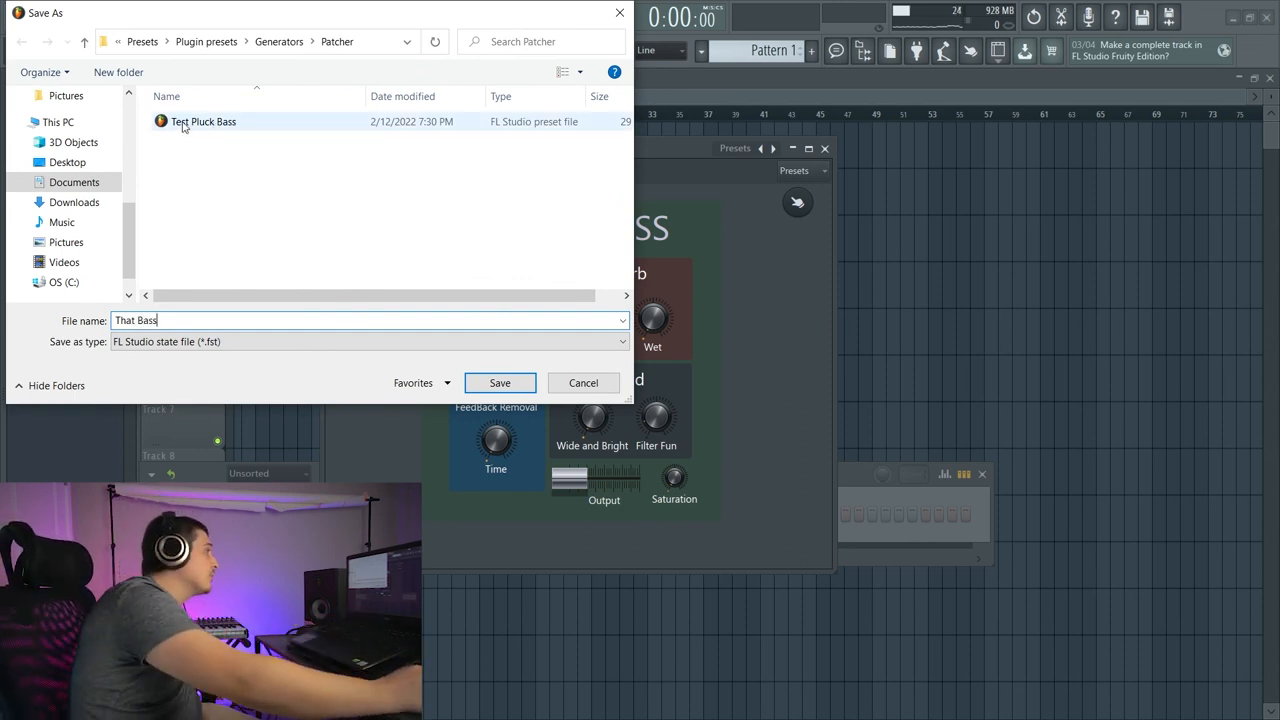
left_click(500, 383)
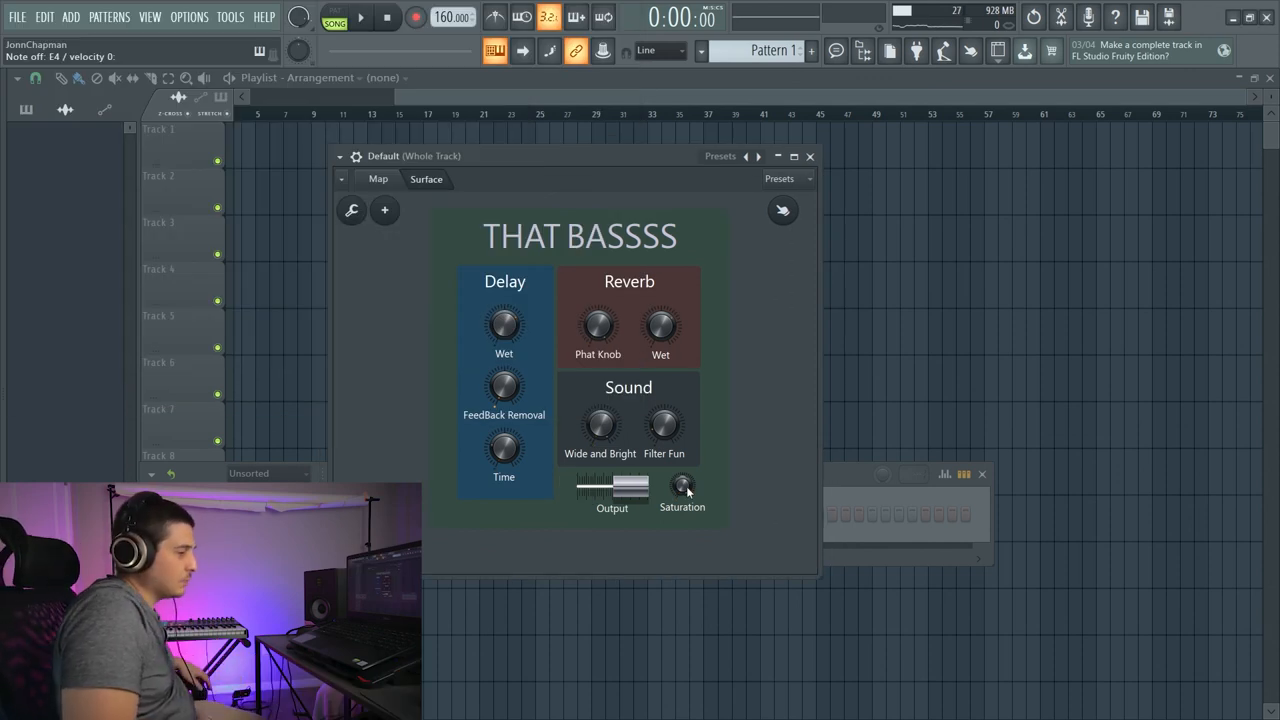